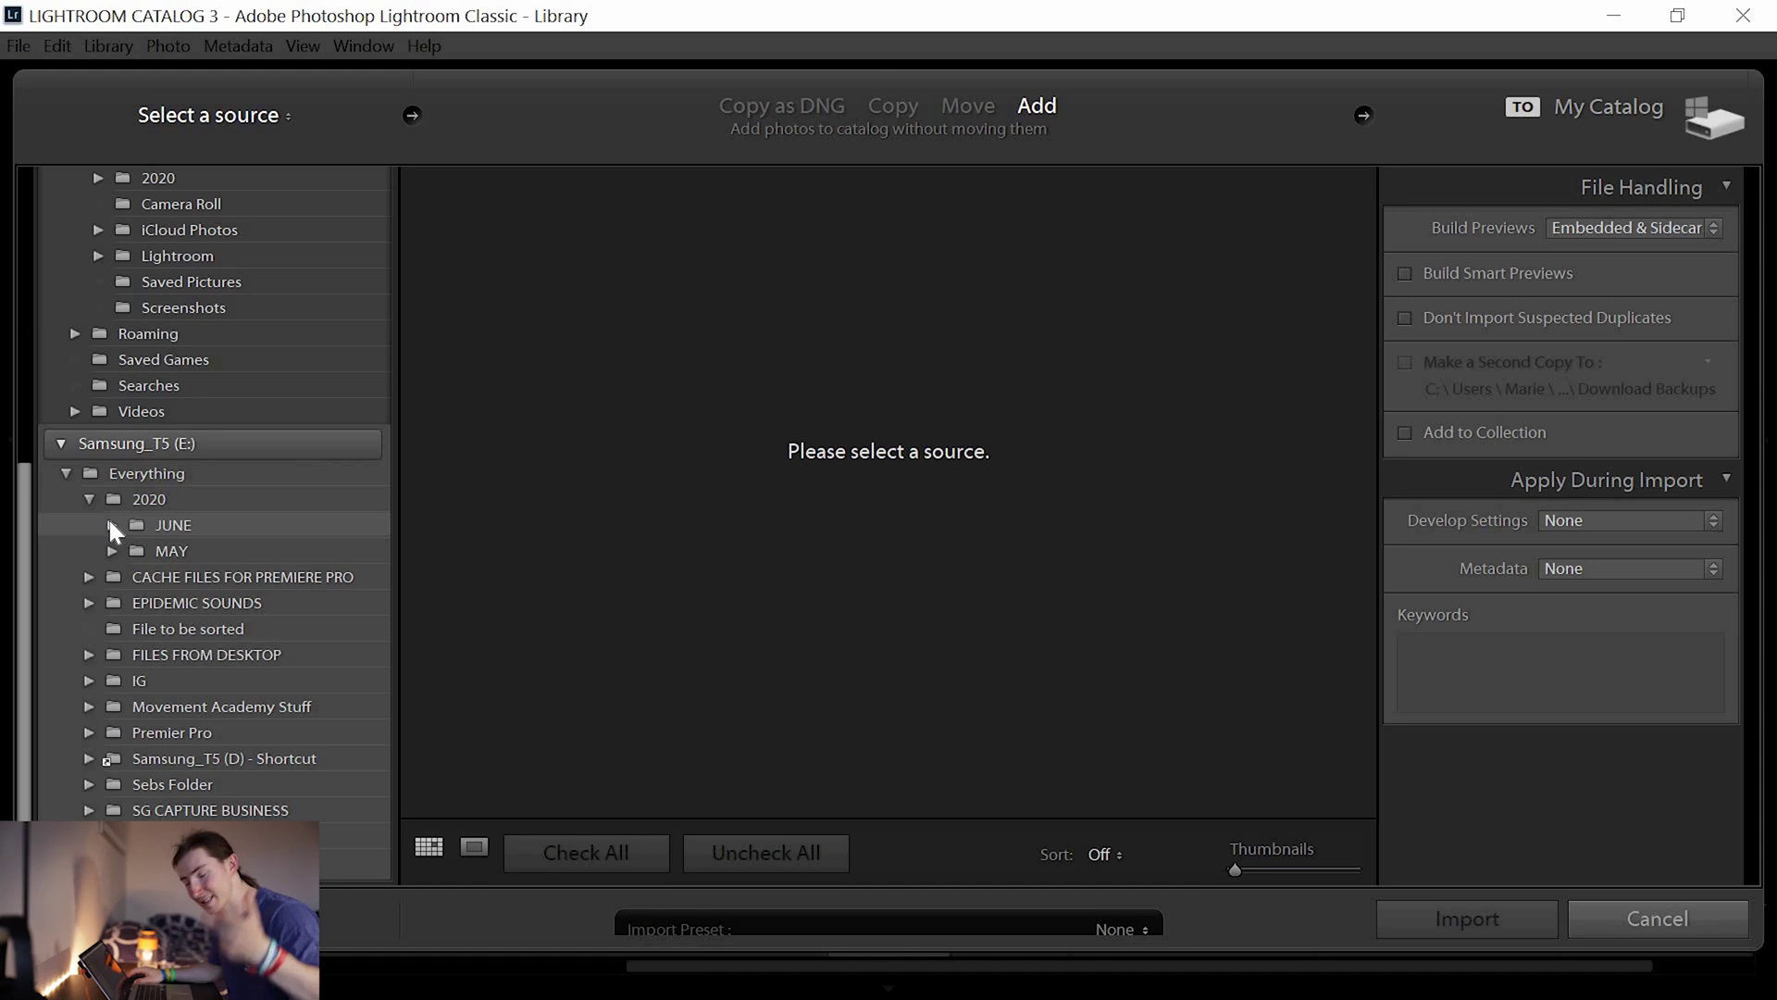
# Choose the Everything/2020/JUNE/6.6/6DMKII/PHOTOS/RAWS folder on the Samsung_T5 (E:) drive as the import source.
pyautogui.click(111, 524)
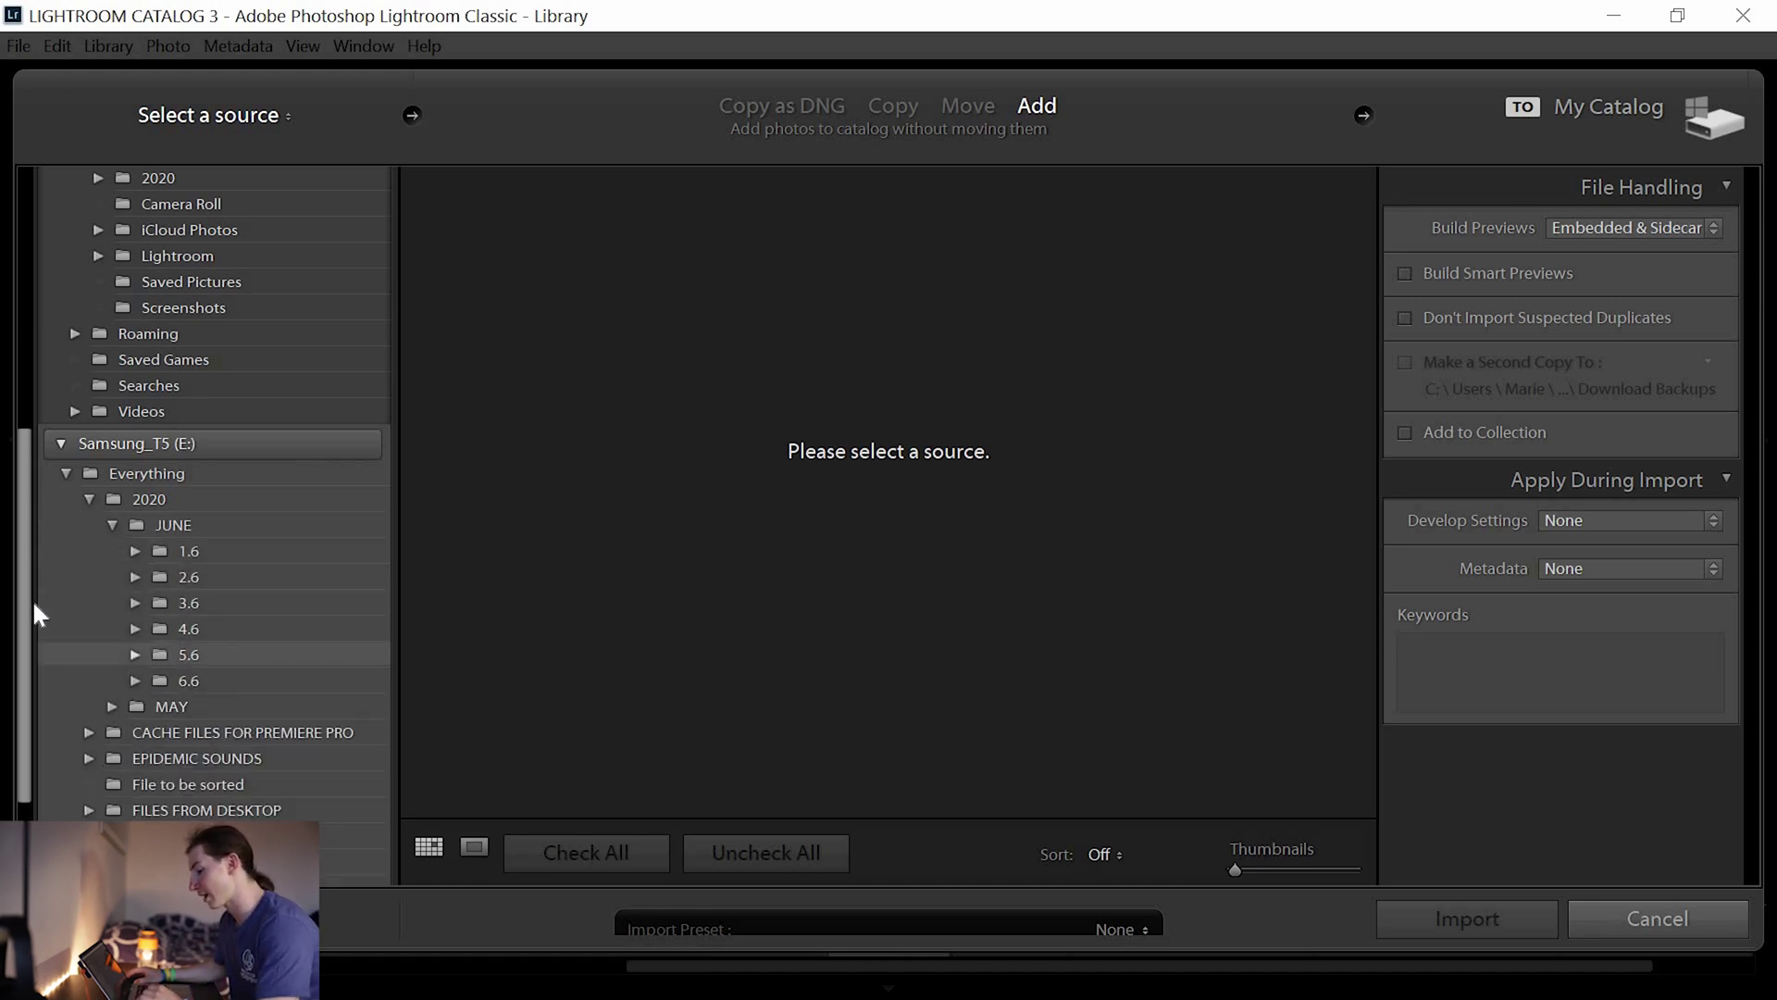
pyautogui.scroll(-1, 19, 663)
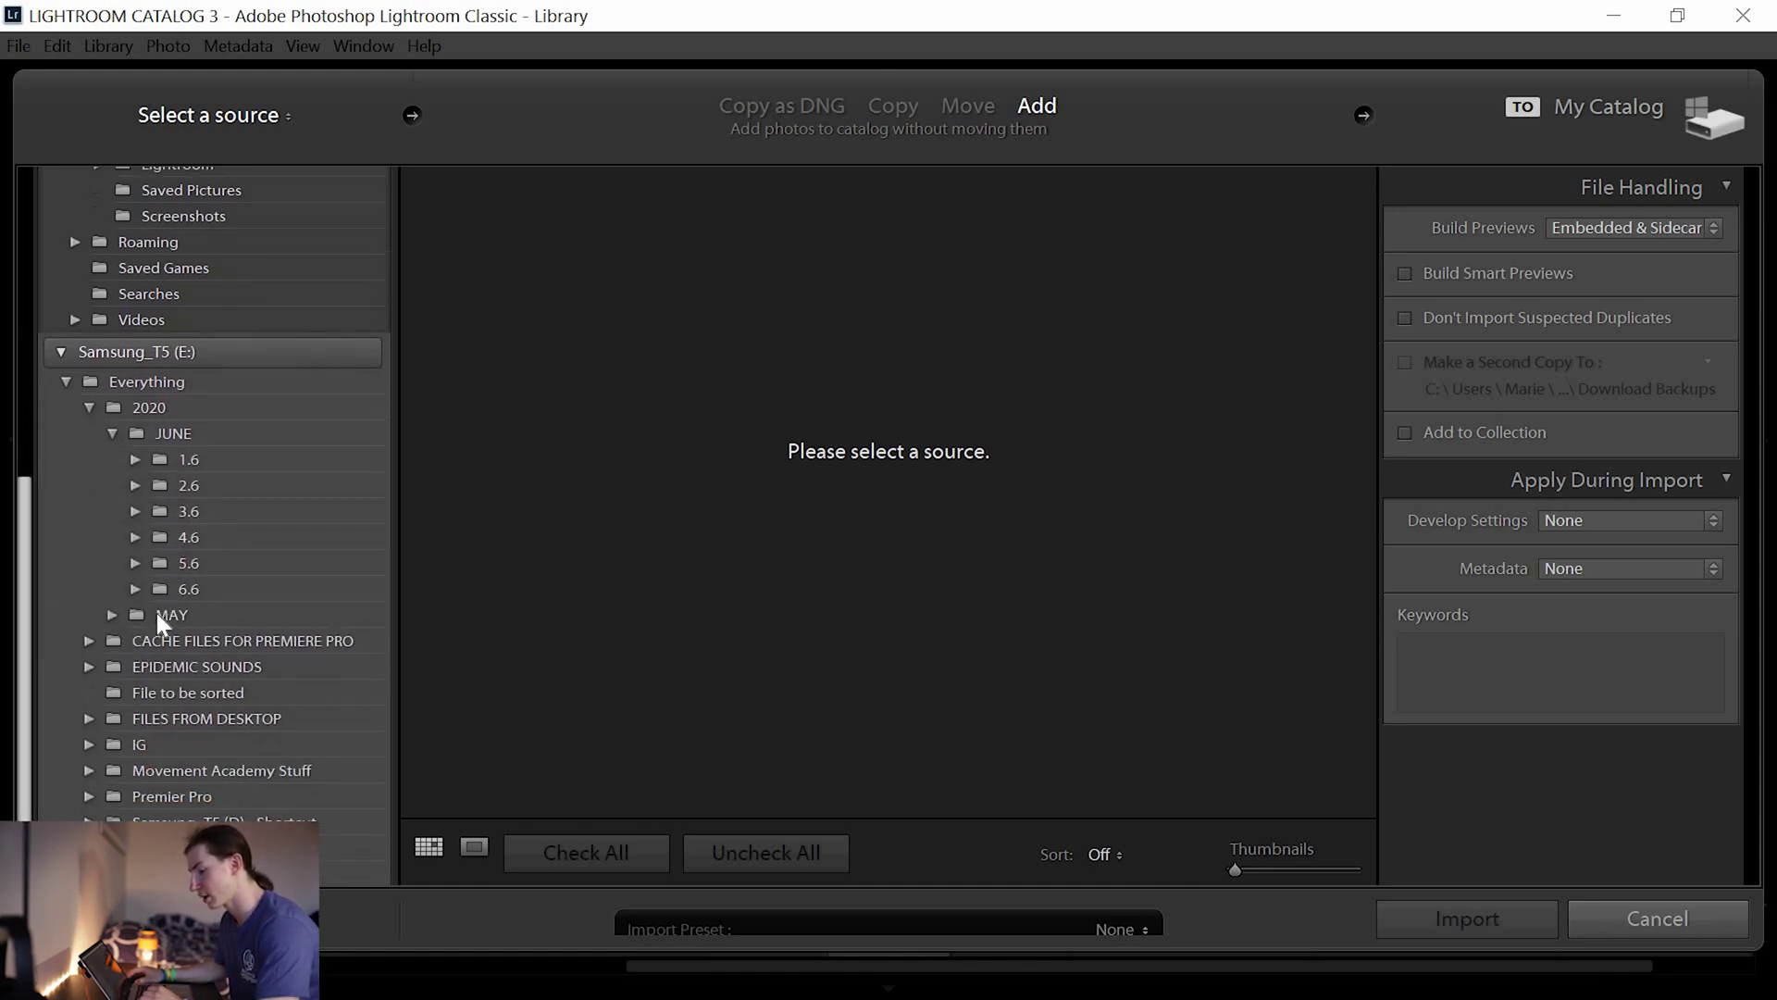
pyautogui.click(139, 585)
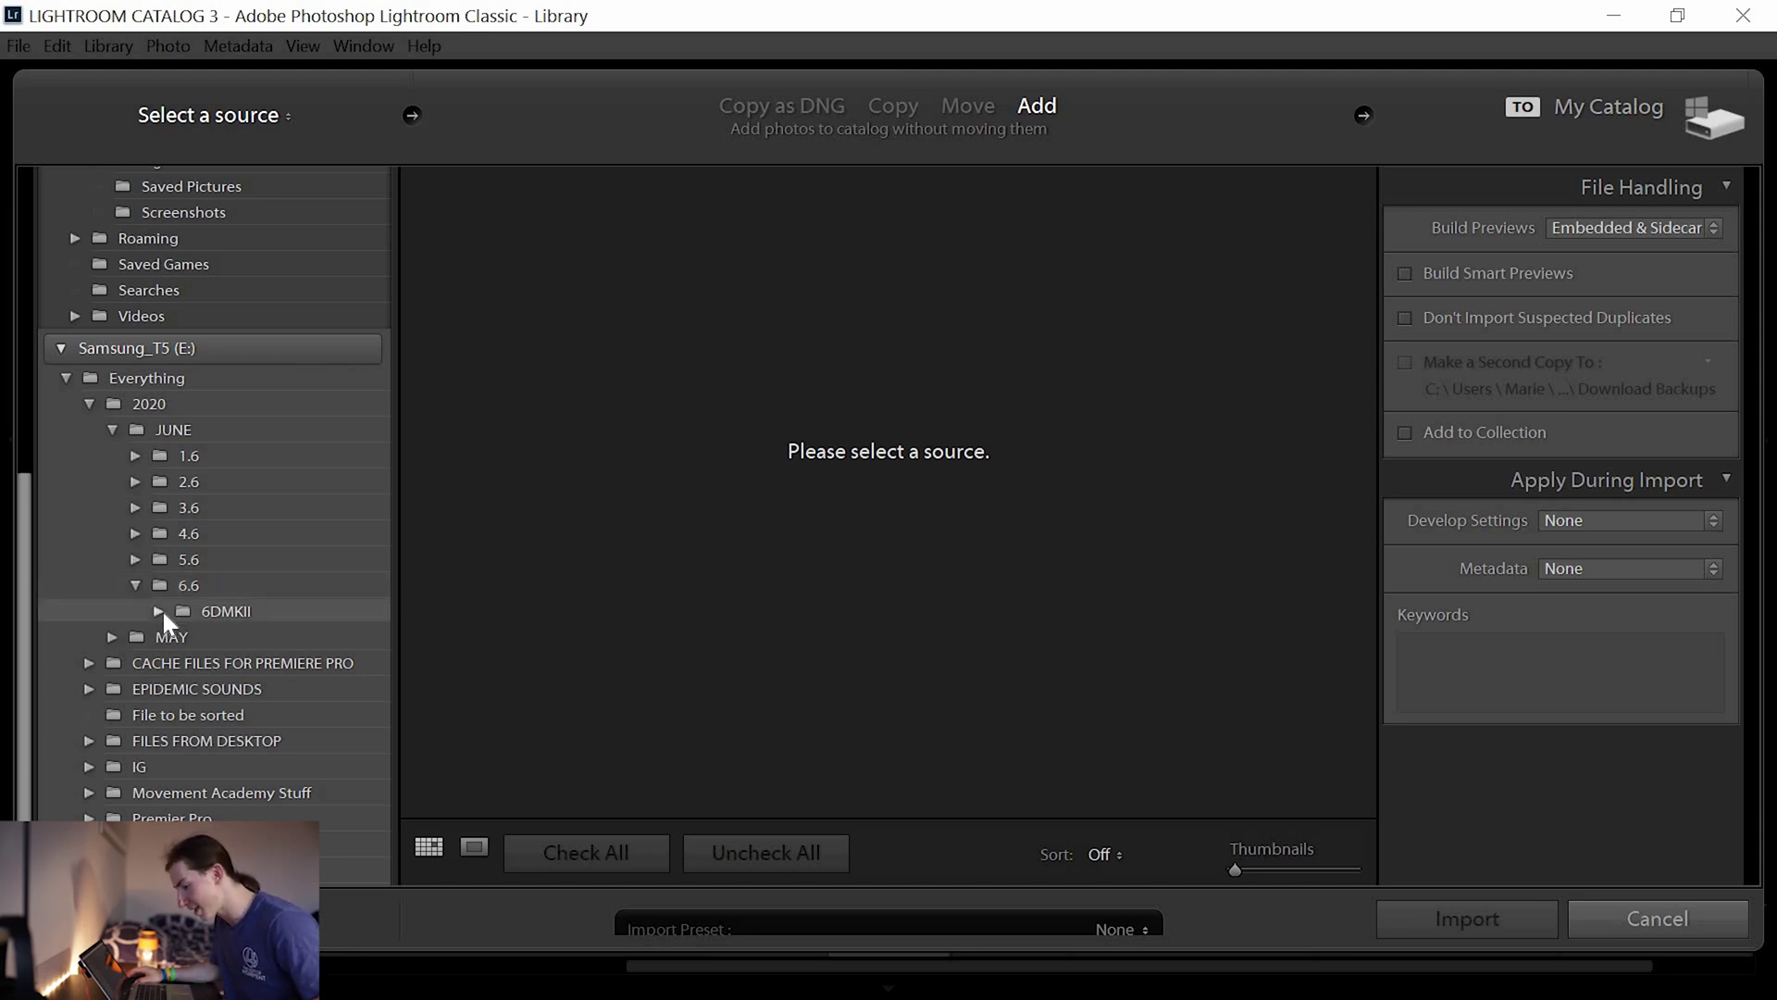
pyautogui.click(160, 611)
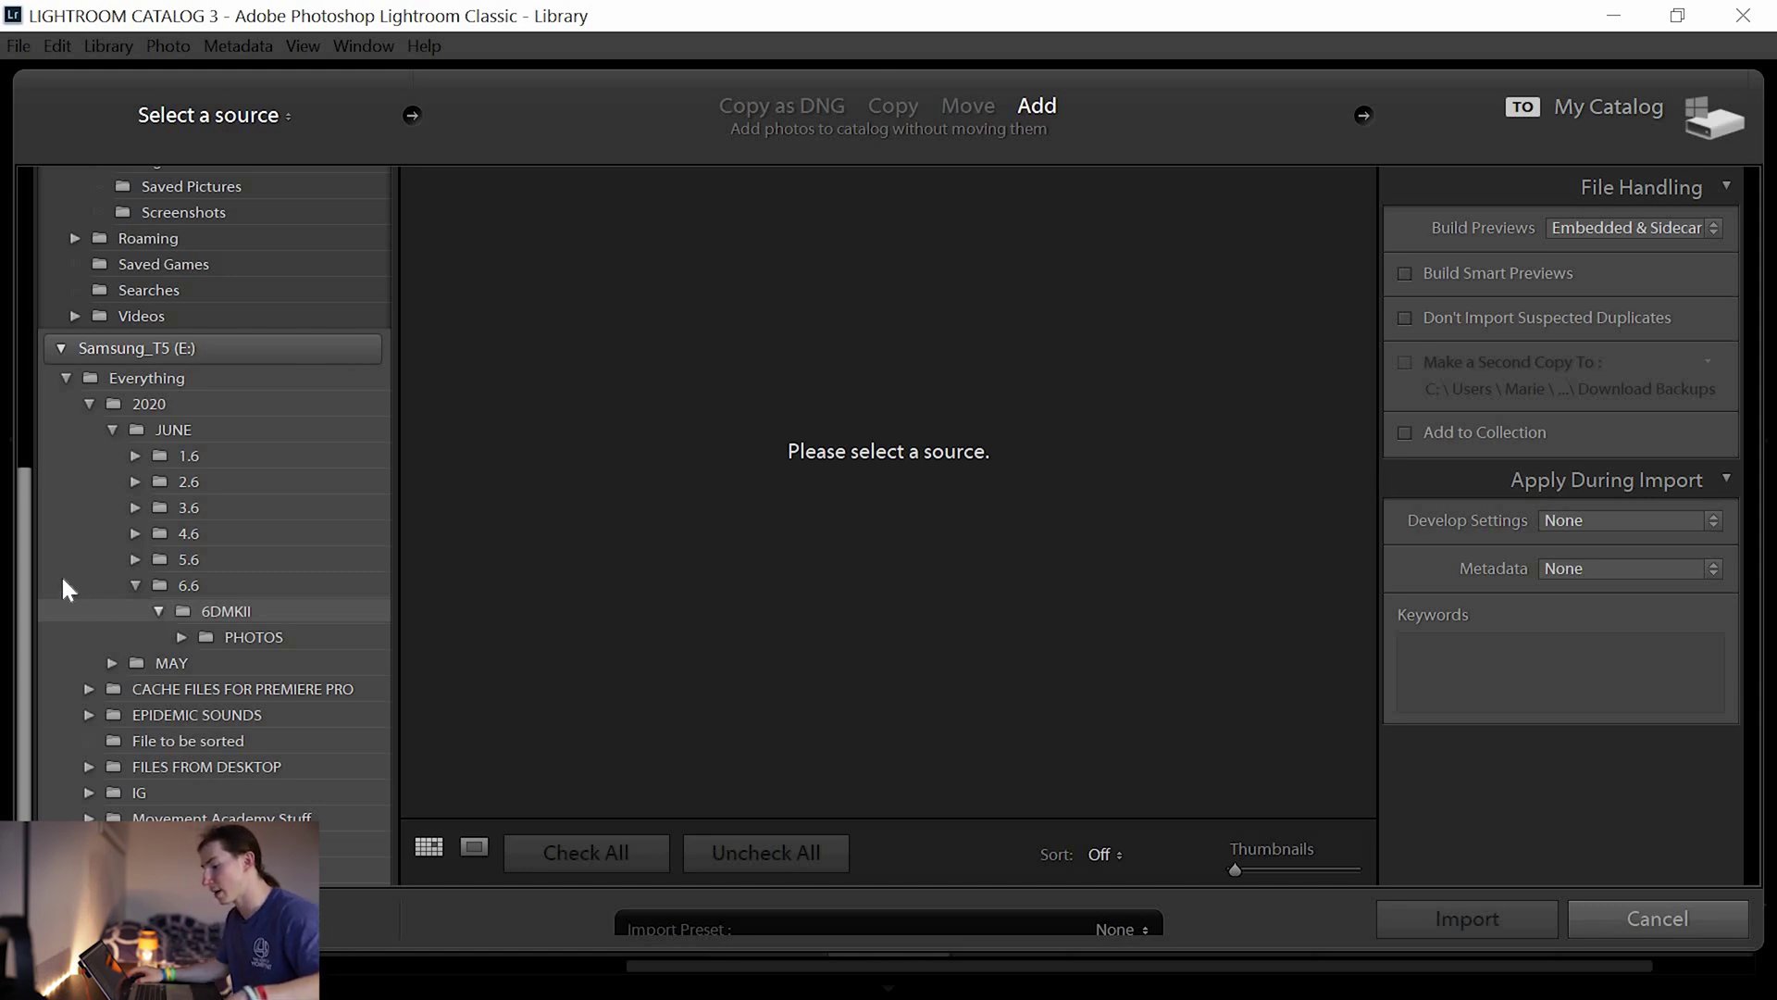
pyautogui.scroll(-2, 18, 607)
pyautogui.click(179, 573)
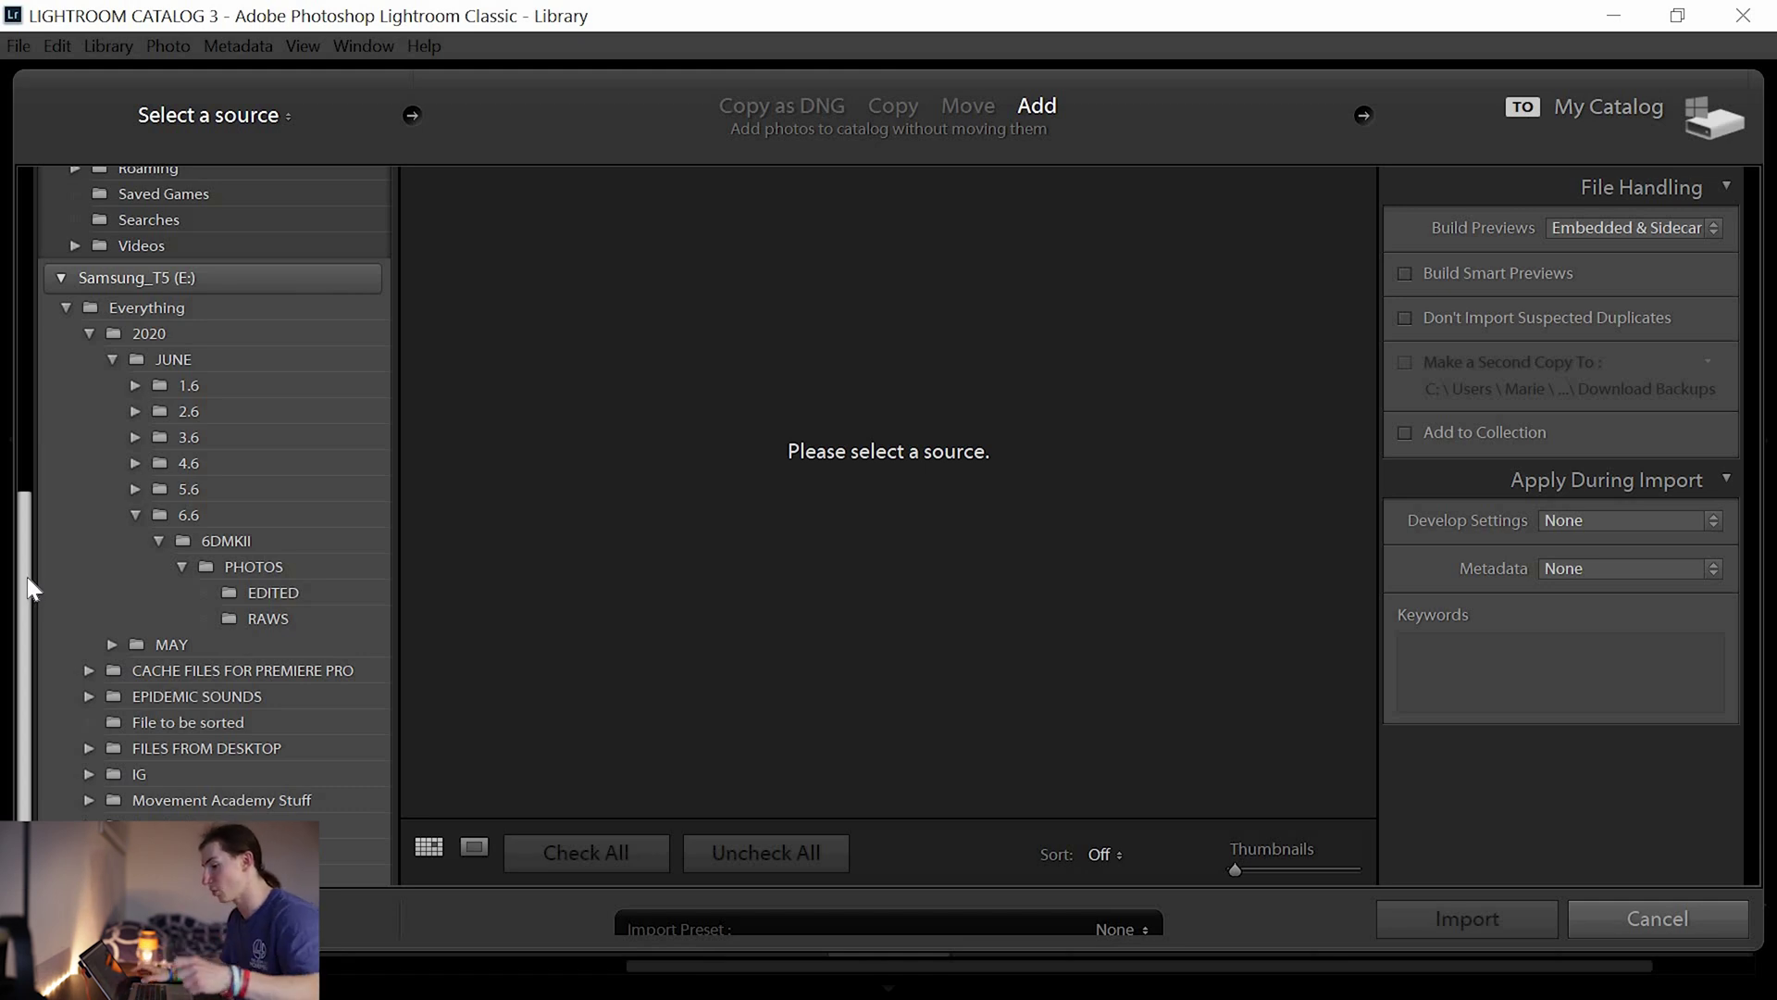
pyautogui.scroll(-1, 26, 583)
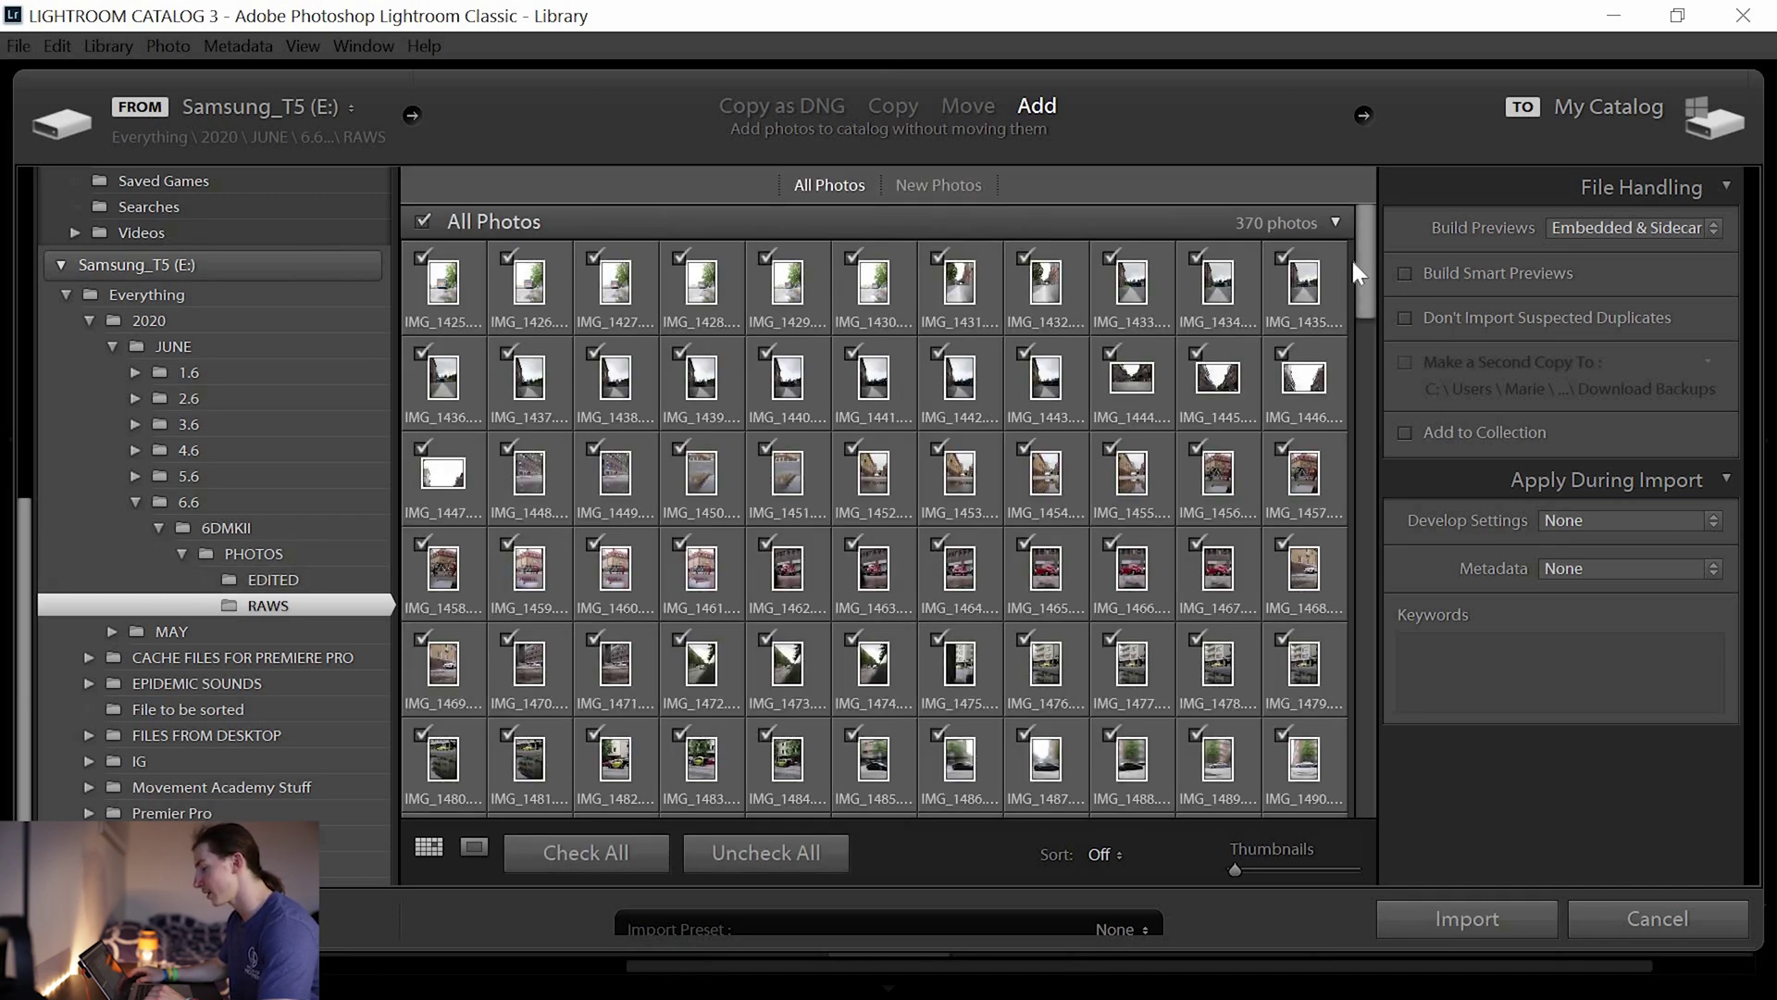
# Look through the thumbnails of the RAWS folder and preview its first photo, IMG_1425, enlarged.
pyautogui.scroll(-8, 1358, 444)
pyautogui.moveTo(1352, 642); pyautogui.dragTo(1357, 207)
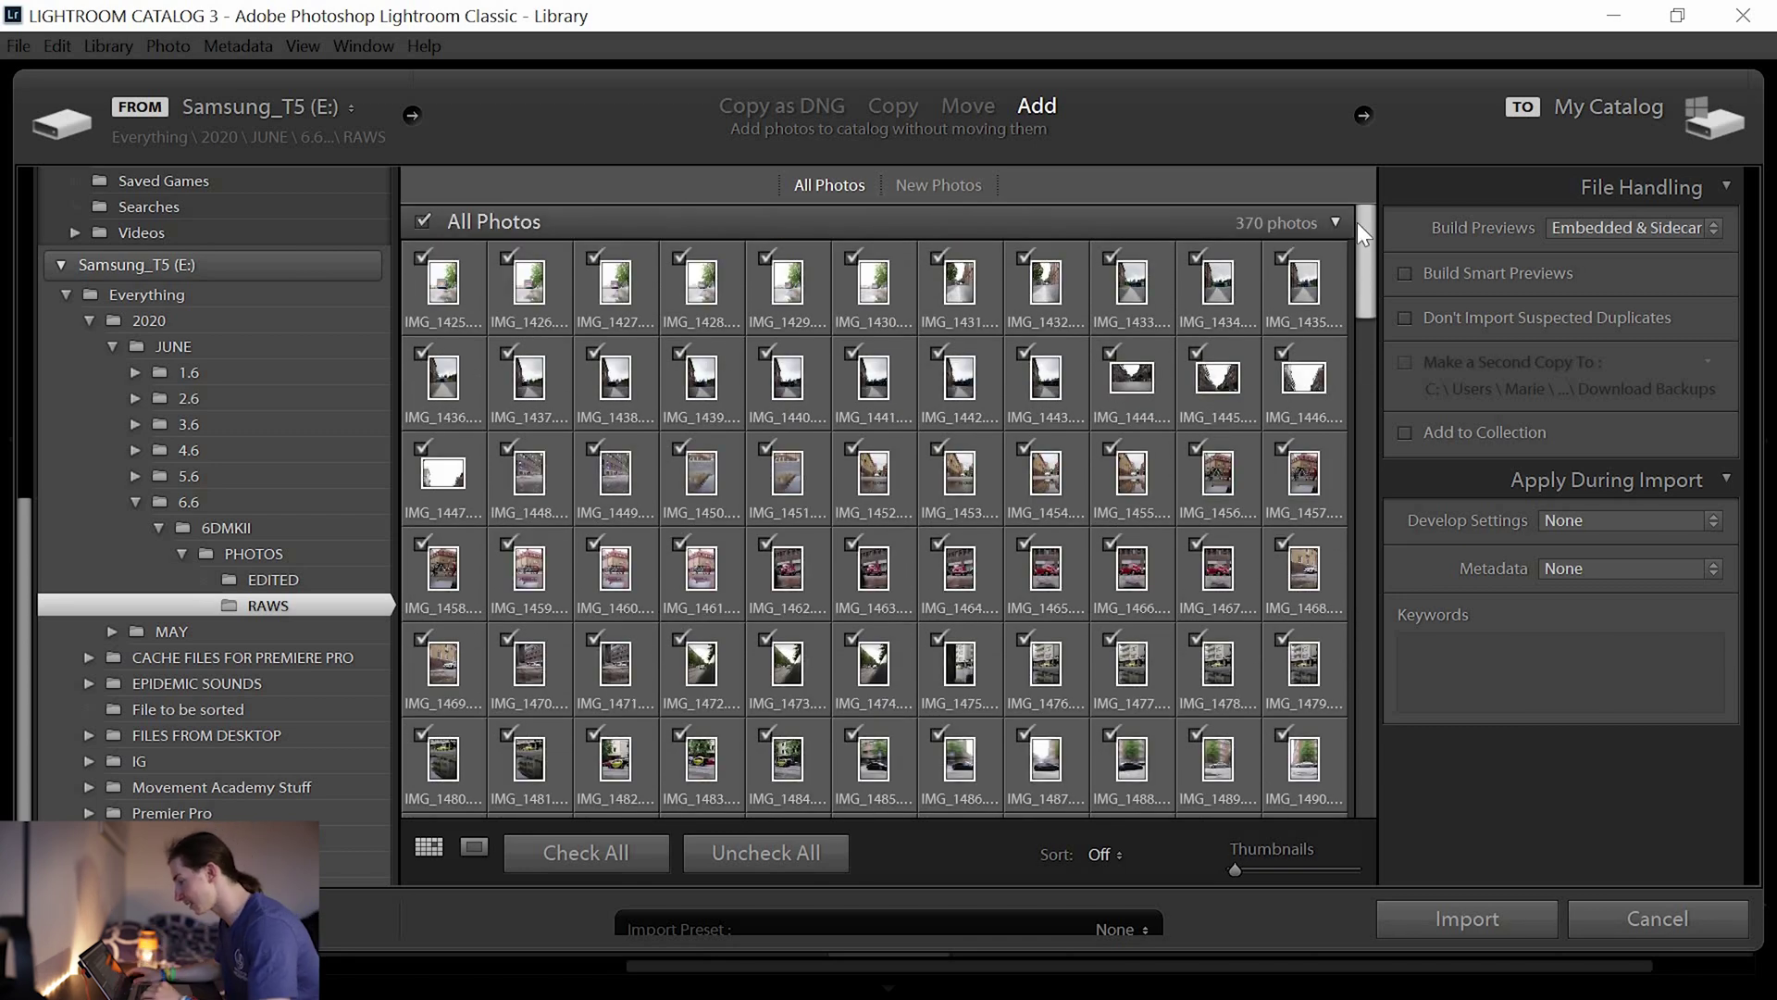
pyautogui.moveTo(1358, 230)
pyautogui.mouseDown()
pyautogui.moveTo(1351, 408)
pyautogui.moveTo(1357, 213)
pyautogui.mouseUp()
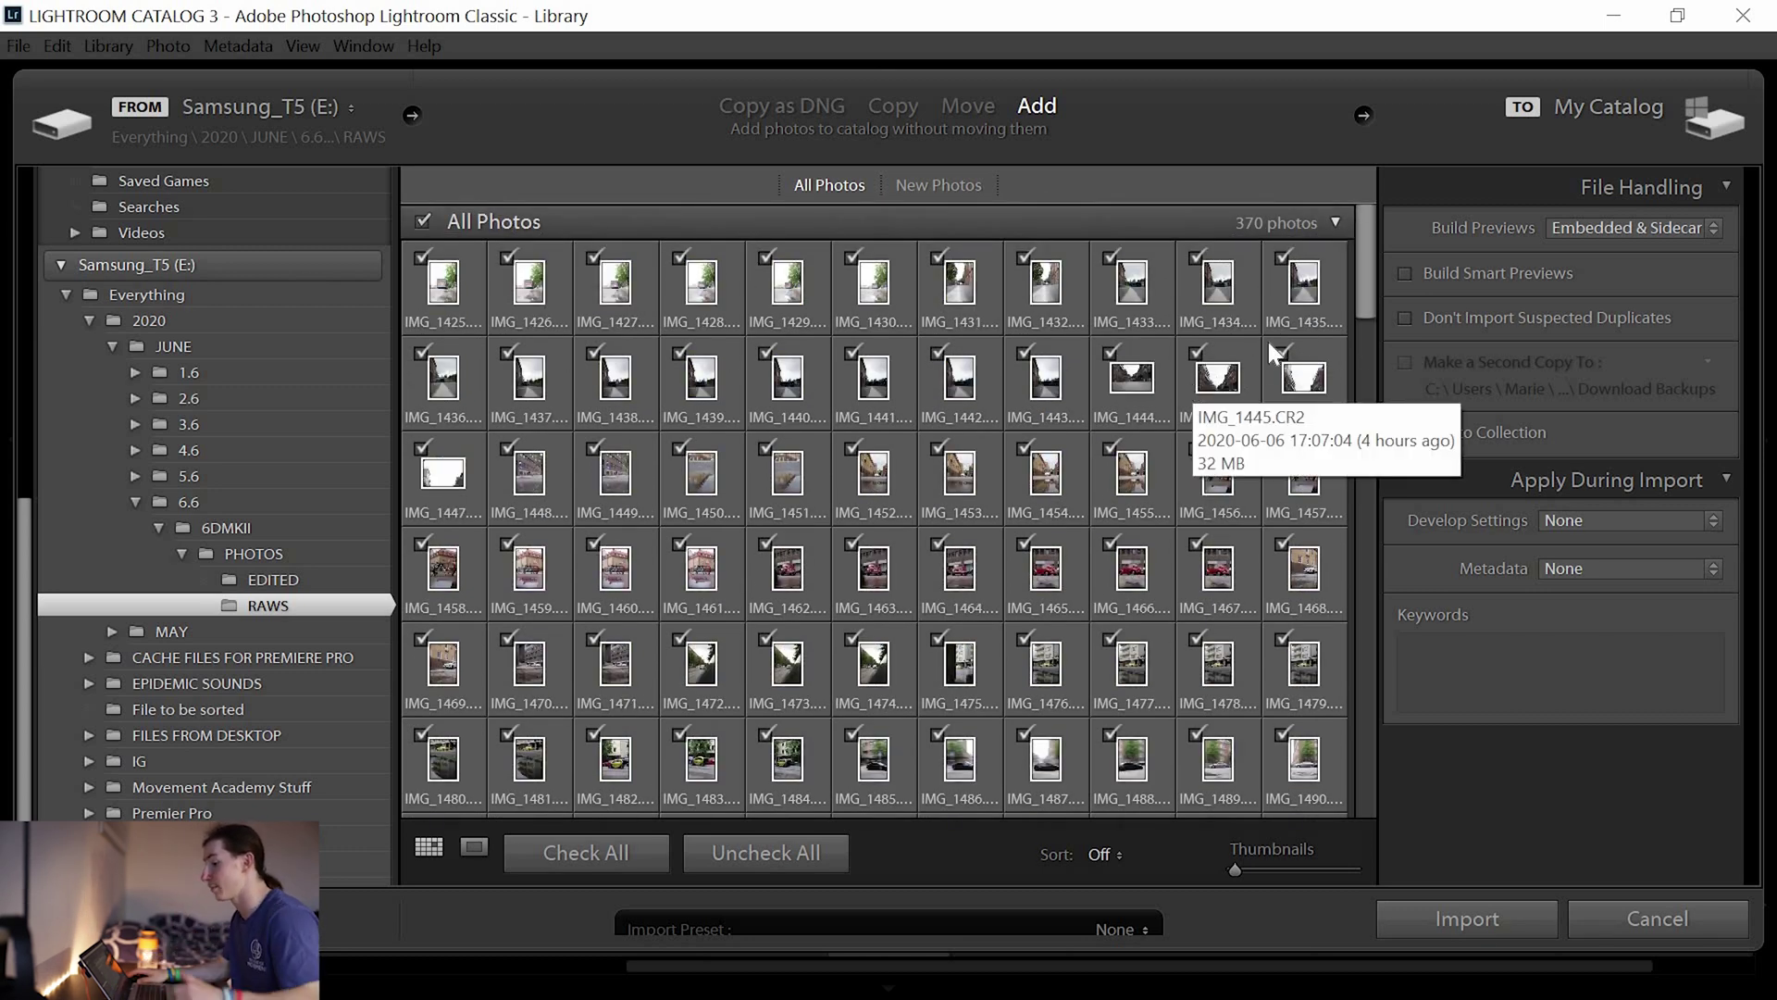
pyautogui.moveTo(1353, 297); pyautogui.dragTo(1353, 304)
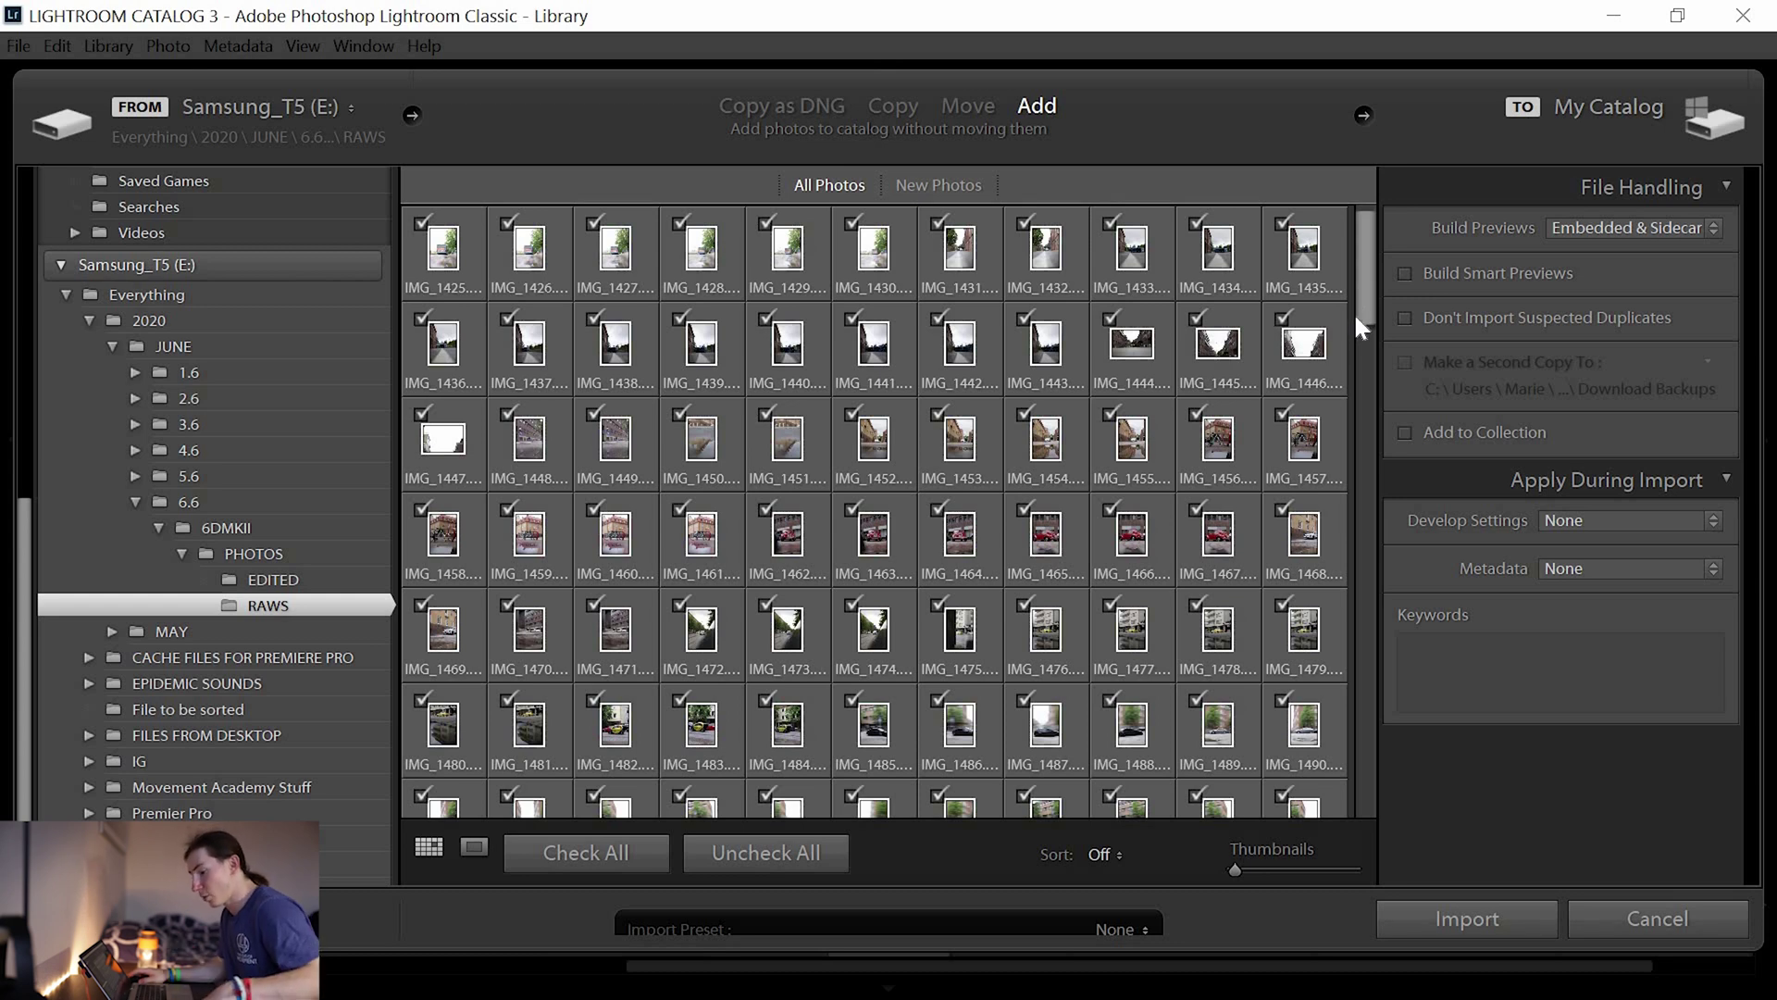
pyautogui.scroll(-3, 1358, 343)
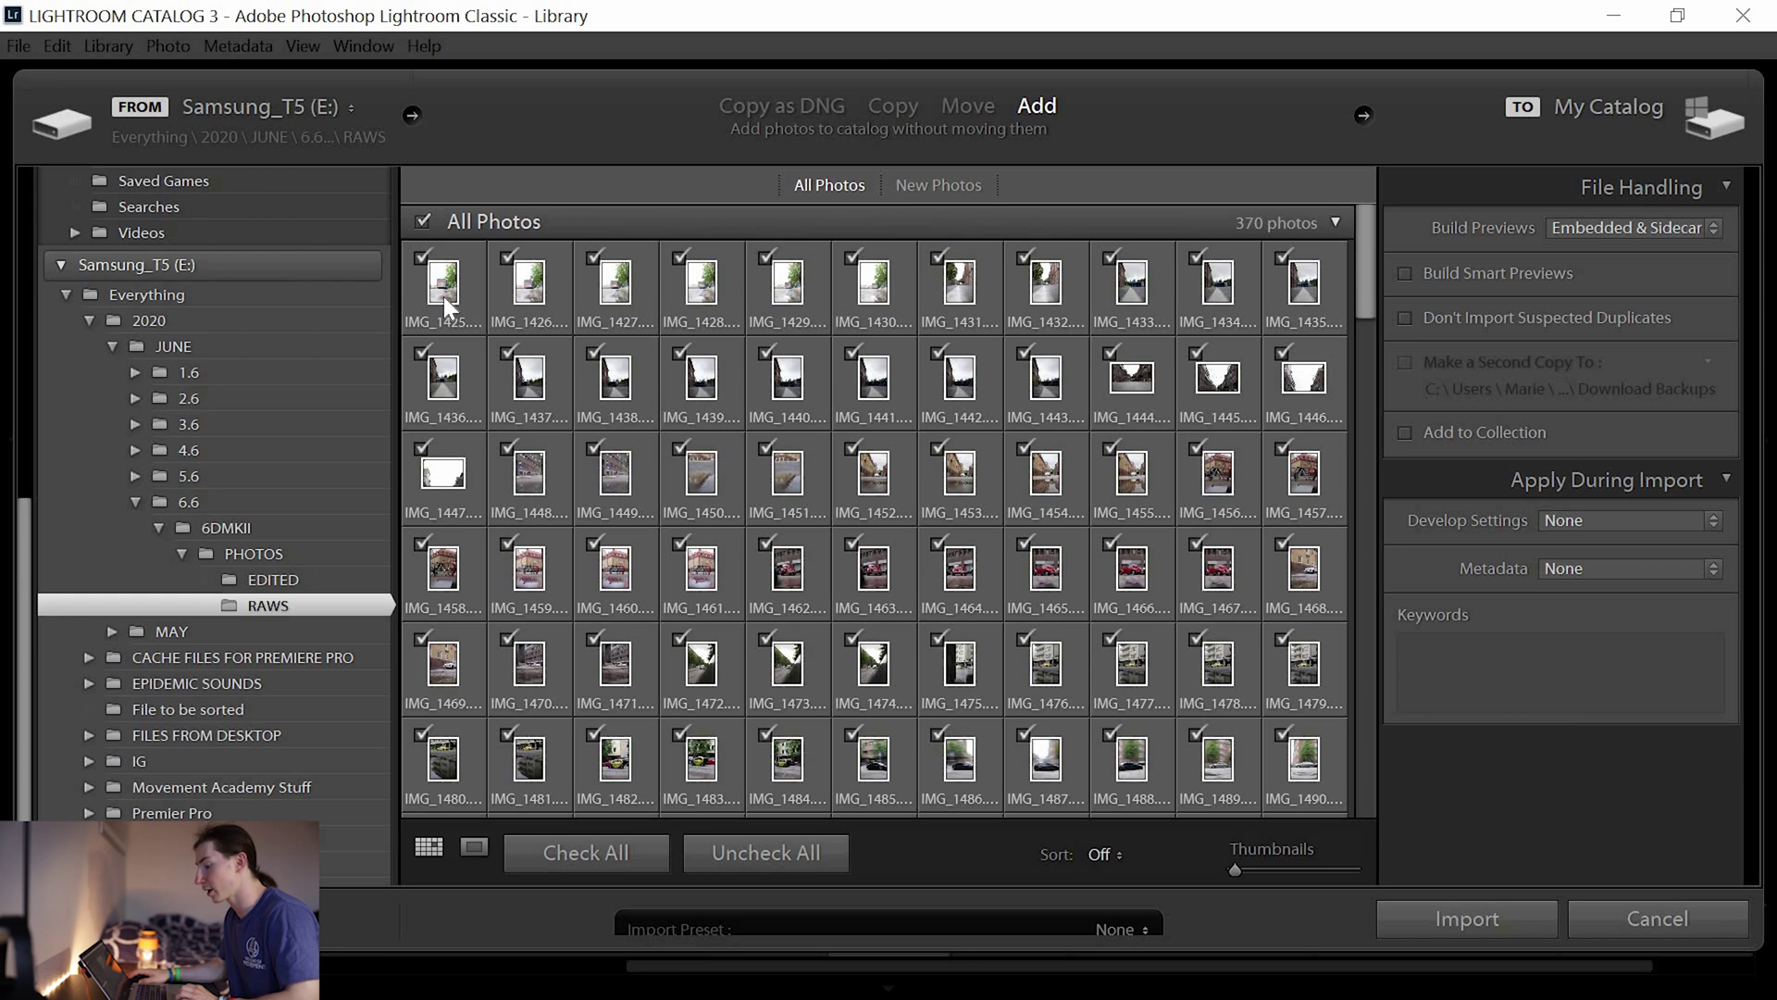
pyautogui.doubleClick(442, 297)
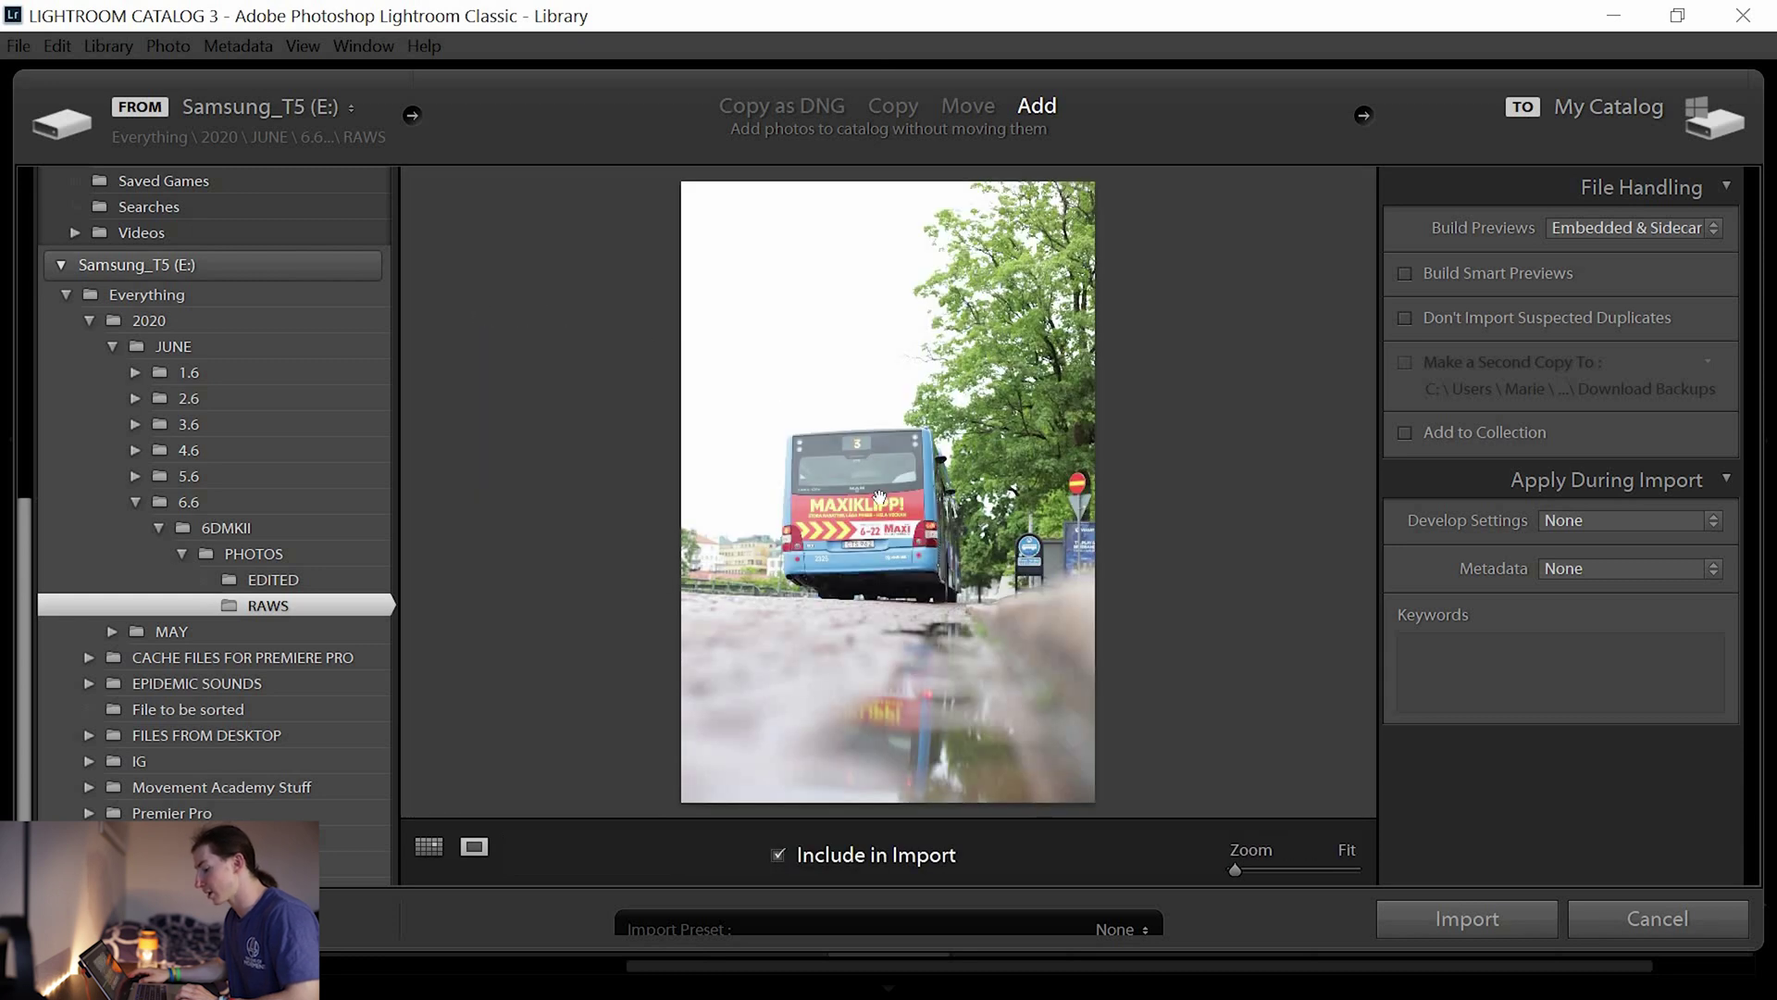
pyautogui.click(880, 497)
pyautogui.click(879, 497)
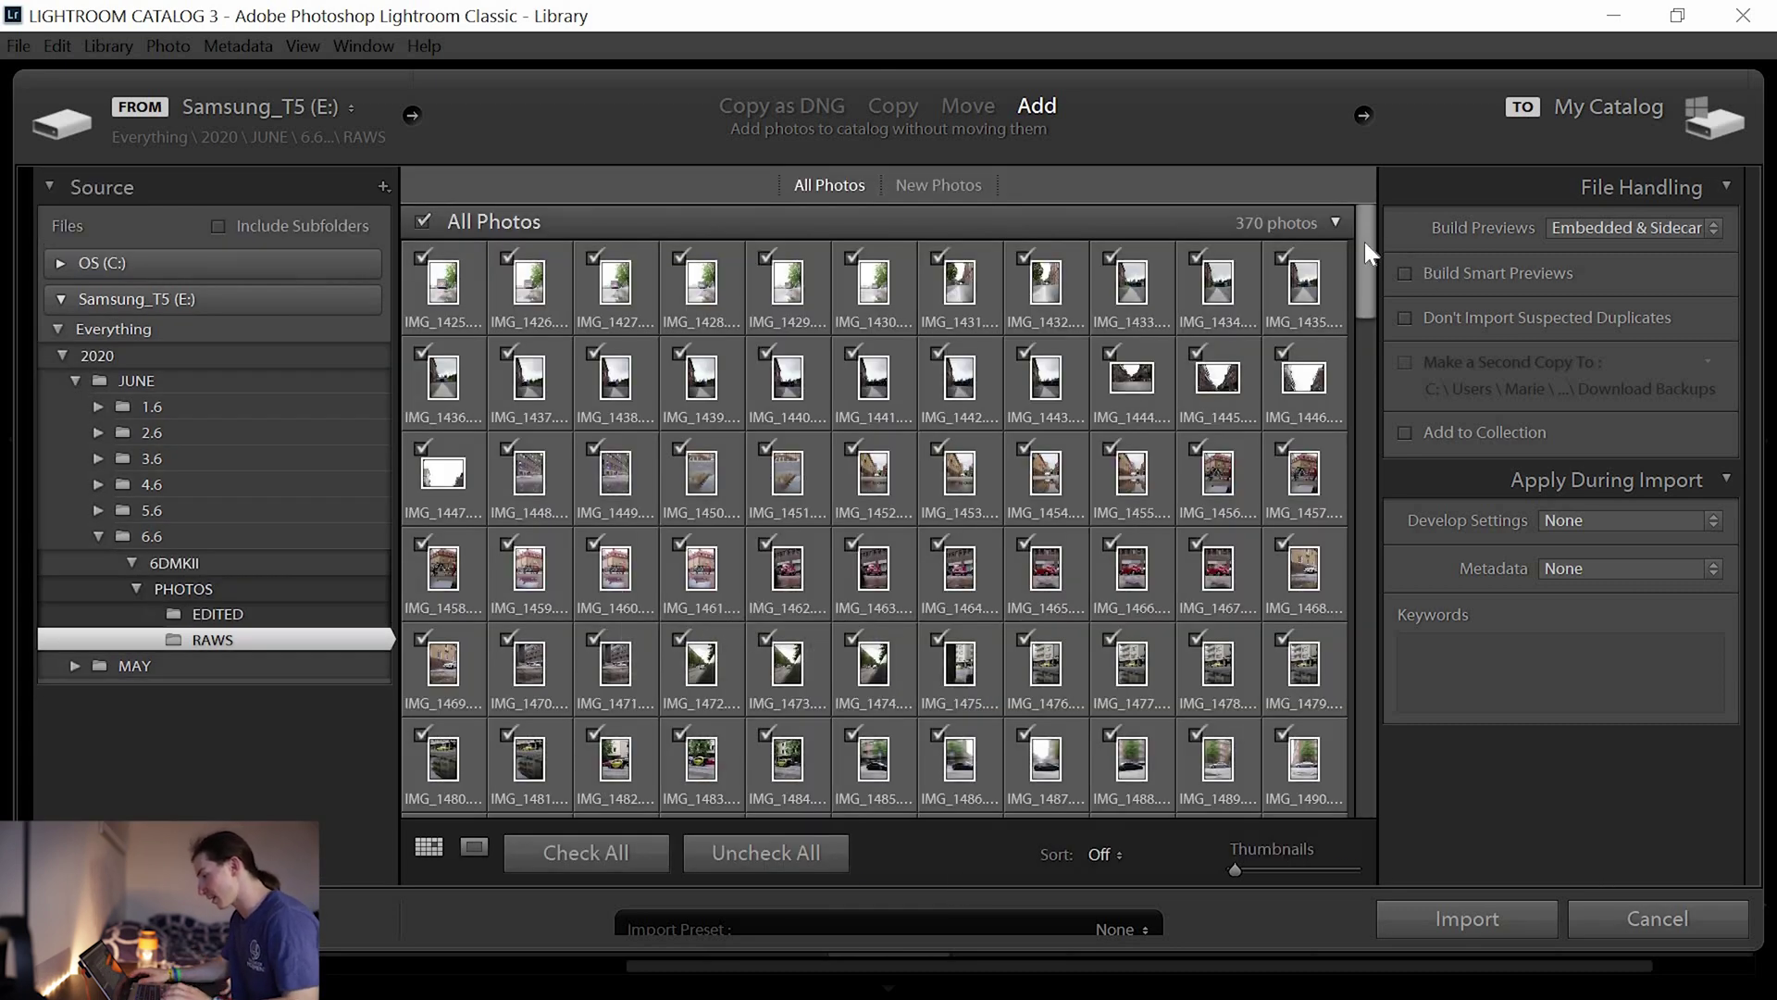
# Import all checked photos from the RAWS folder, adding them to the catalog without moving them.
pyautogui.scroll(-5, 1363, 313)
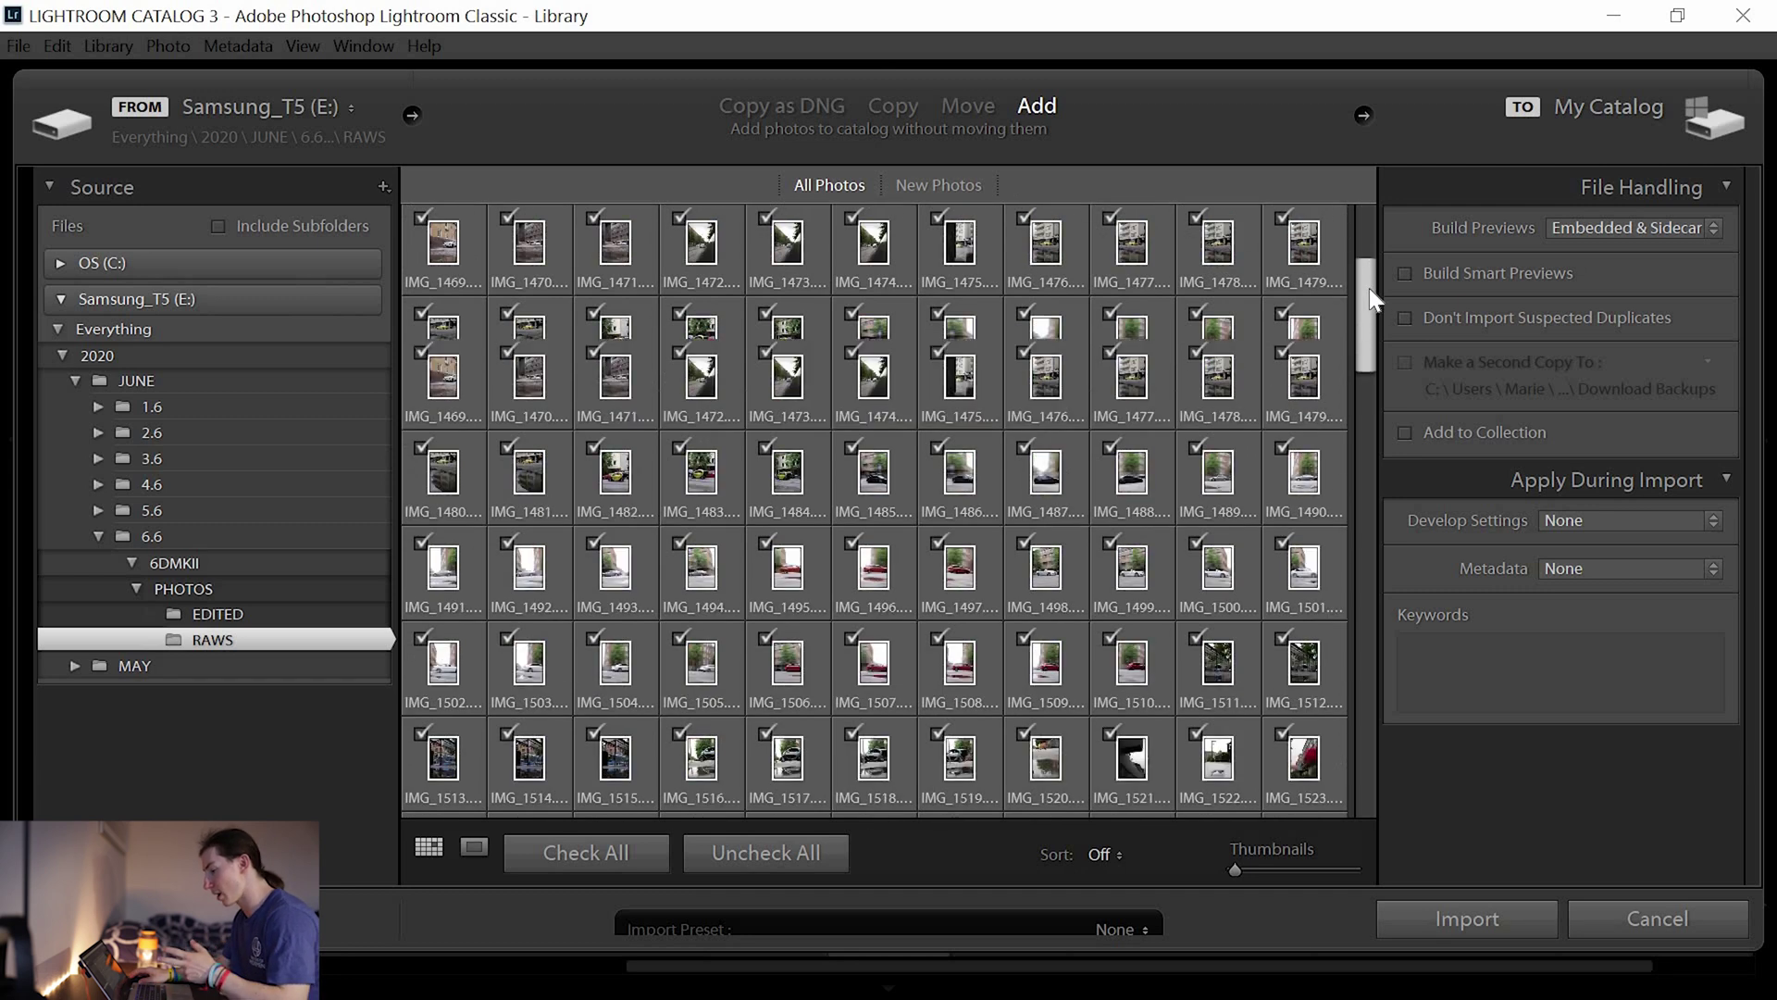
pyautogui.moveTo(1369, 282); pyautogui.dragTo(1369, 265)
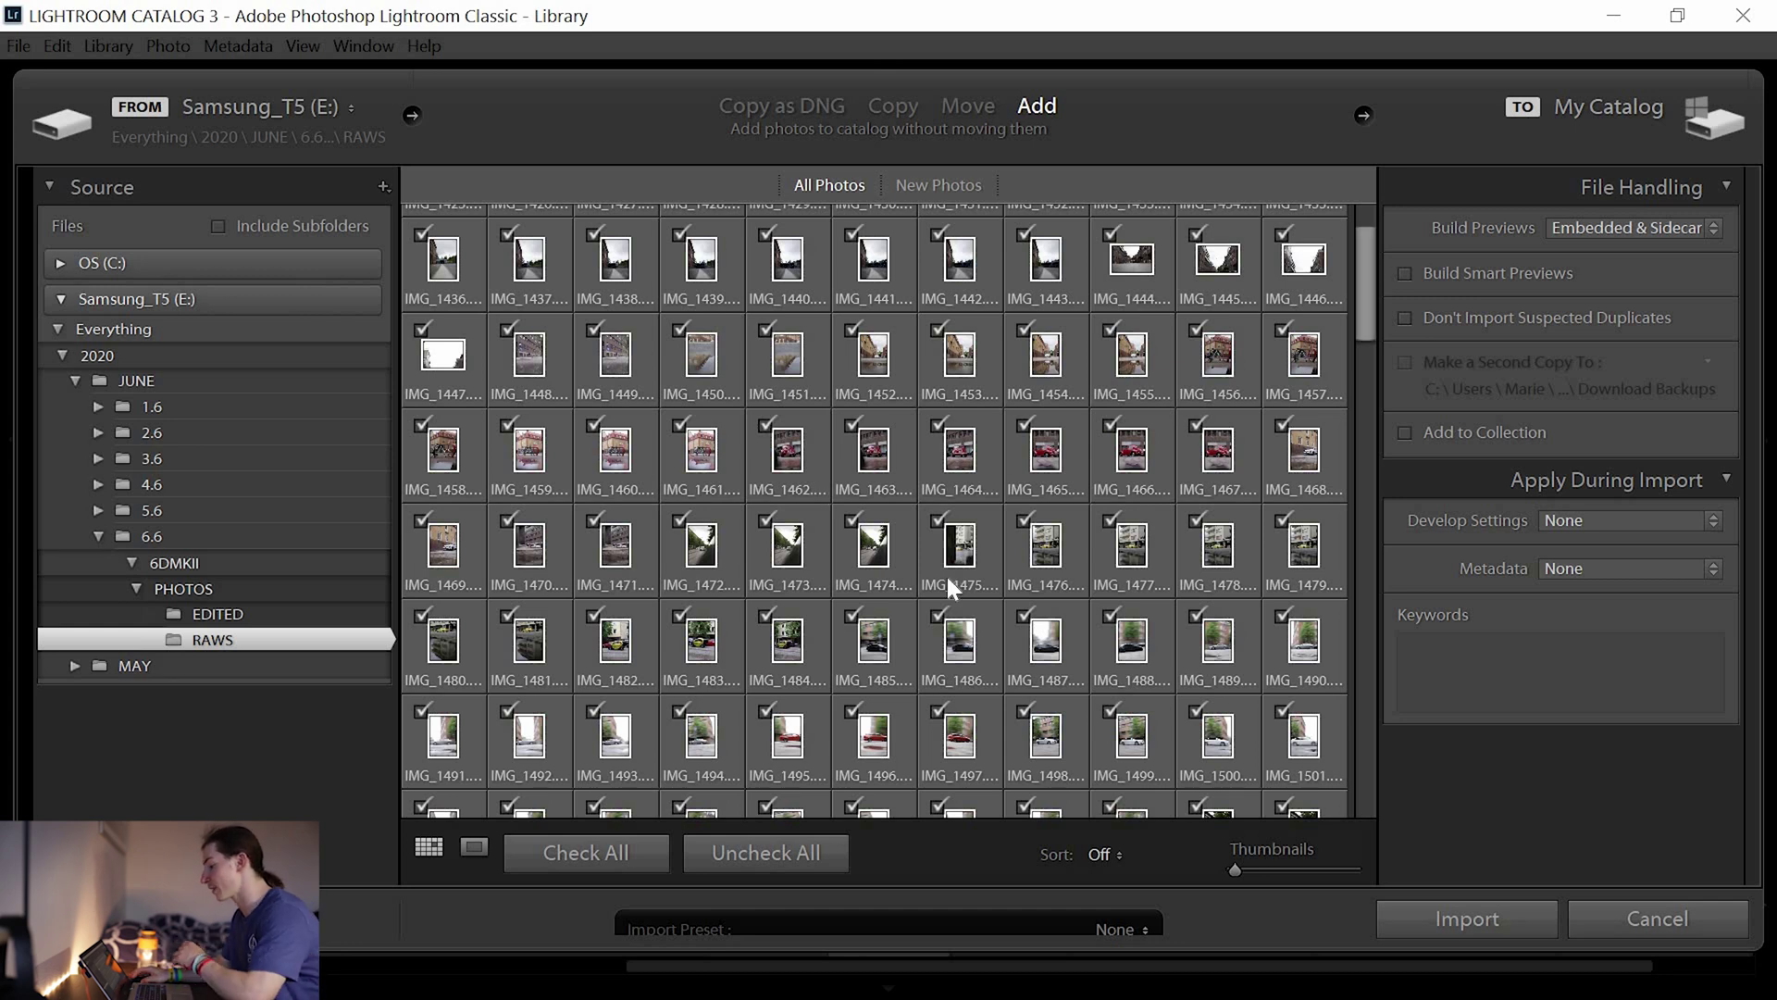
pyautogui.click(1457, 911)
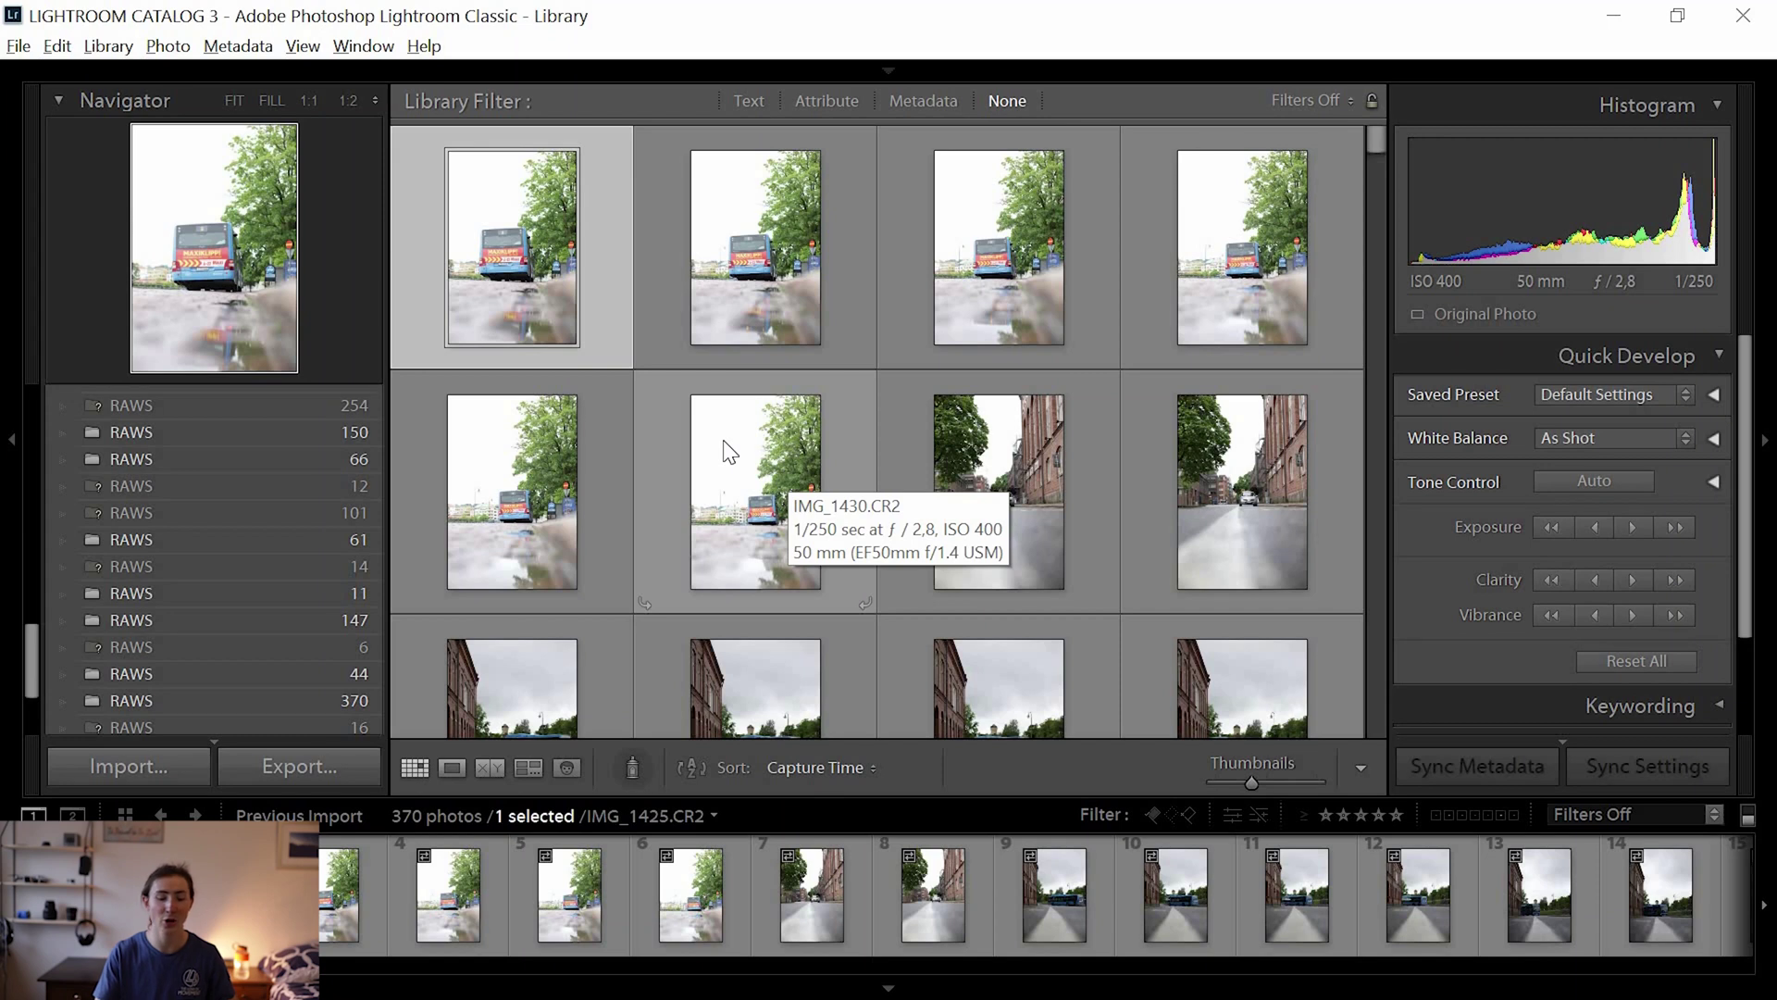
# Open IMG_1425.CR2 in the Develop module and inspect the bus at 1:1 zoom.
pyautogui.press('d')
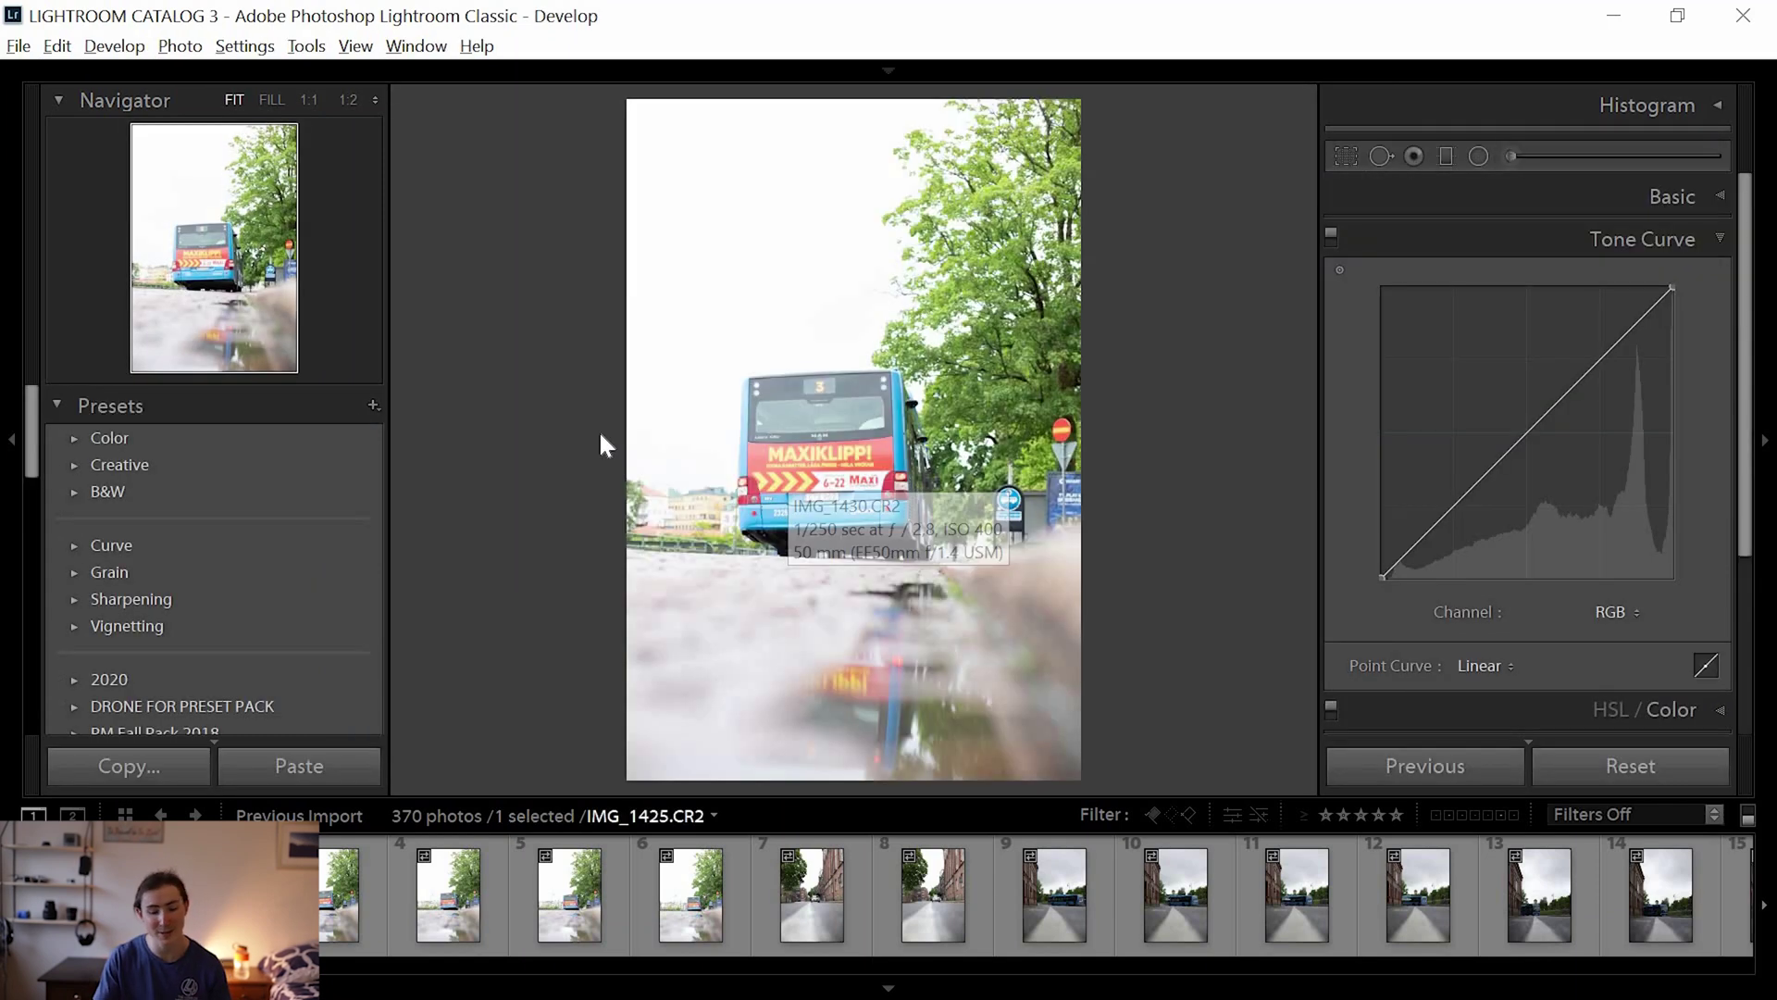
pyautogui.rightClick(820, 442)
pyautogui.click(774, 454)
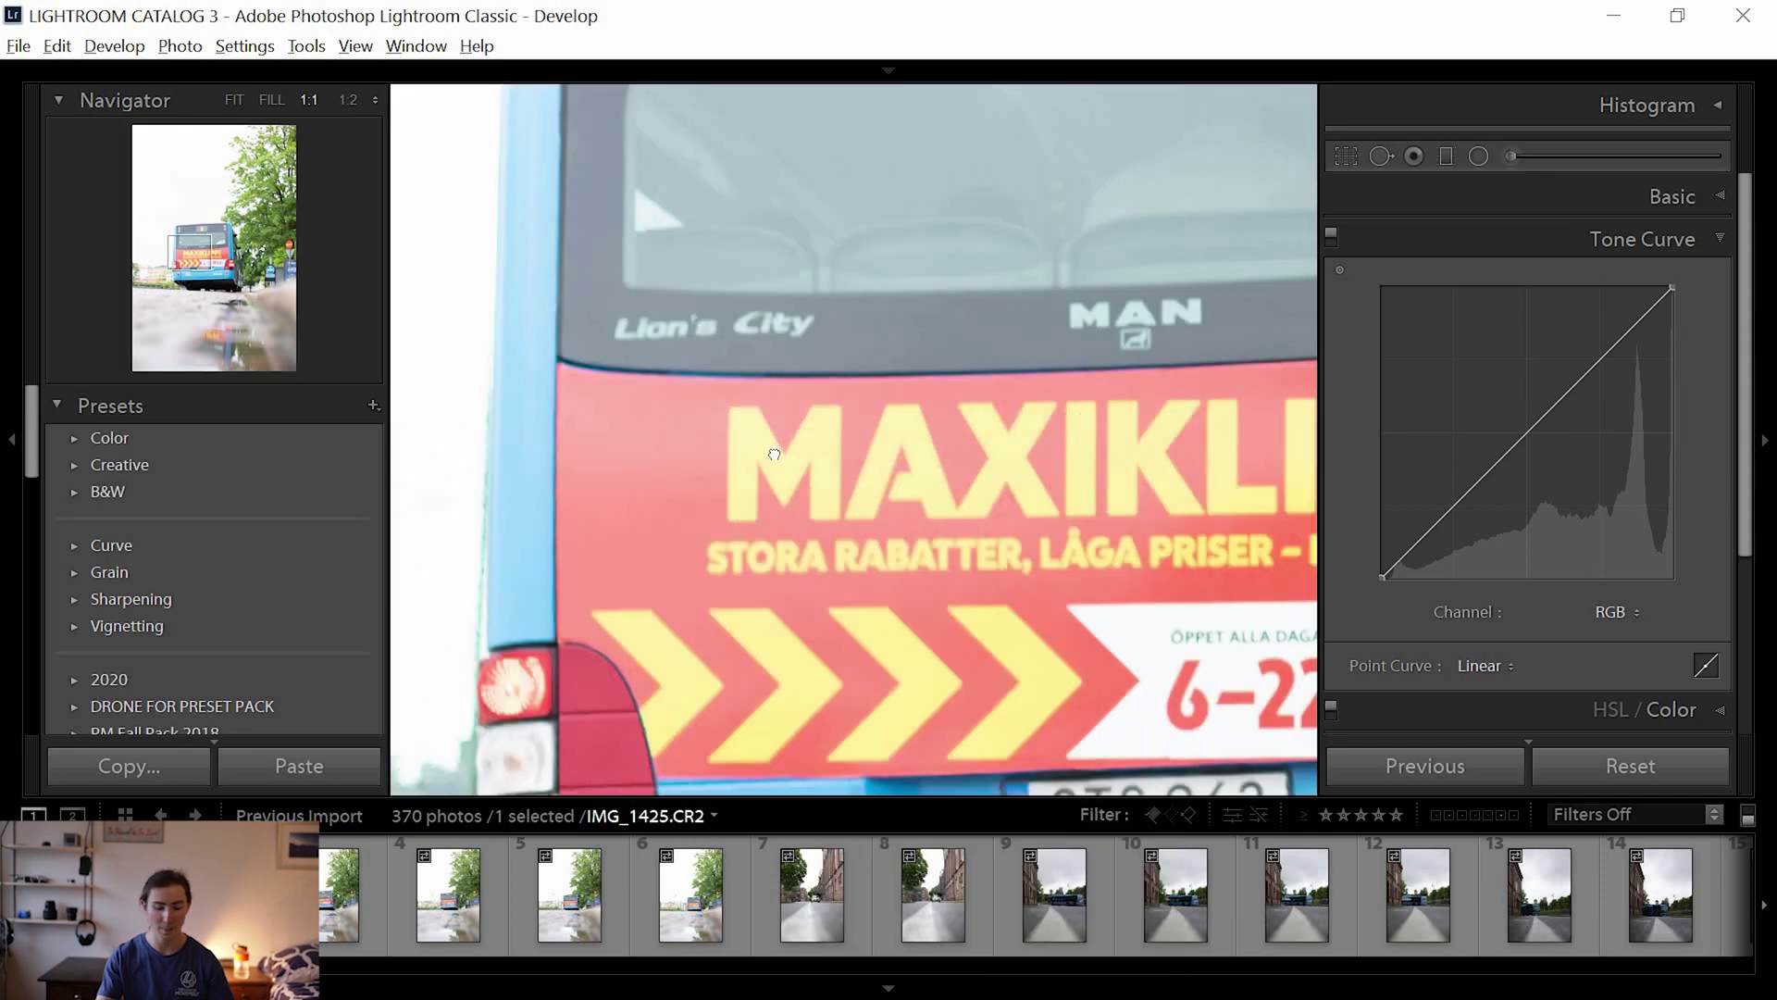
pyautogui.click(491, 717)
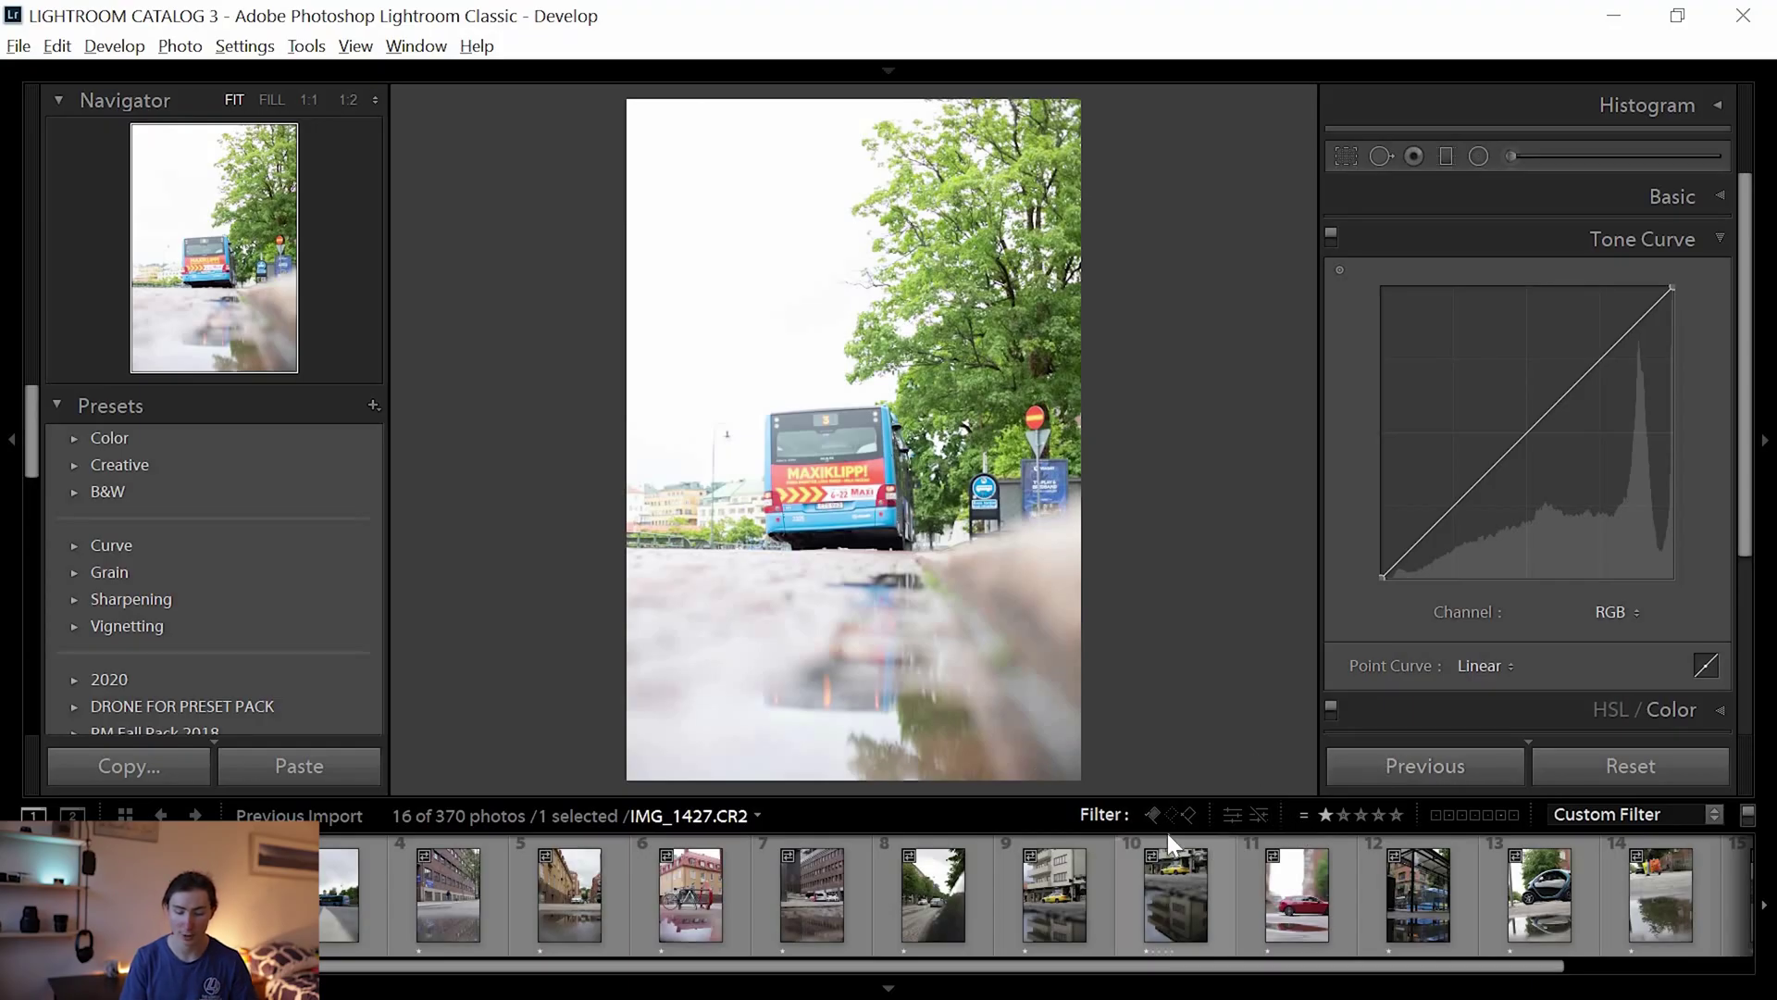
# Filter the filmstrip to photos rated exactly two stars.
pyautogui.click(1303, 814)
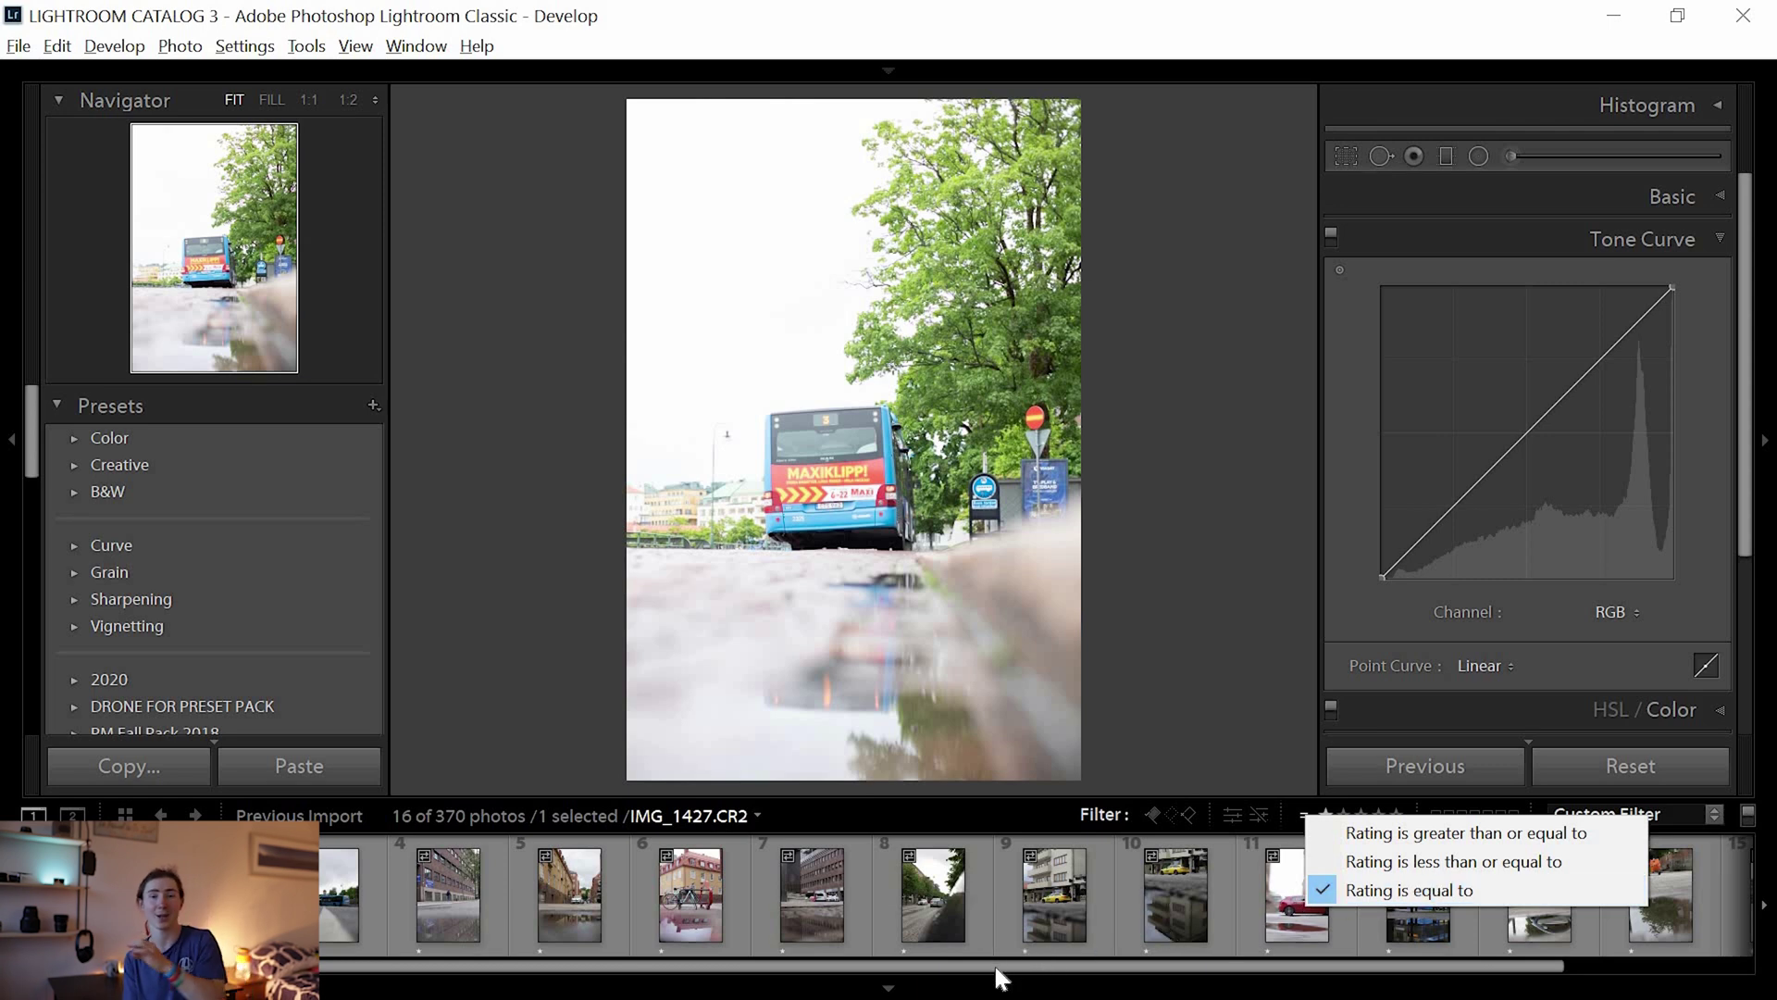
pyautogui.click(735, 959)
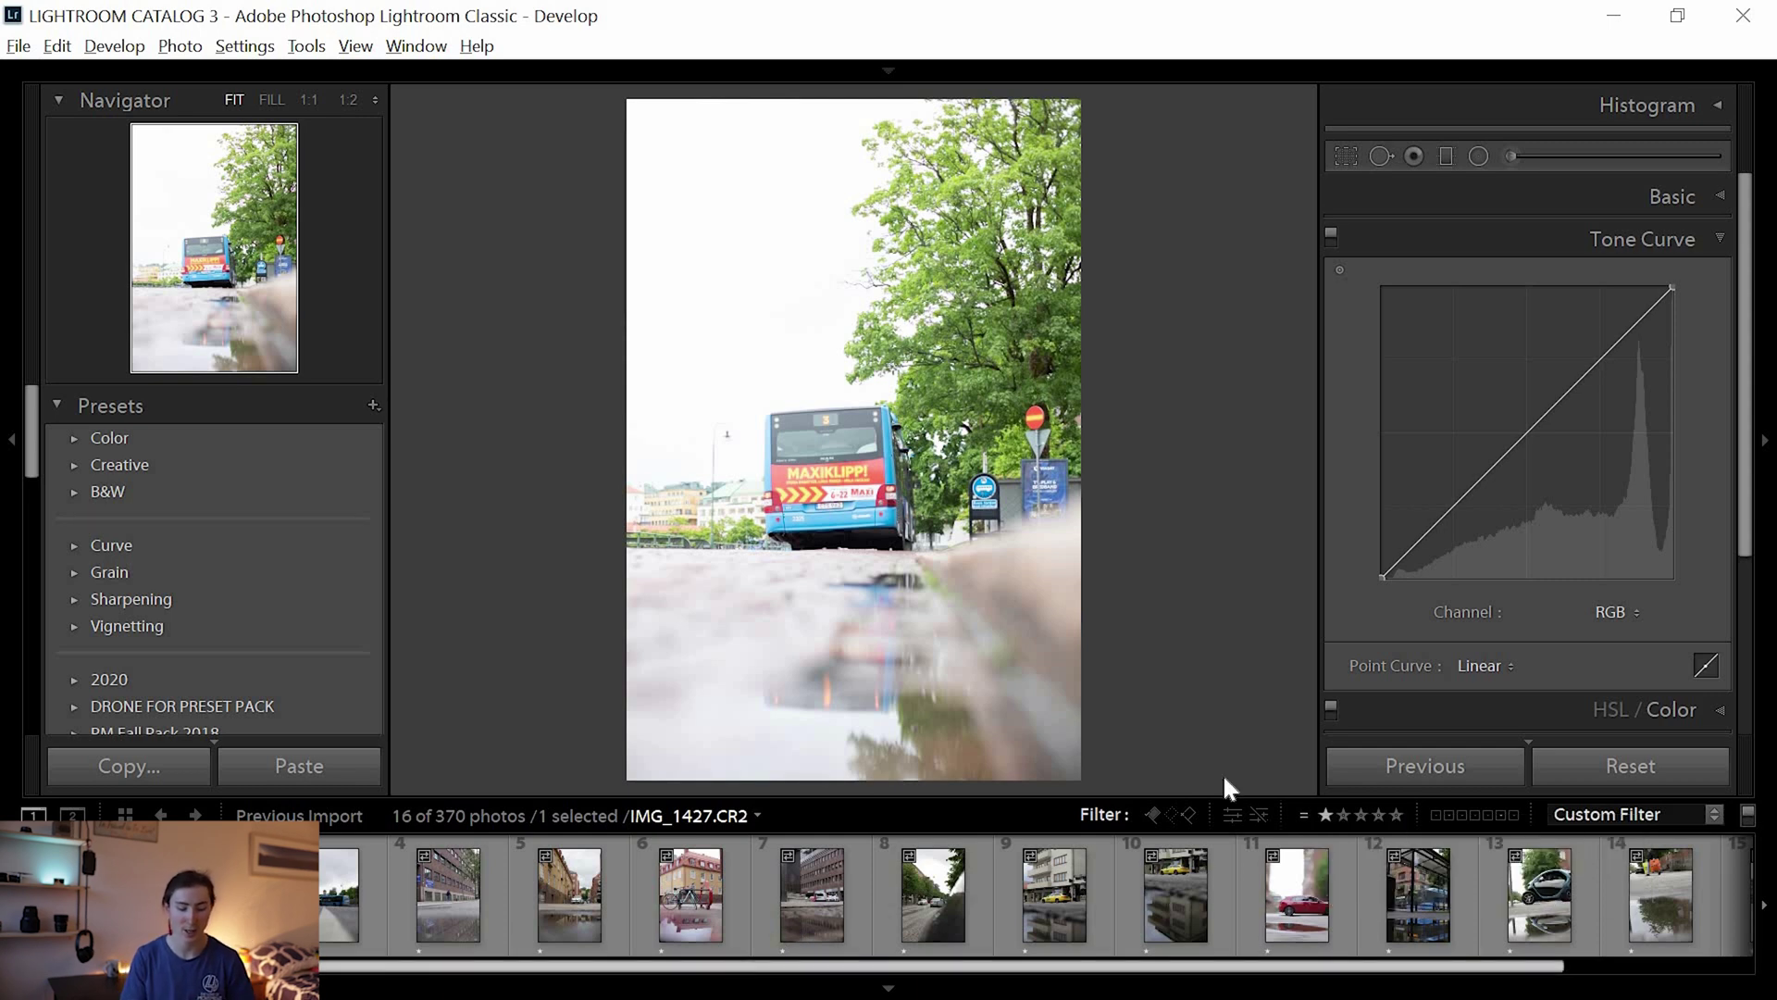
pyautogui.click(1340, 818)
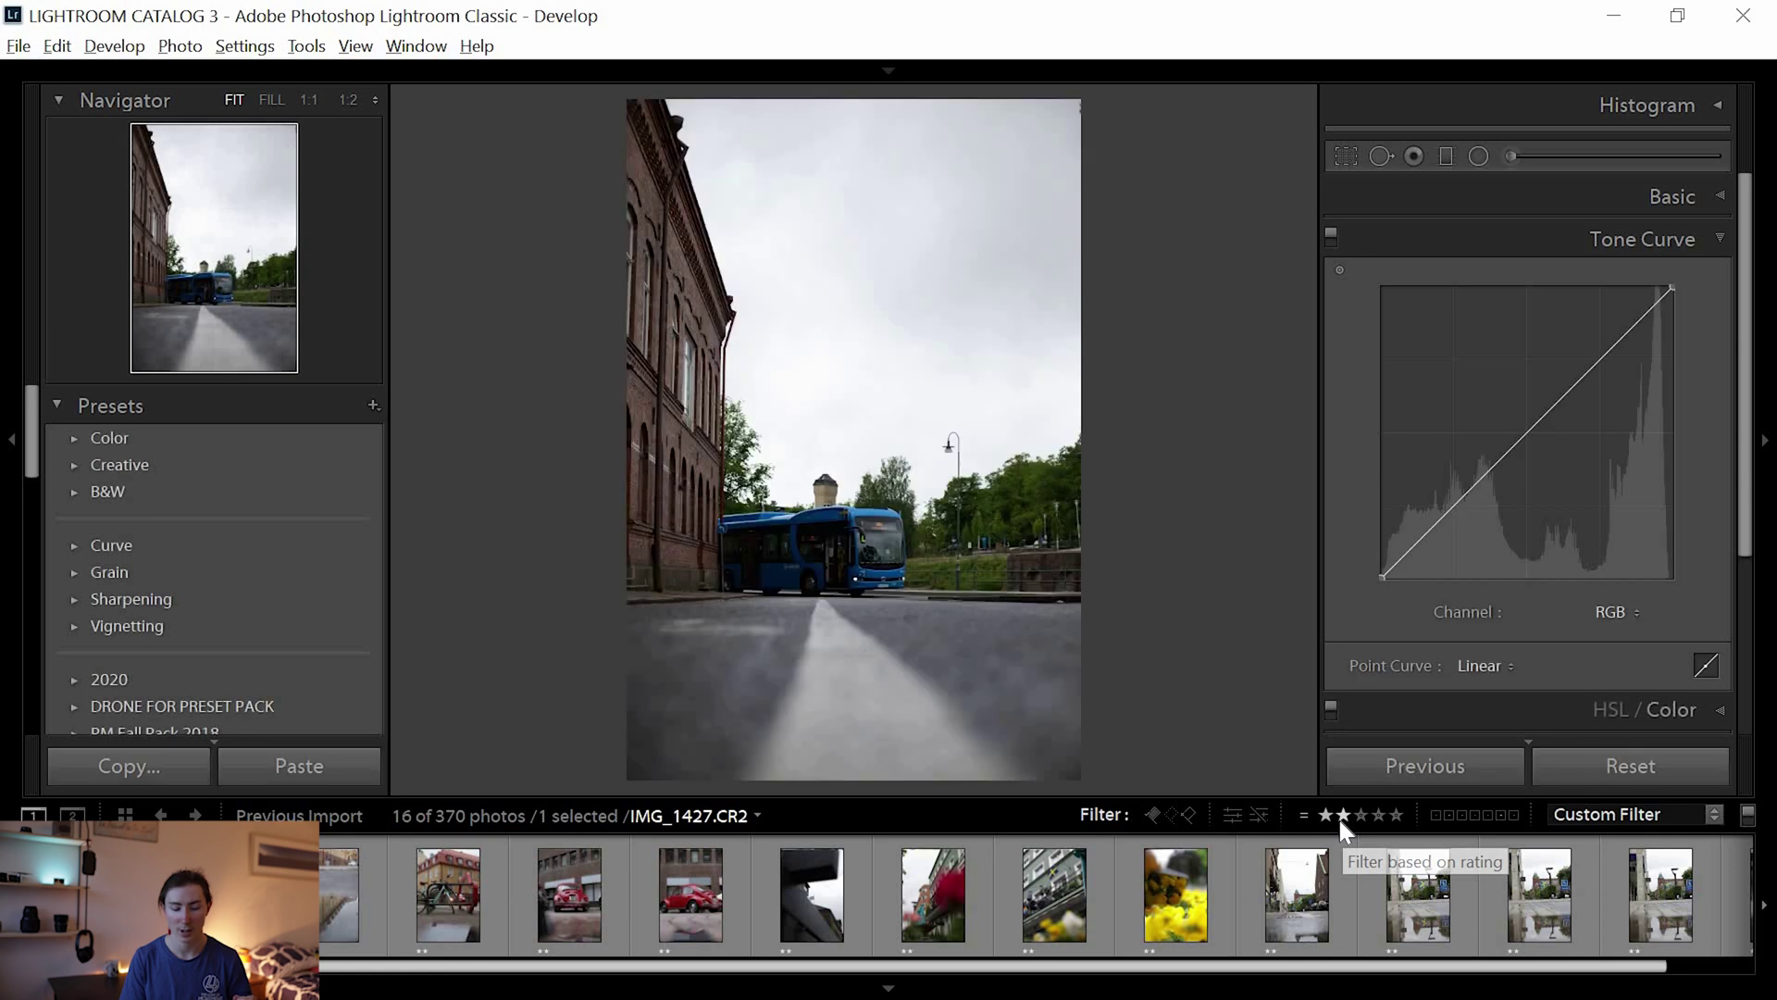
pyautogui.press('2')
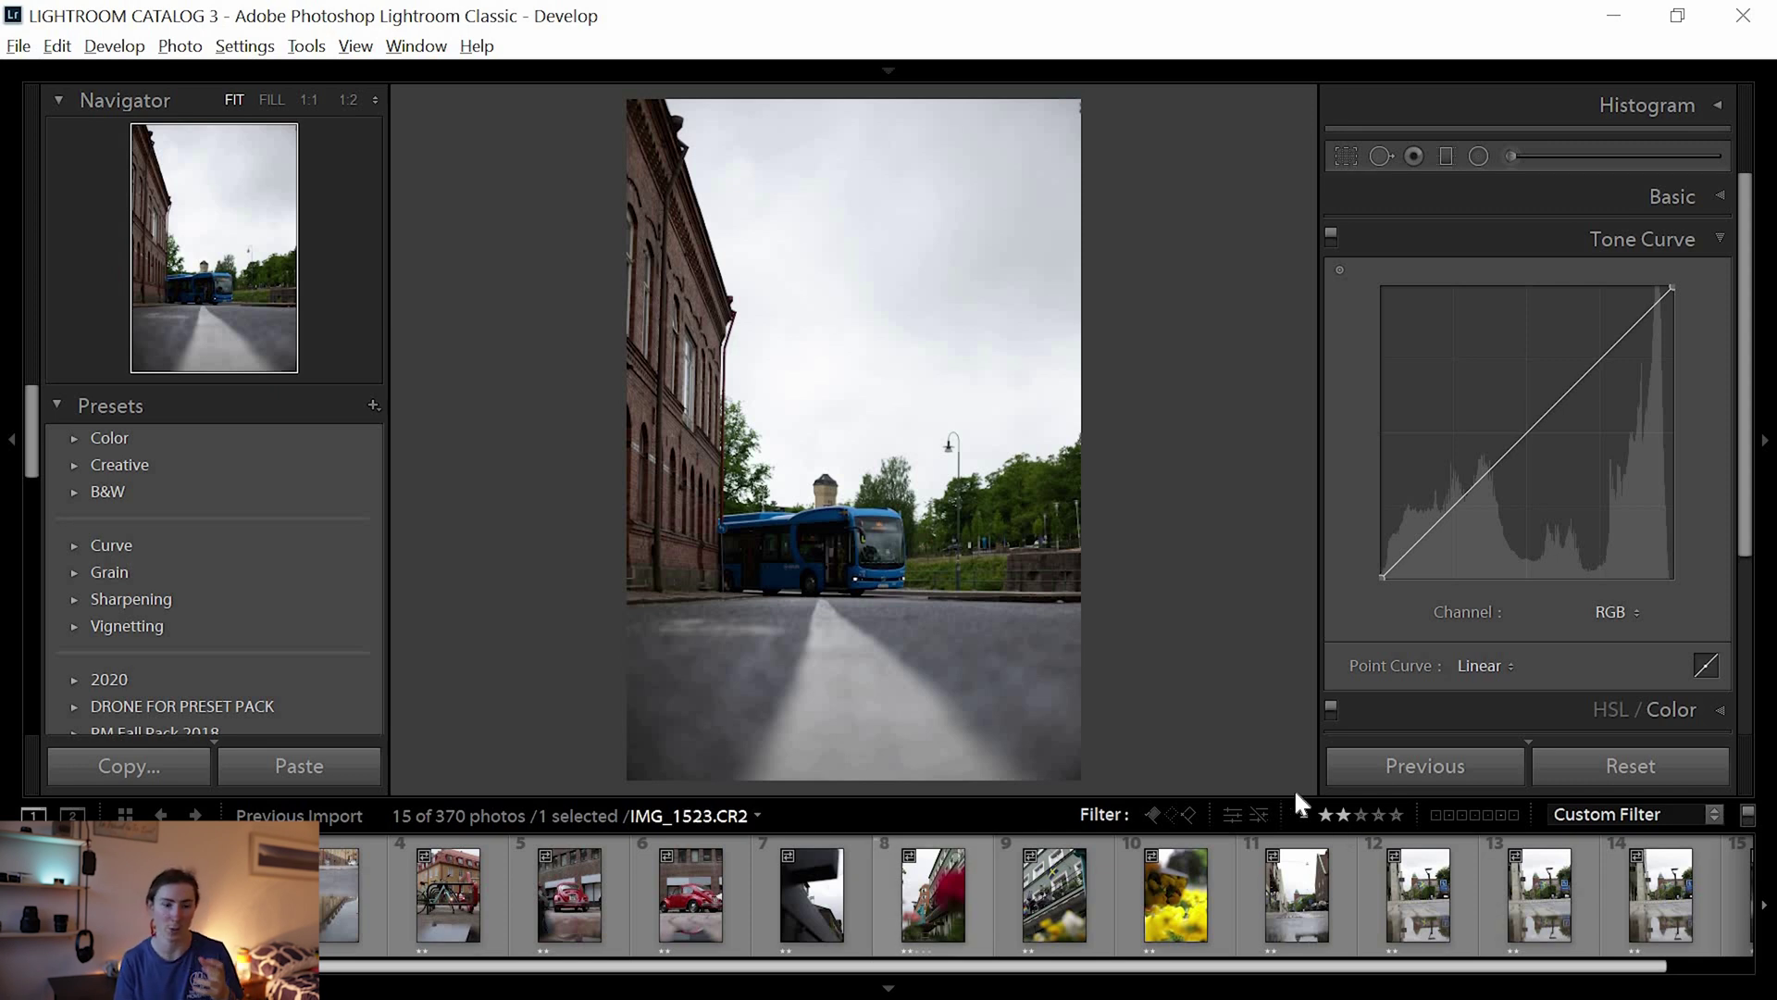
# Filter the filmstrip to photos rated exactly one star, keeping the bus photo IMG_1427.CR2 open.
pyautogui.click(1329, 813)
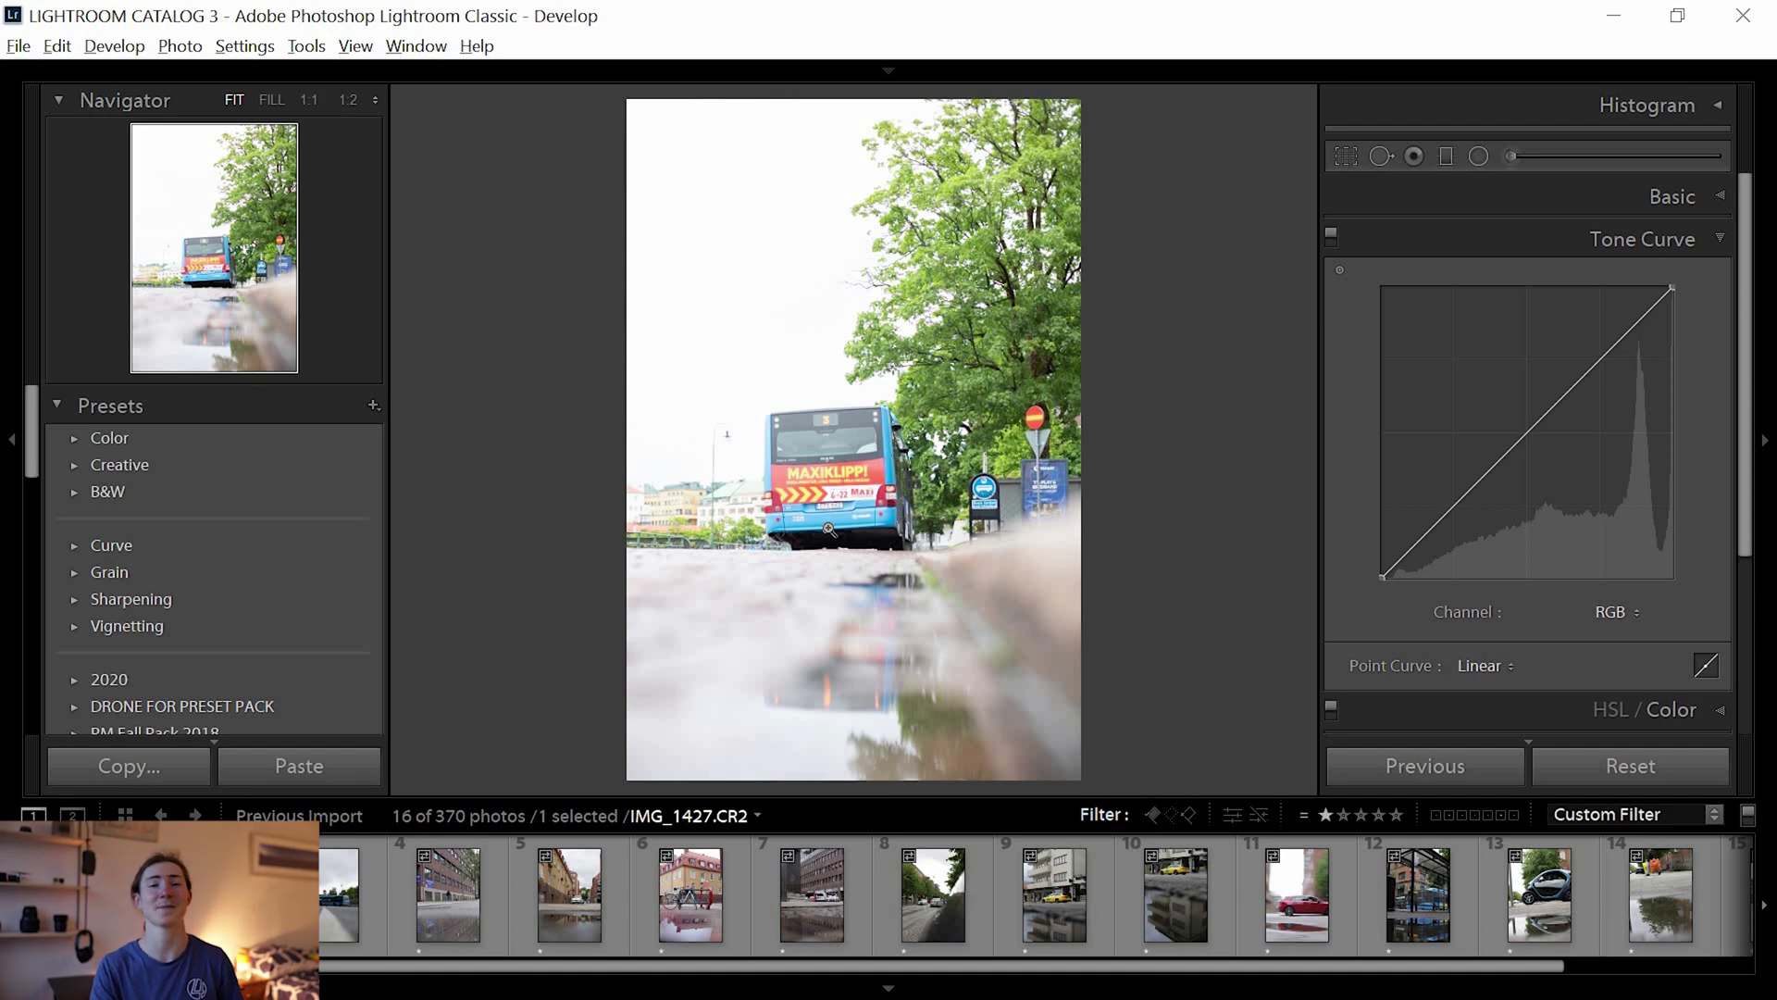
pyautogui.click(753, 521)
pyautogui.click(753, 521)
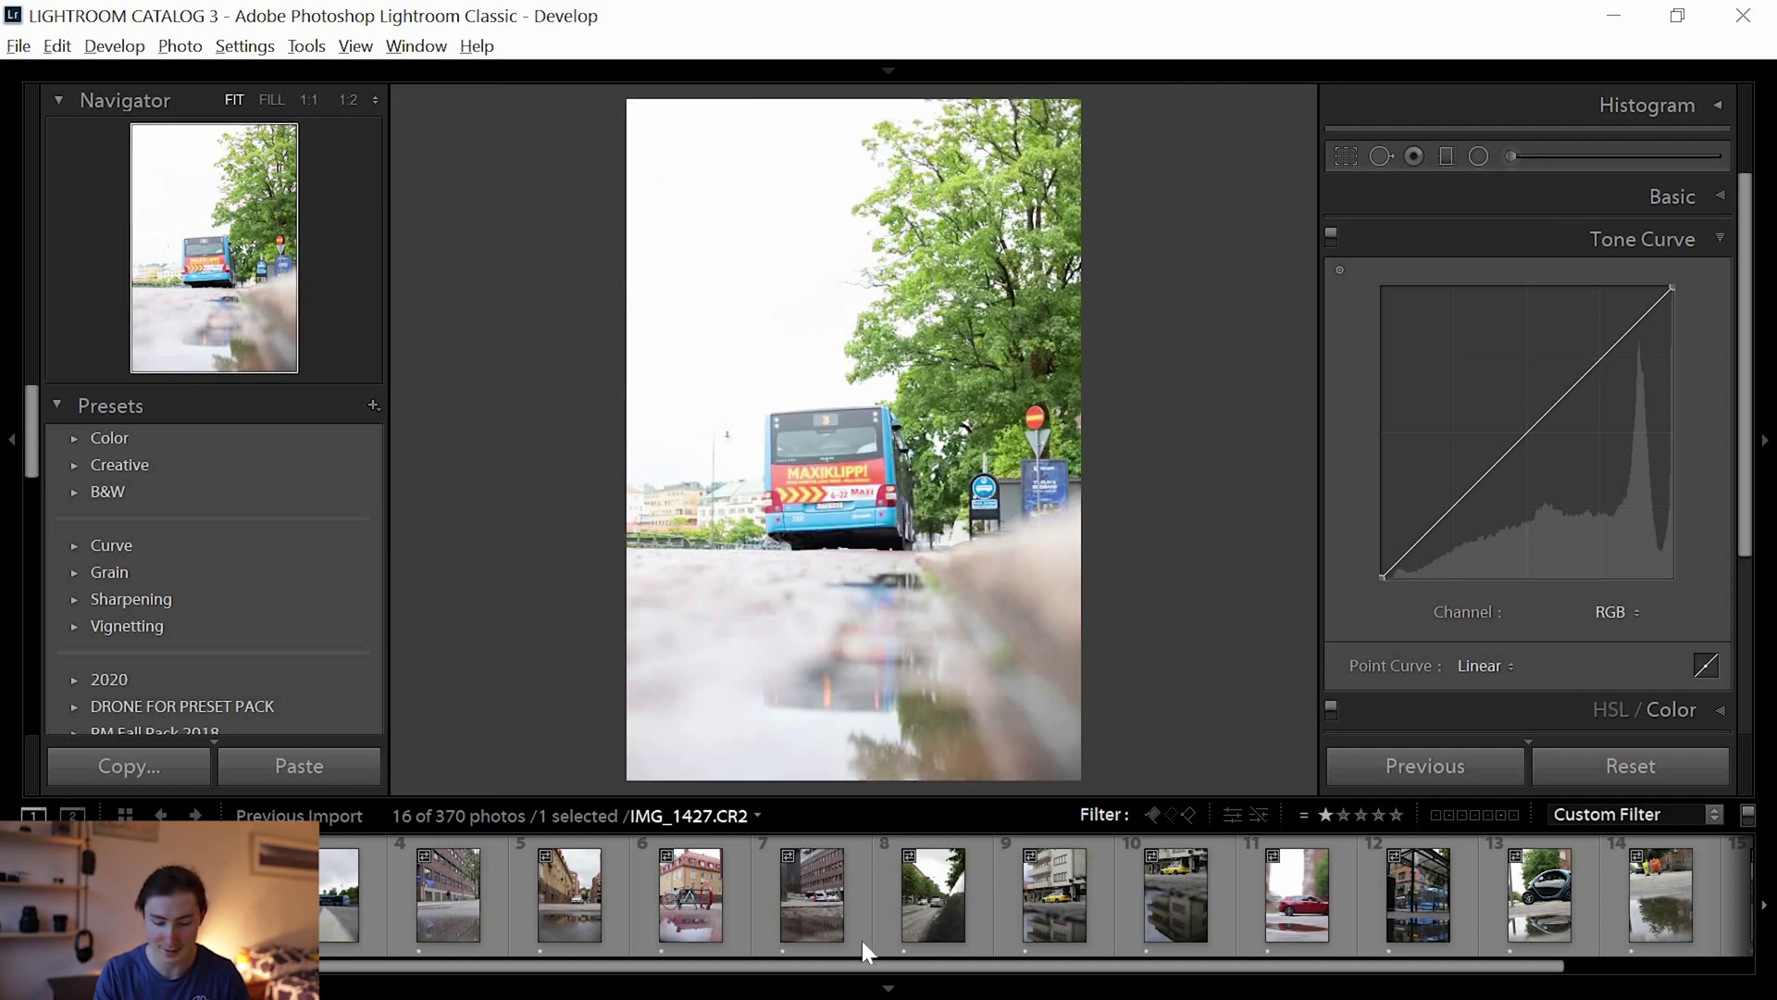
# Hide the filmstrip and apply the AUTUMN preset from the TESTING group to the bus photo.
pyautogui.click(886, 986)
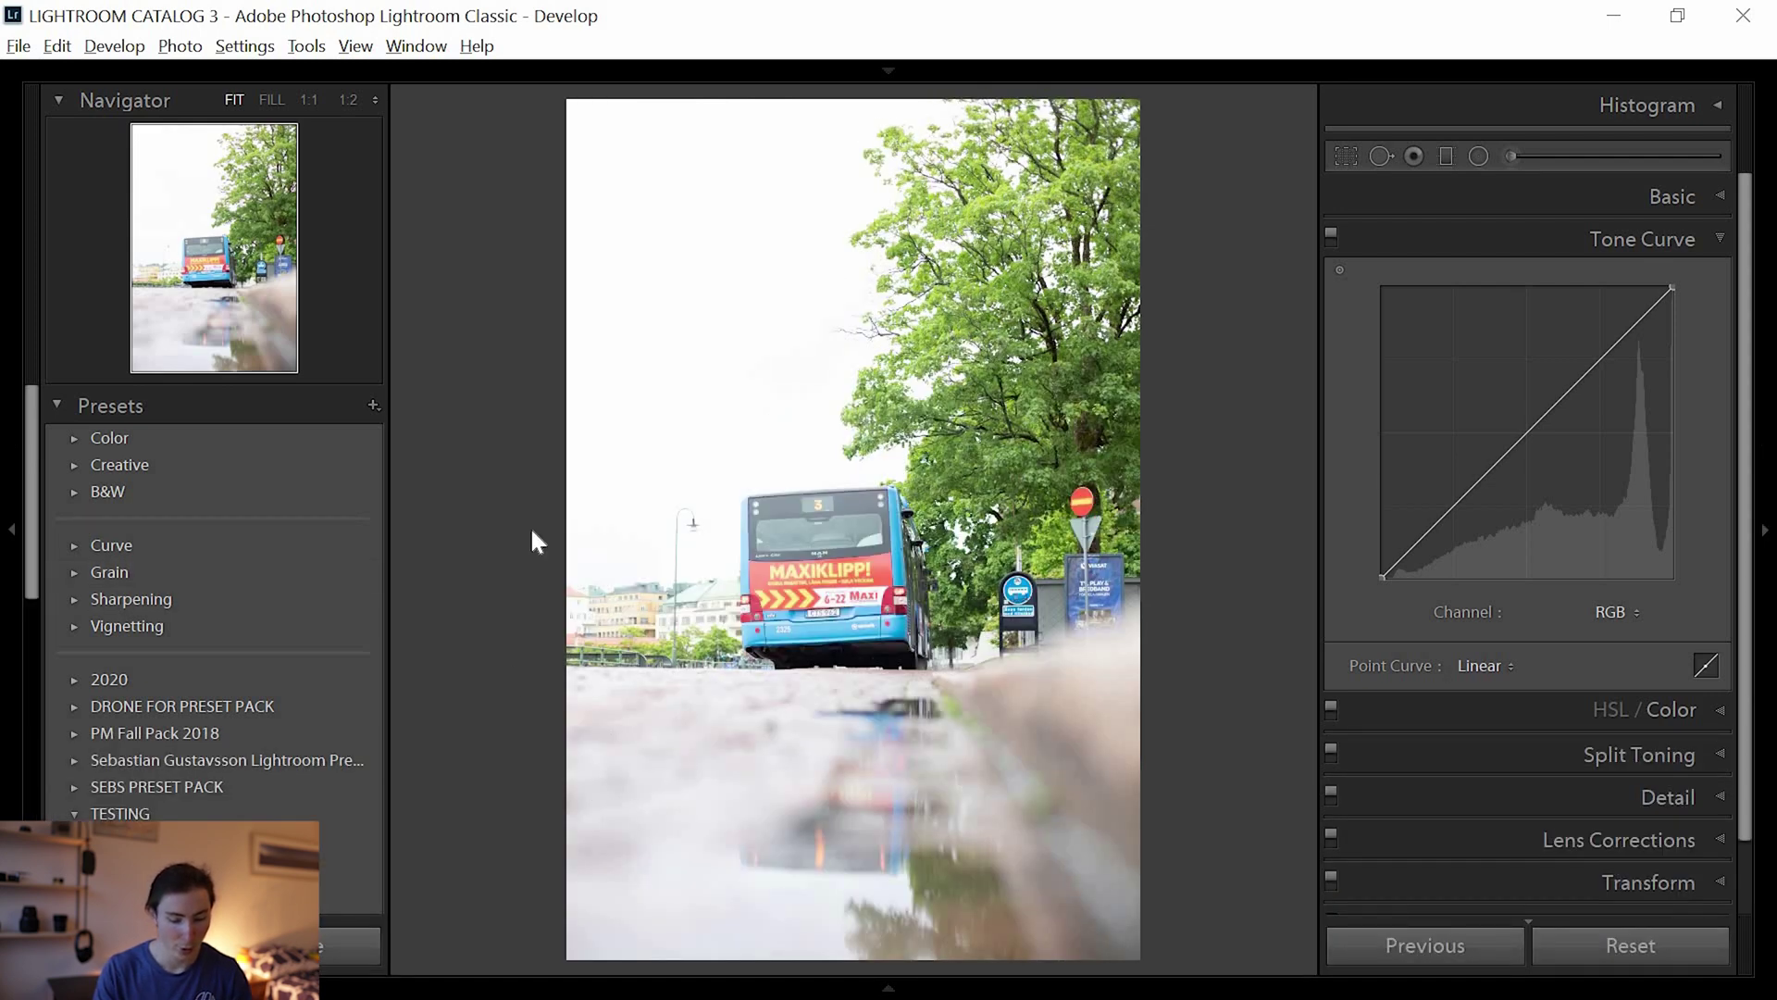
pyautogui.moveTo(35, 481); pyautogui.dragTo(9, 637)
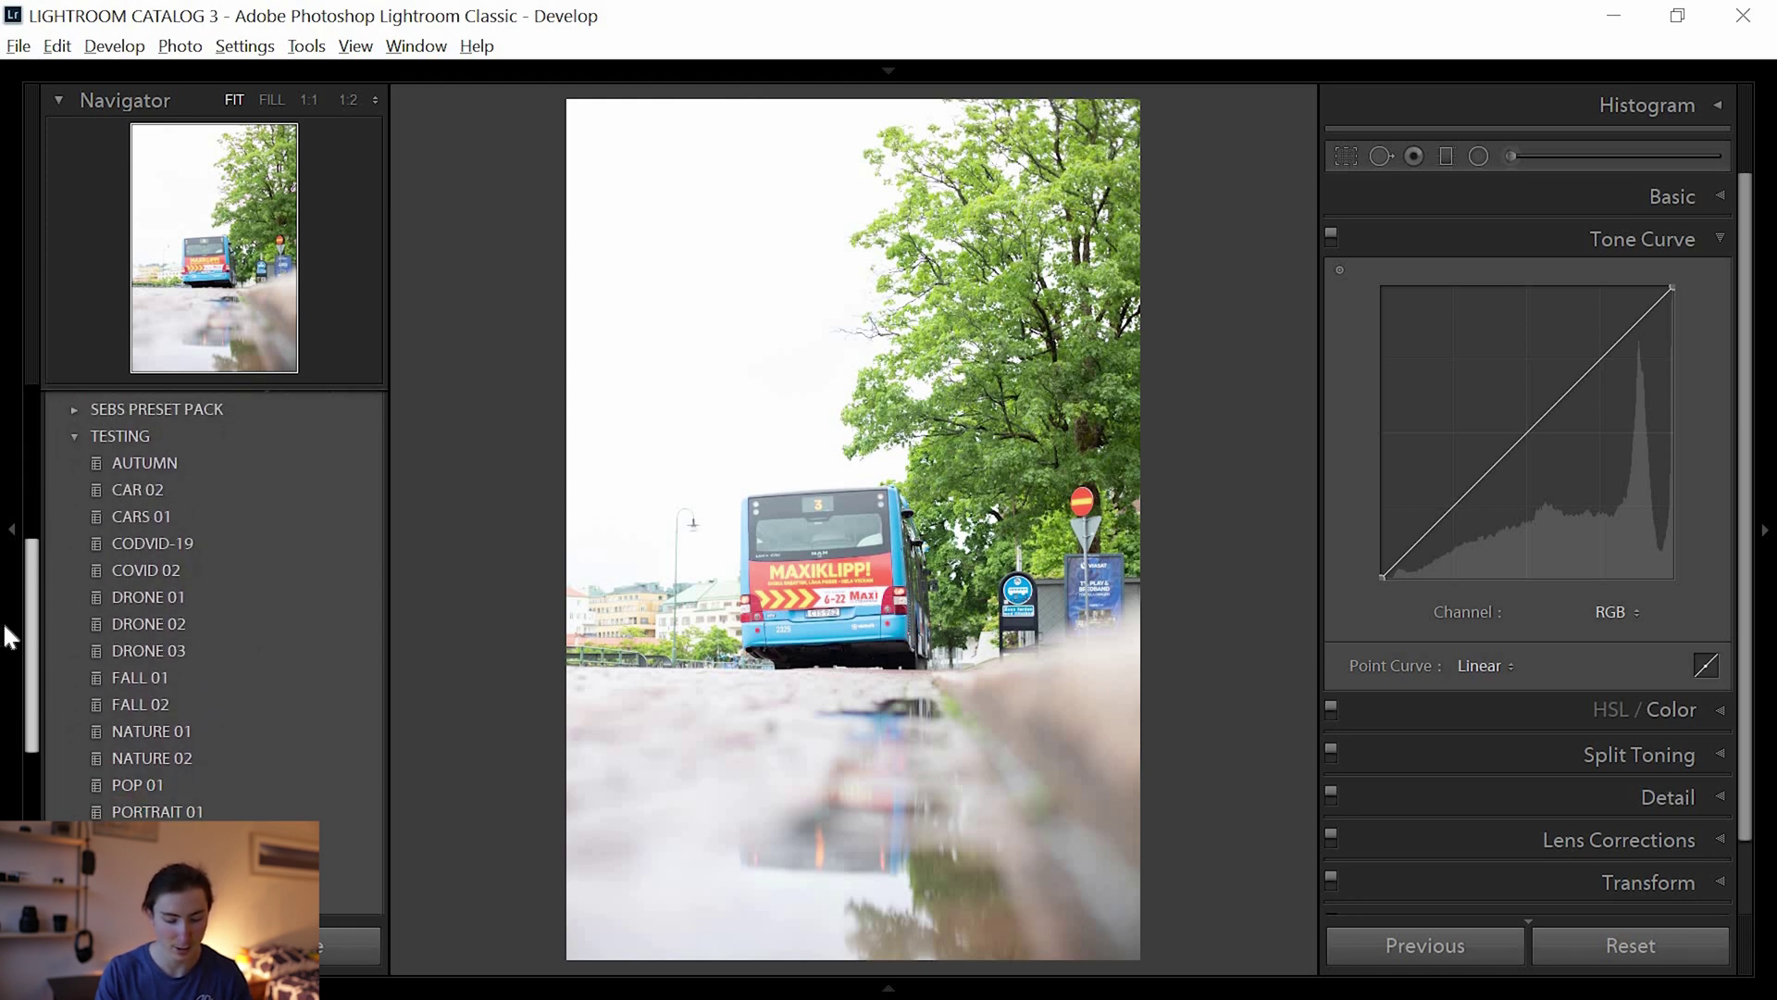
pyautogui.scroll(-5, 32, 654)
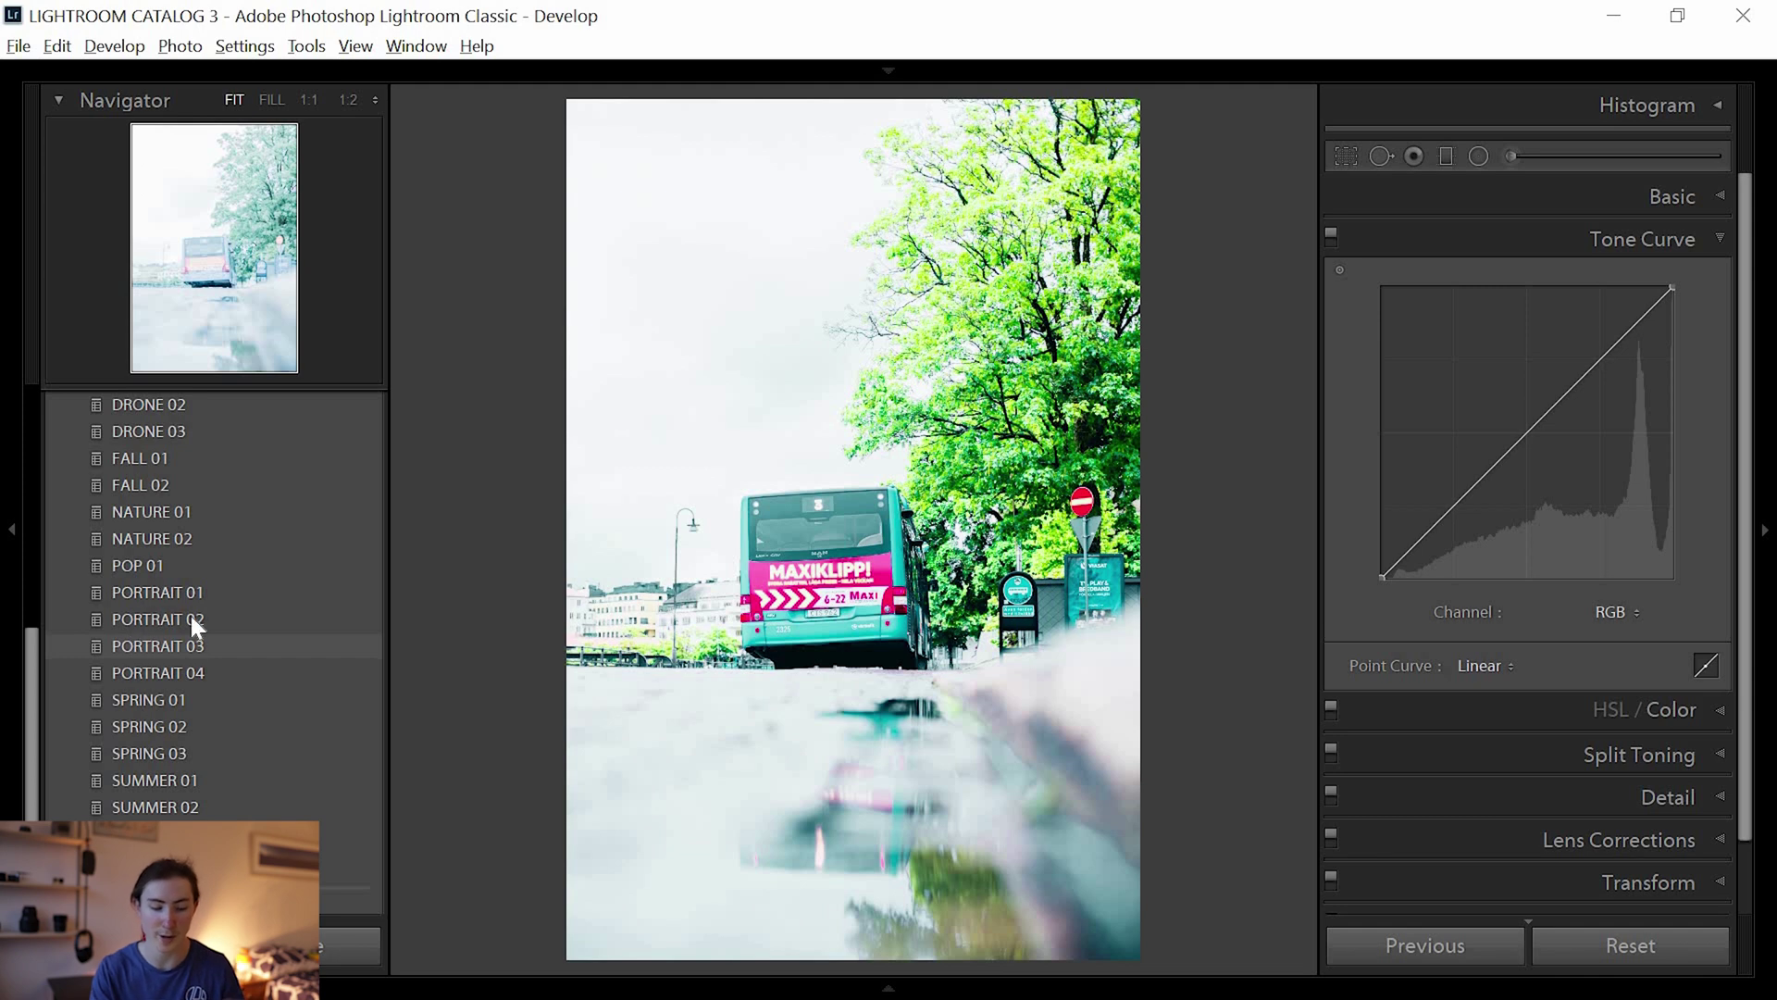
pyautogui.click(136, 698)
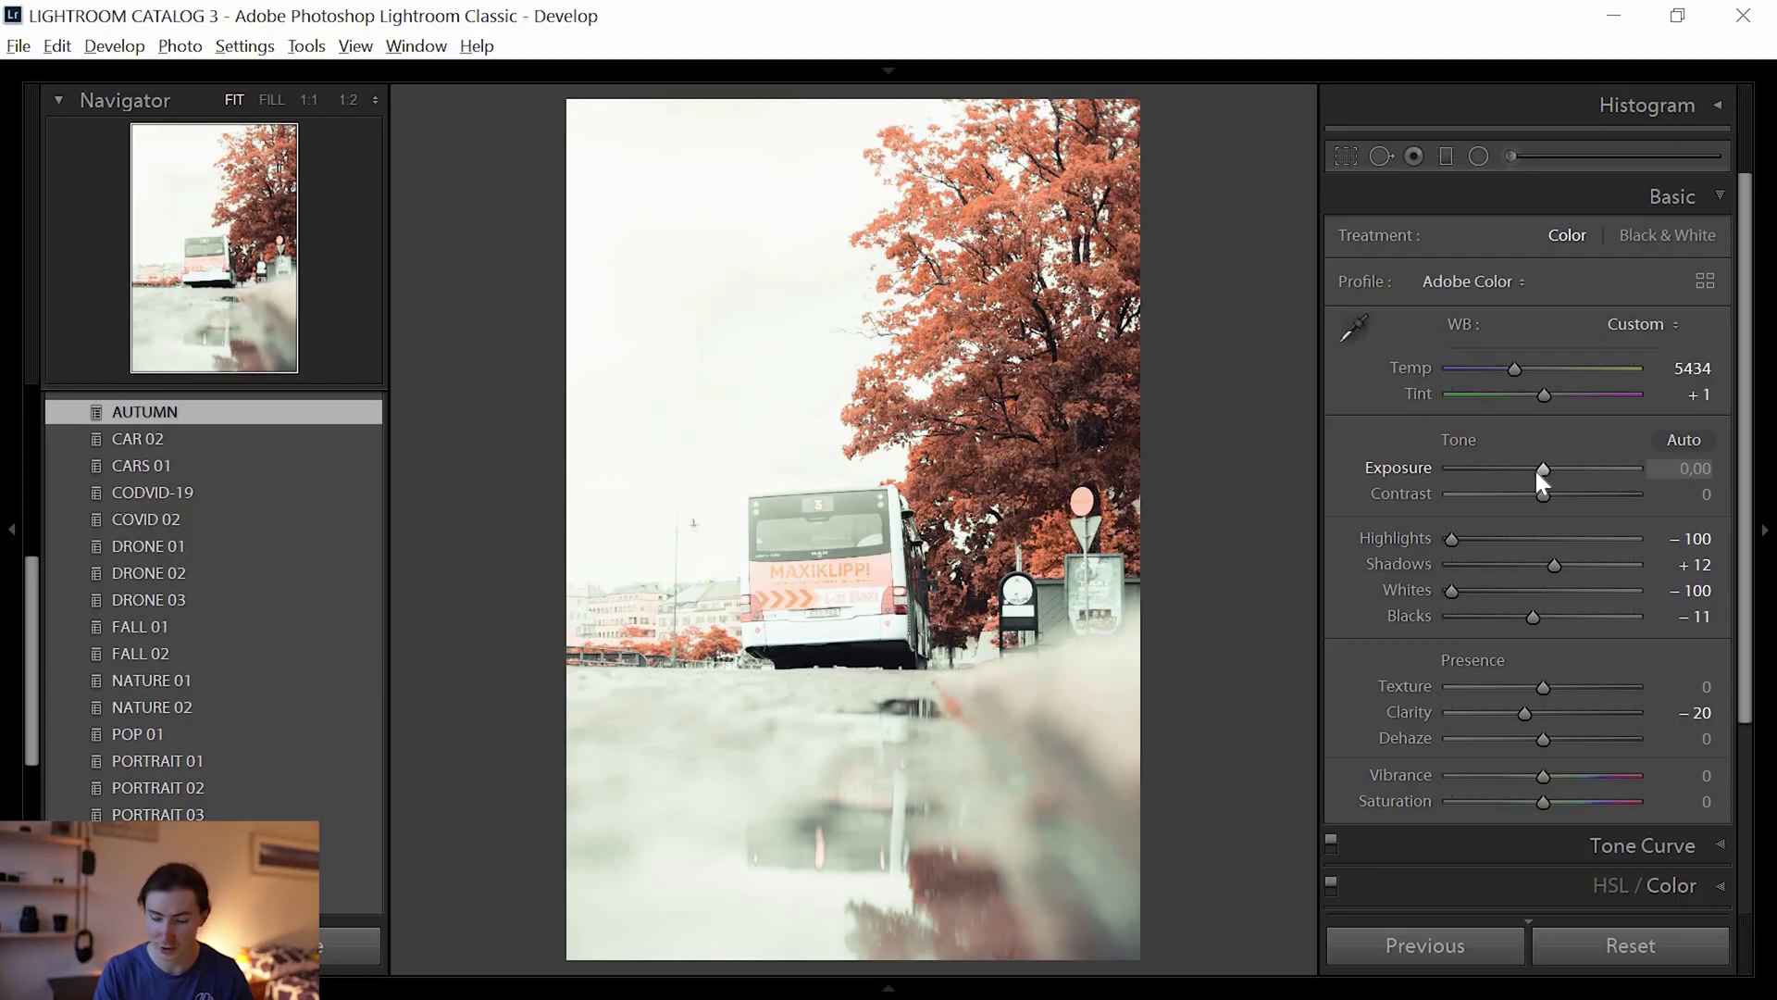
# Set the bus photo's Exposure to −2.02 and Shadows to +51.
pyautogui.moveTo(1534, 469); pyautogui.dragTo(1502, 472)
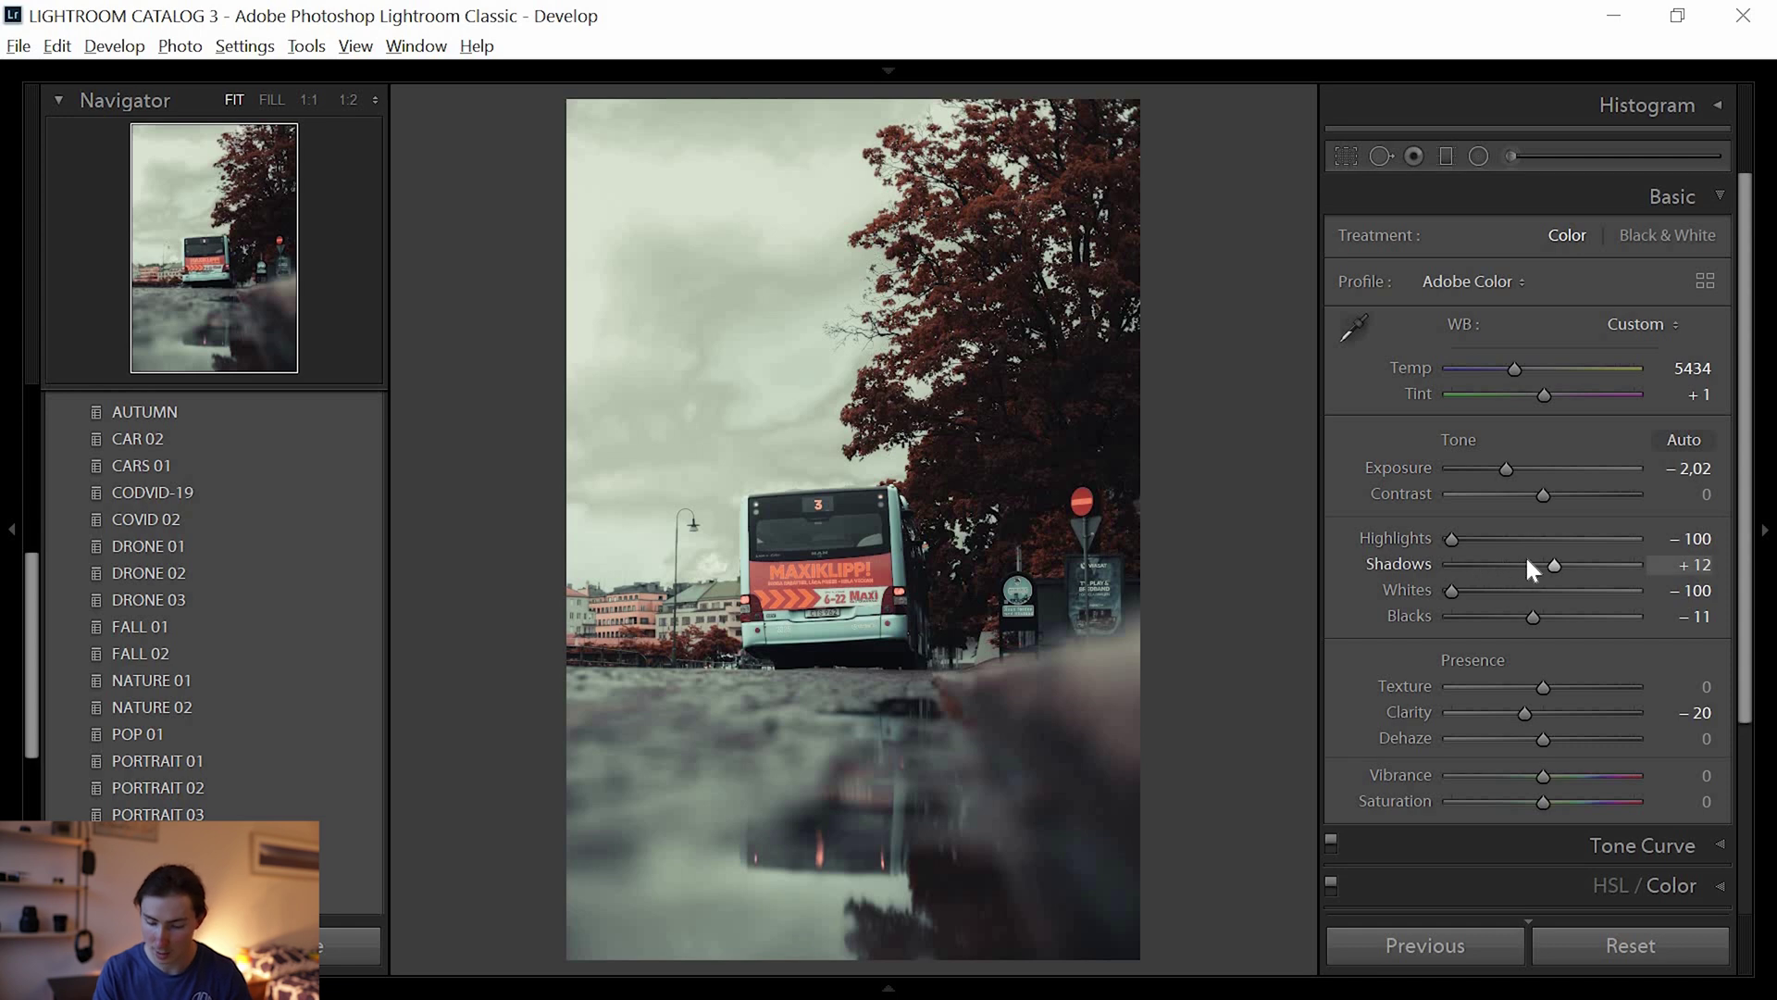
pyautogui.moveTo(1557, 565); pyautogui.dragTo(1594, 587)
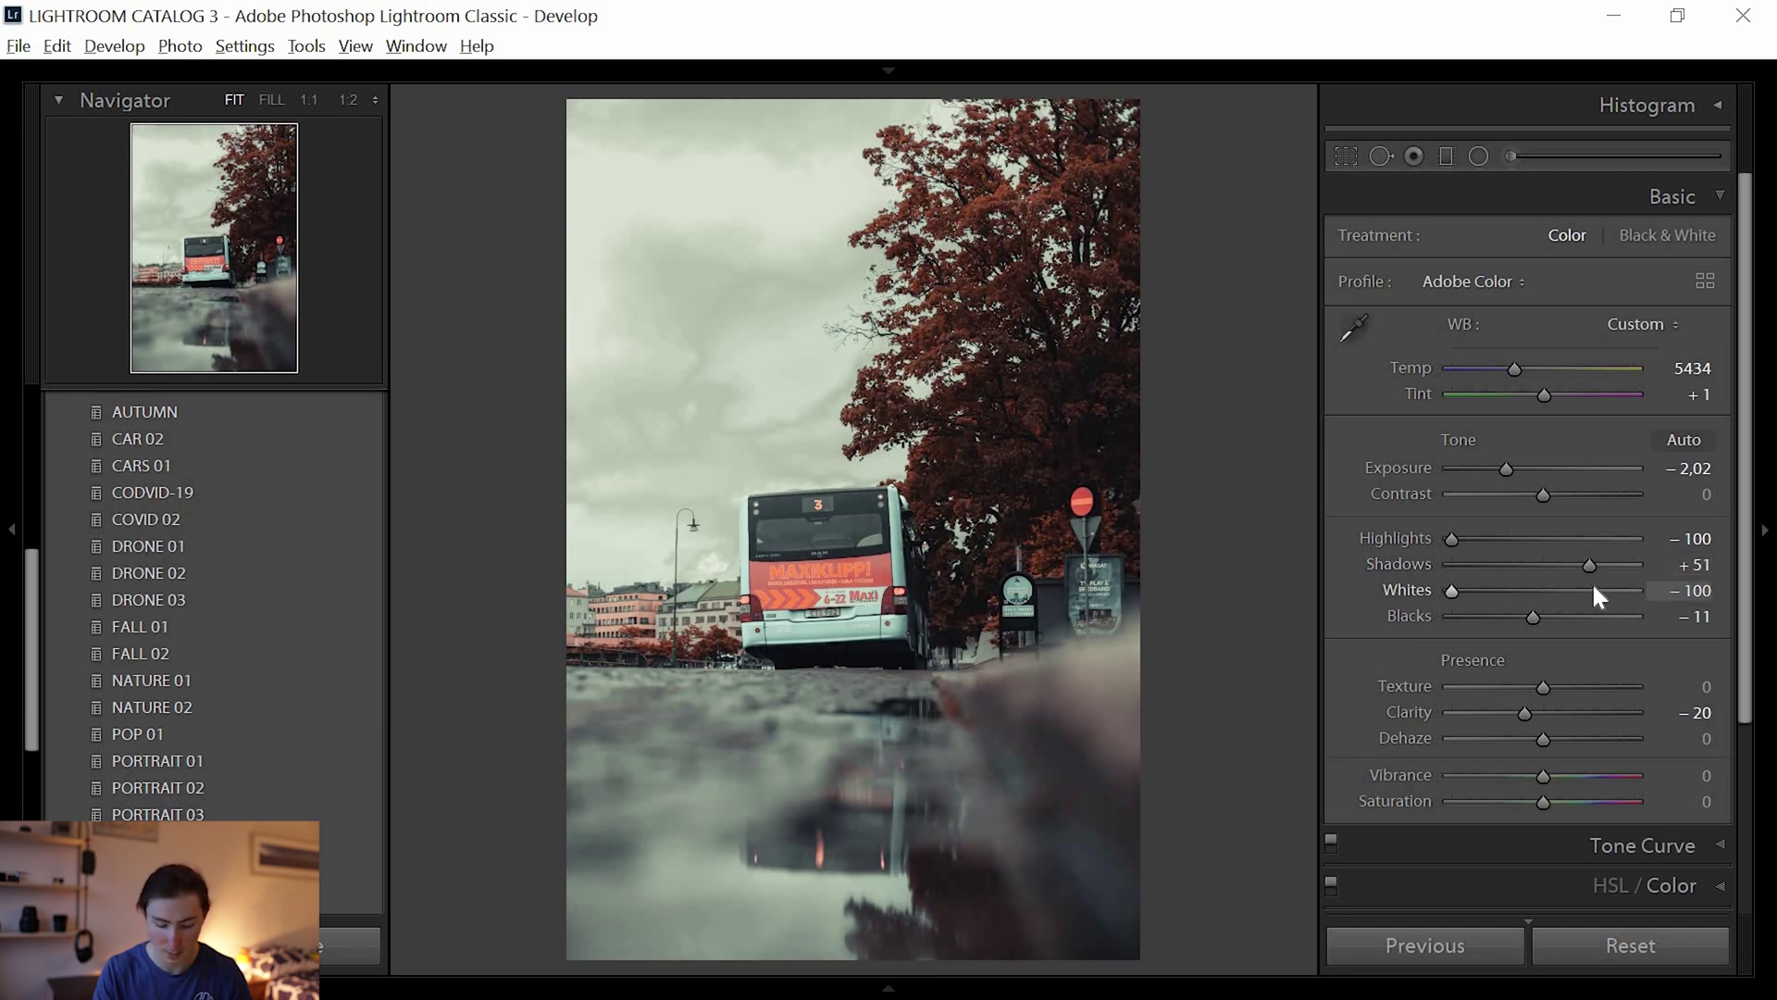
# Compare the edited bus photo with its before version several times, and hide the adjustment panels.
pyautogui.press('\\')
pyautogui.press('\\')
pyautogui.press('\\')
pyautogui.press('\\')
pyautogui.press('\\')
pyautogui.press('\\')
pyautogui.press('\\')
pyautogui.press('\\')
pyautogui.press('\\')
pyautogui.press('\\')
pyautogui.press('\\')
pyautogui.press('\\')
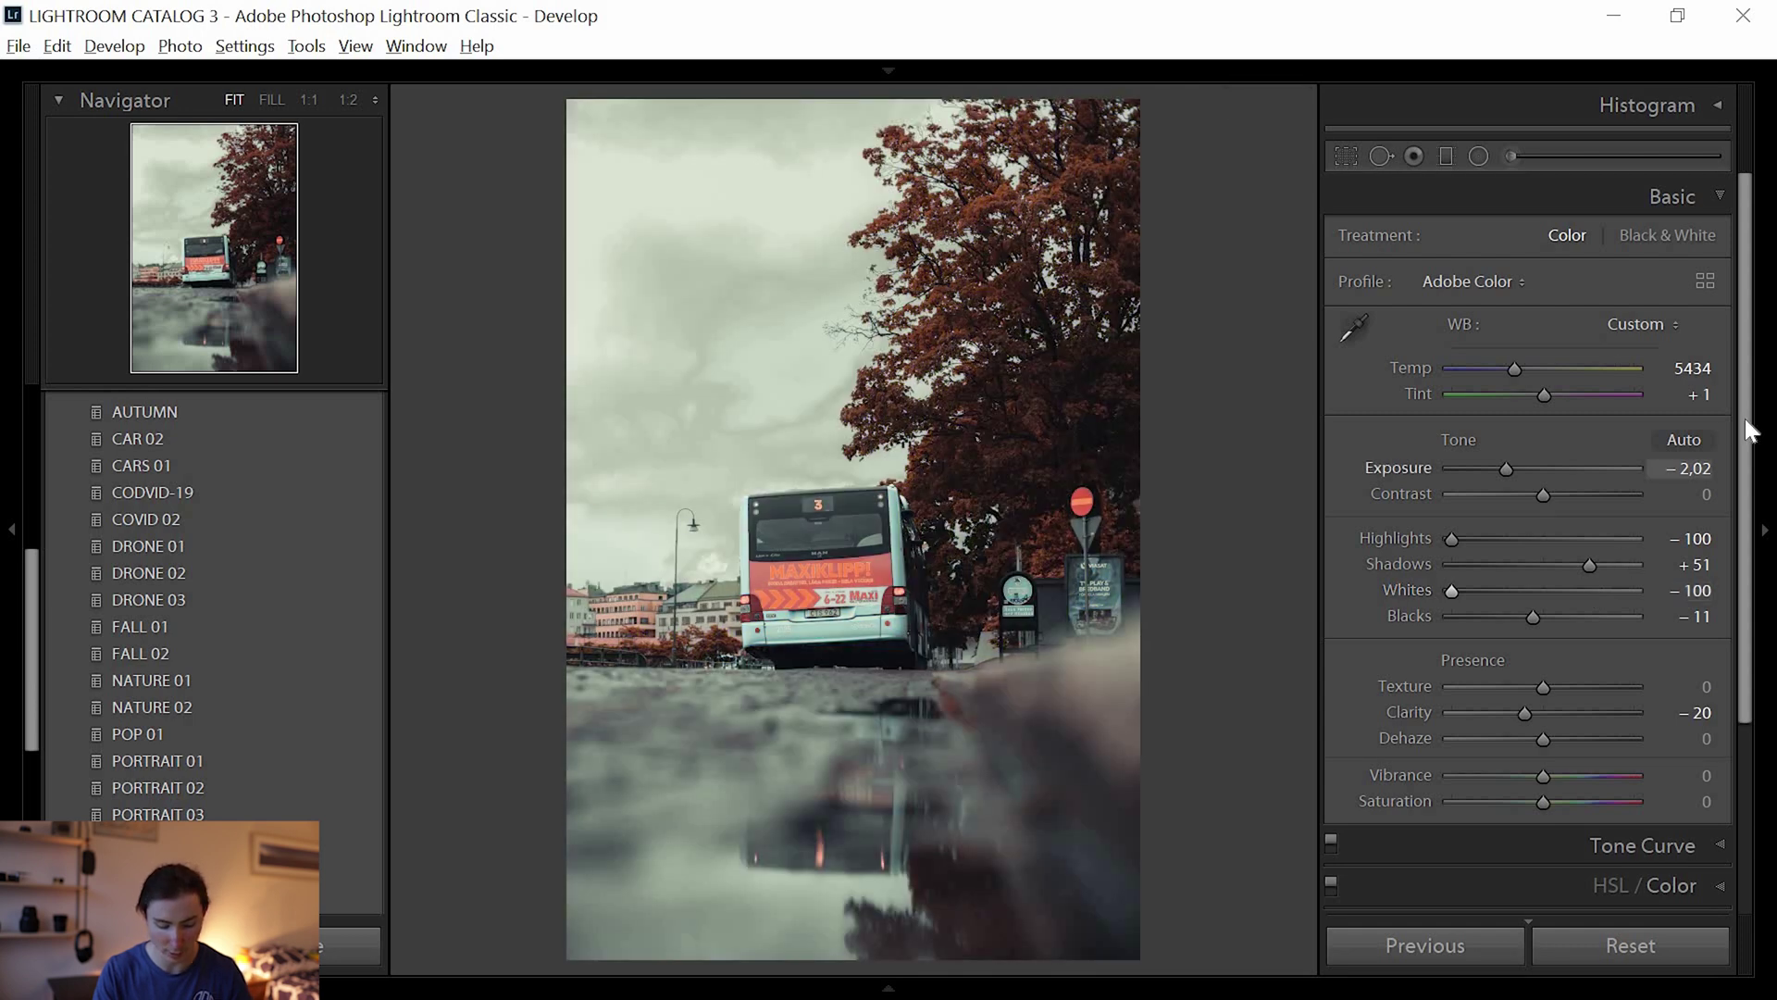
pyautogui.scroll(-3, 1709, 413)
pyautogui.scroll(3, 1709, 413)
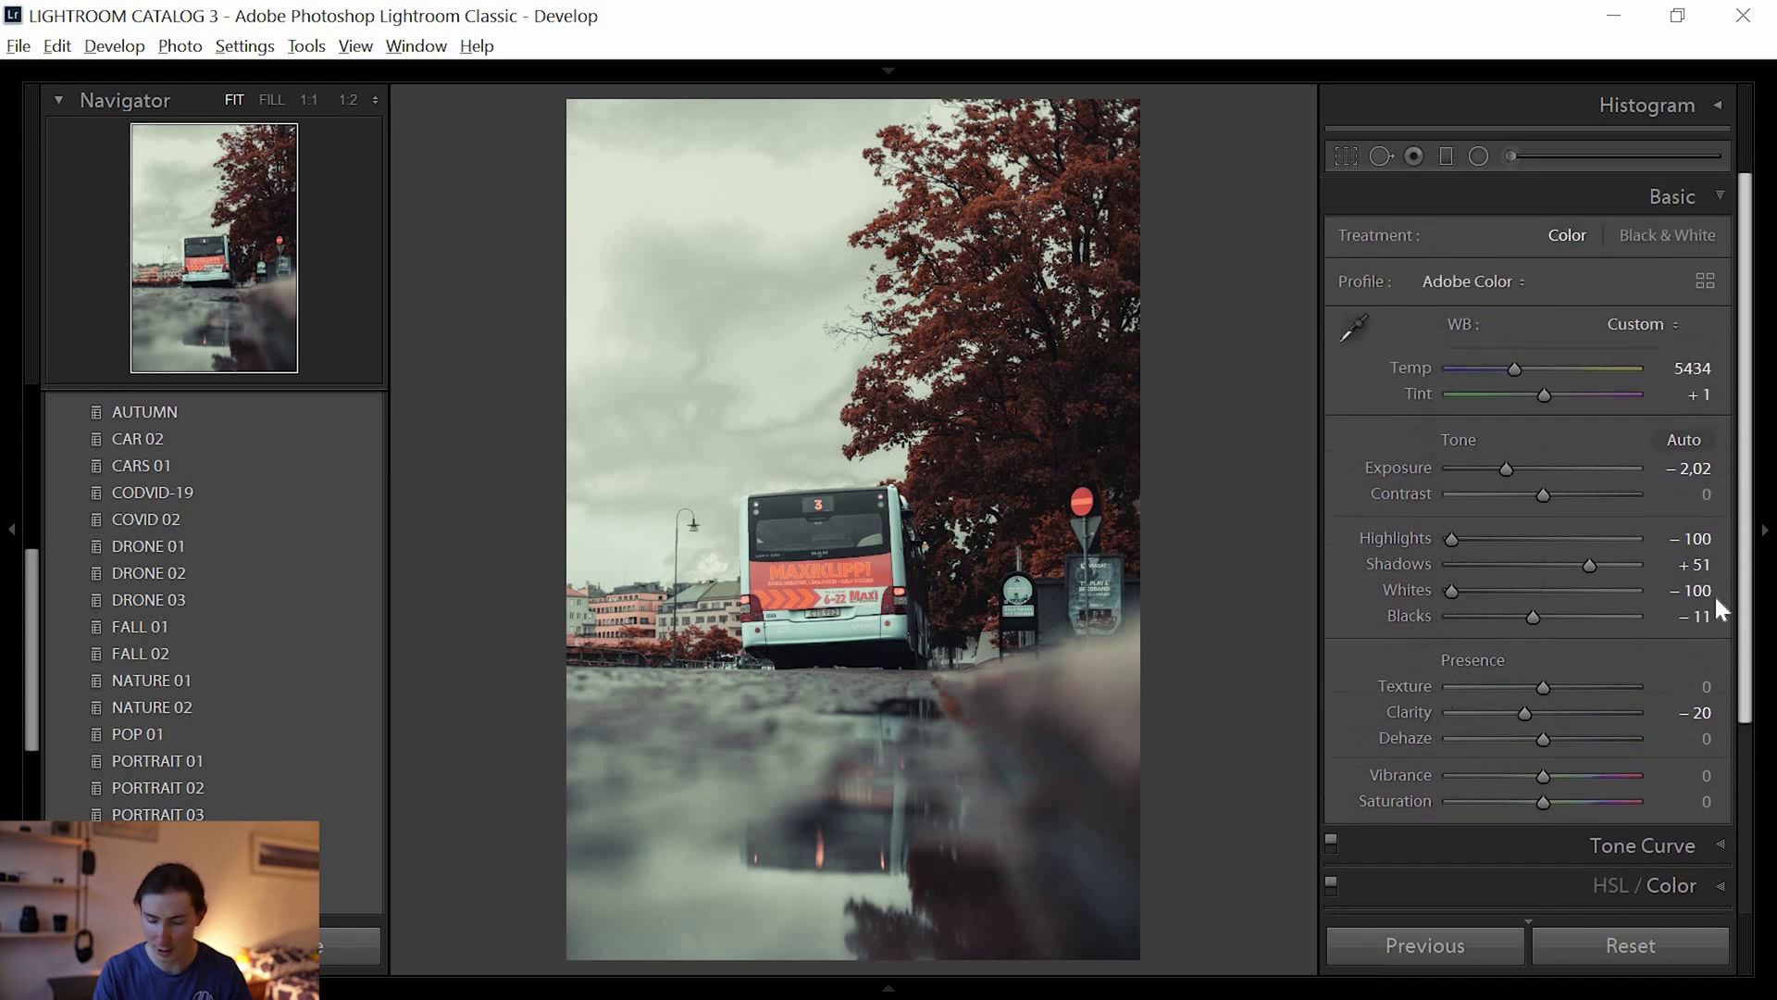
pyautogui.scroll(-3, 1714, 601)
pyautogui.scroll(3, 1703, 429)
pyautogui.press('\\')
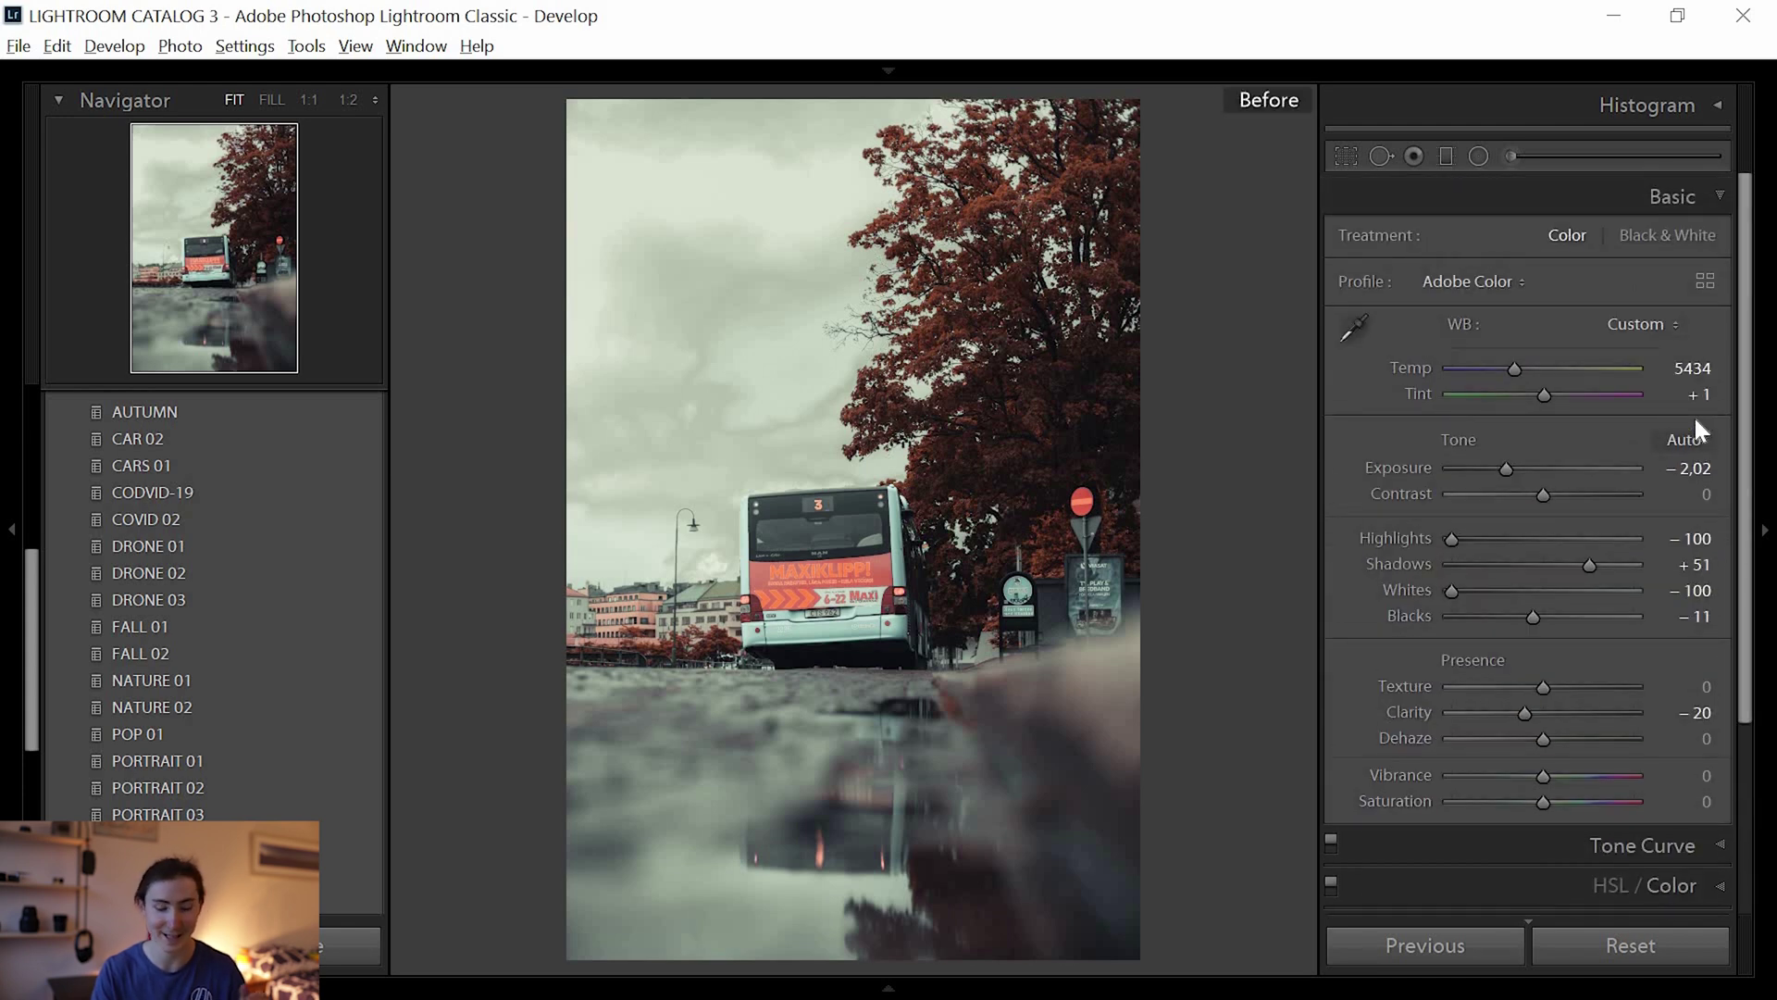
pyautogui.press('\\')
pyautogui.press('\\')
pyautogui.press('\\')
pyautogui.press('\\')
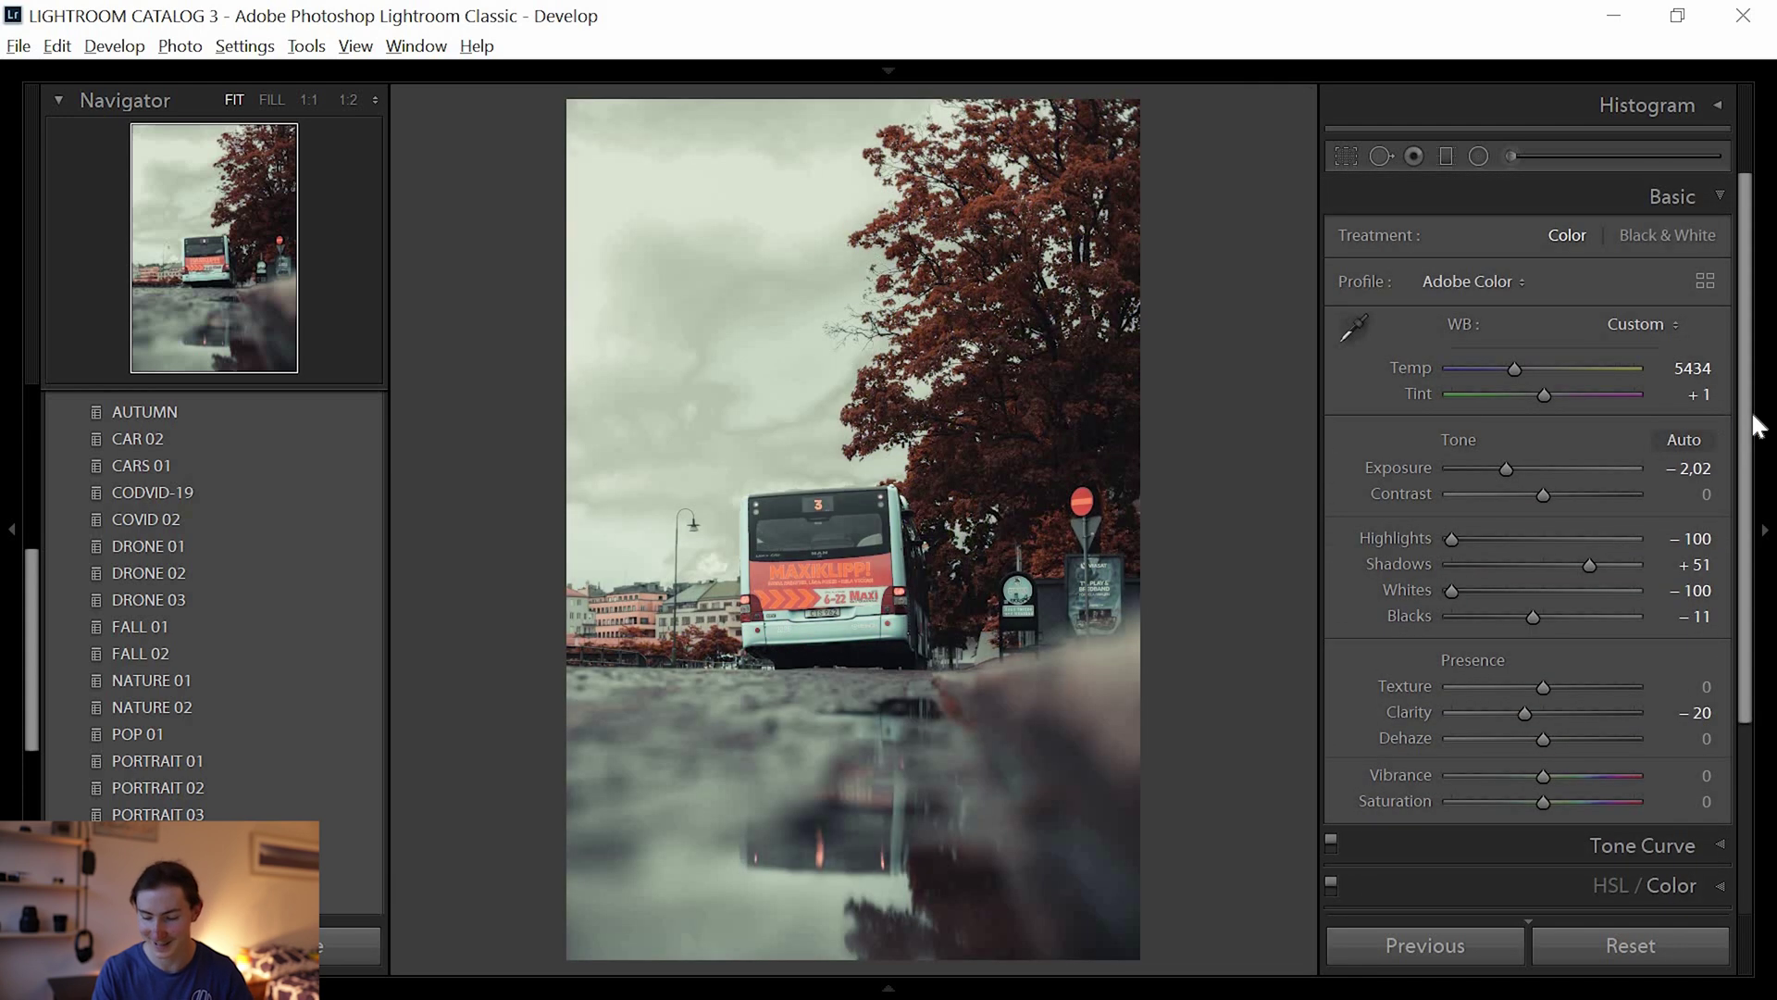
pyautogui.press('\\')
pyautogui.press('\\')
pyautogui.click(1760, 468)
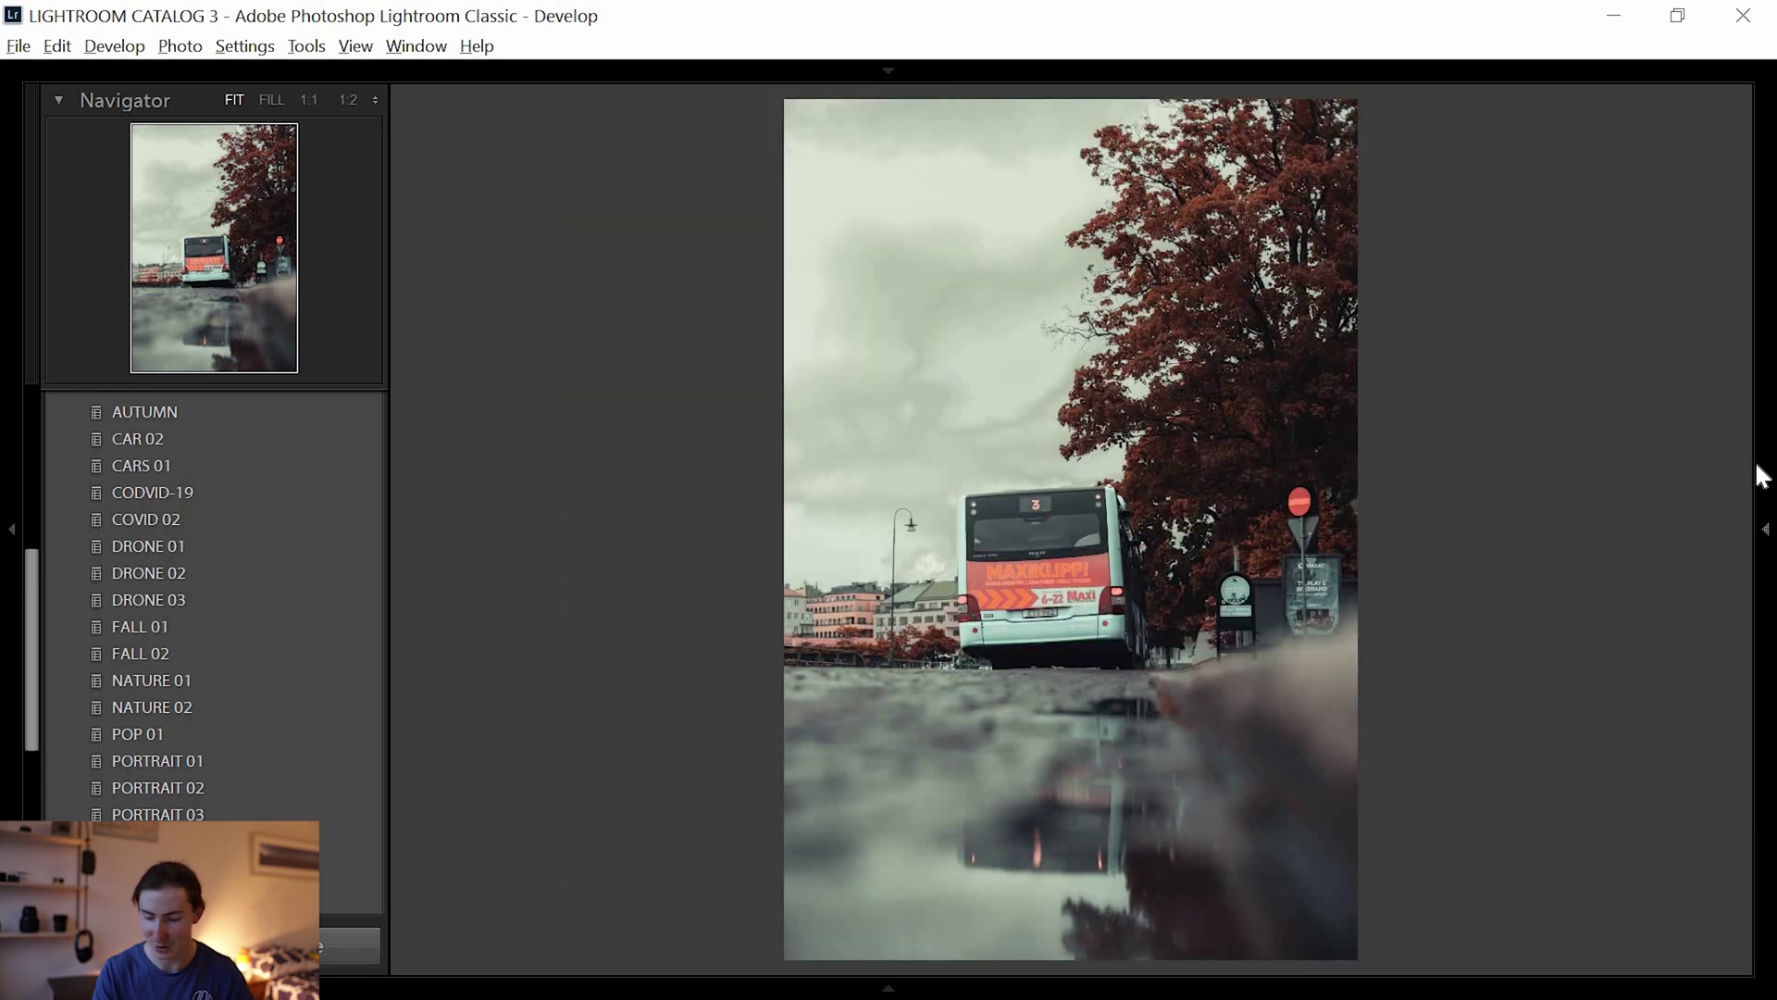
# Show the adjustment panels, set the bus photo's Blue Saturation to −42, and compare with the before version.
pyautogui.click(1761, 476)
pyautogui.click(1470, 622)
pyautogui.scroll(-5, 1469, 581)
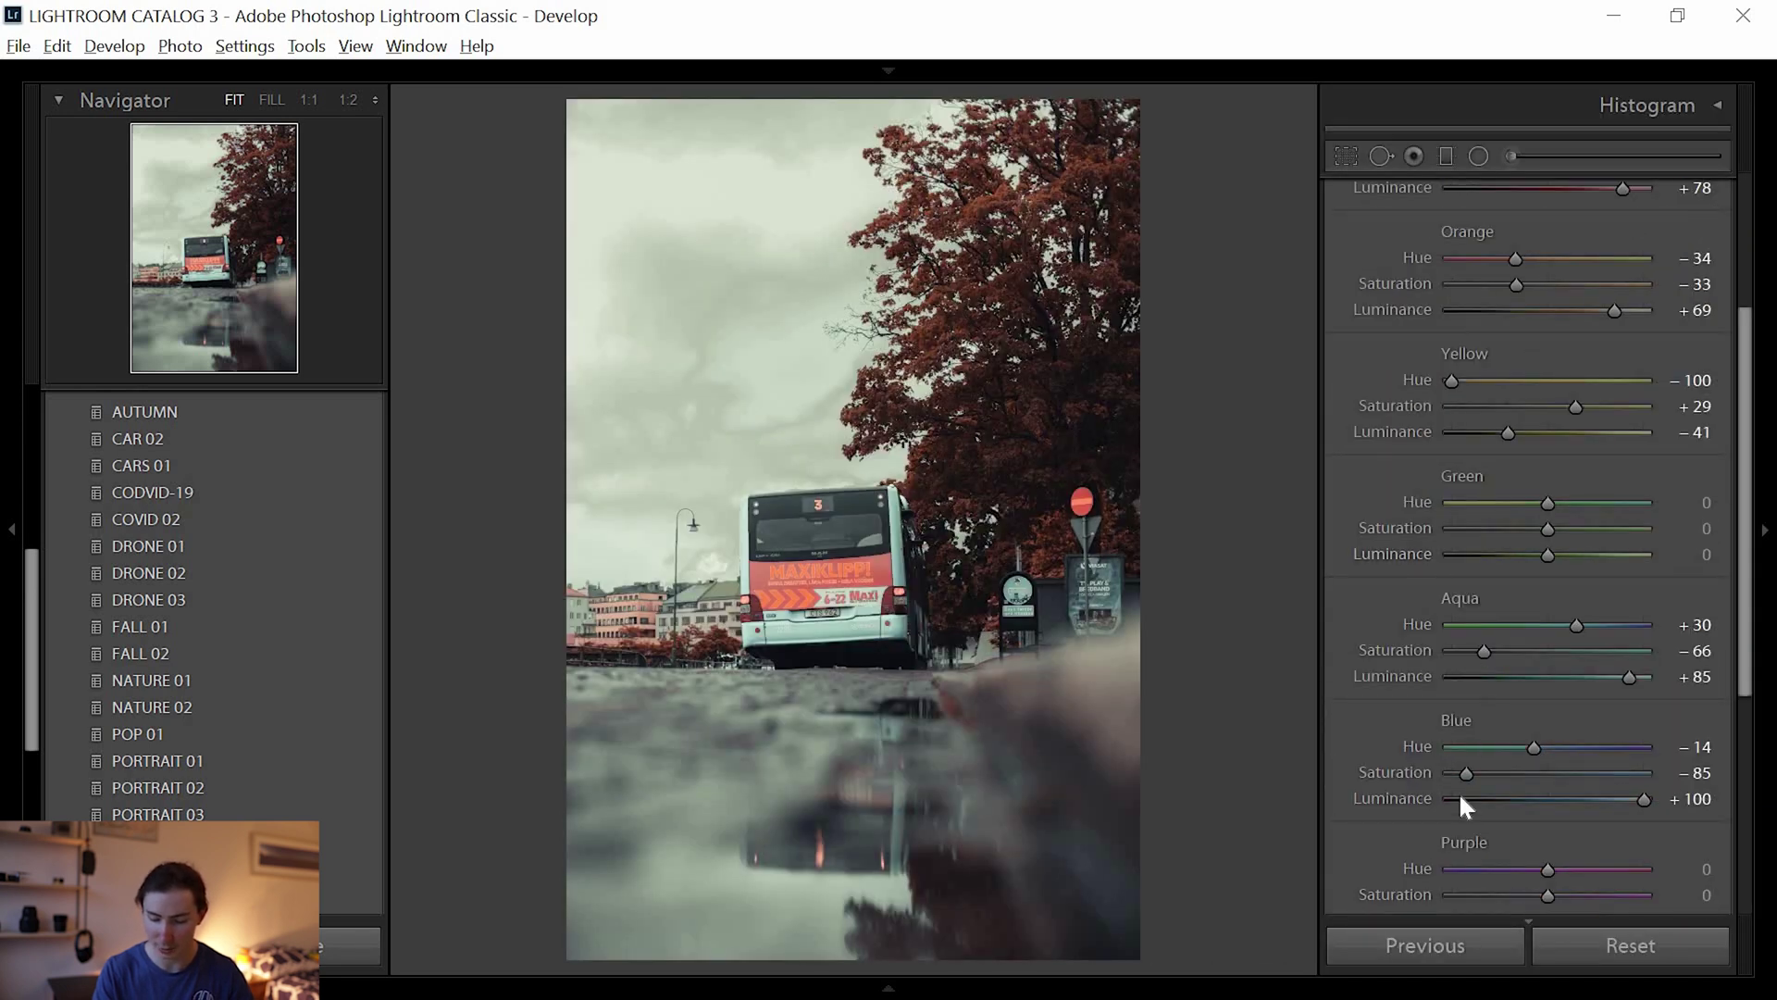
pyautogui.moveTo(1466, 776); pyautogui.dragTo(1504, 770)
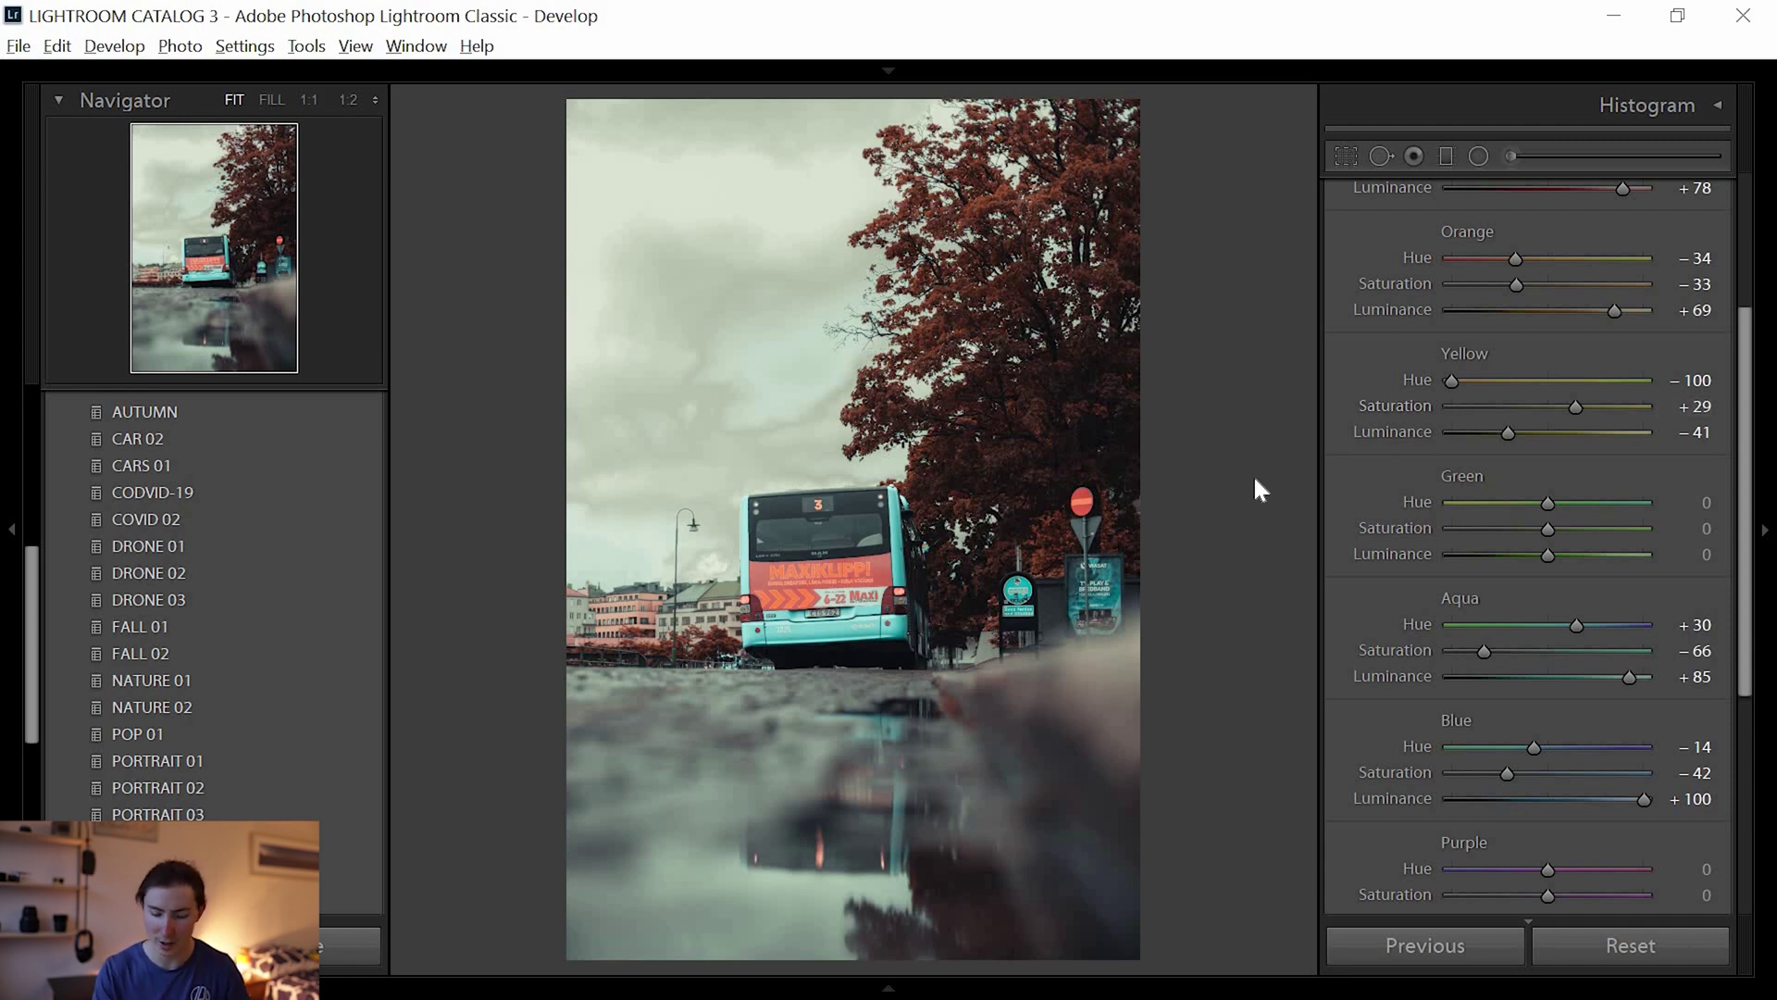
pyautogui.press('\\')
pyautogui.press('\\')
pyautogui.press('\\')
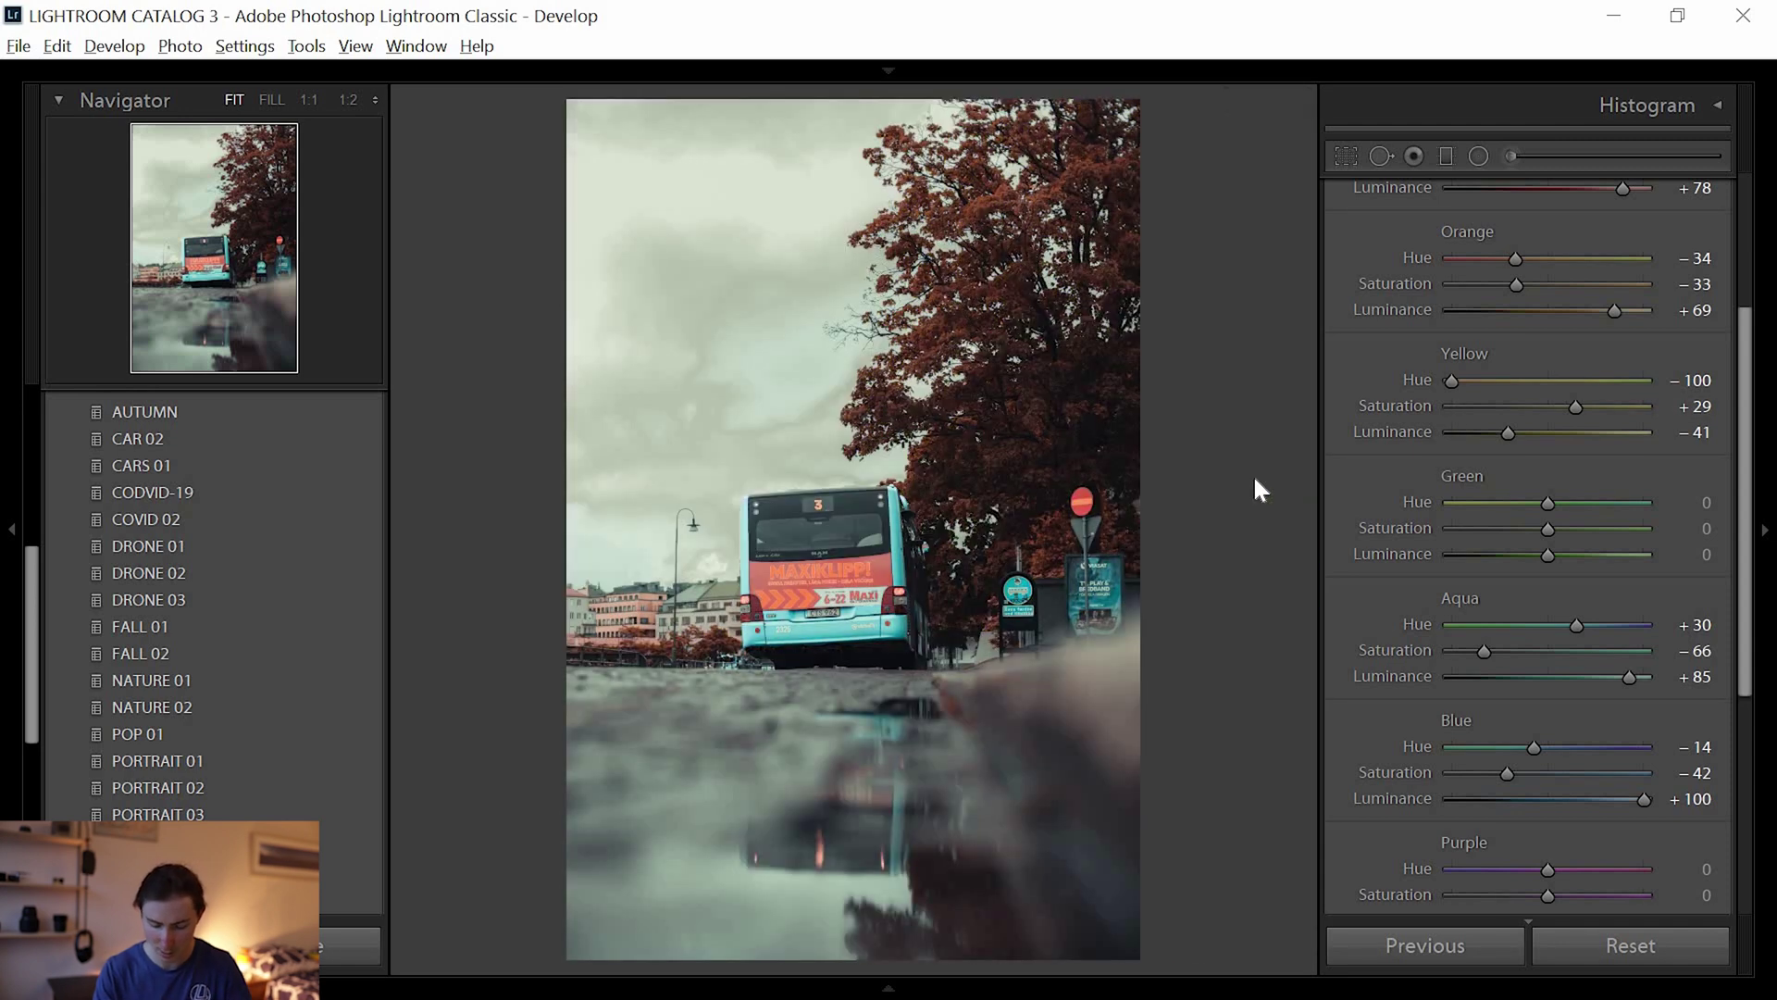
# Add a graduated filter over the wet street below the bus with Exposure −0.38, Temp −3 and Shadows −3.
pyautogui.press('m')
pyautogui.moveTo(822, 883); pyautogui.dragTo(824, 474)
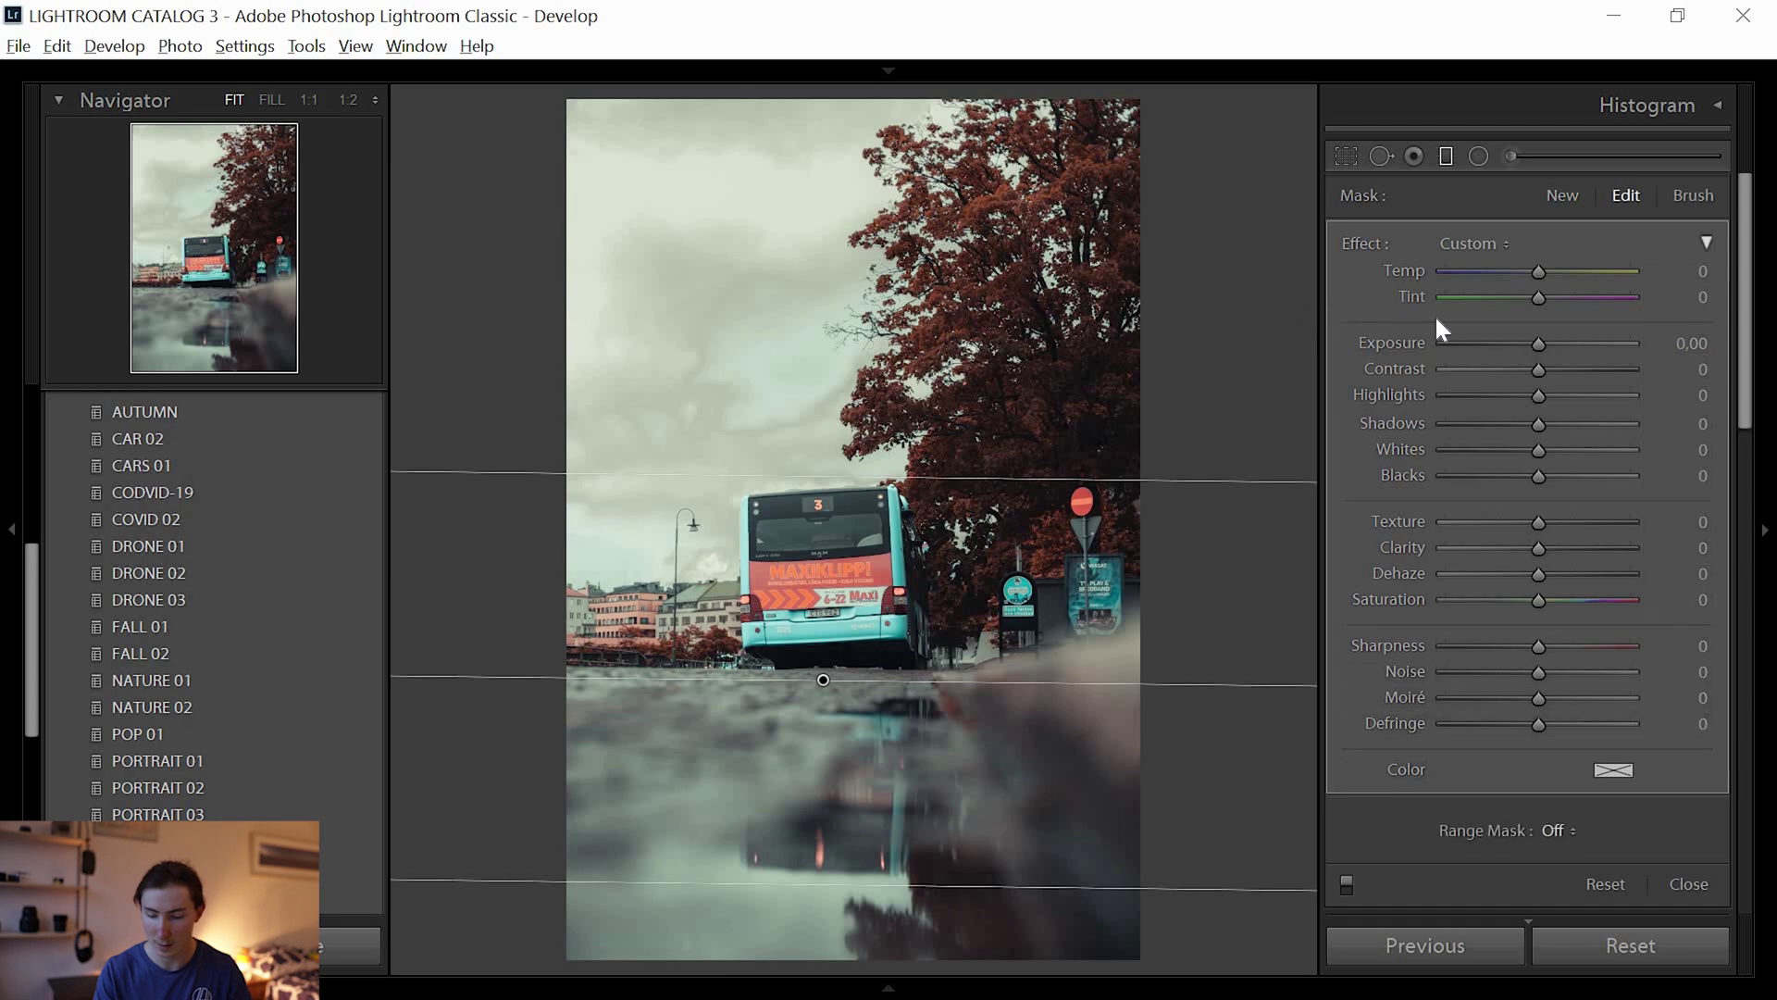
pyautogui.click(1530, 342)
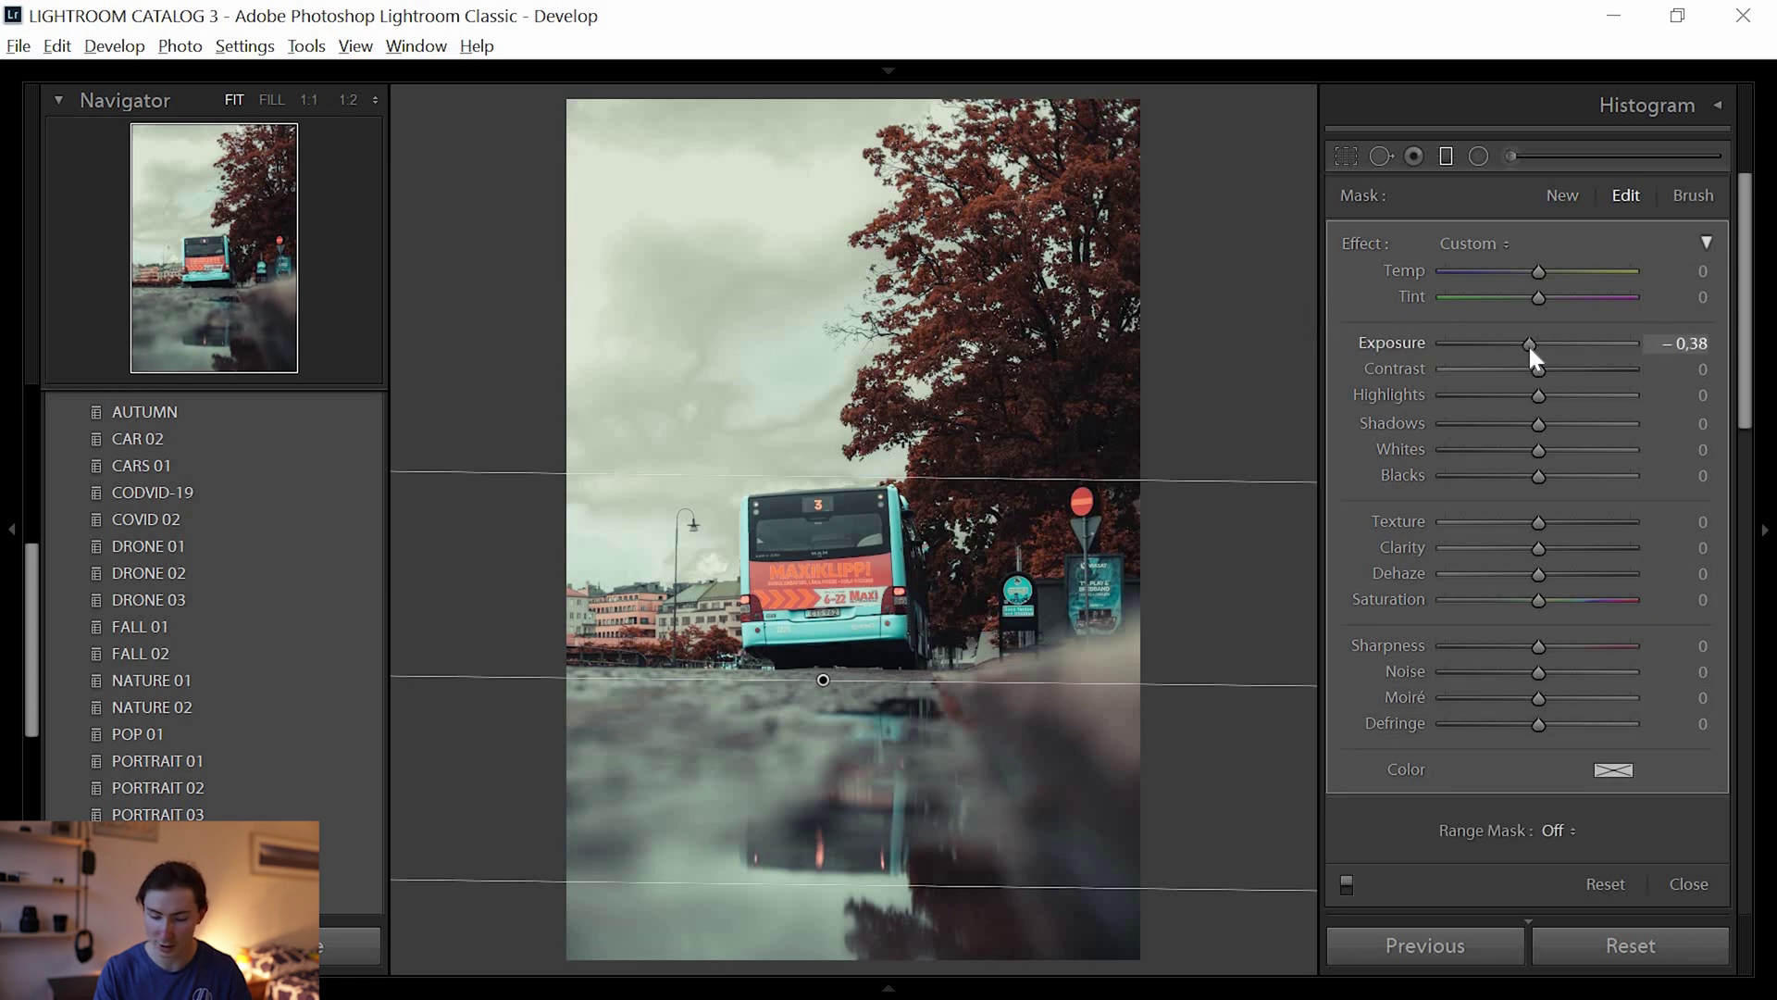
pyautogui.moveTo(1529, 346); pyautogui.dragTo(1530, 346)
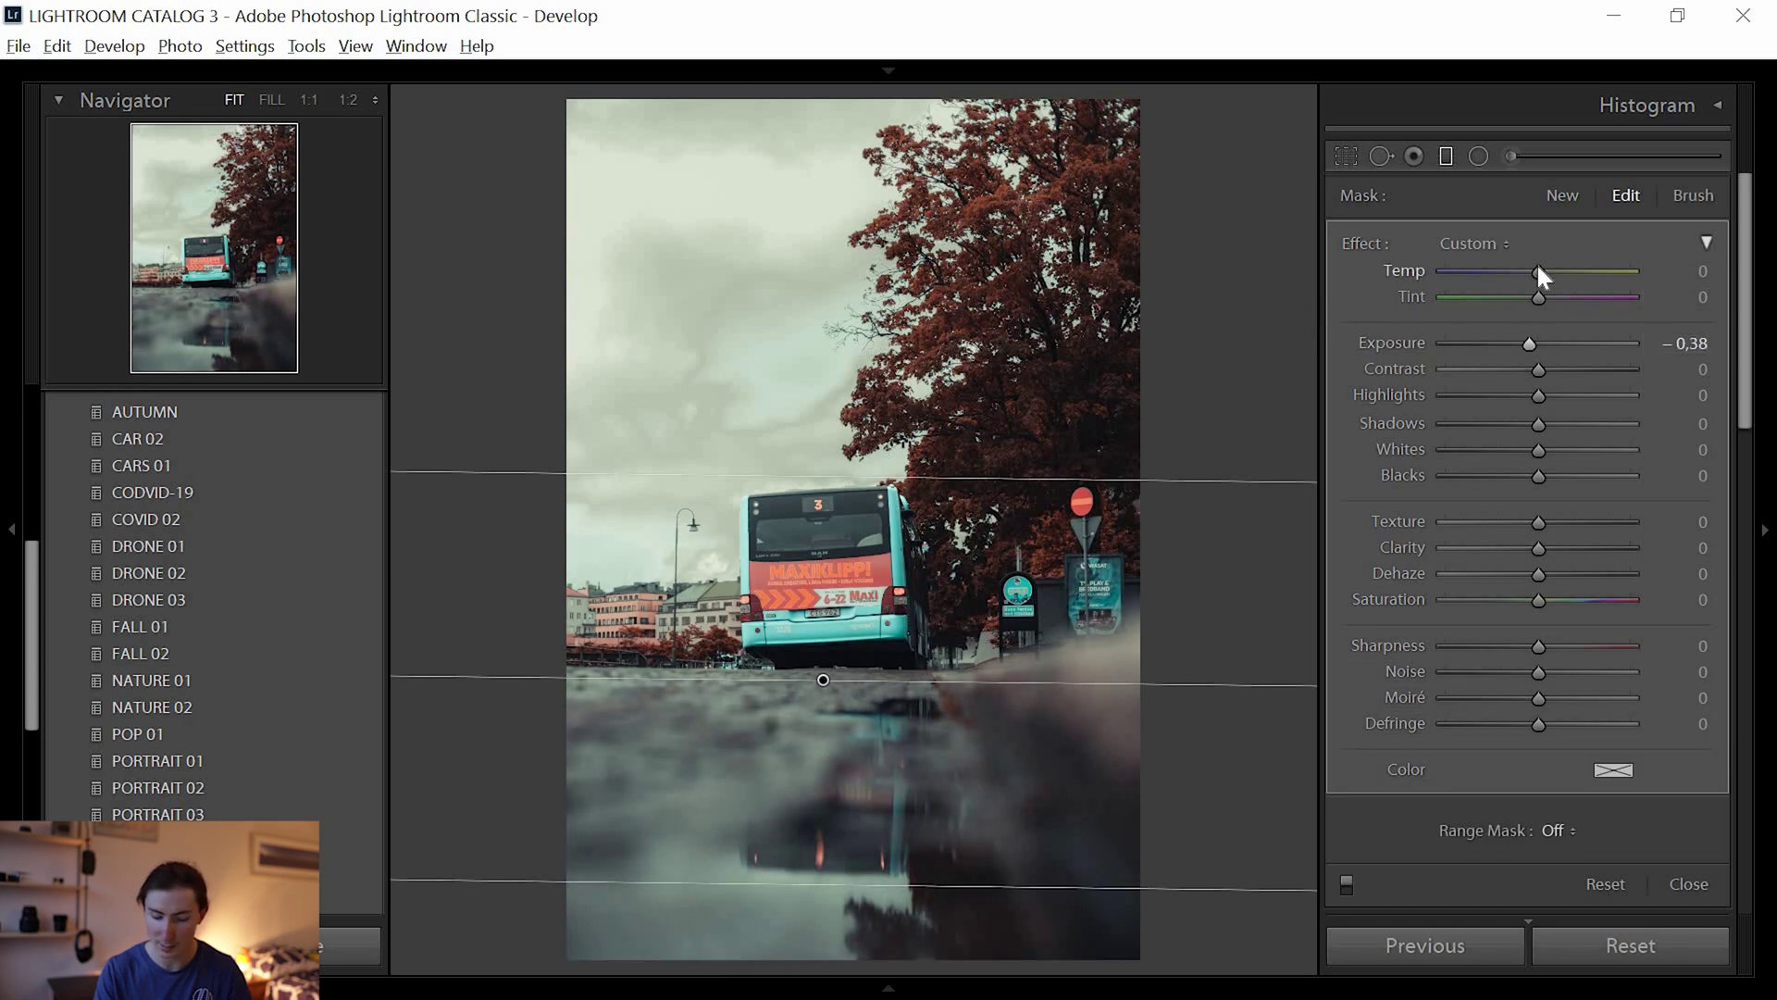
pyautogui.click(1533, 271)
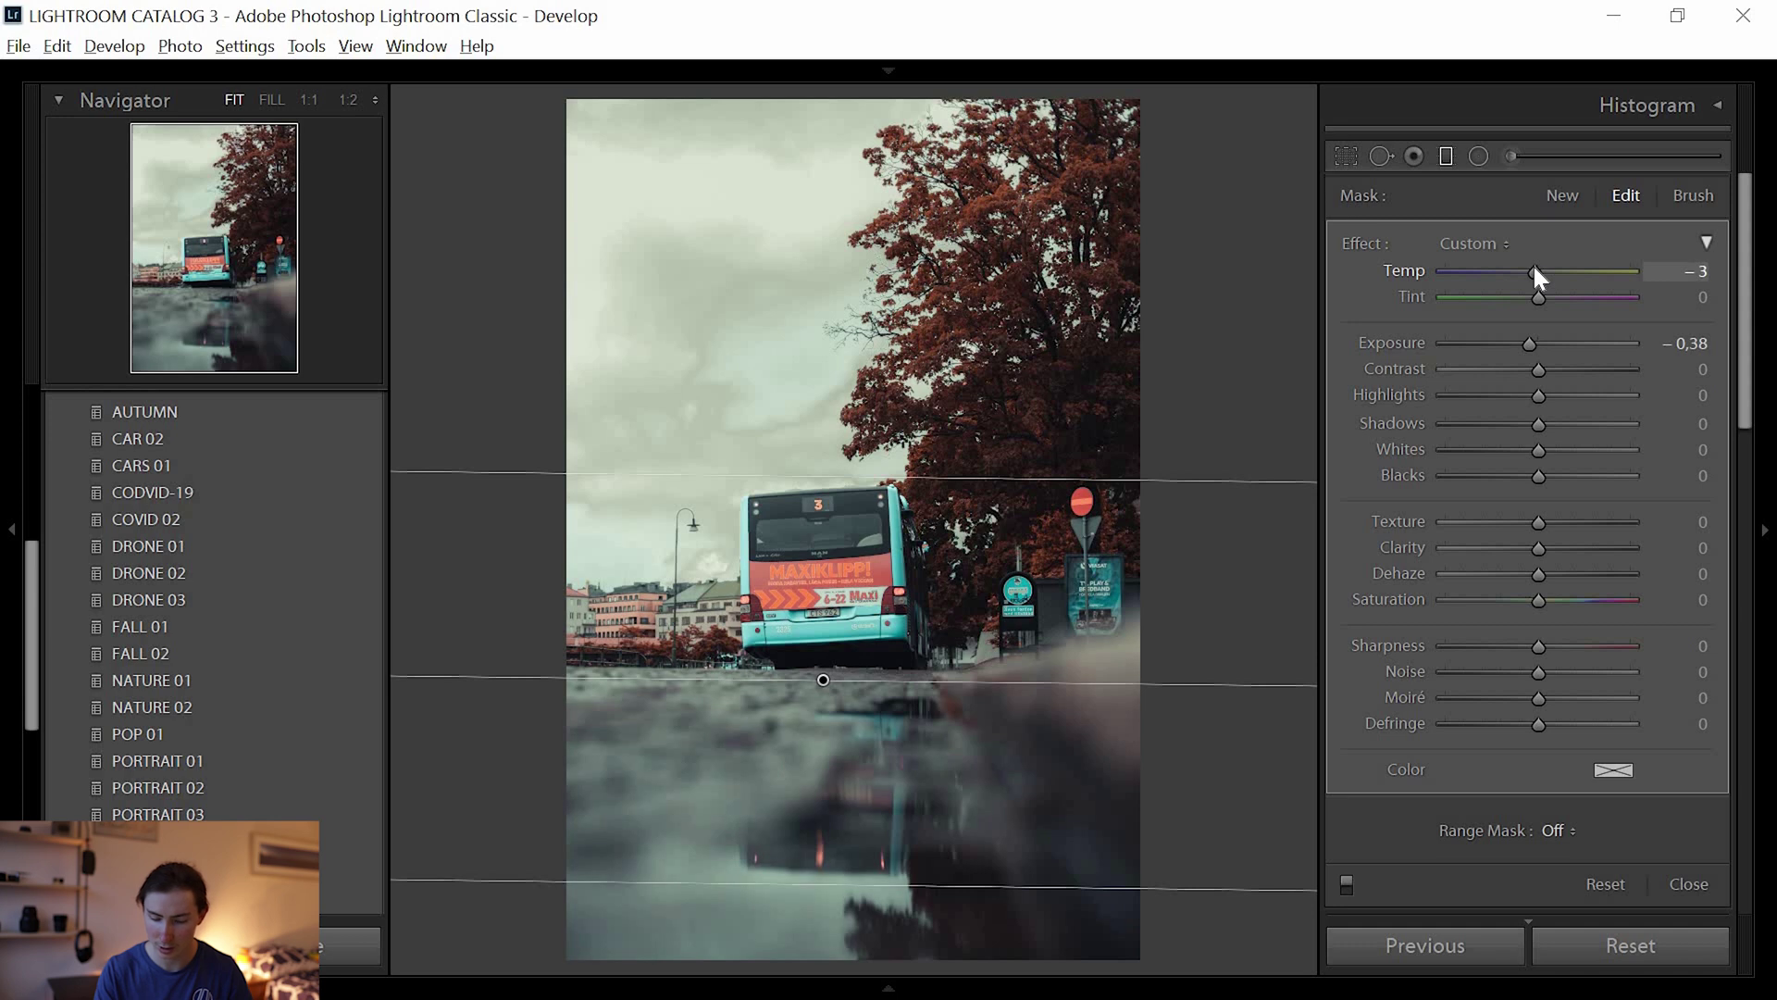
pyautogui.click(1535, 424)
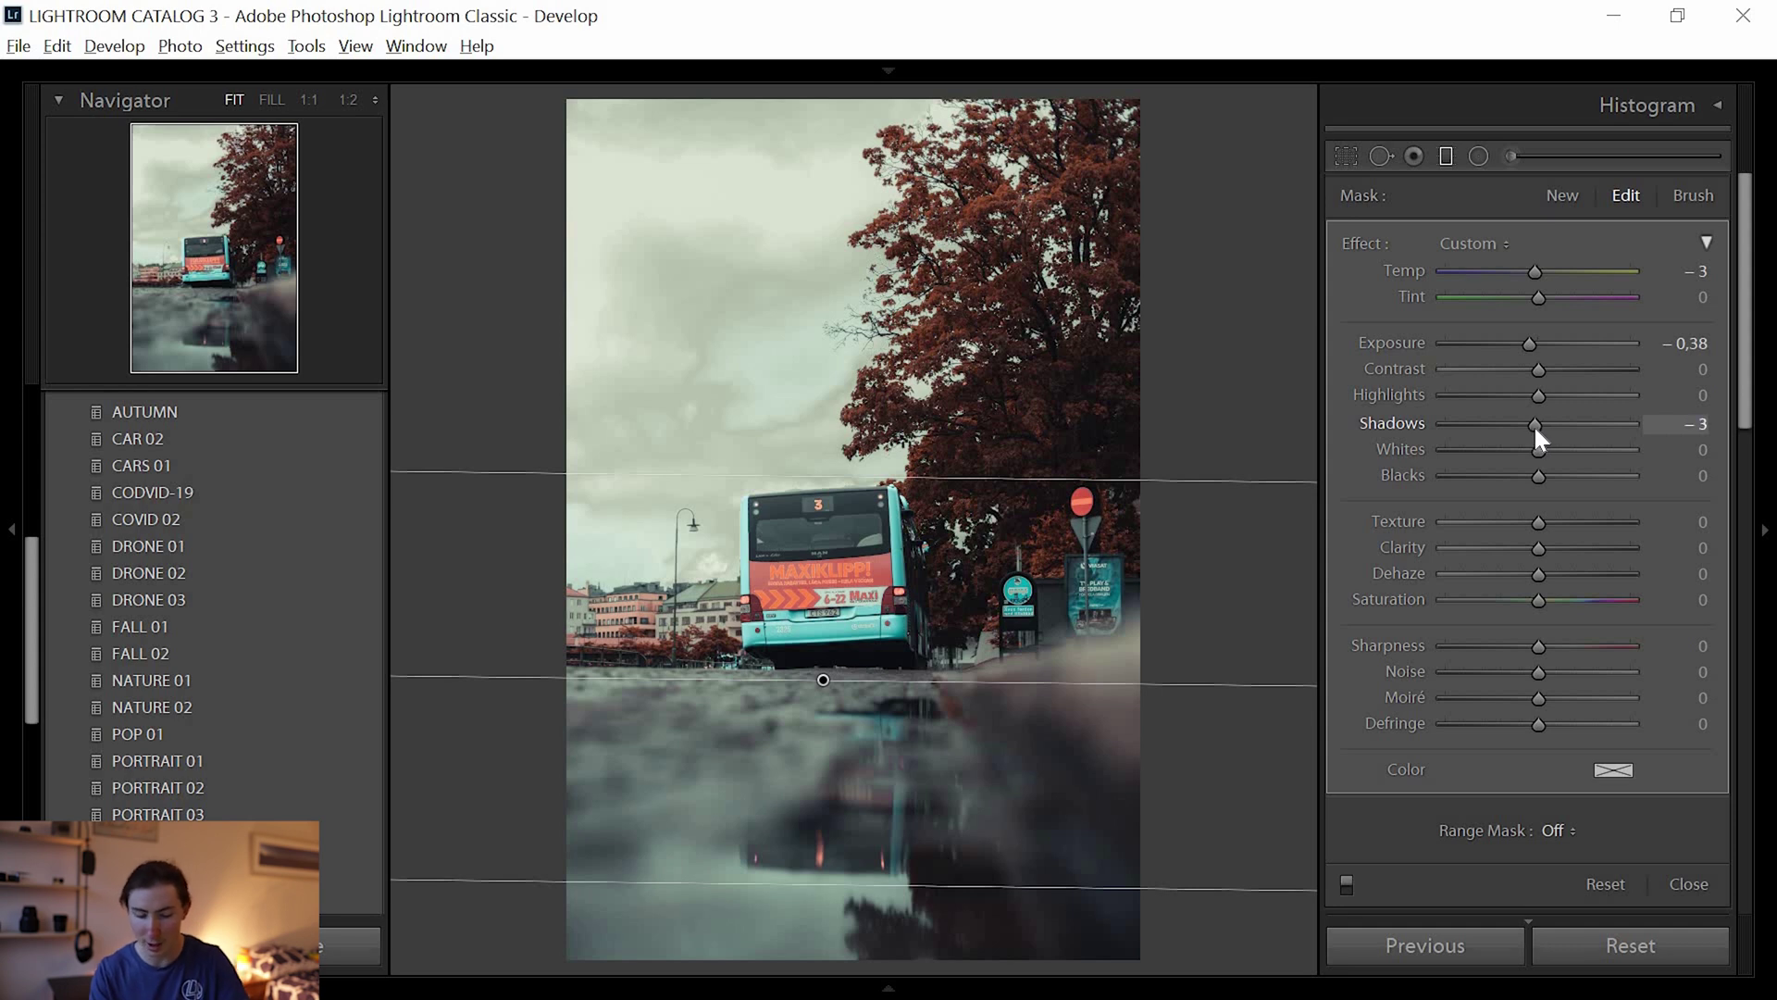
pyautogui.press('m')
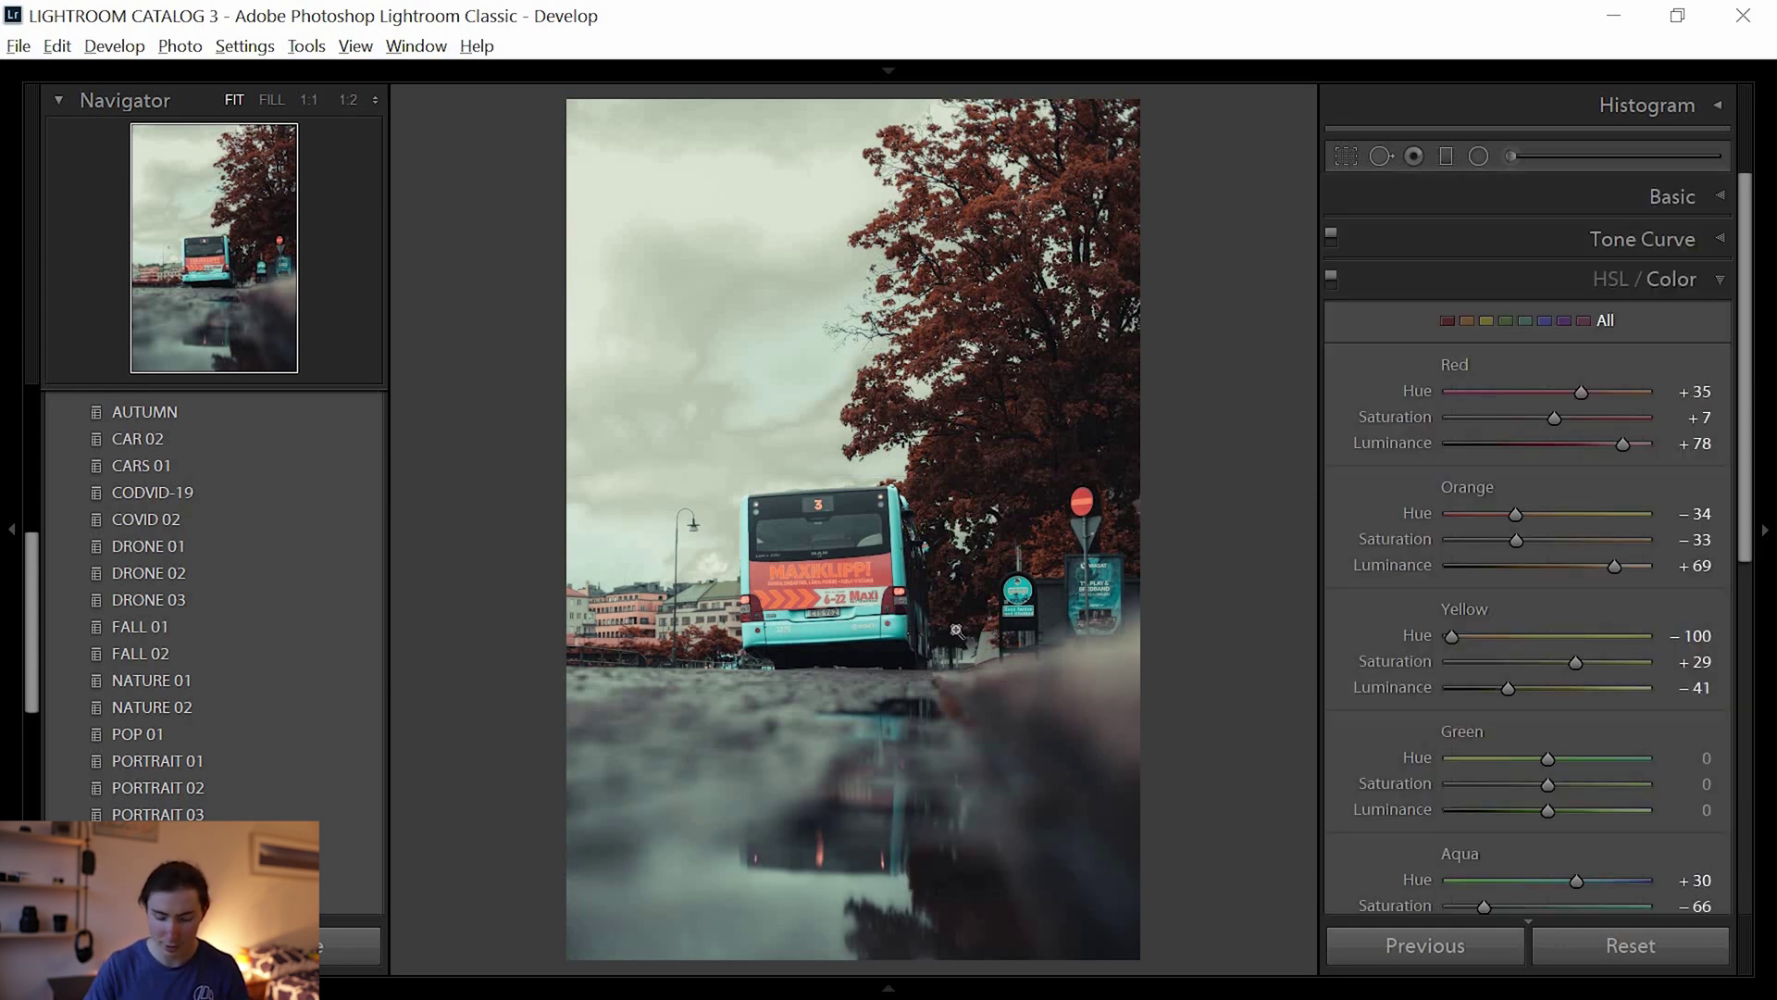
# Draw a circular radial filter around the bus and centre it on the back of the bus.
pyautogui.hotkey('shift', 'm')
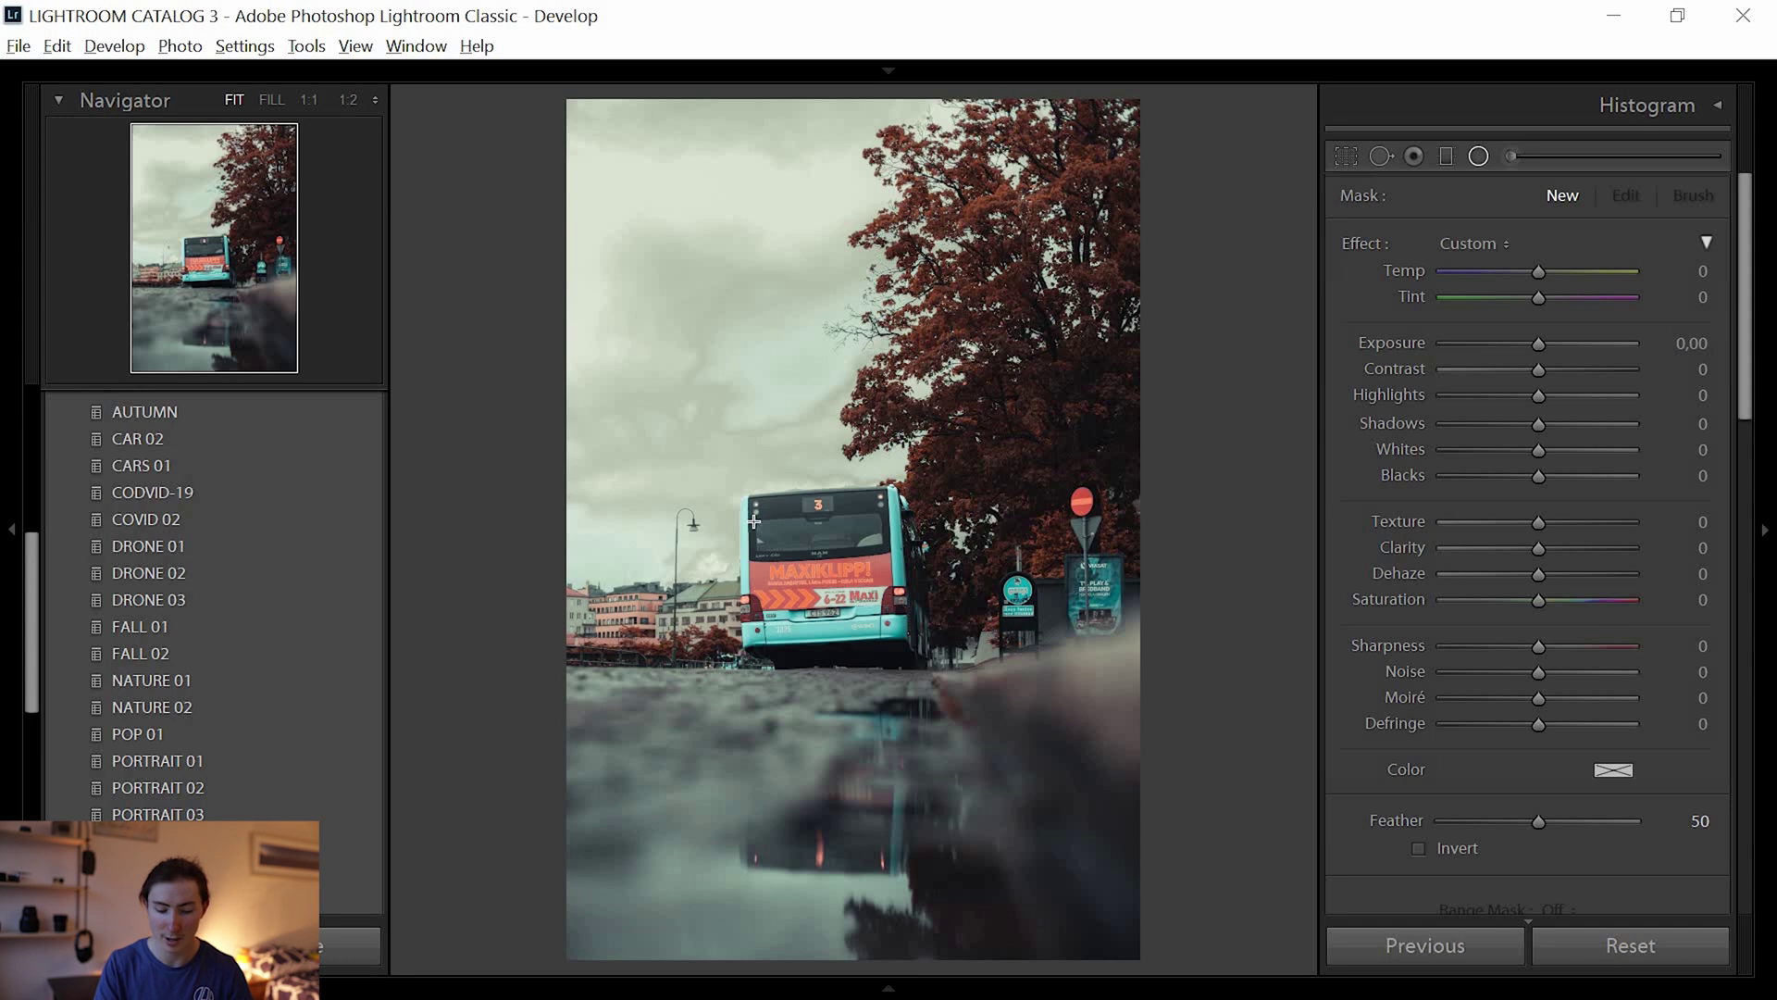
pyautogui.moveTo(749, 518); pyautogui.dragTo(992, 753)
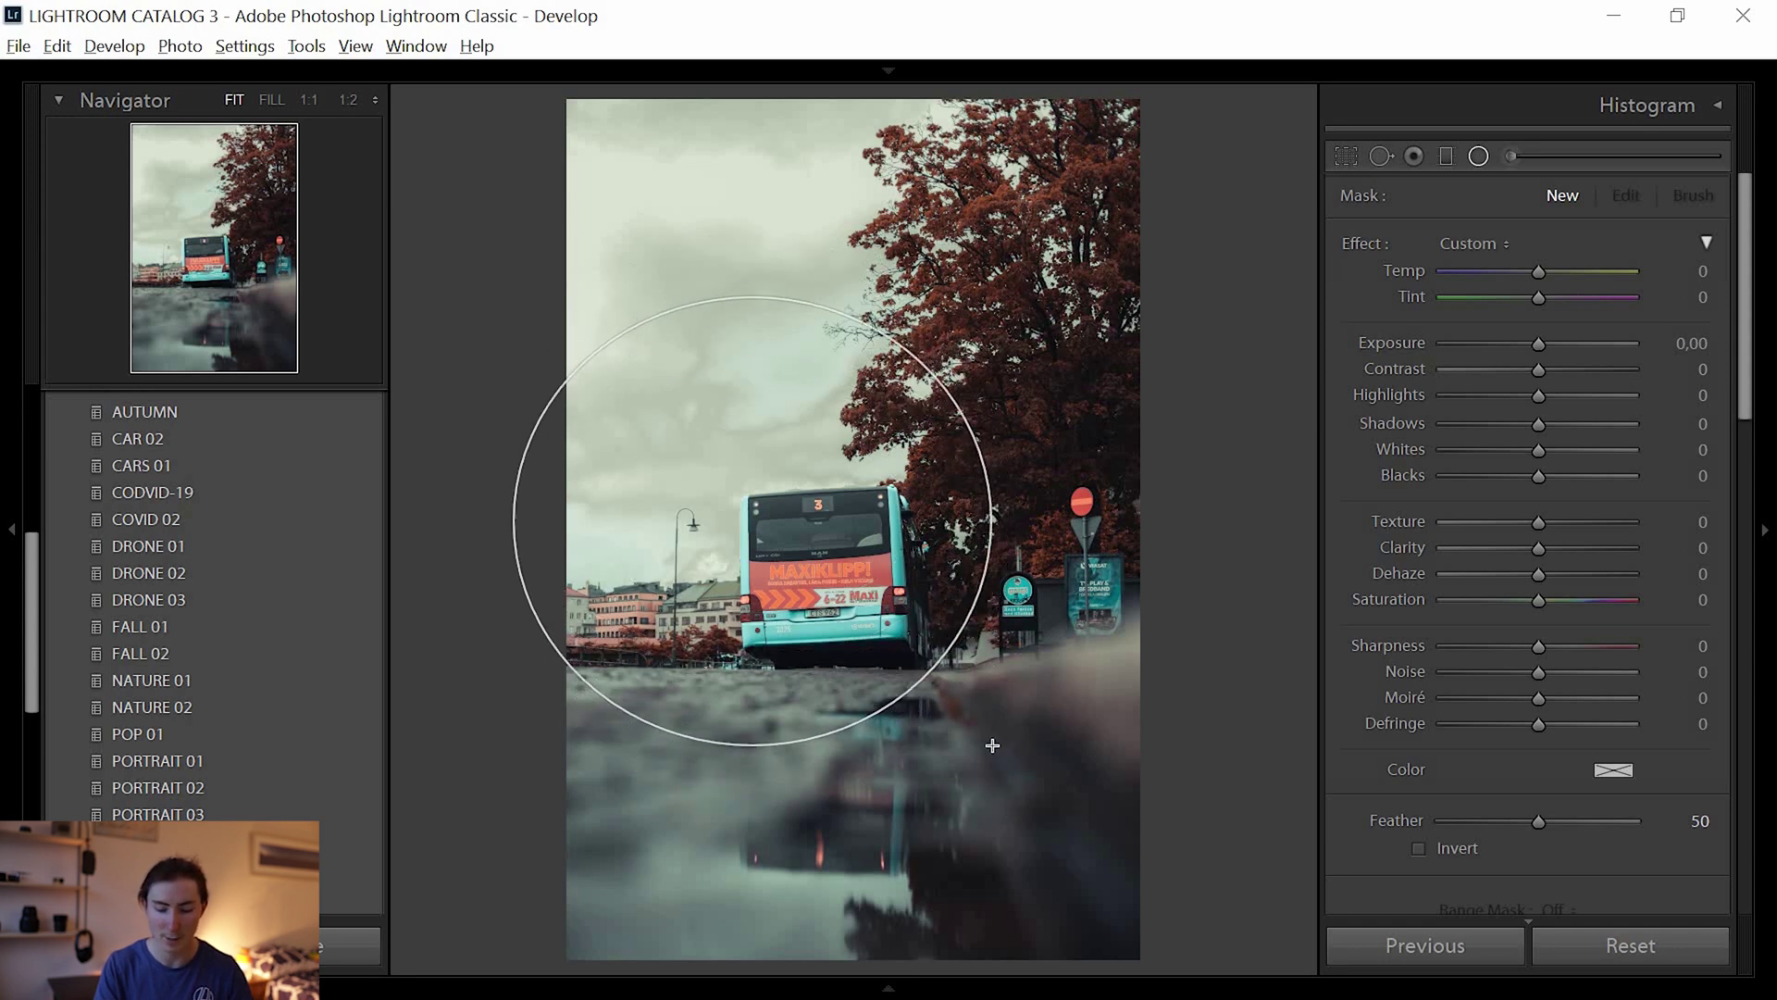
pyautogui.moveTo(756, 520); pyautogui.dragTo(835, 578)
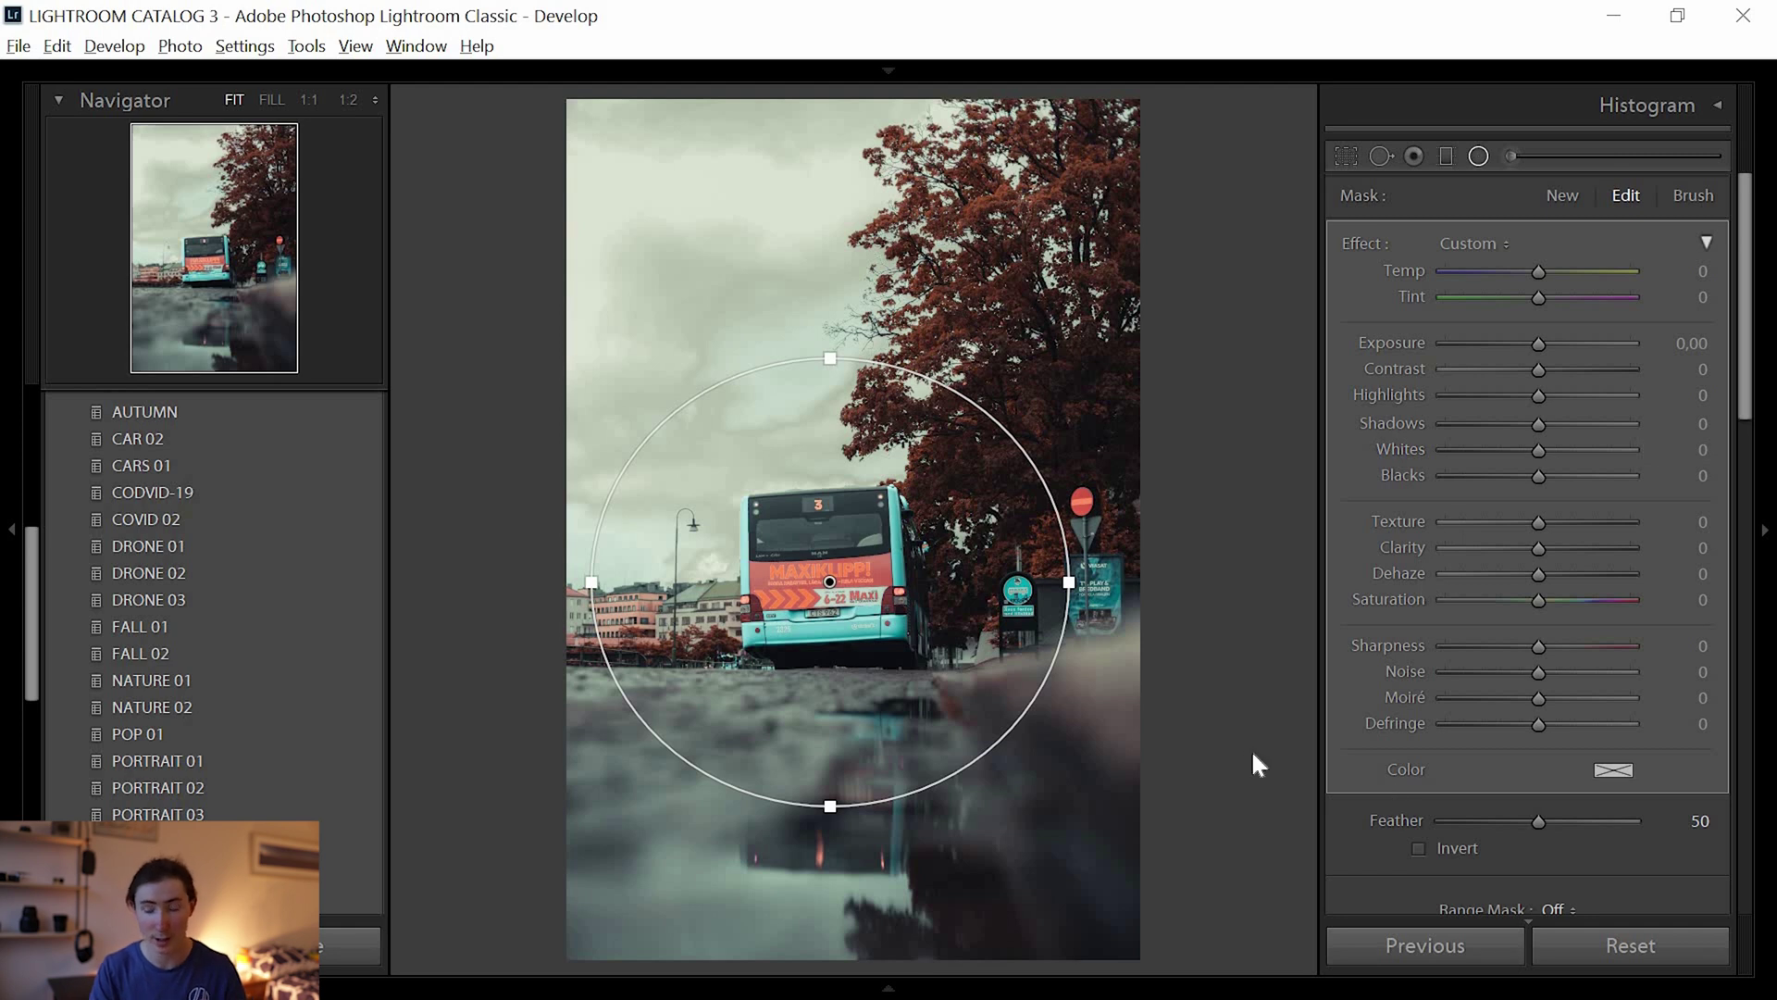
# Toggle the mask overlay to examine which area of the bus photo the radial filter affects.
pyautogui.press('o')
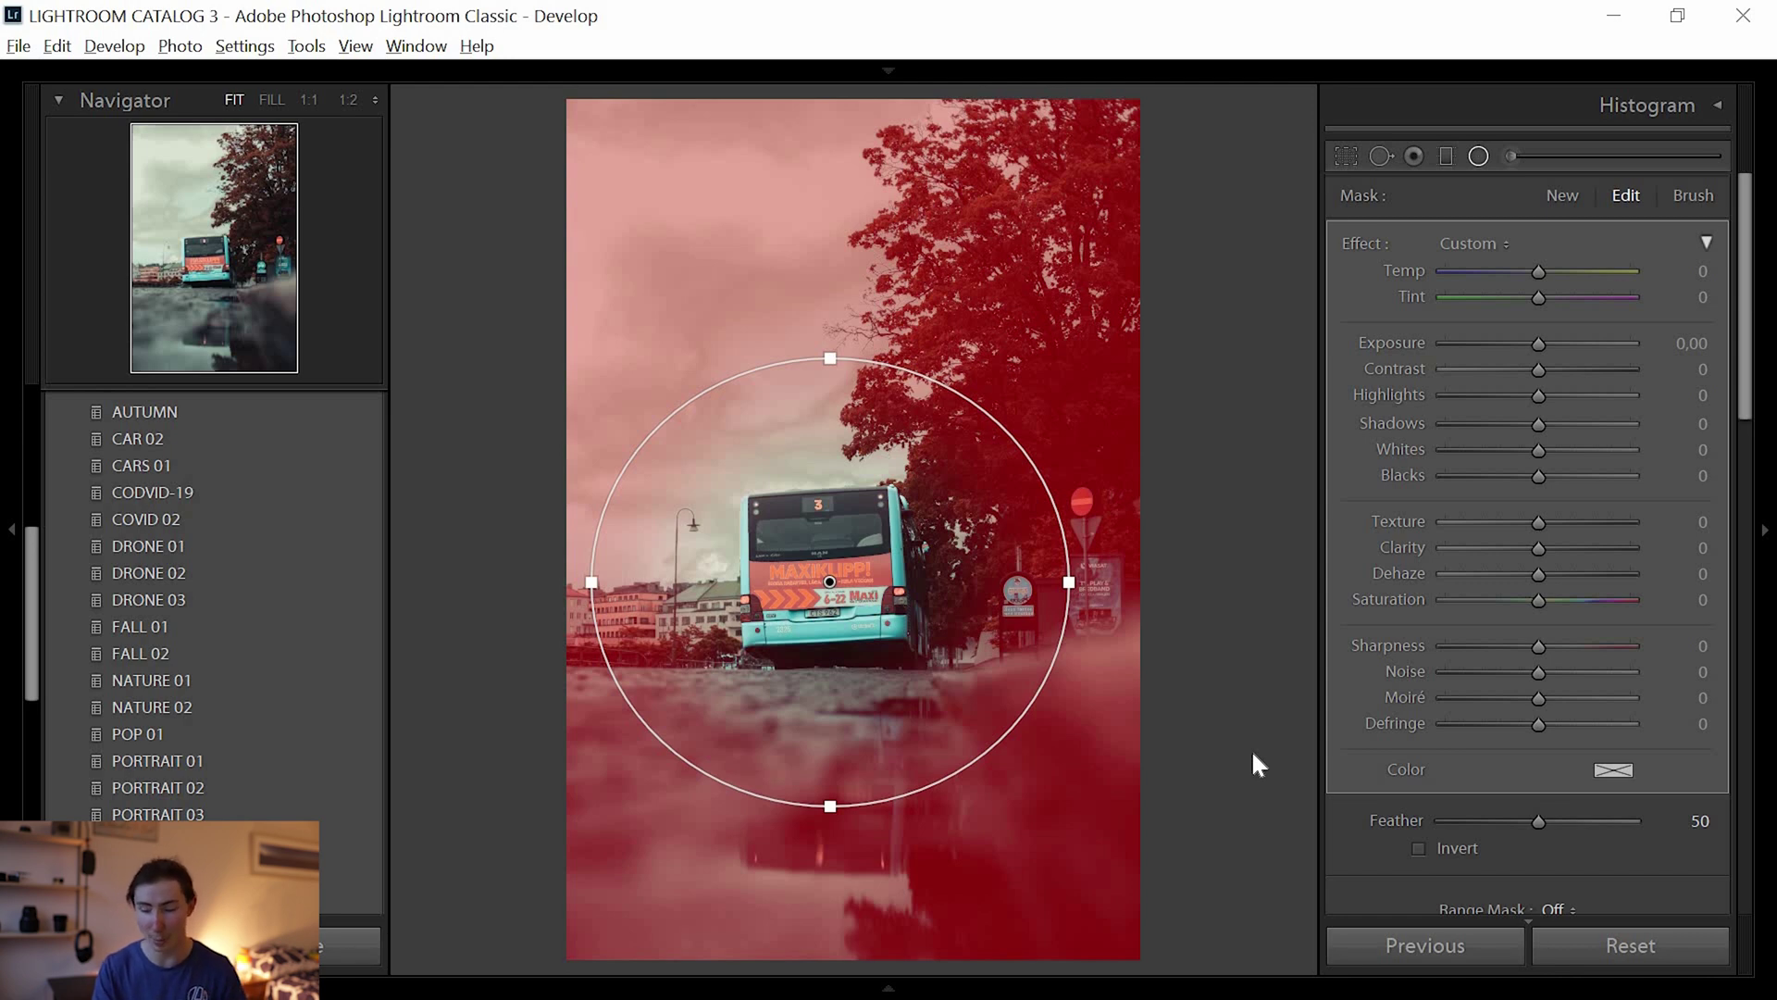
pyautogui.press('o')
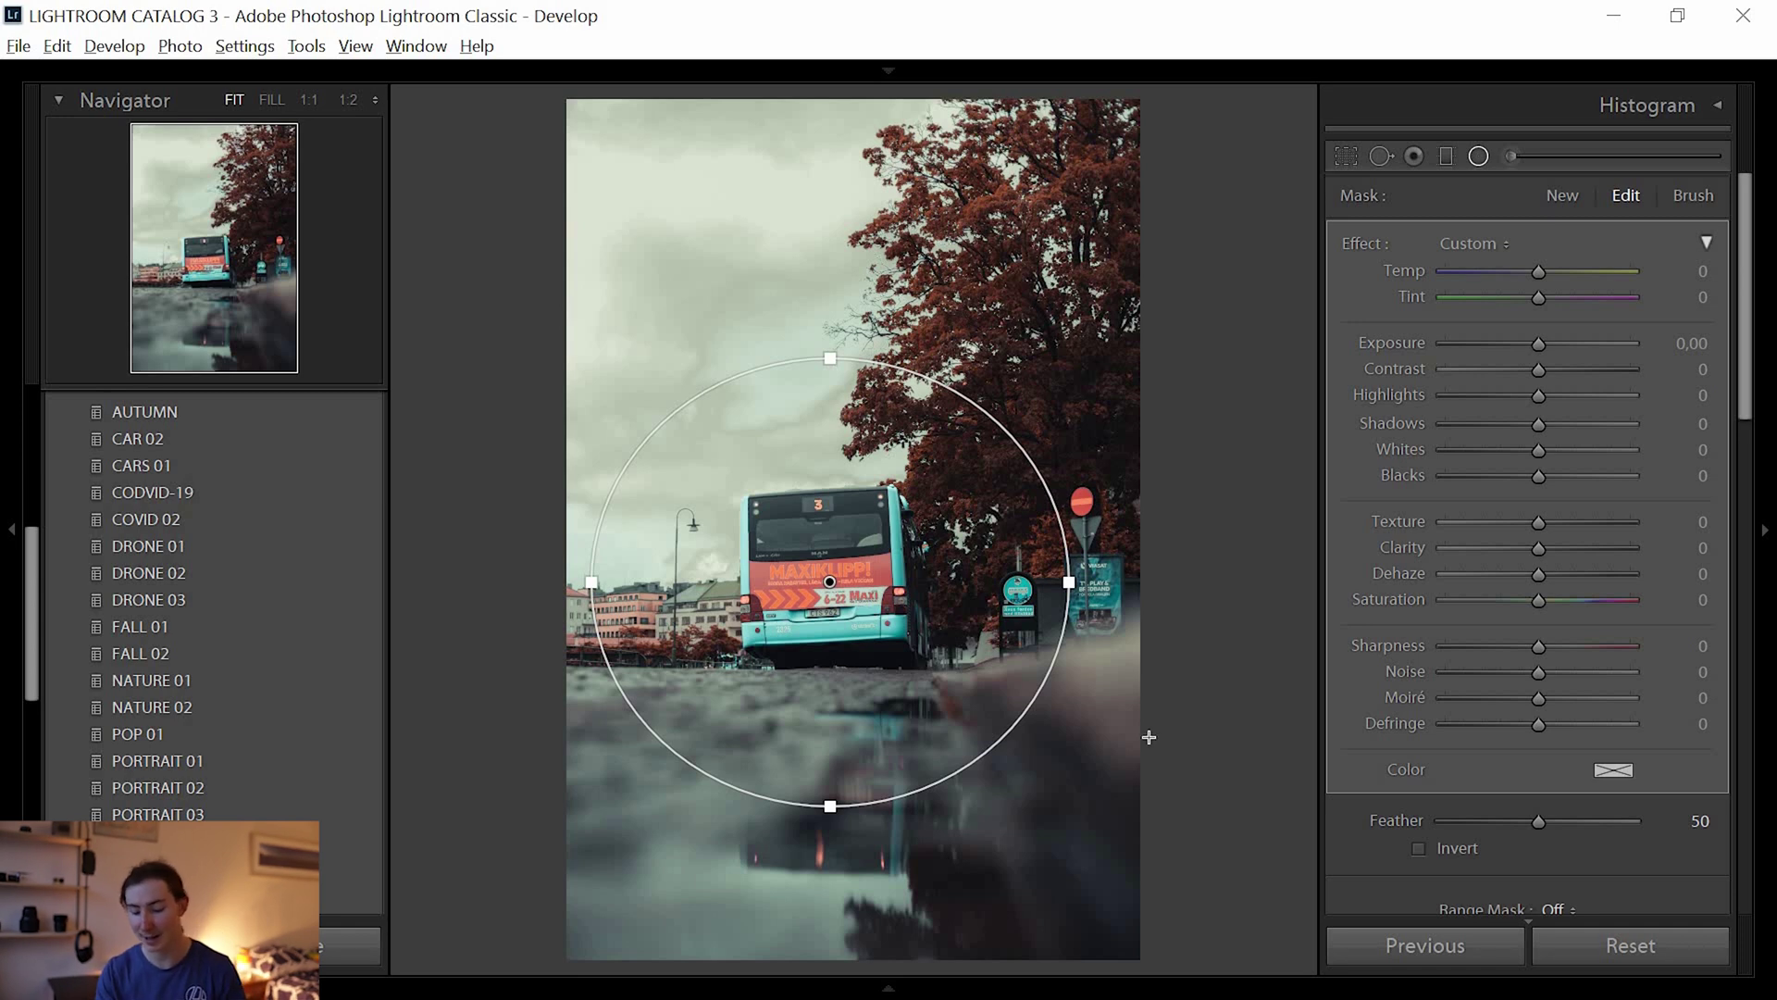
pyautogui.press('o')
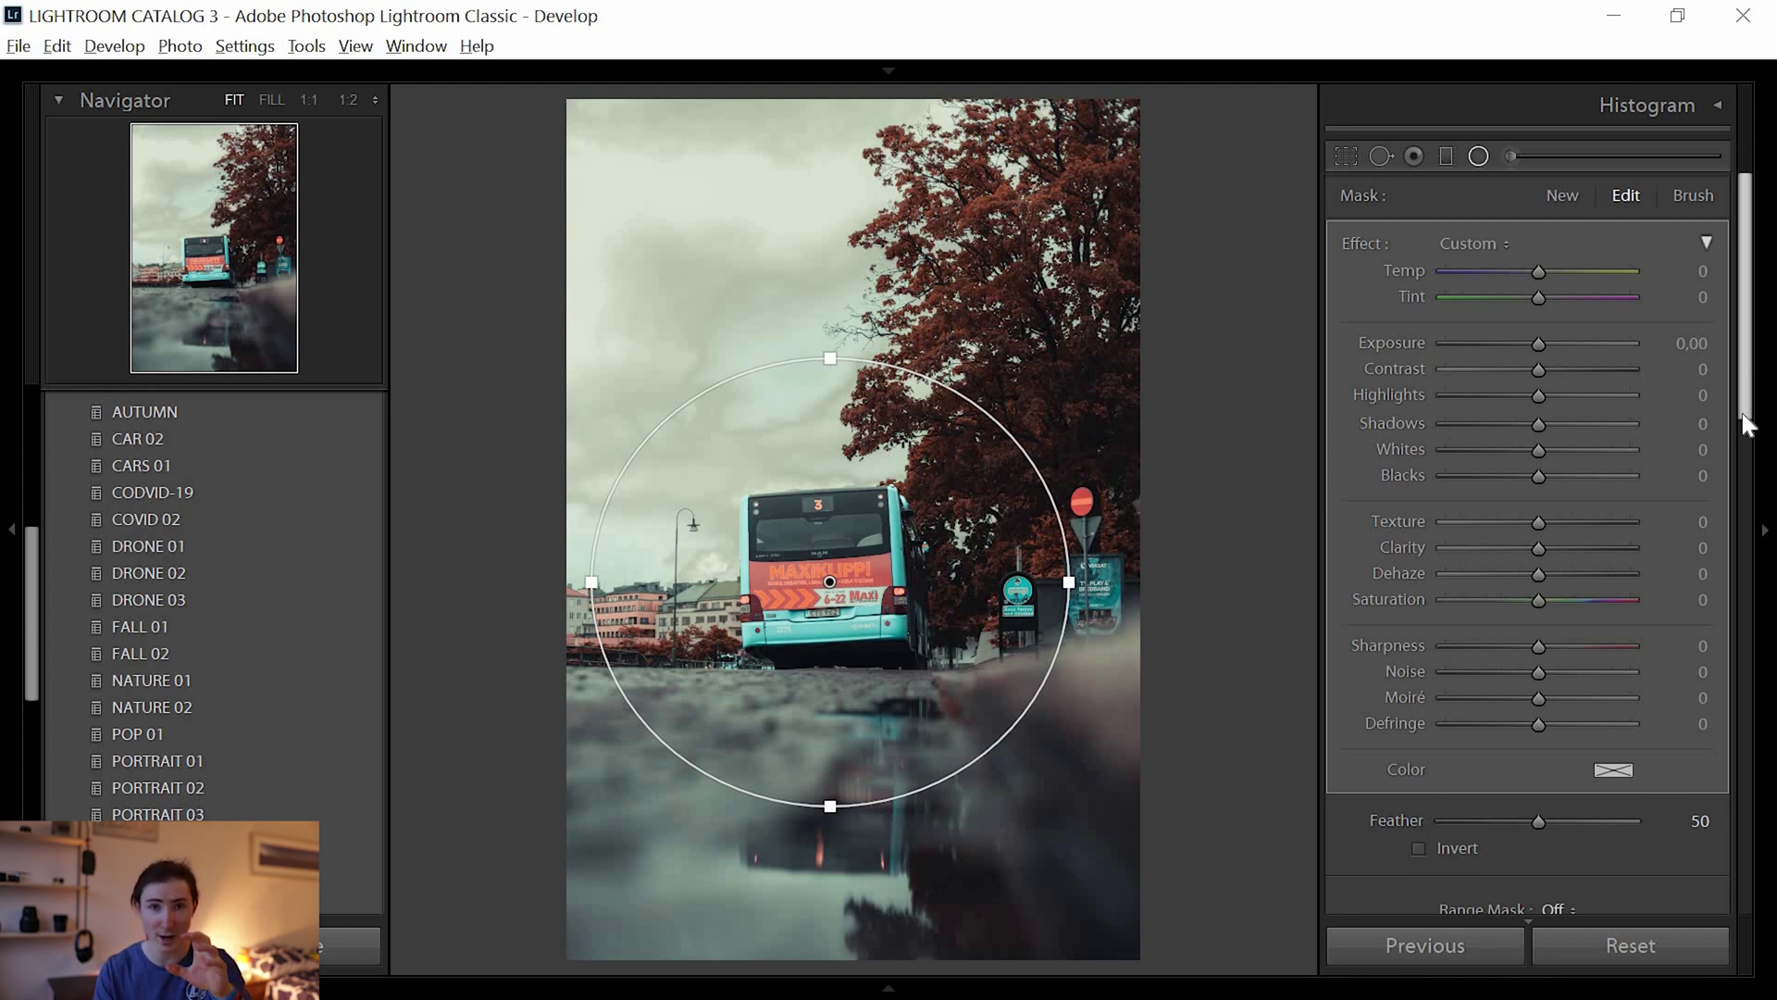
pyautogui.scroll(-3, 1747, 426)
pyautogui.press('o')
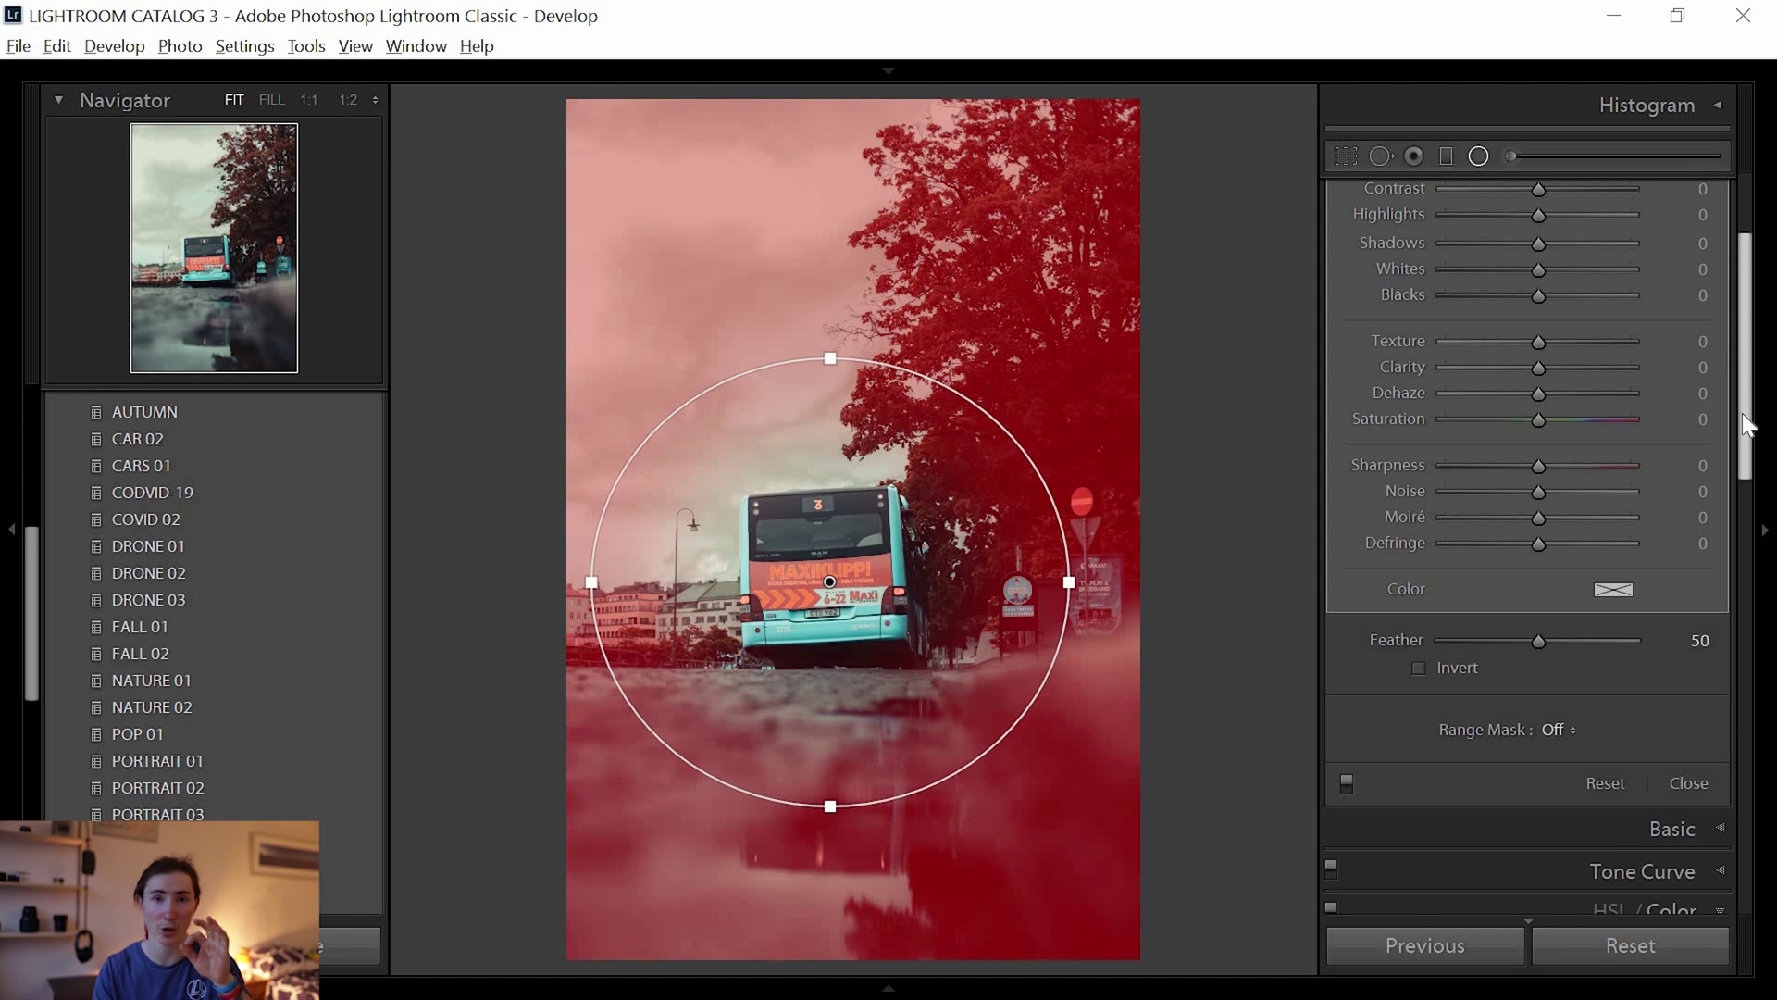
pyautogui.scroll(3, 1747, 425)
pyautogui.press('o')
# Set the radial filter's Exposure to −0.10, Texture to −3 and Clarity to −8.
pyautogui.moveTo(1536, 347); pyautogui.dragTo(1531, 348)
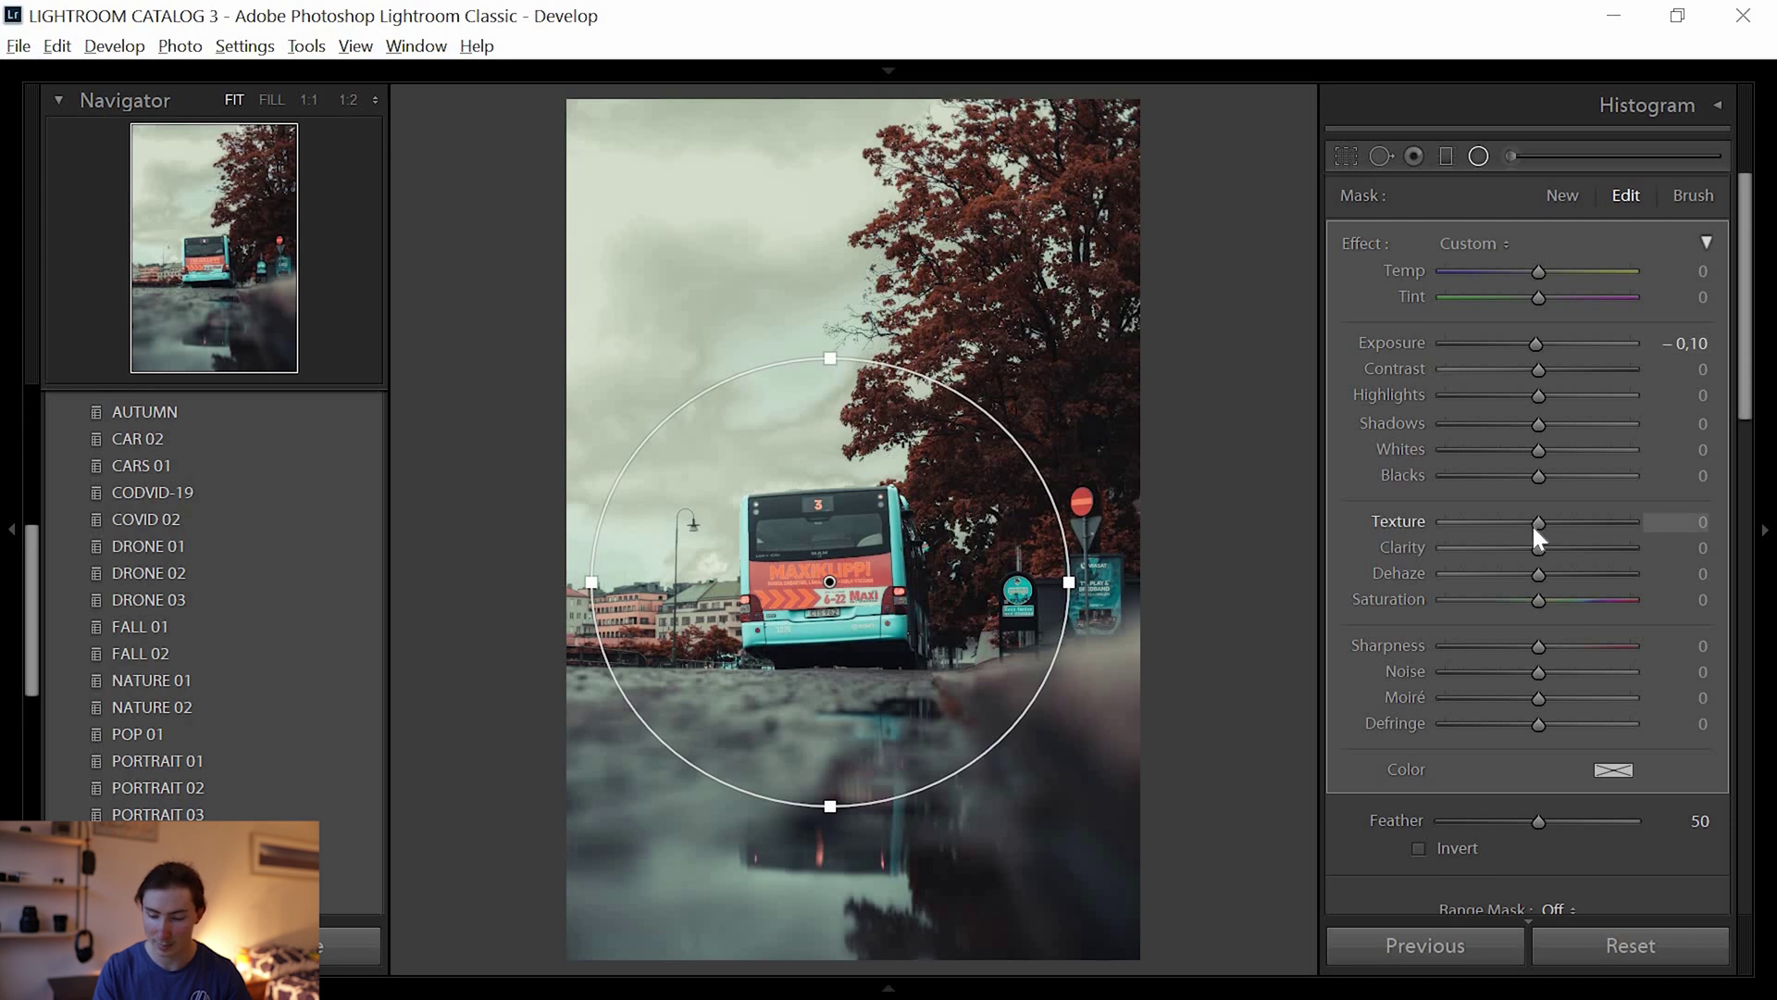
pyautogui.moveTo(1538, 554); pyautogui.dragTo(1531, 556)
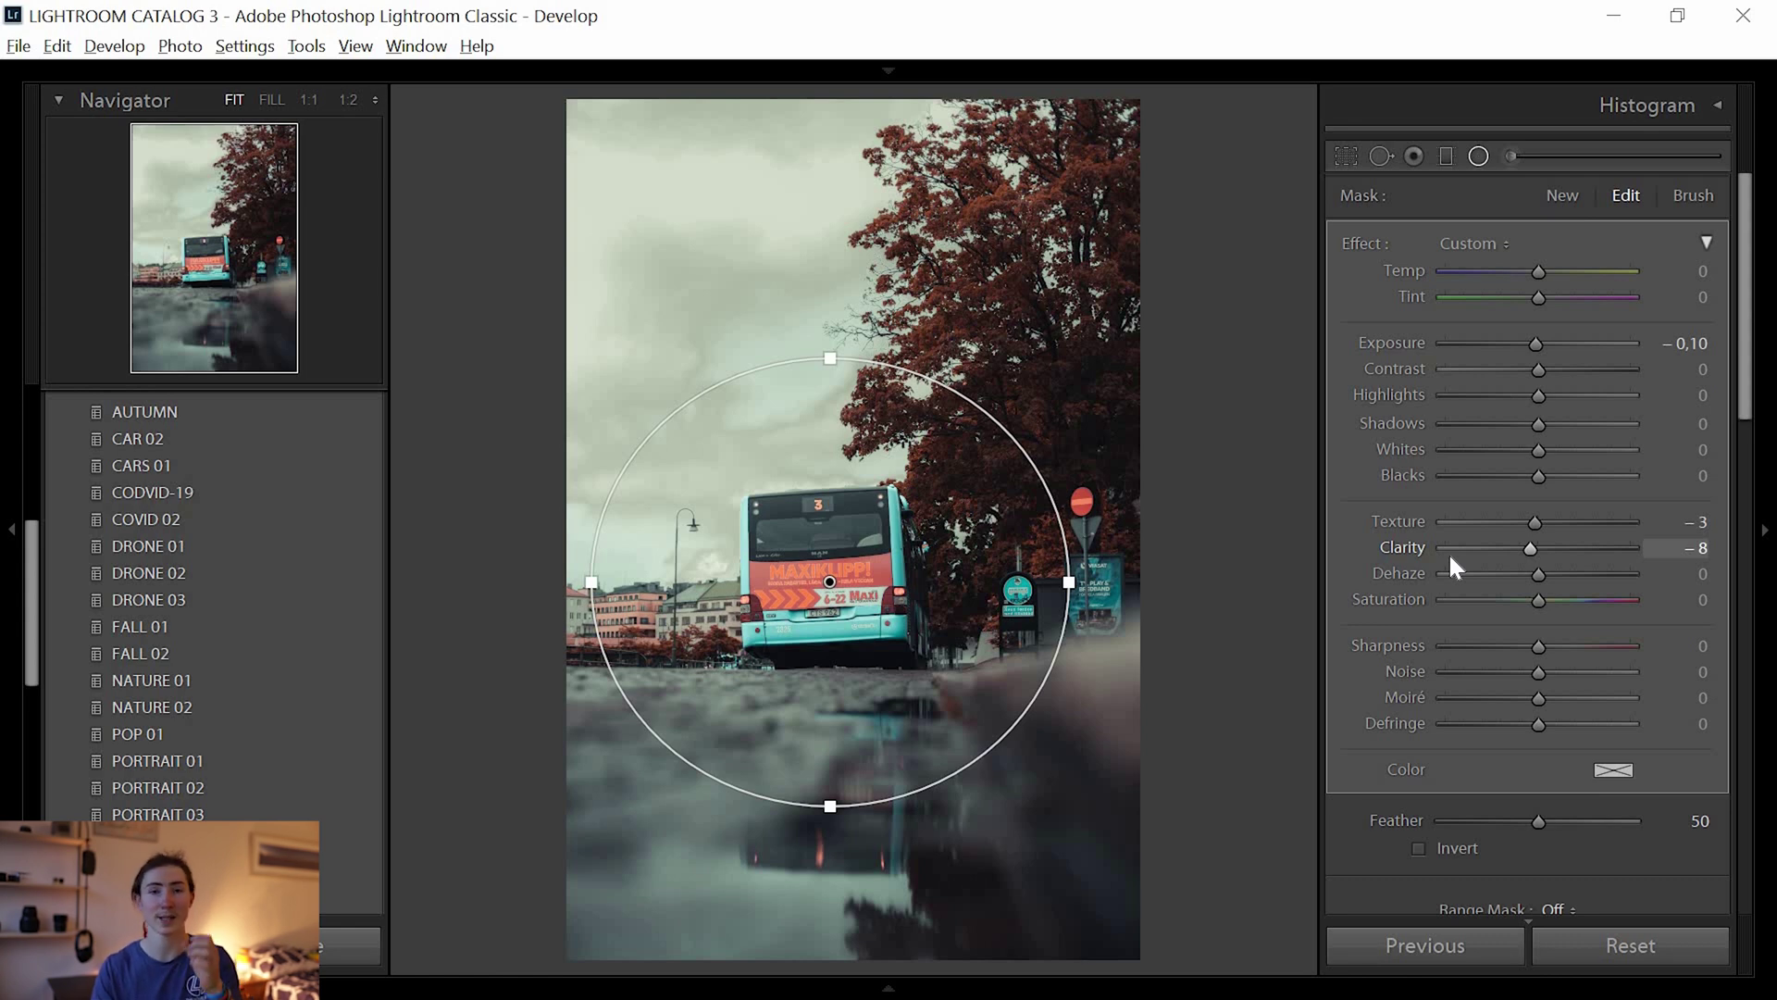
pyautogui.rightClick(853, 581)
pyautogui.click(865, 600)
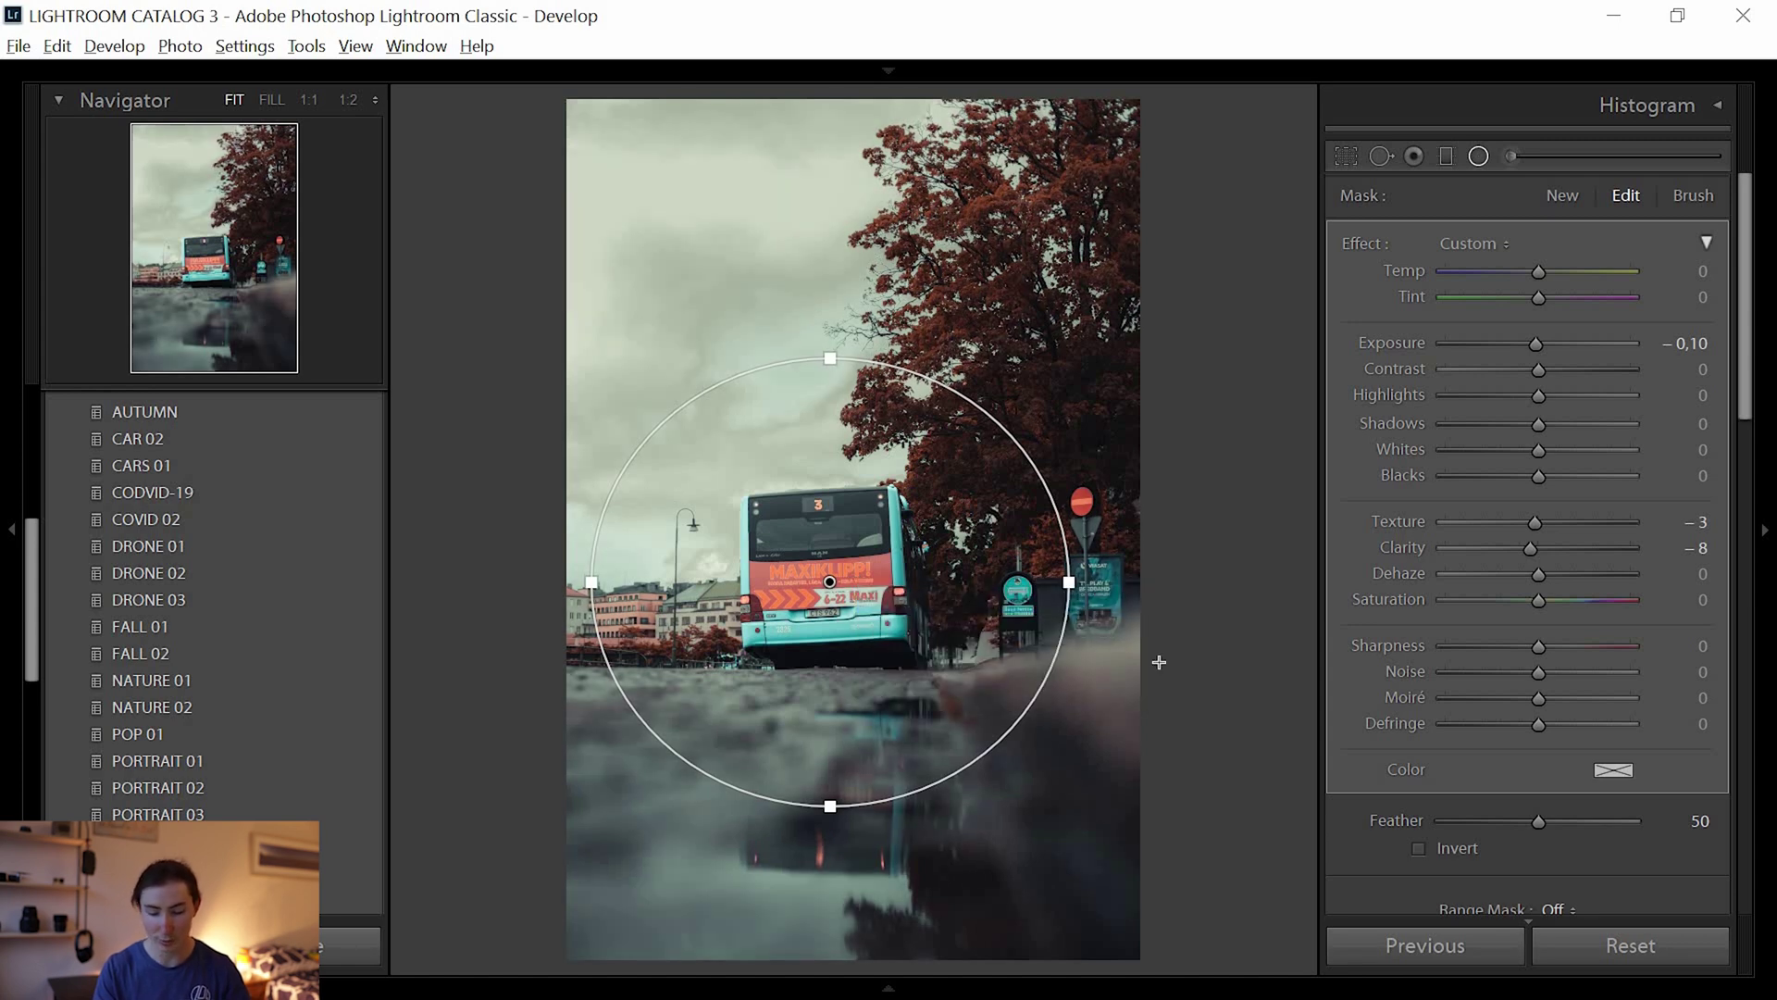
# Invert the radial filter so it affects the inside of the circle, and check it with the mask overlay.
pyautogui.click(1418, 848)
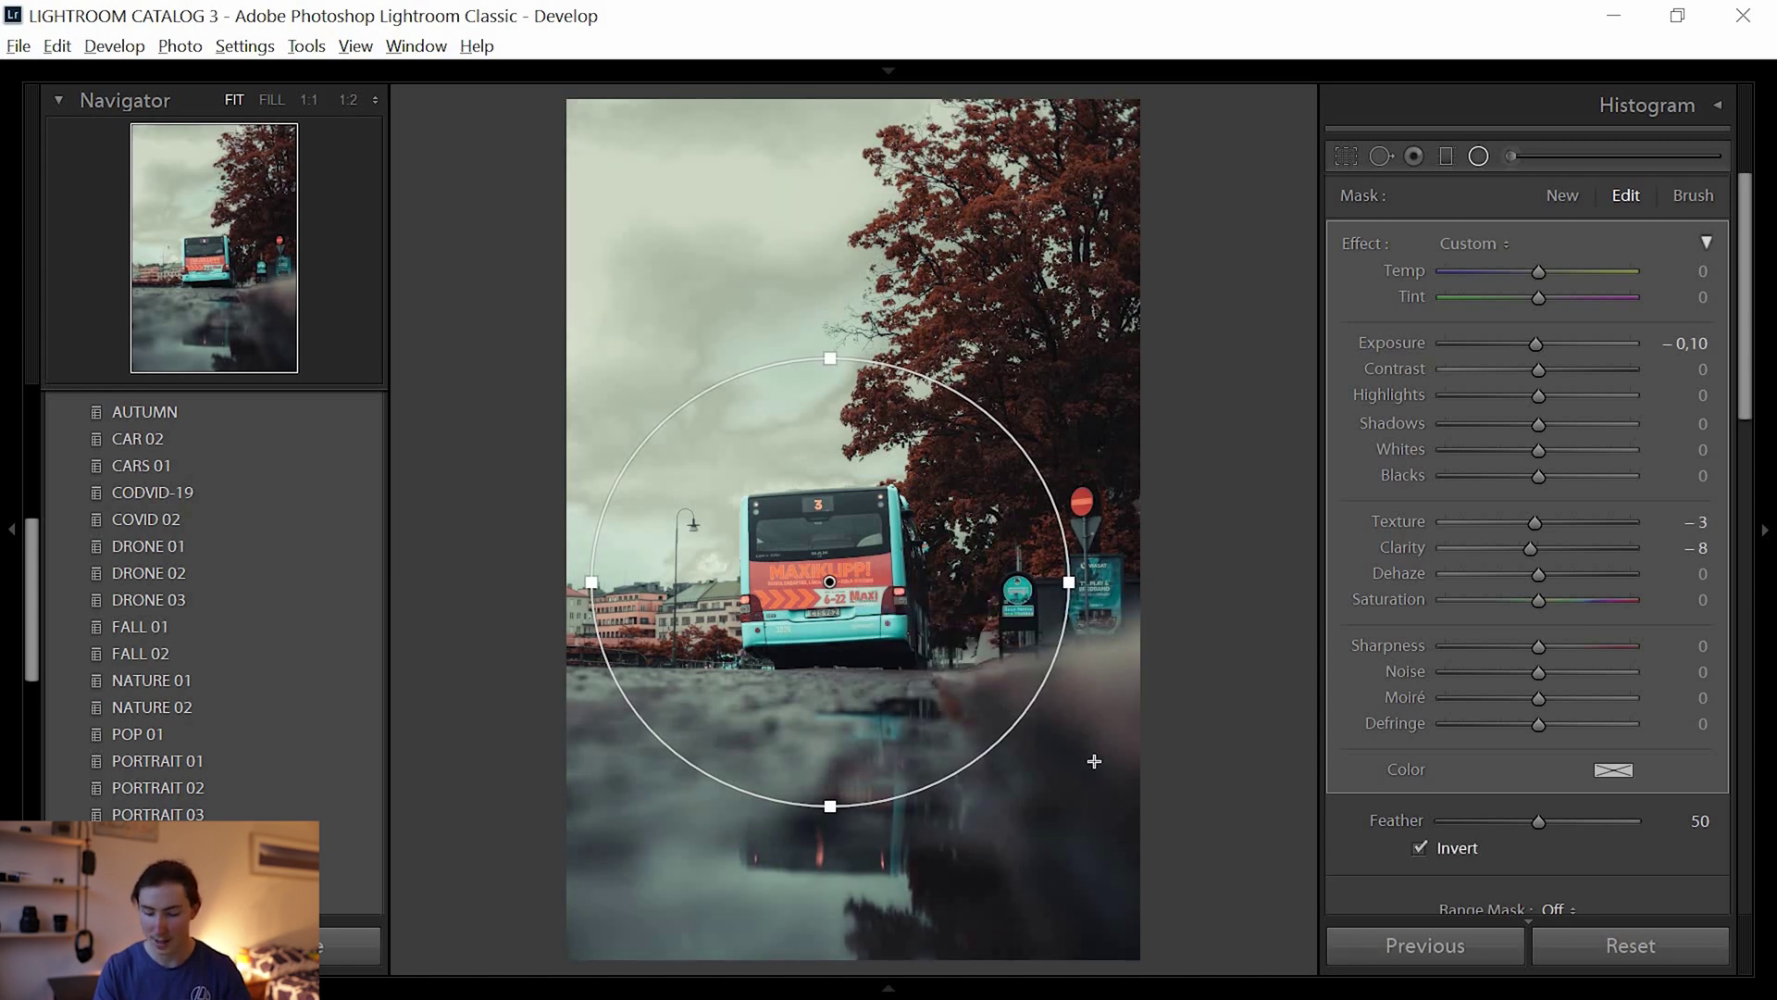
pyautogui.press('o')
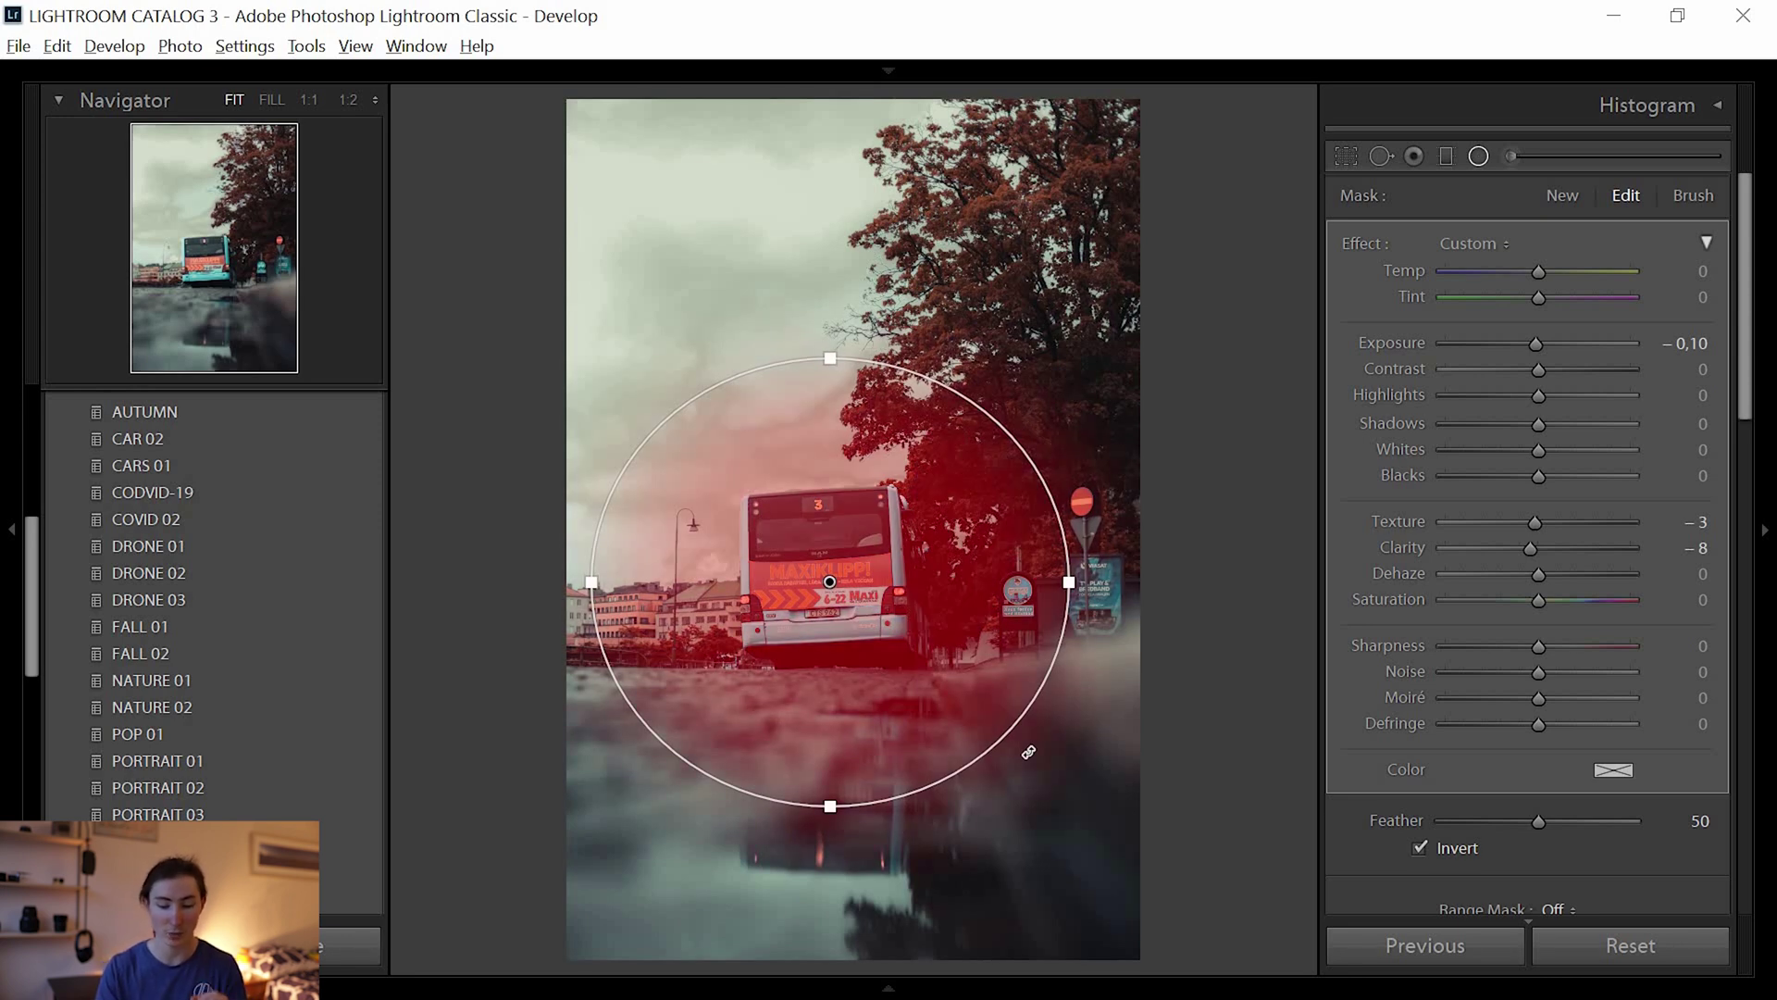
pyautogui.press('o')
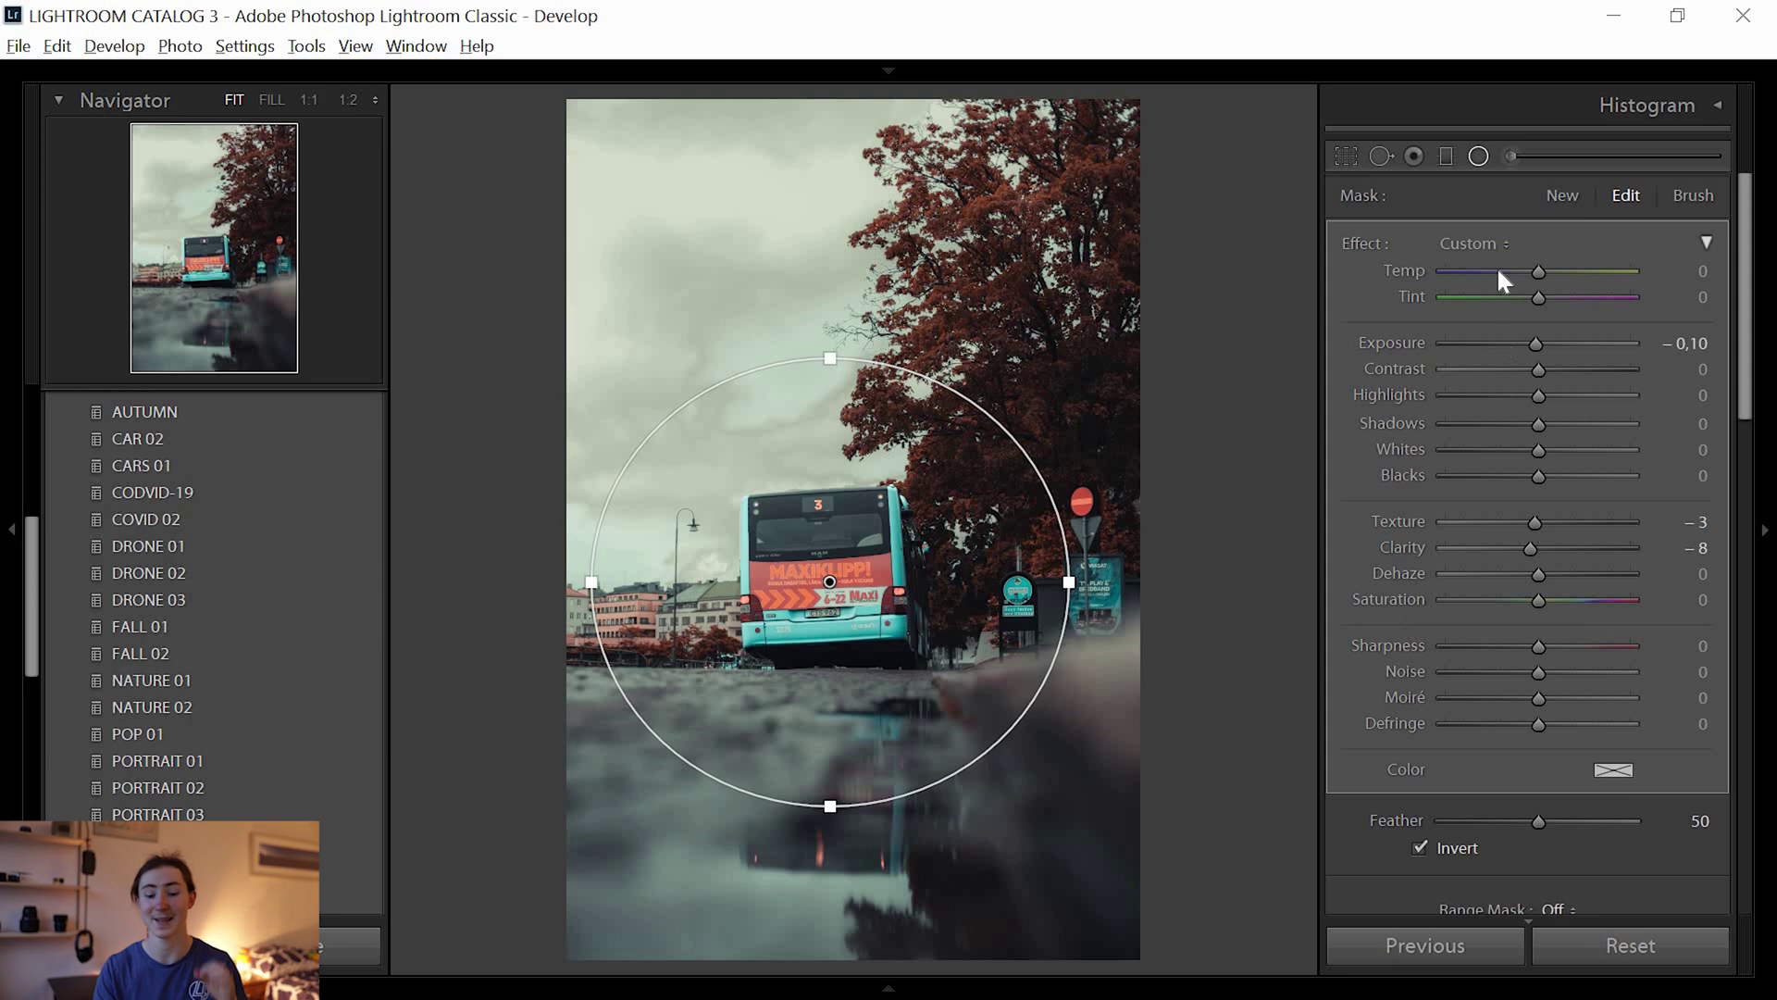
# Reset the radial filter's Exposure and Texture to 0 and set its Clarity to 10.
pyautogui.moveTo(1532, 412); pyautogui.dragTo(1539, 524)
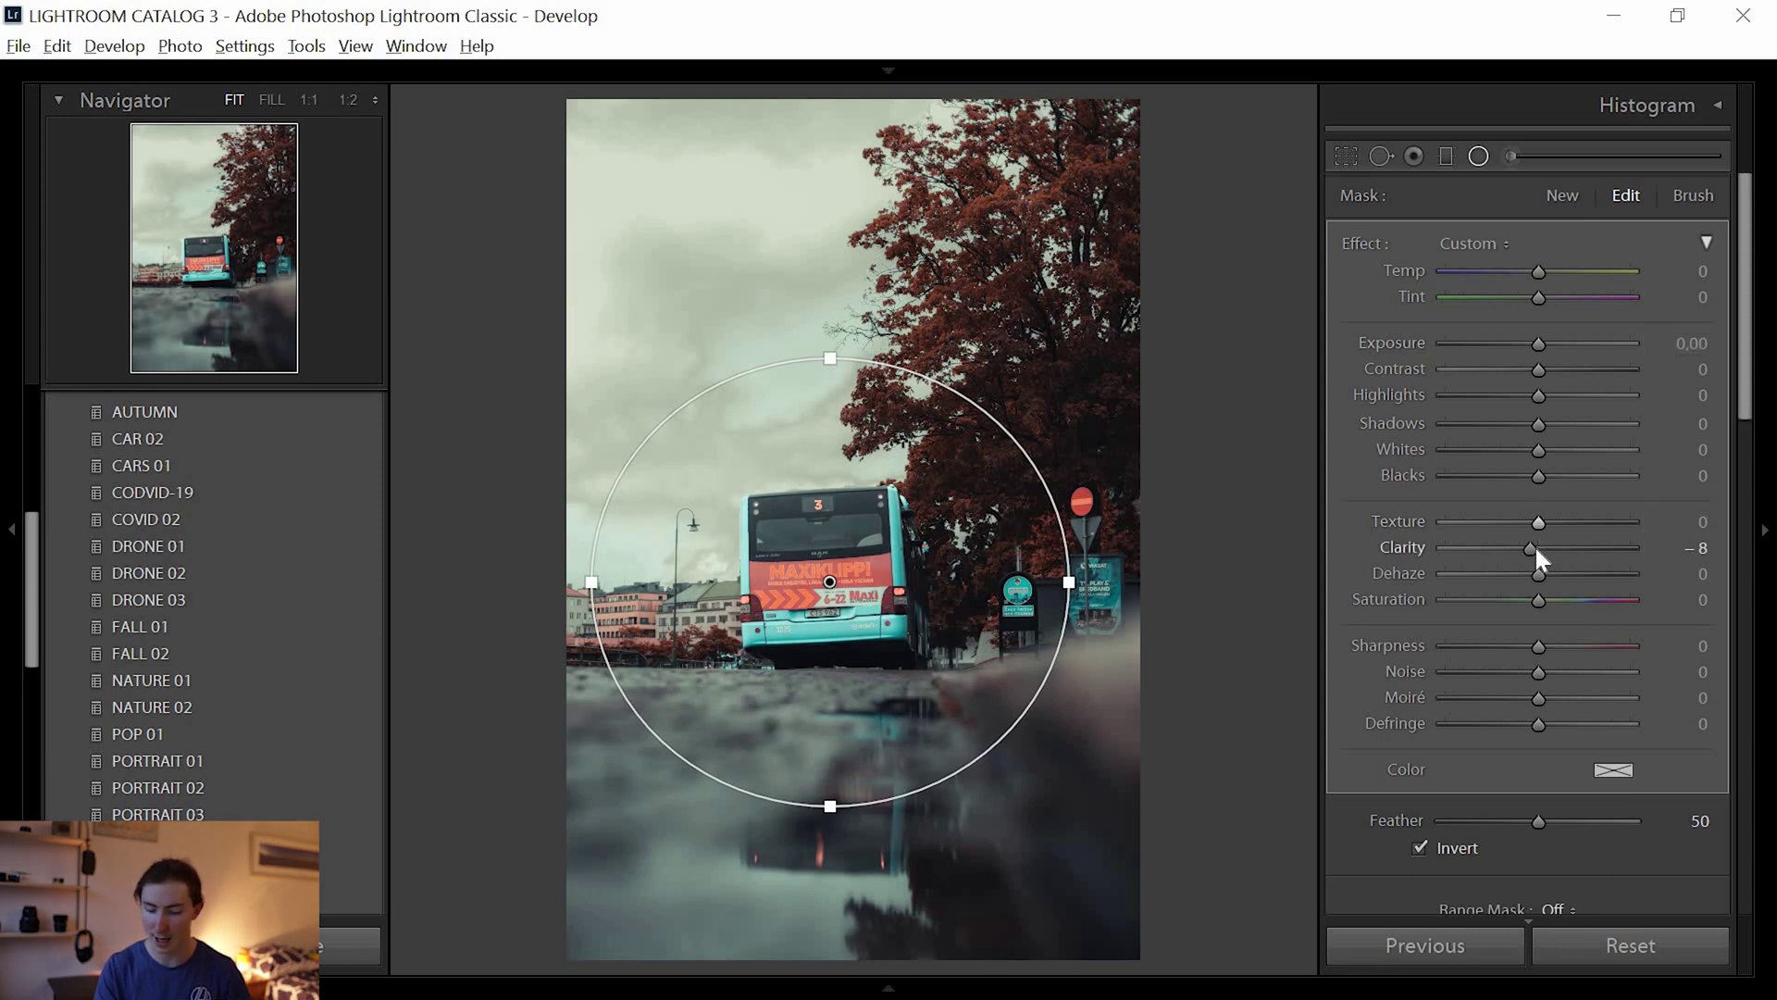
pyautogui.scroll(4, 1553, 557)
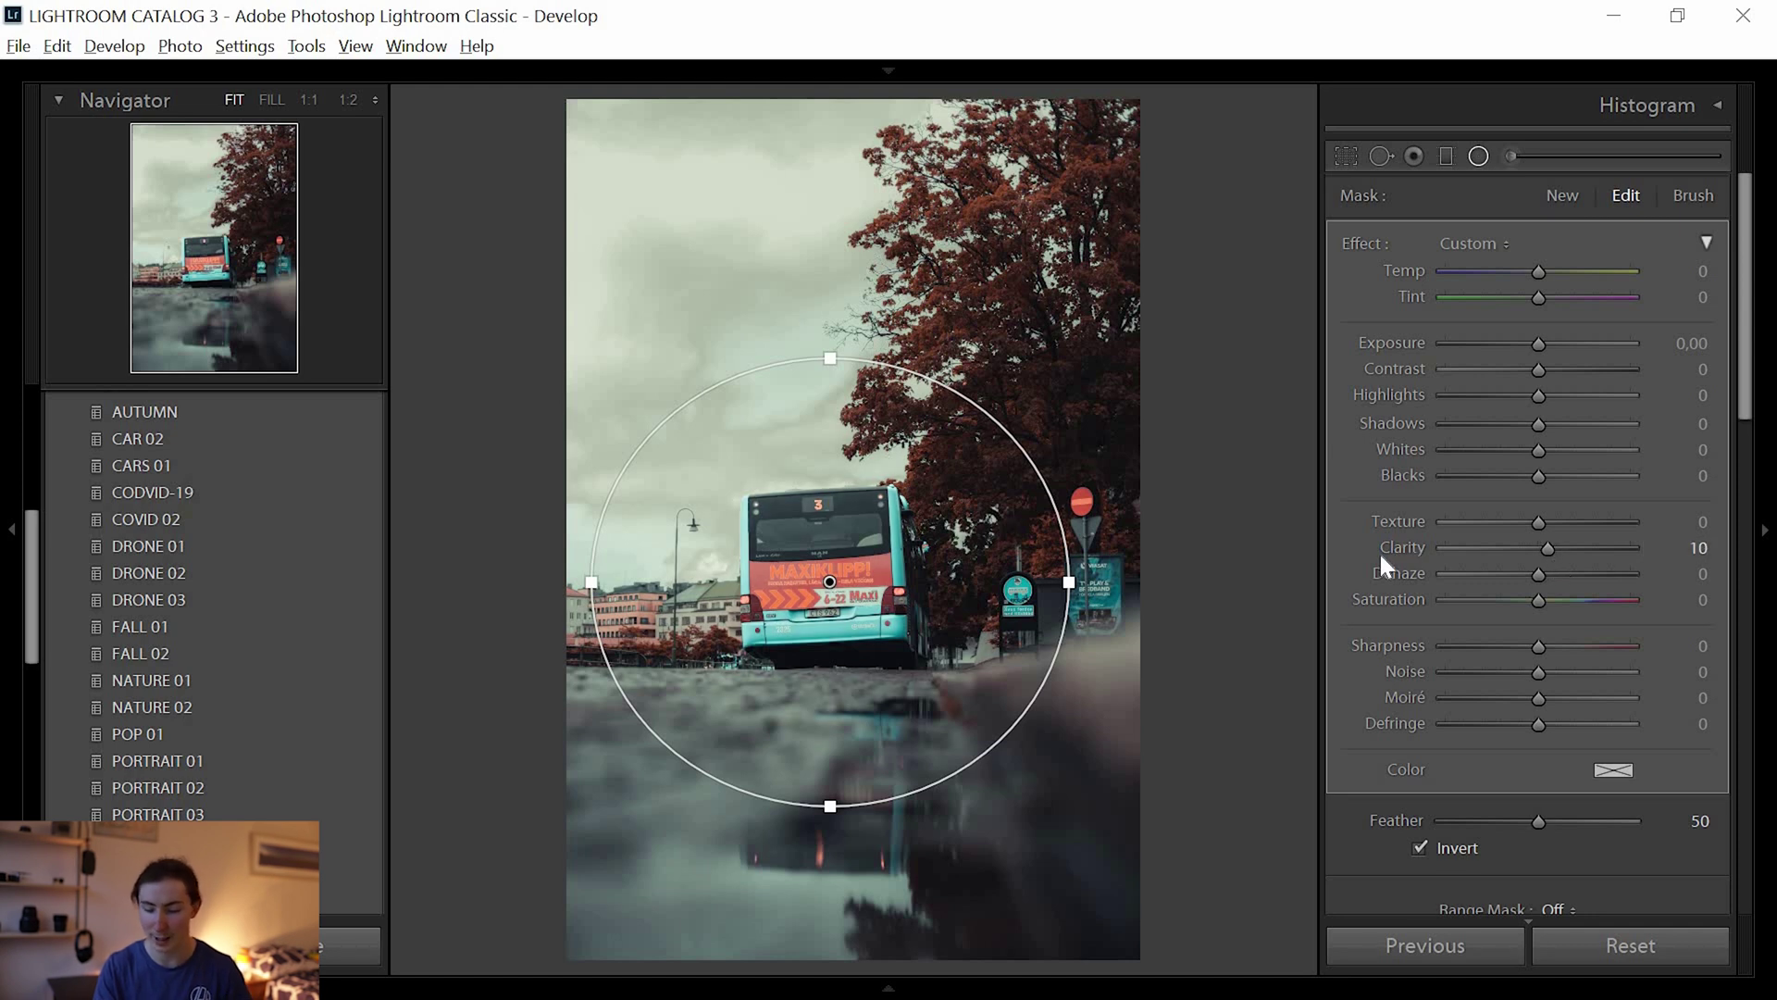
pyautogui.scroll(9, 1544, 520)
# Close the radial filter and compare the finished bus photo with its before version.
pyautogui.hotkey('shift', 'm')
pyautogui.press('\\')
pyautogui.press('\\')
pyautogui.press('\\')
pyautogui.press('\\')
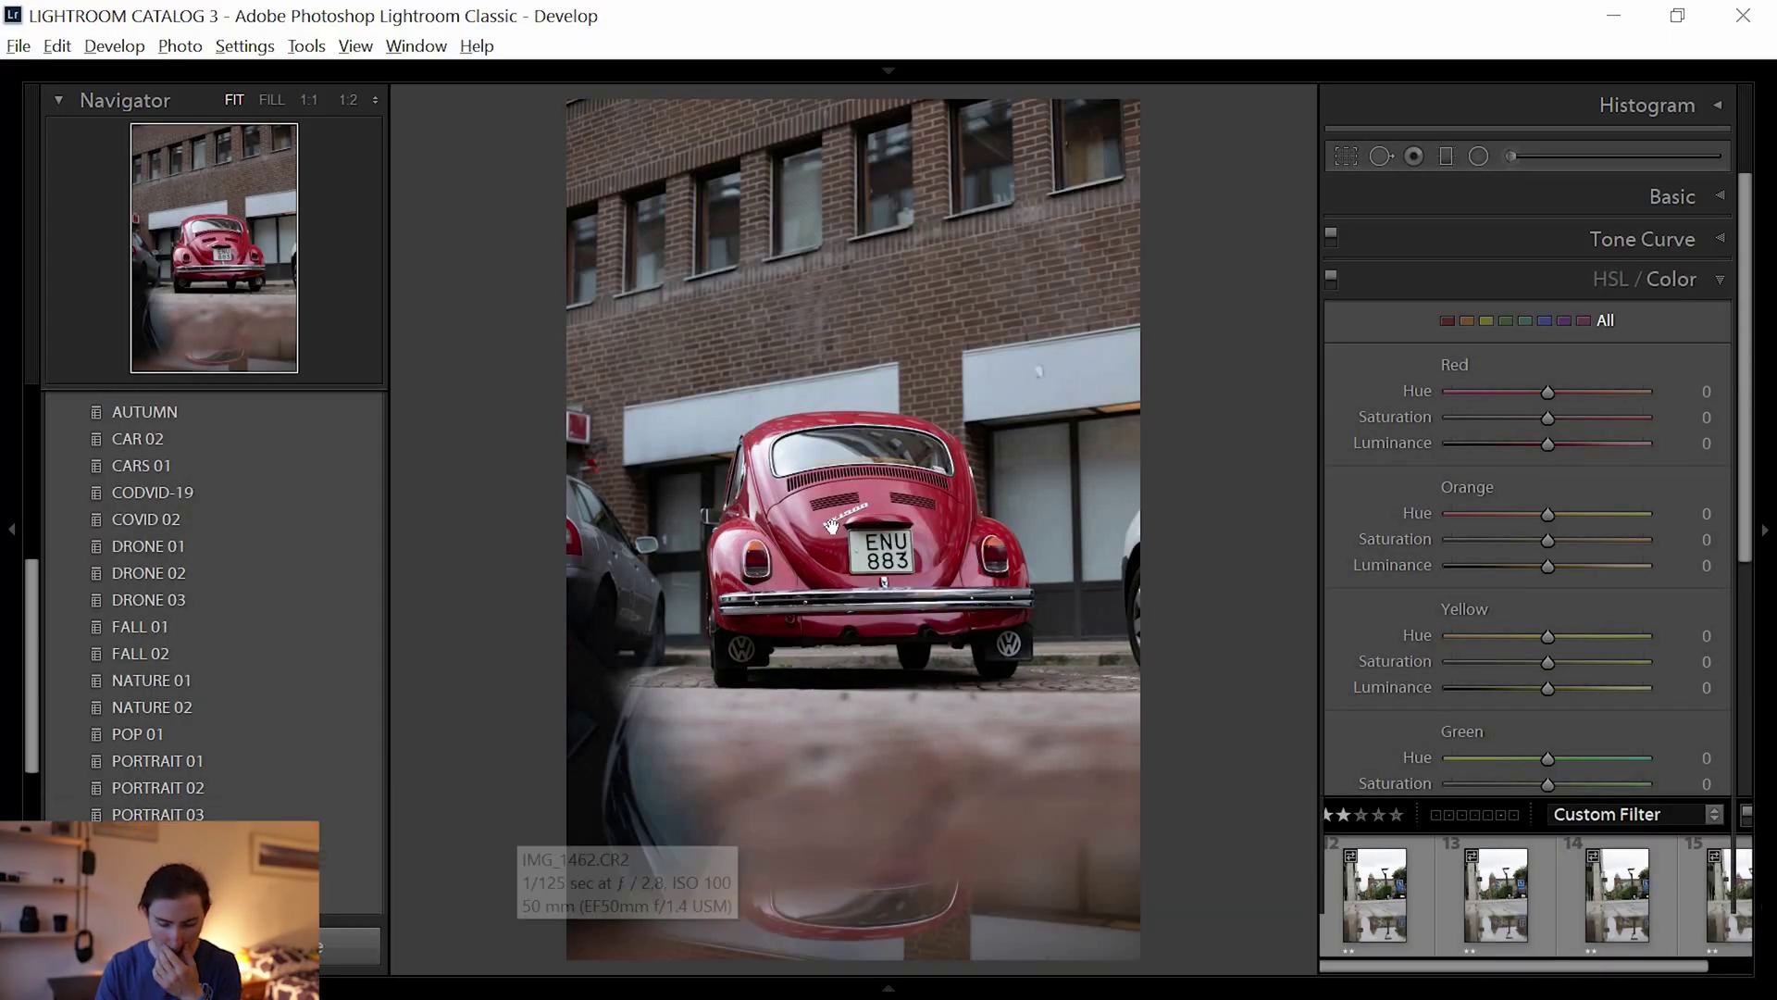
# Zoom in and out on the red Beetle in IMG_1462.CR2 to inspect the detail around its rear and wheel.
pyautogui.click(833, 524)
pyautogui.click(836, 528)
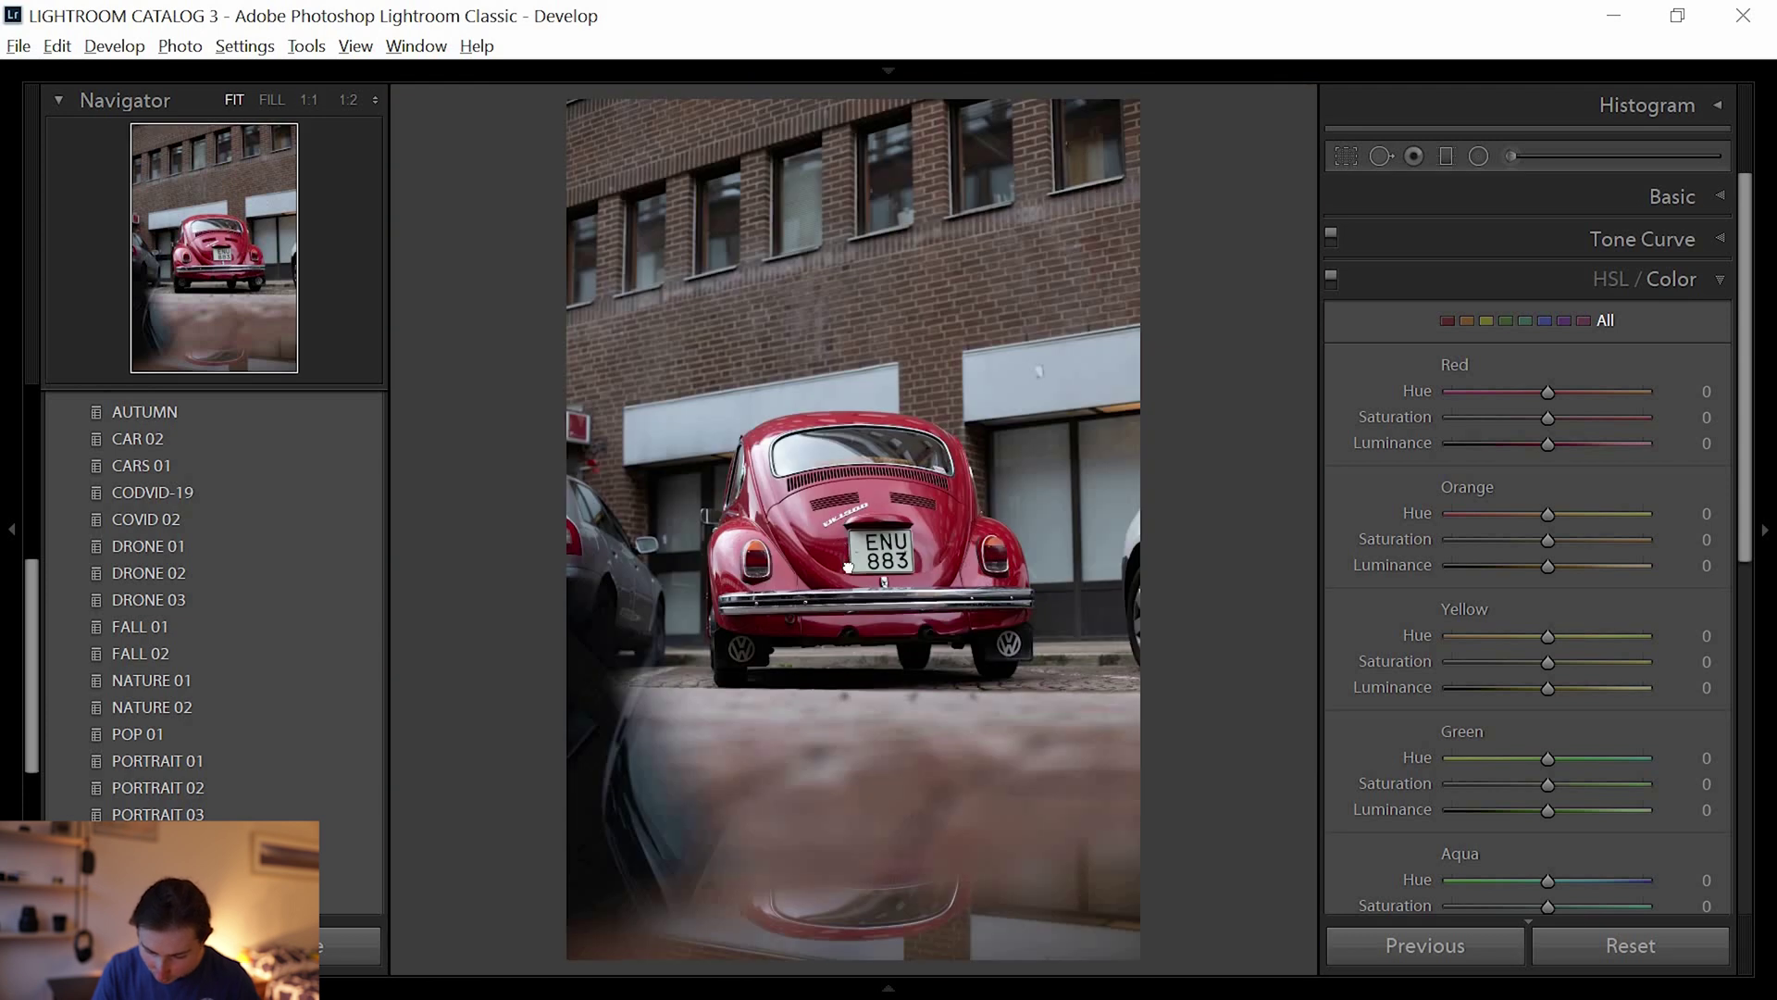
pyautogui.click(848, 567)
pyautogui.click(847, 567)
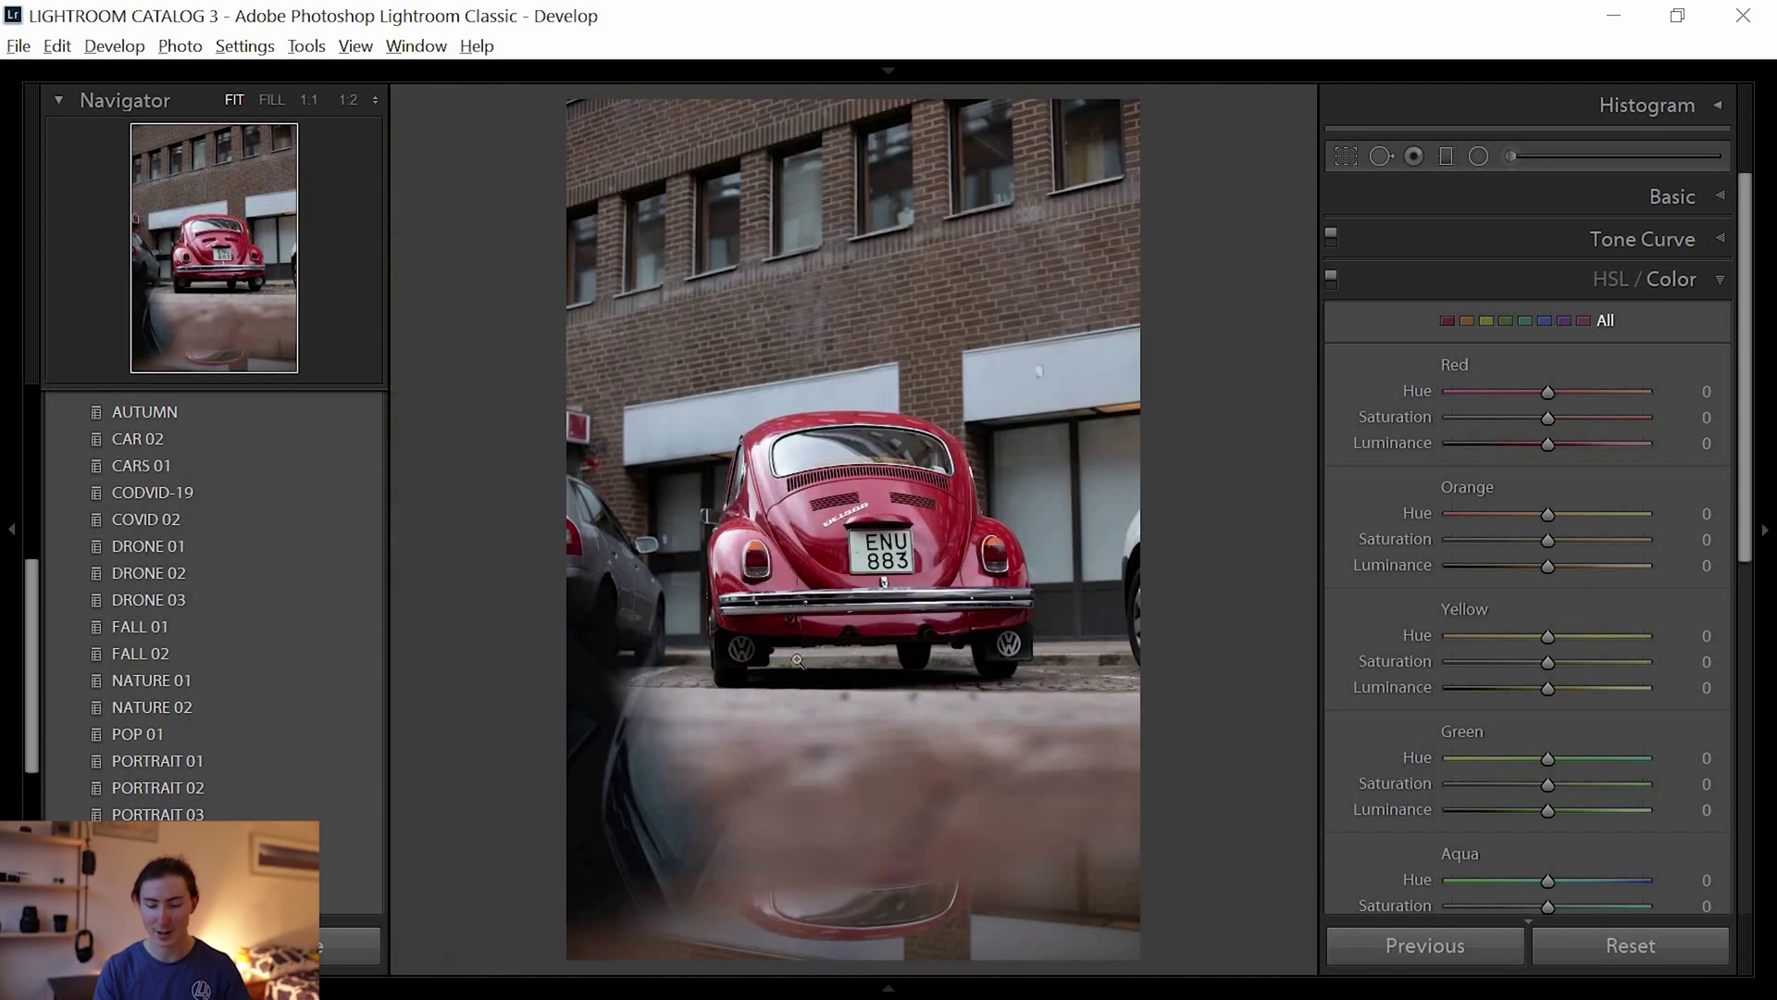
pyautogui.click(748, 669)
pyautogui.click(753, 673)
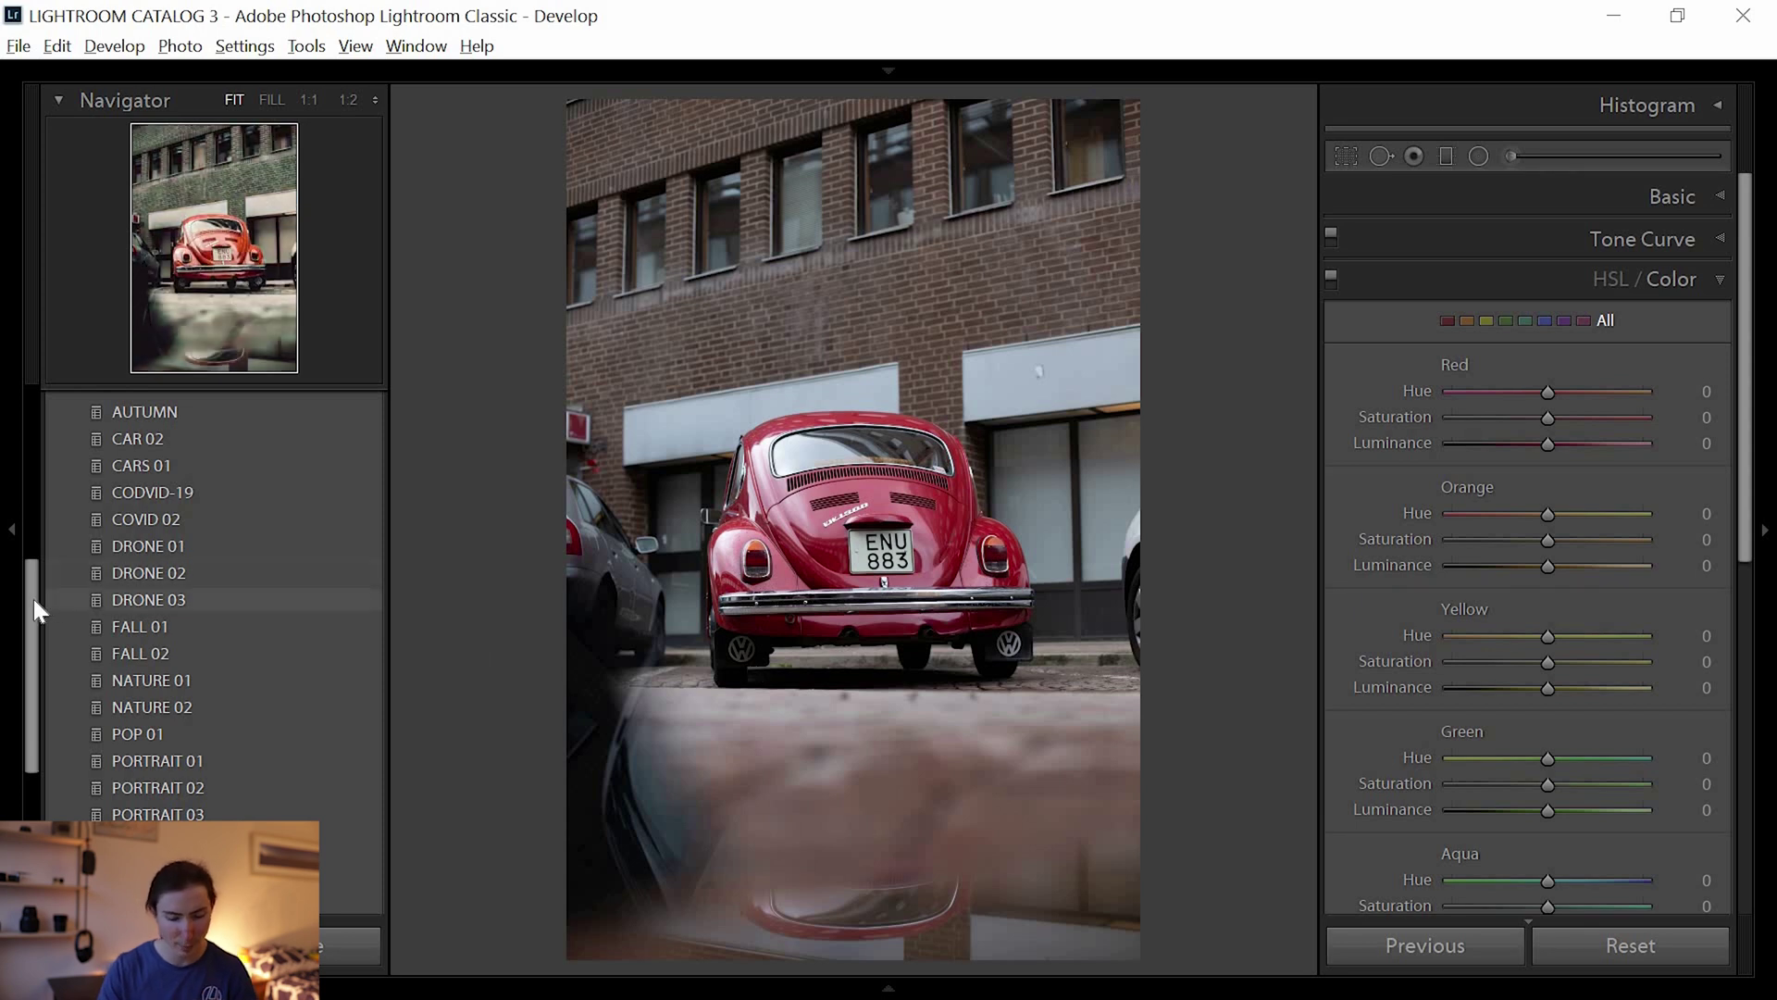
# Apply the CAR 02 preset from the TESTING group to the red Beetle photo.
pyautogui.scroll(-1, 30, 615)
pyautogui.scroll(2, 23, 597)
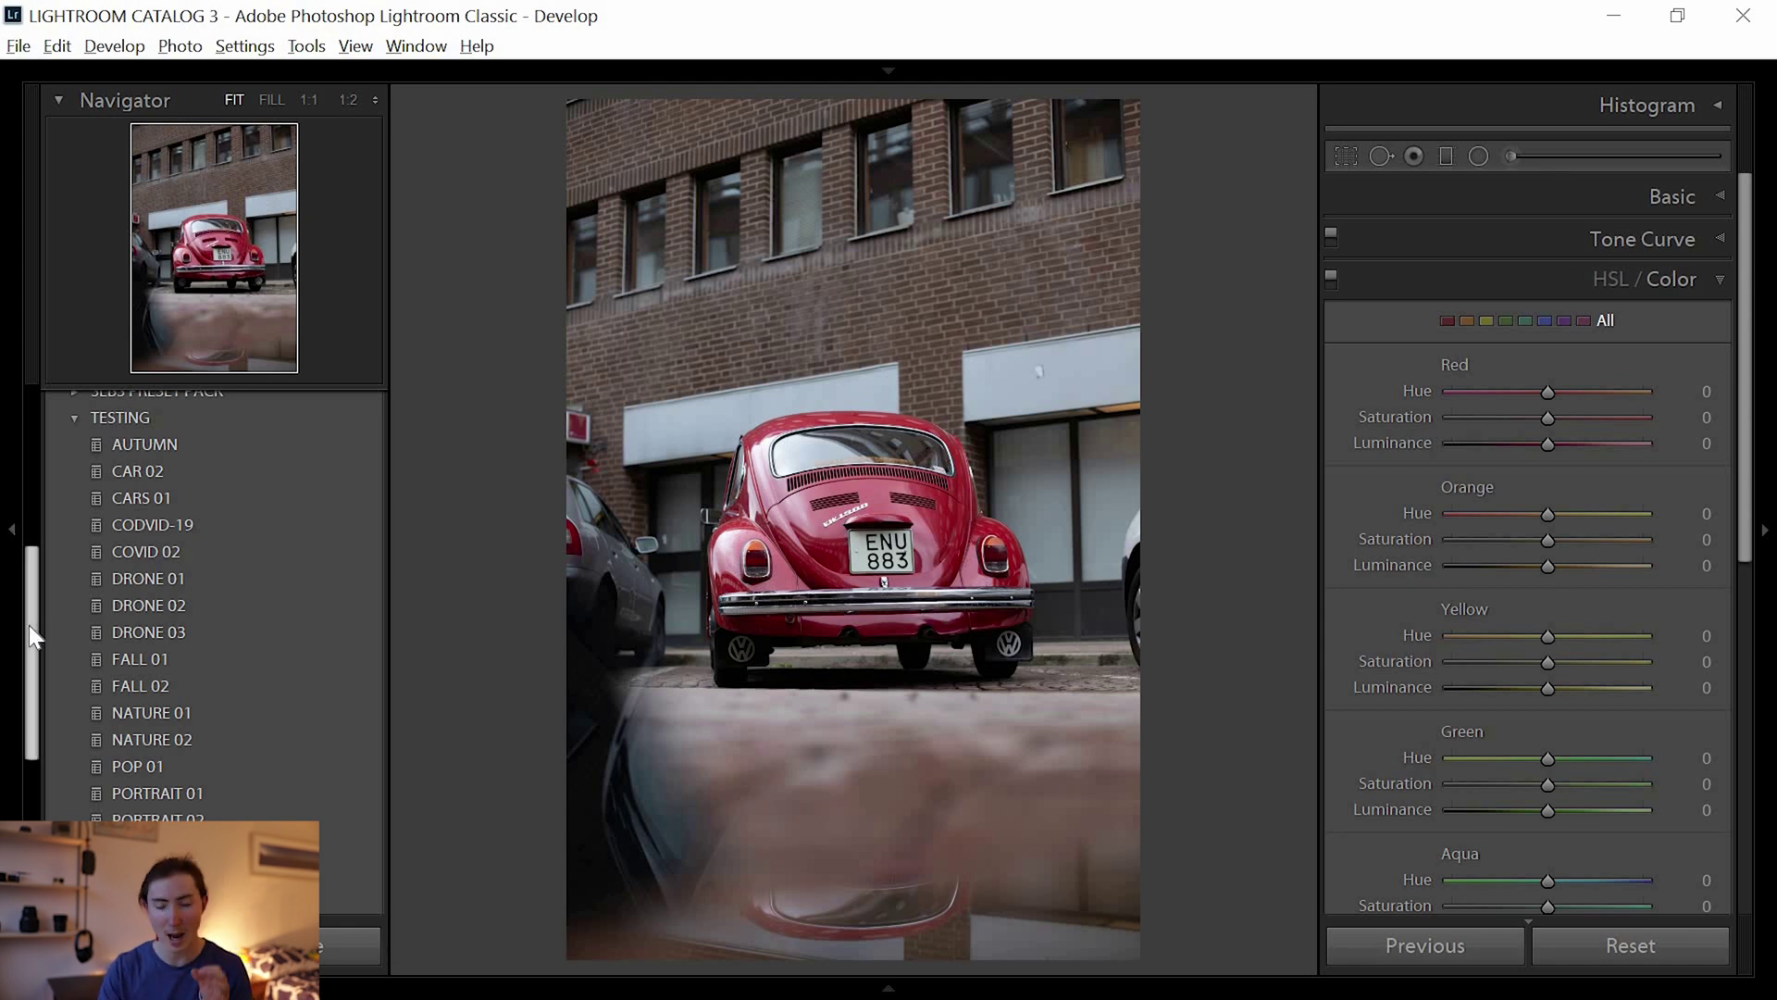
pyautogui.scroll(1, 29, 611)
pyautogui.scroll(1, 28, 602)
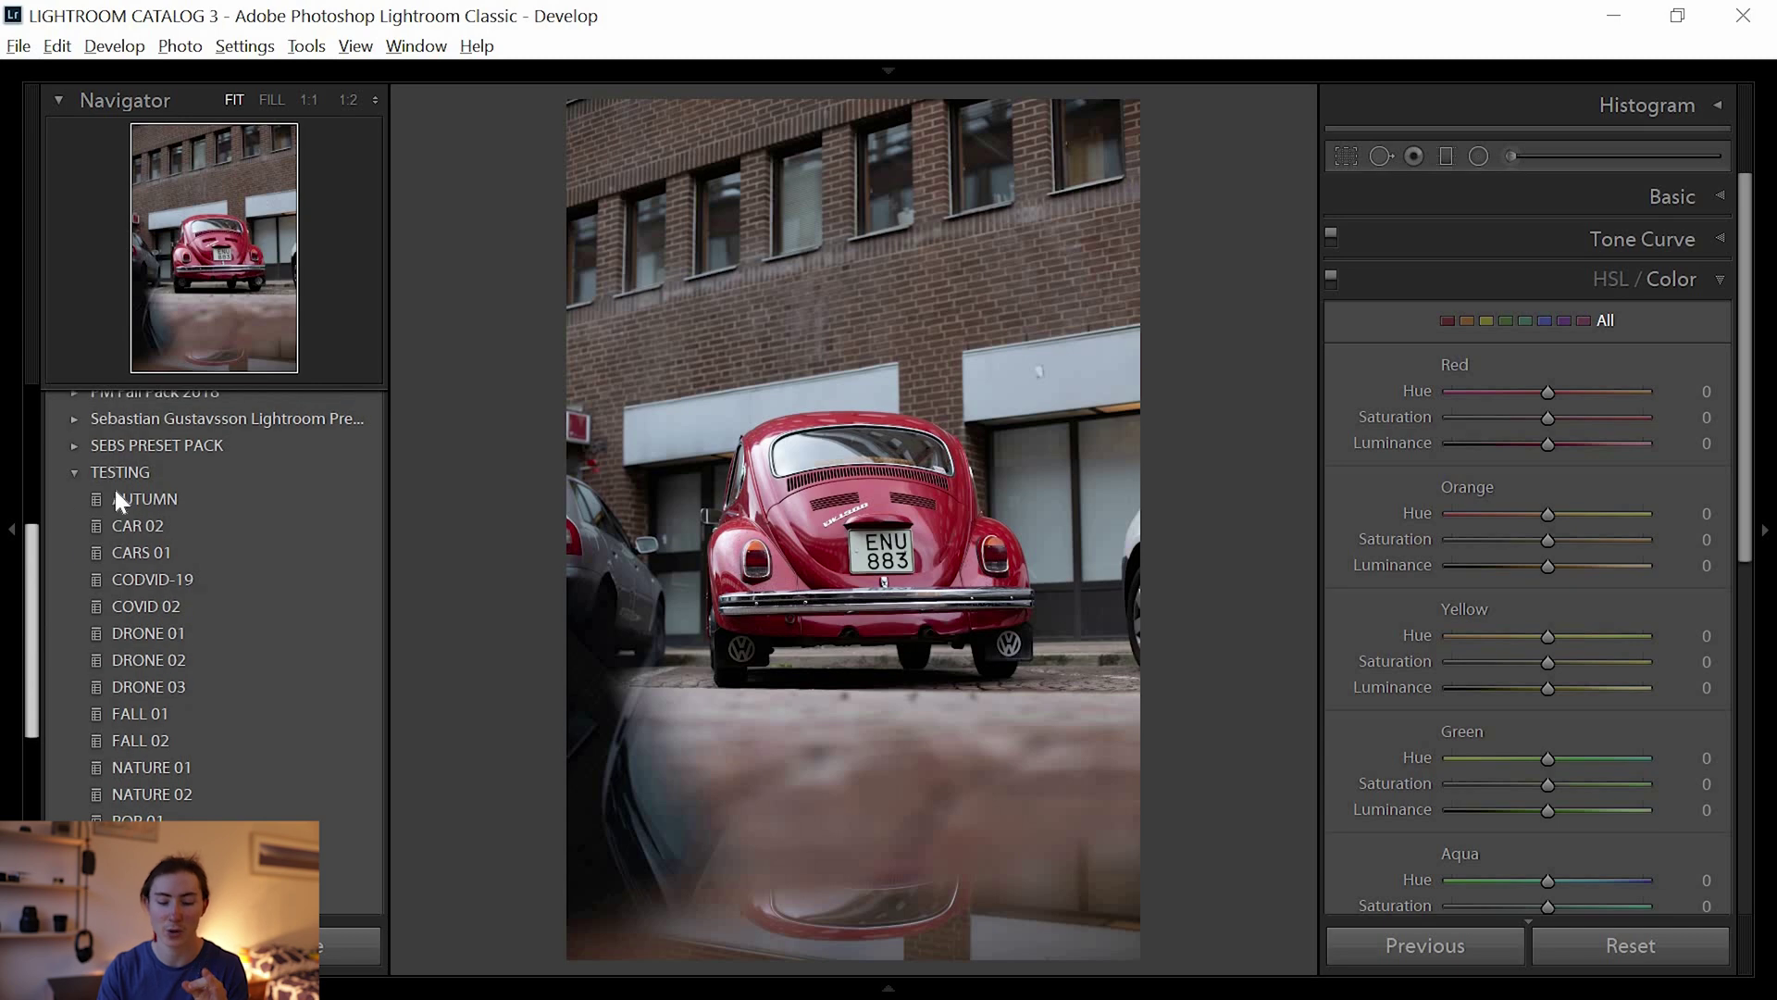
pyautogui.click(137, 498)
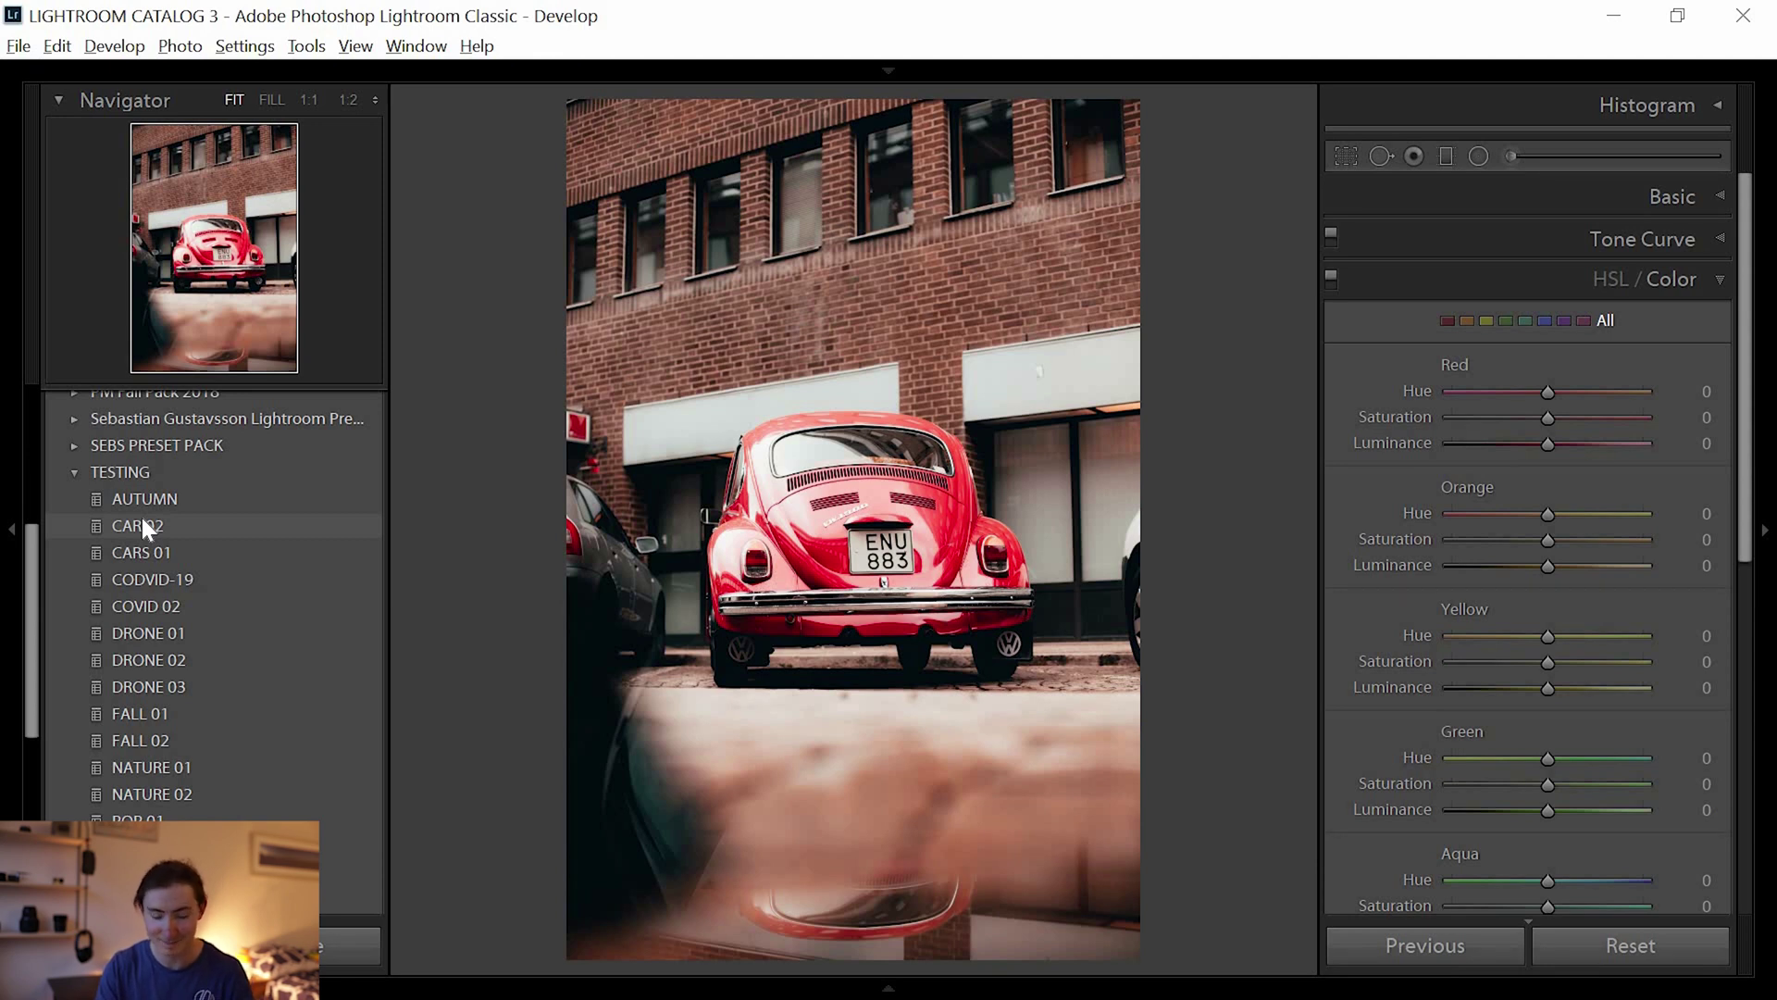
pyautogui.click(143, 524)
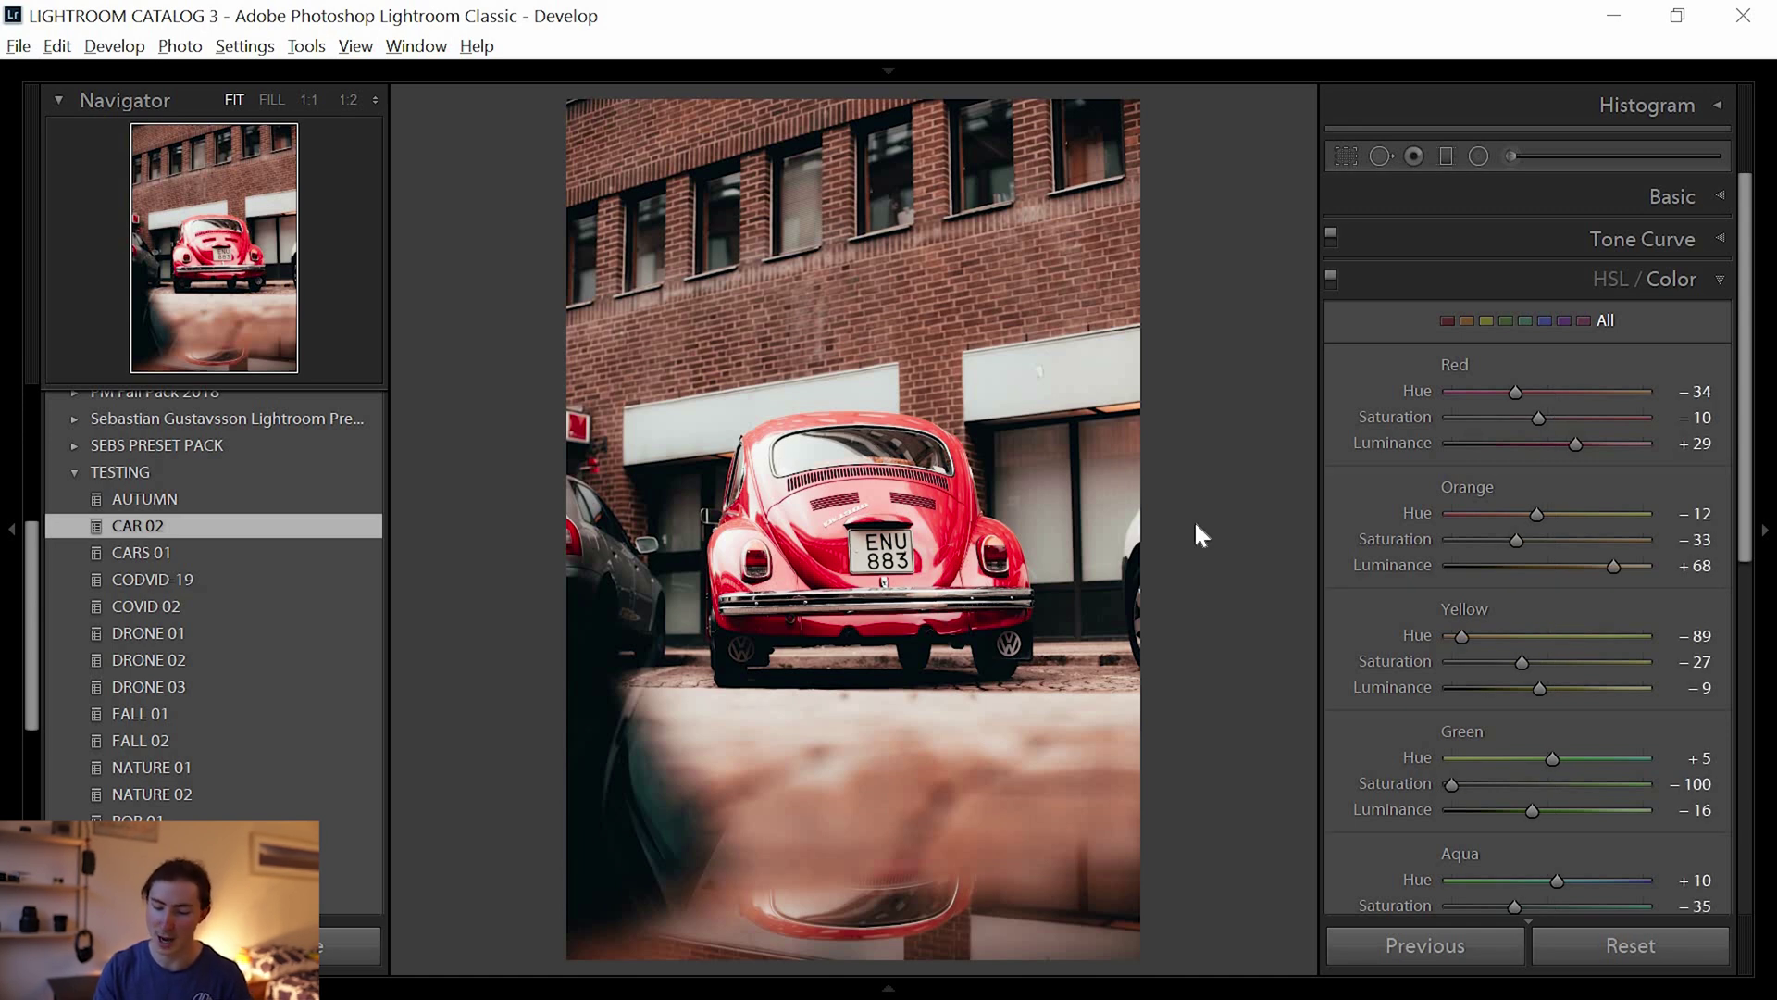
# Compare the preset-edited red Beetle photo with its before version several times.
pyautogui.press('\\')
pyautogui.press('\\')
pyautogui.press('\\')
pyautogui.press('\\')
pyautogui.press('\\')
pyautogui.press('\\')
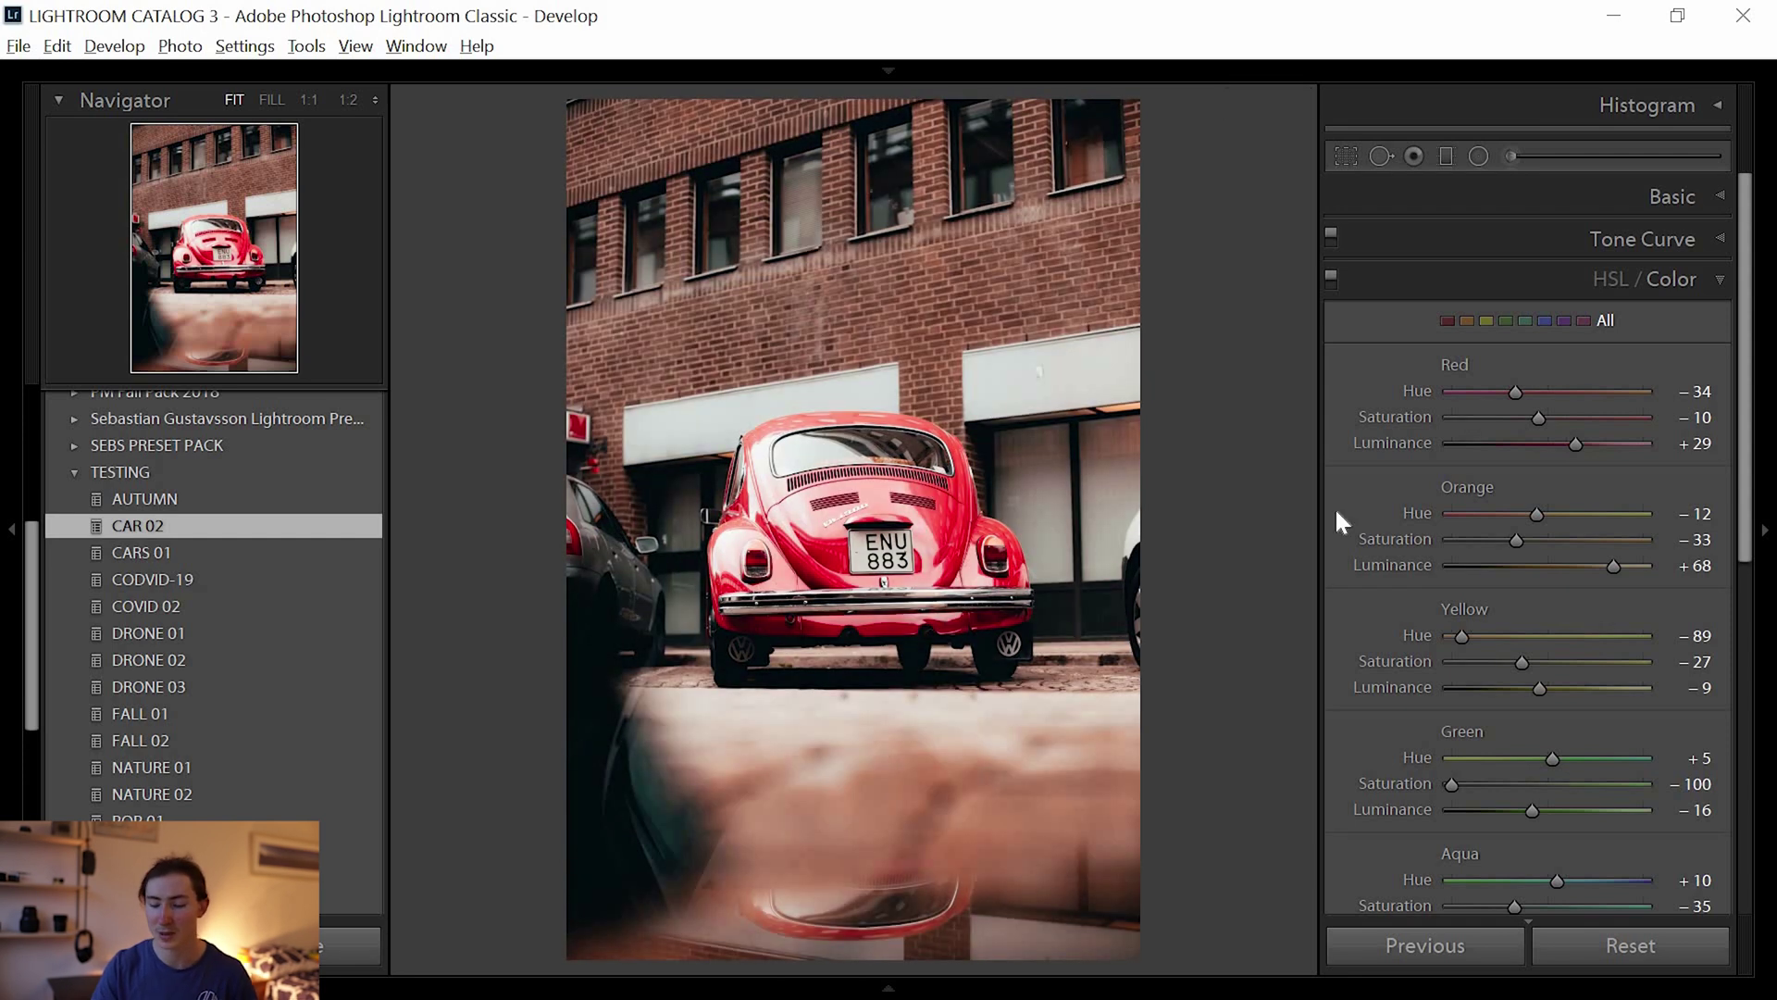
pyautogui.click(1672, 278)
pyautogui.click(1672, 278)
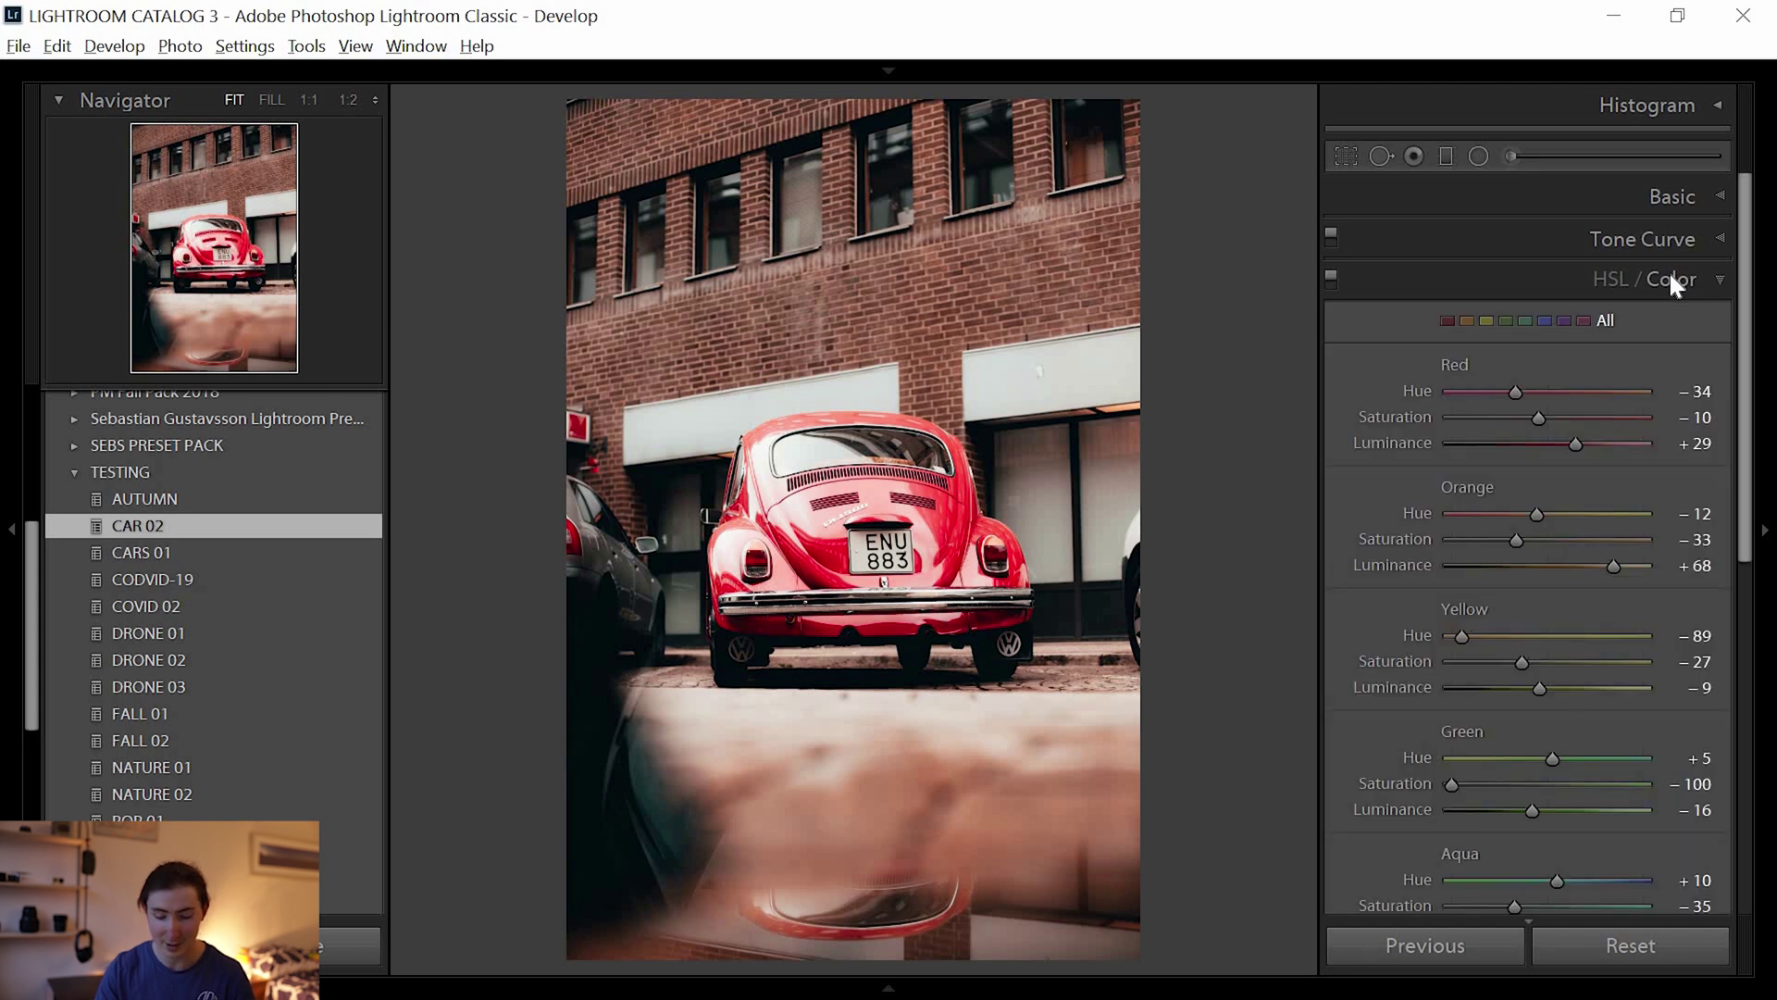
pyautogui.click(1672, 277)
pyautogui.click(1671, 278)
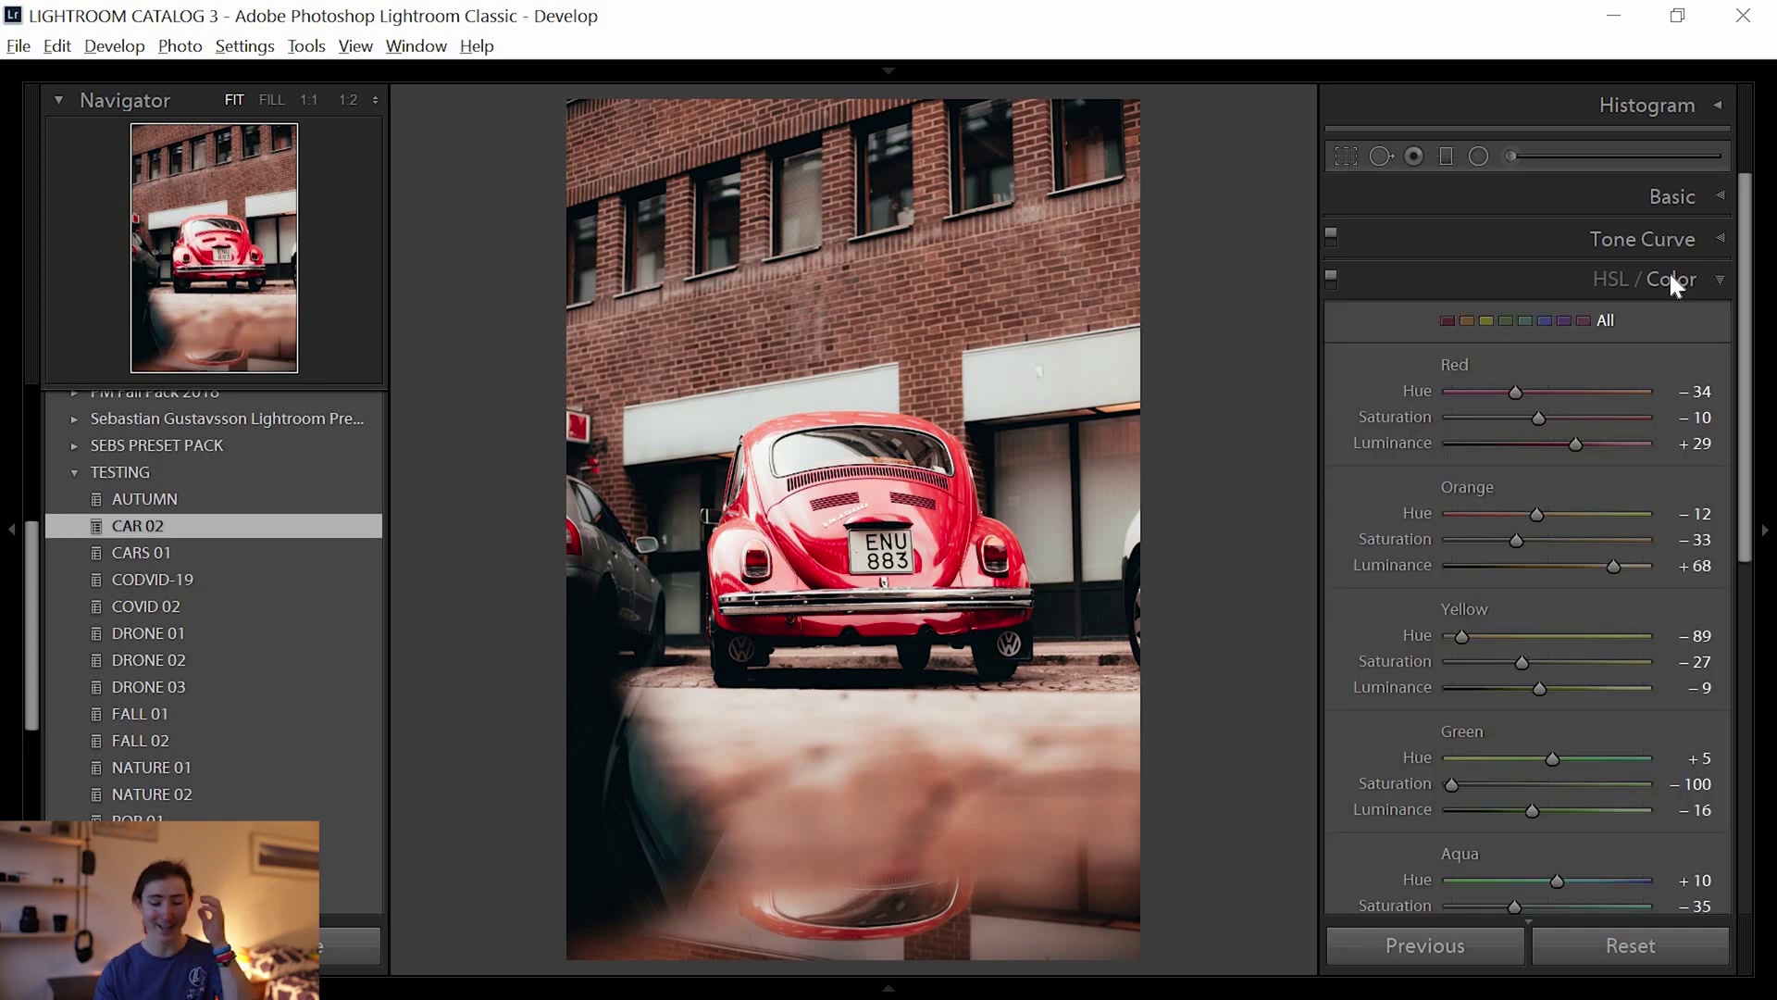
pyautogui.click(1672, 278)
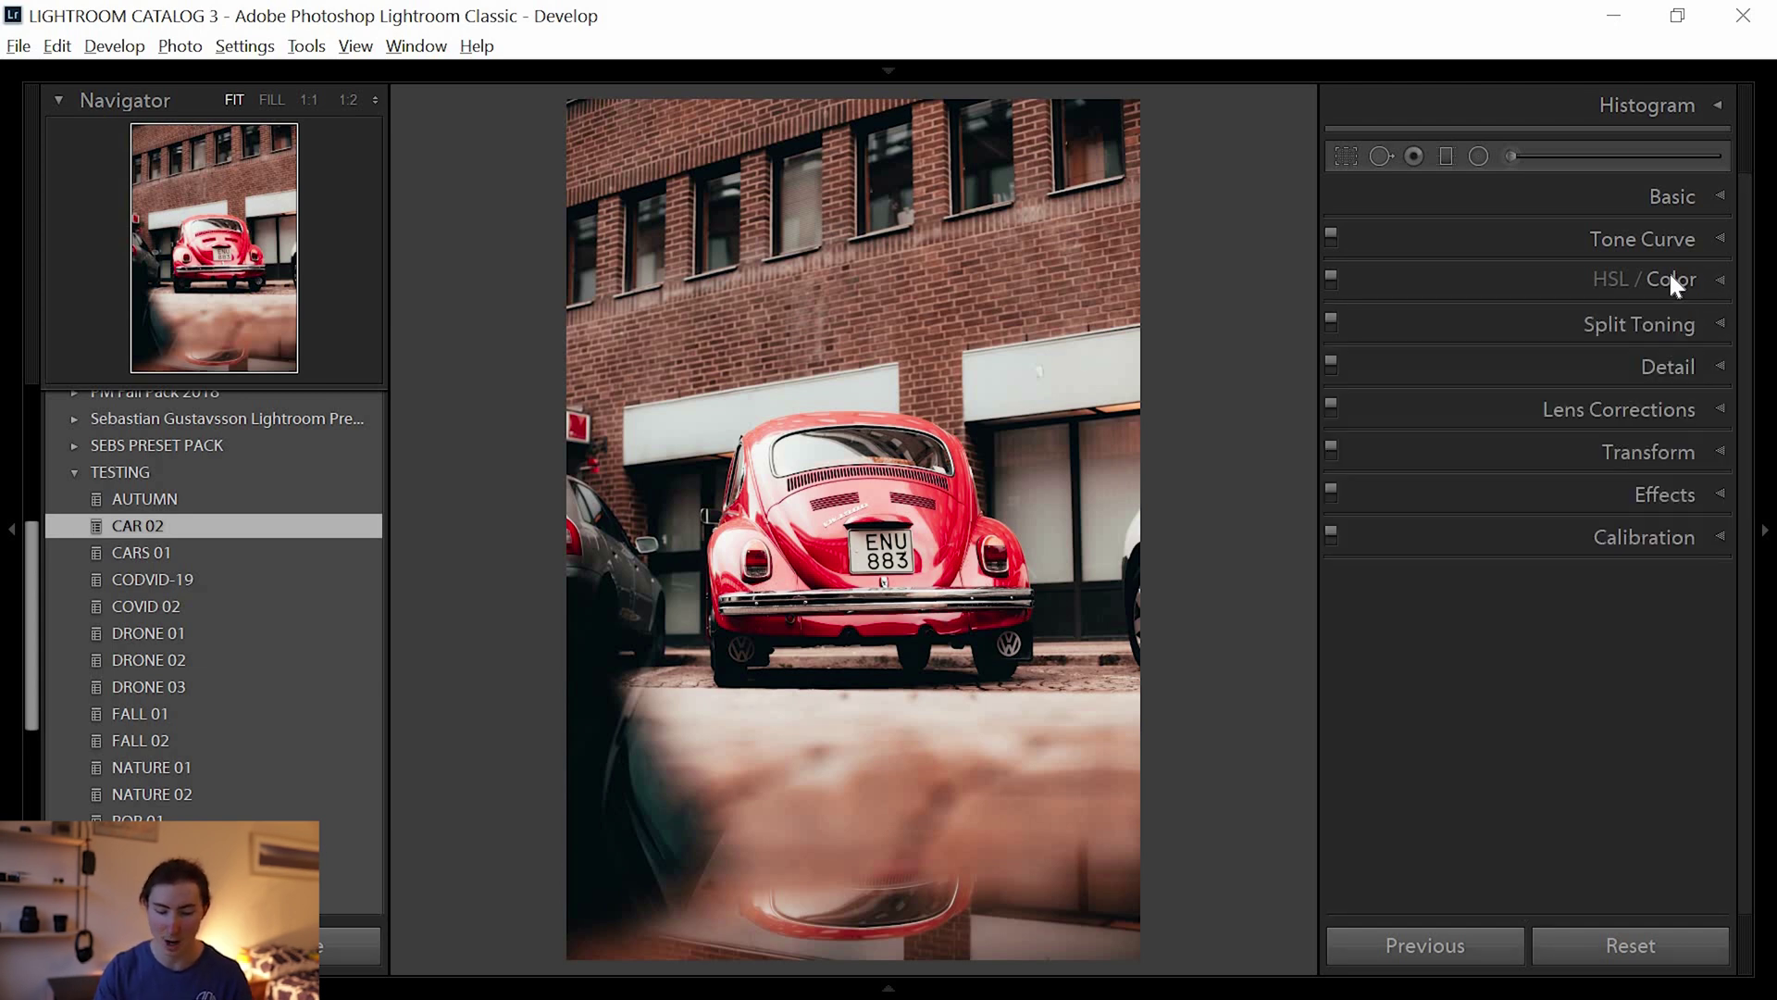
pyautogui.click(1672, 278)
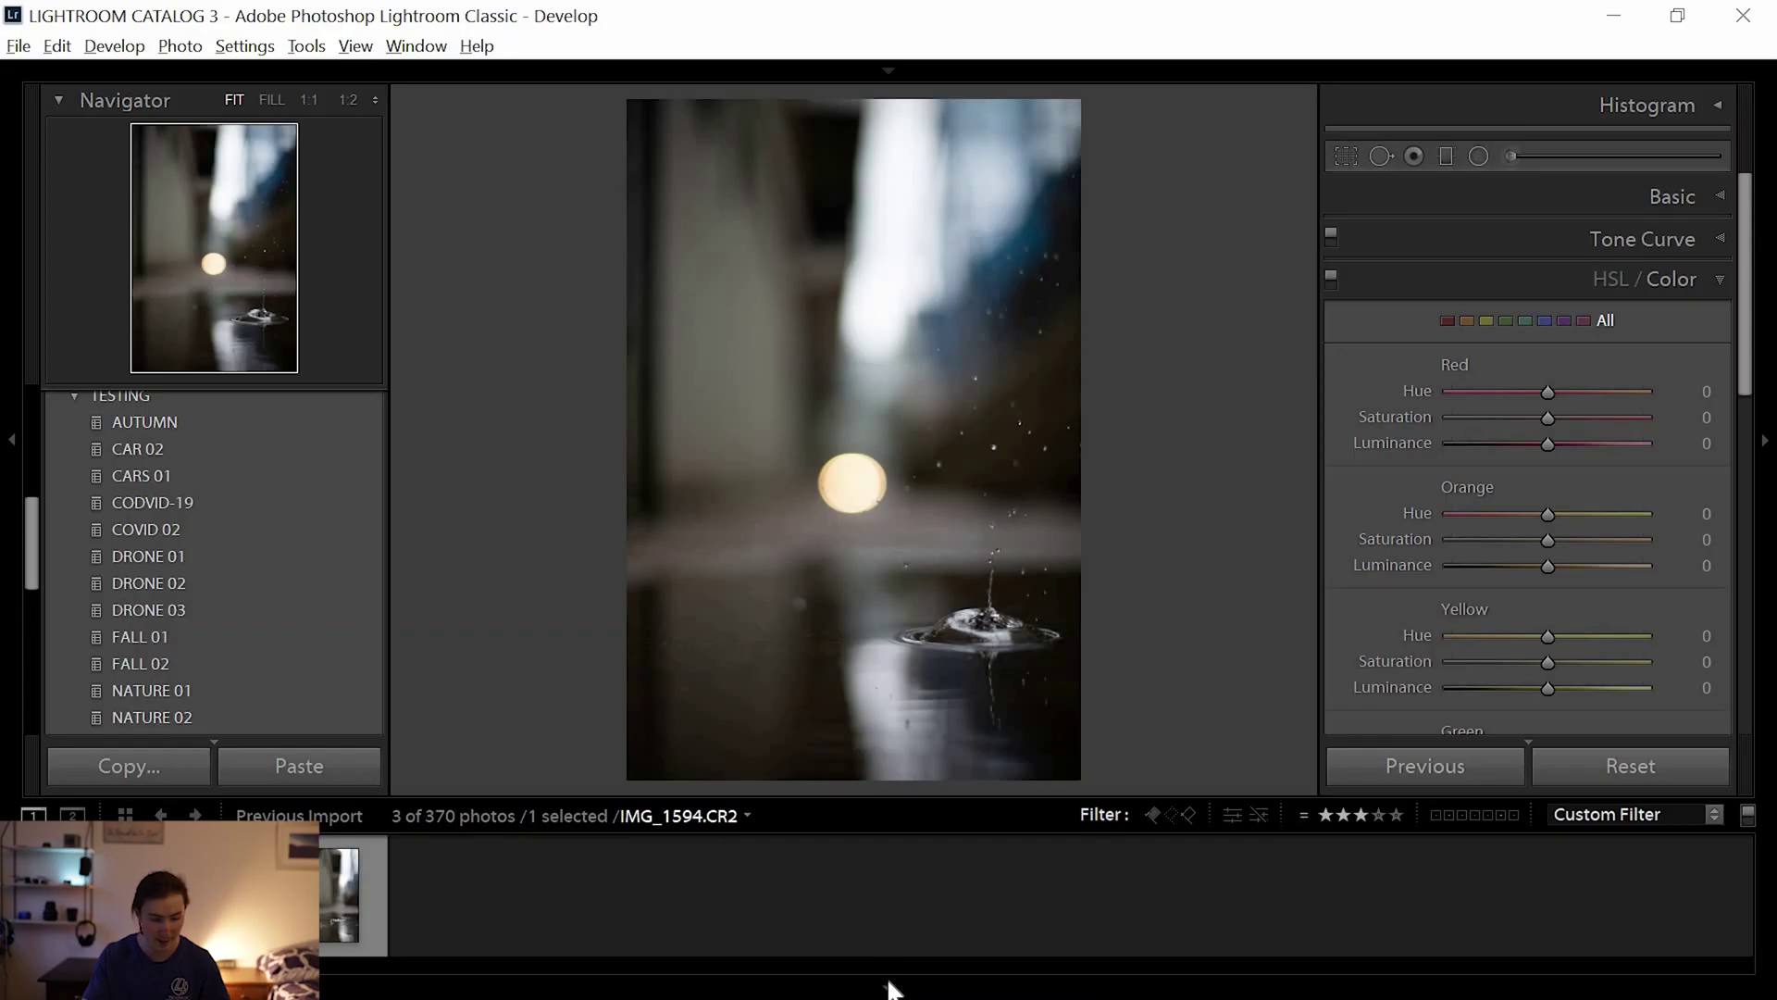
# Hide the filmstrip and the presets area to view the water drop photo IMG_1594.CR2 larger, and check the splash.
pyautogui.click(888, 988)
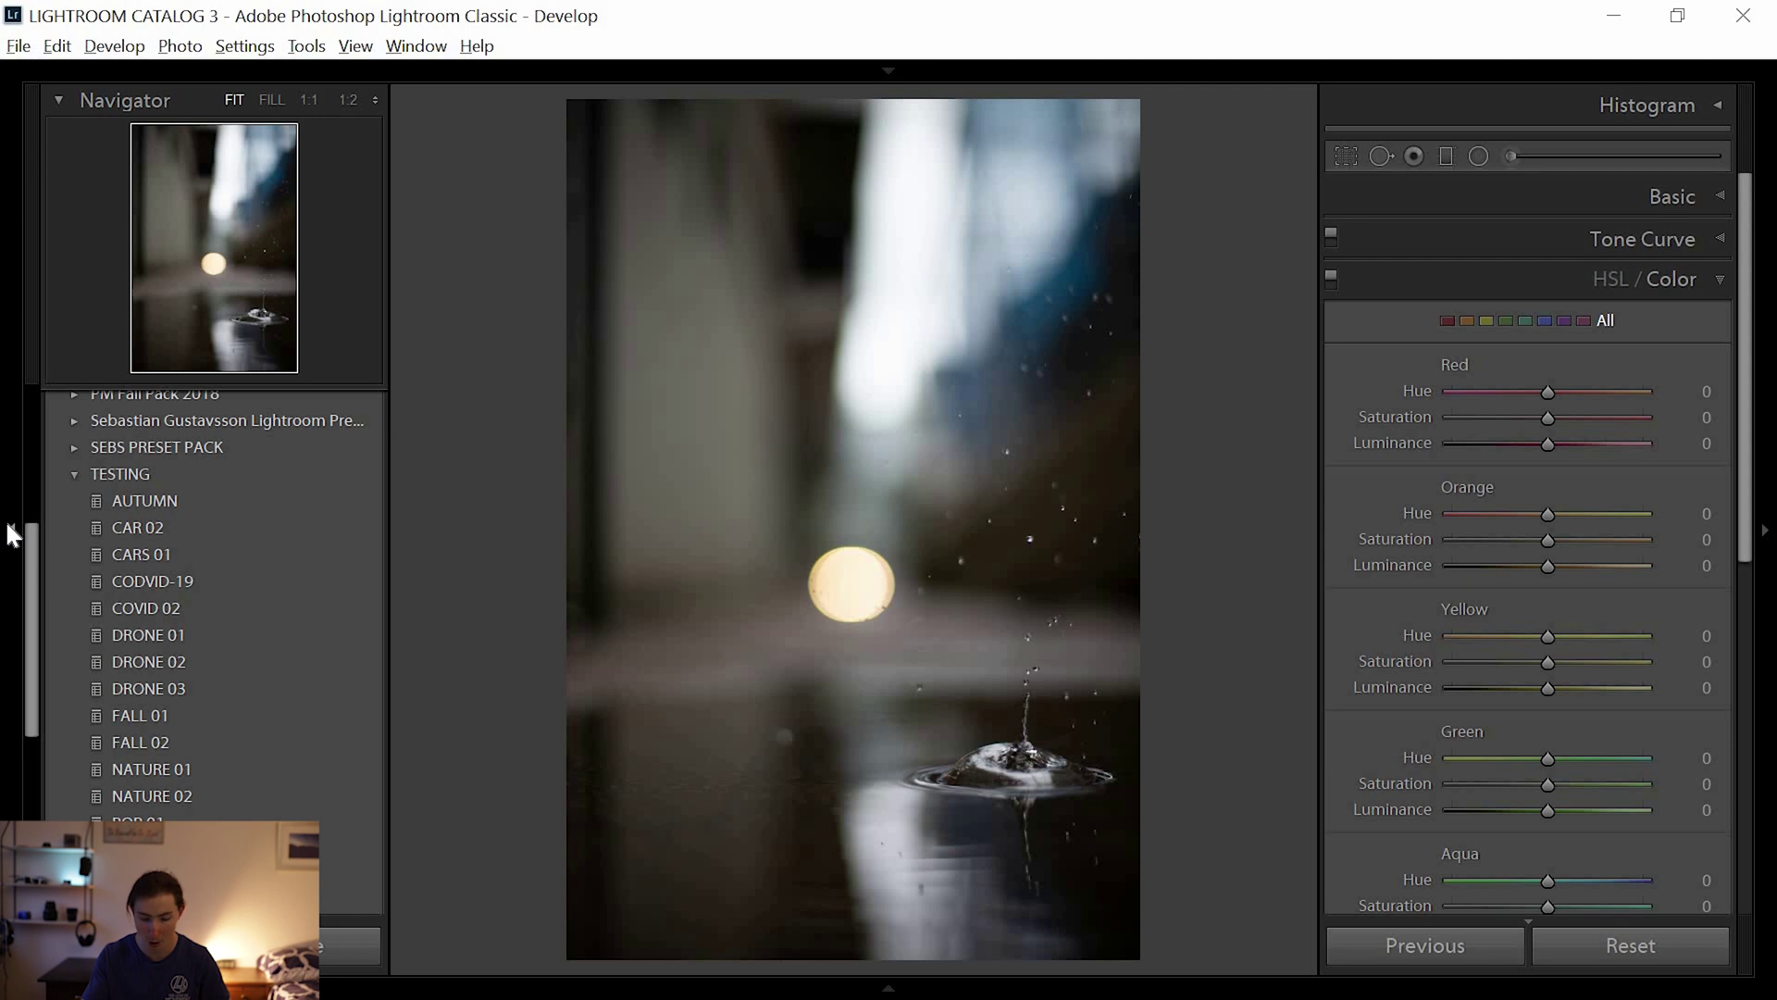
pyautogui.click(10, 535)
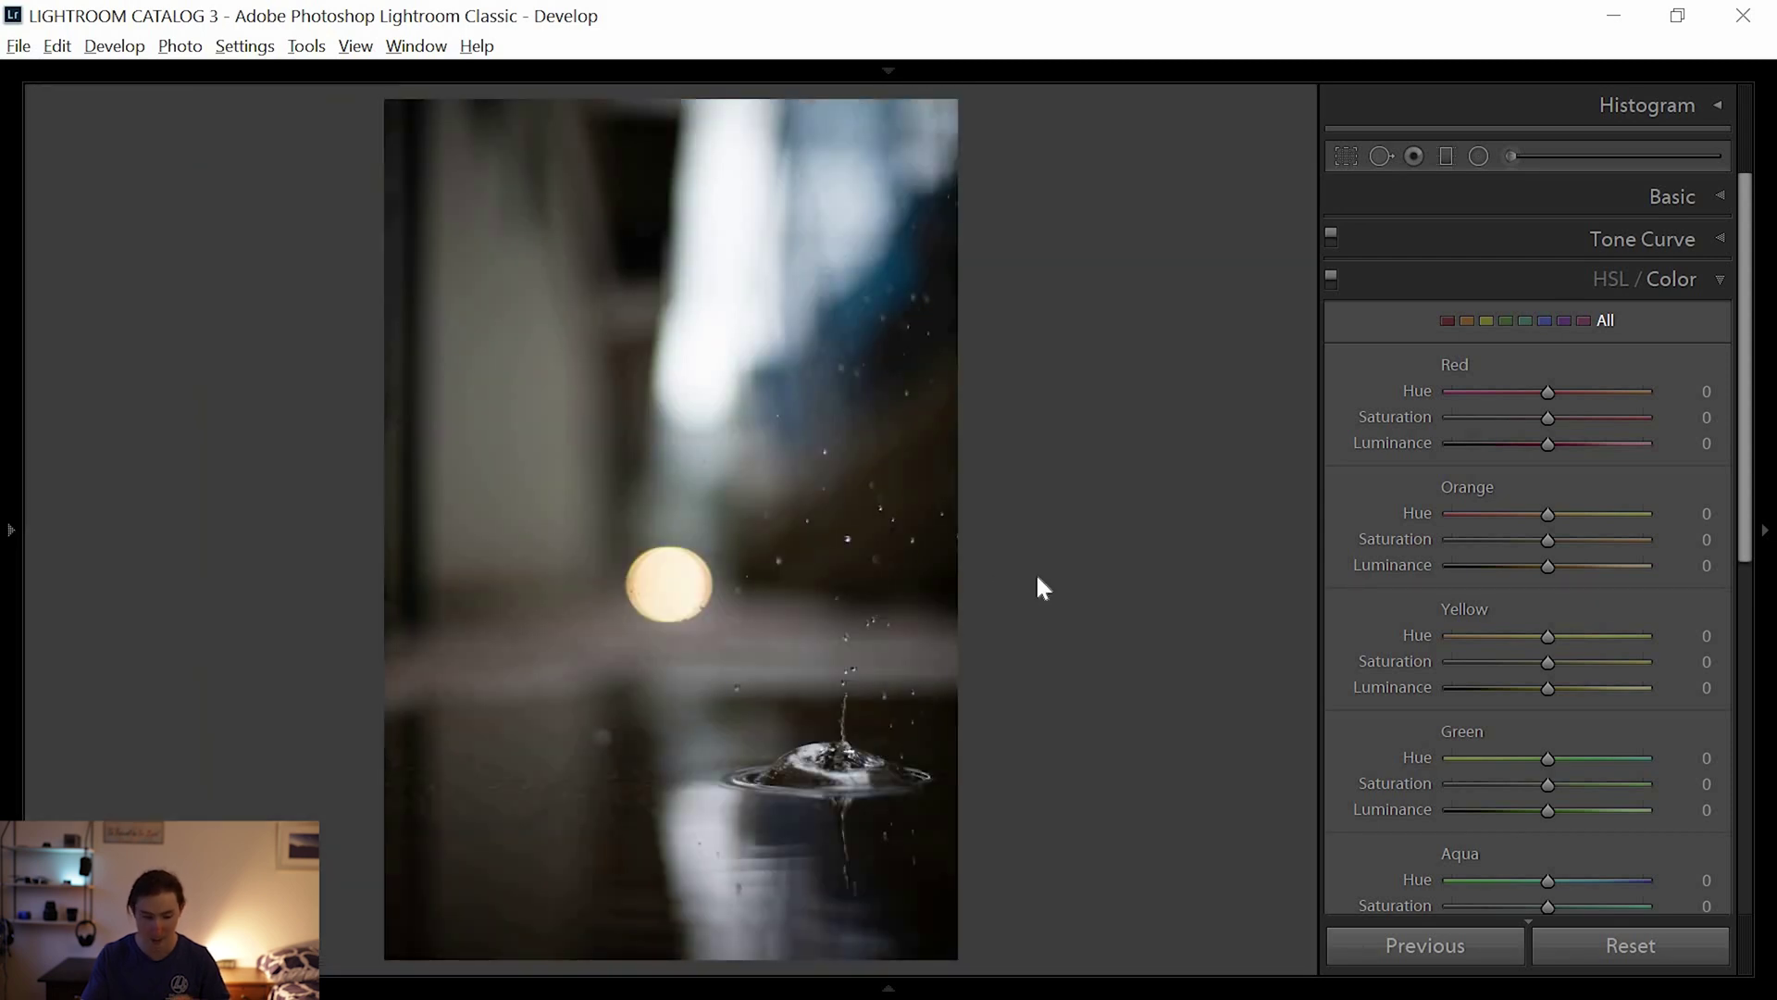
pyautogui.click(803, 711)
pyautogui.click(853, 756)
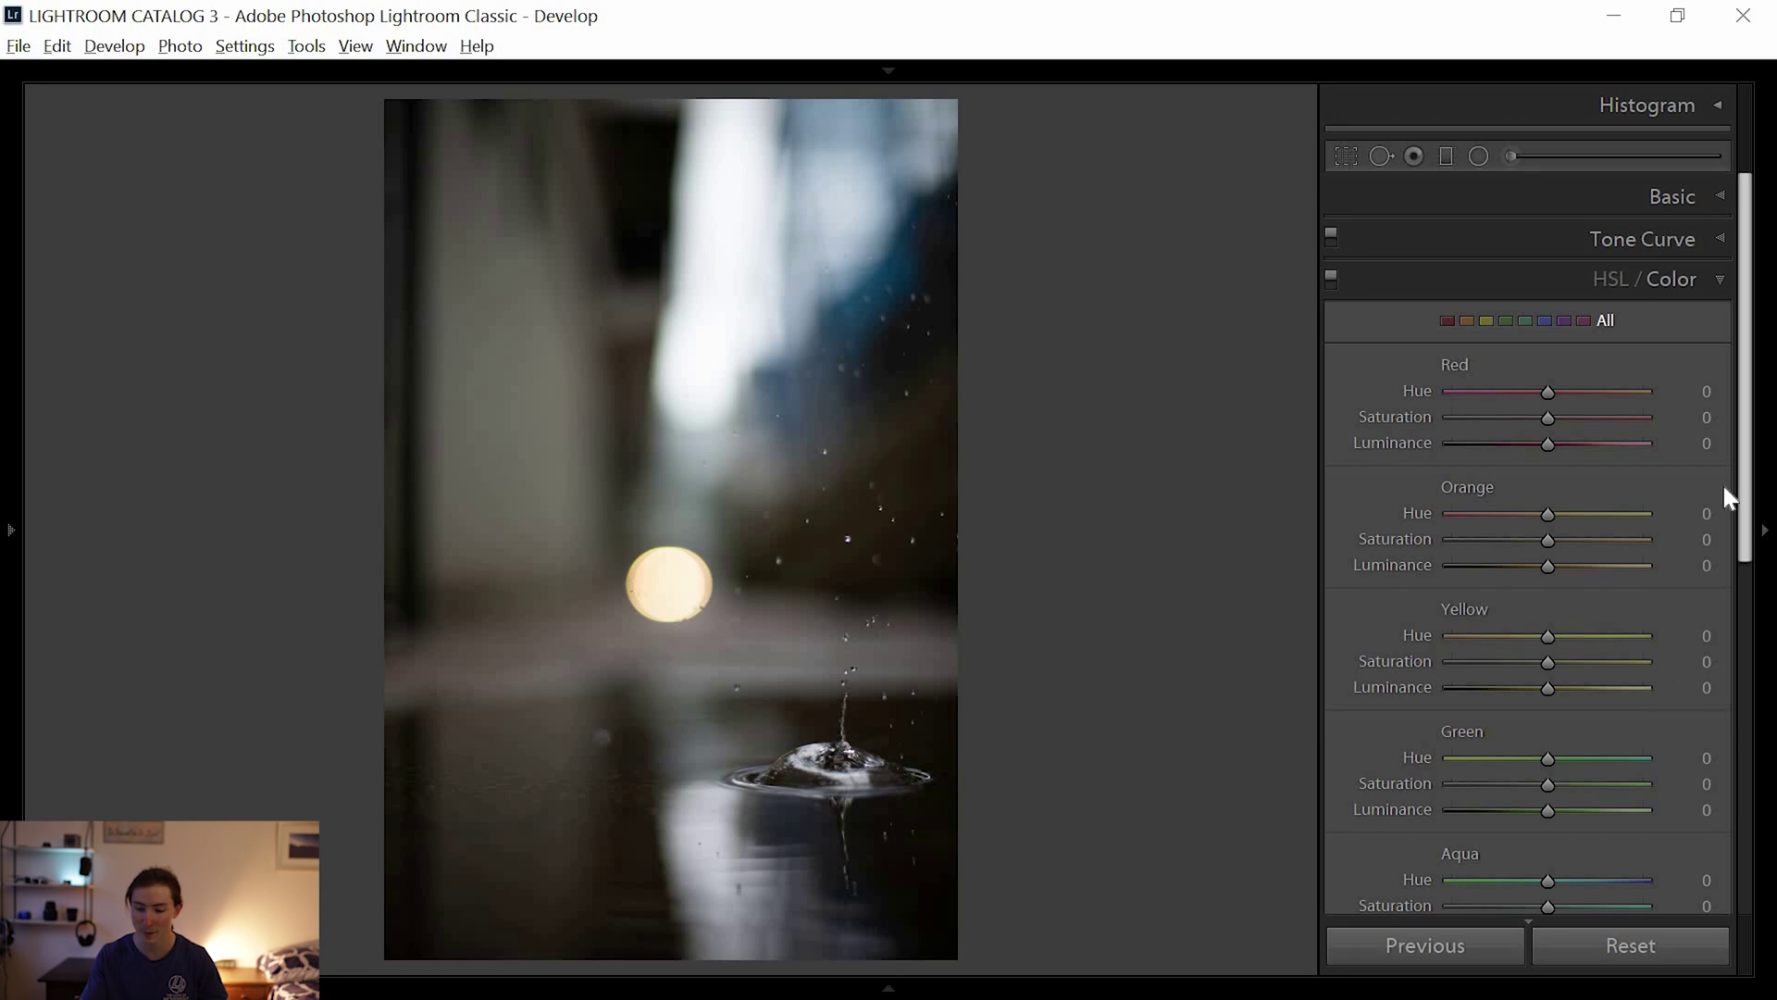
# Open the Basic adjustments, try changing Highlights with the clipping preview, and reset the value to 0.
pyautogui.scroll(-1, 1746, 463)
pyautogui.scroll(1, 1731, 314)
pyautogui.click(1675, 194)
pyautogui.keyDown('alt'); pyautogui.click(1545, 541); pyautogui.keyUp('alt')
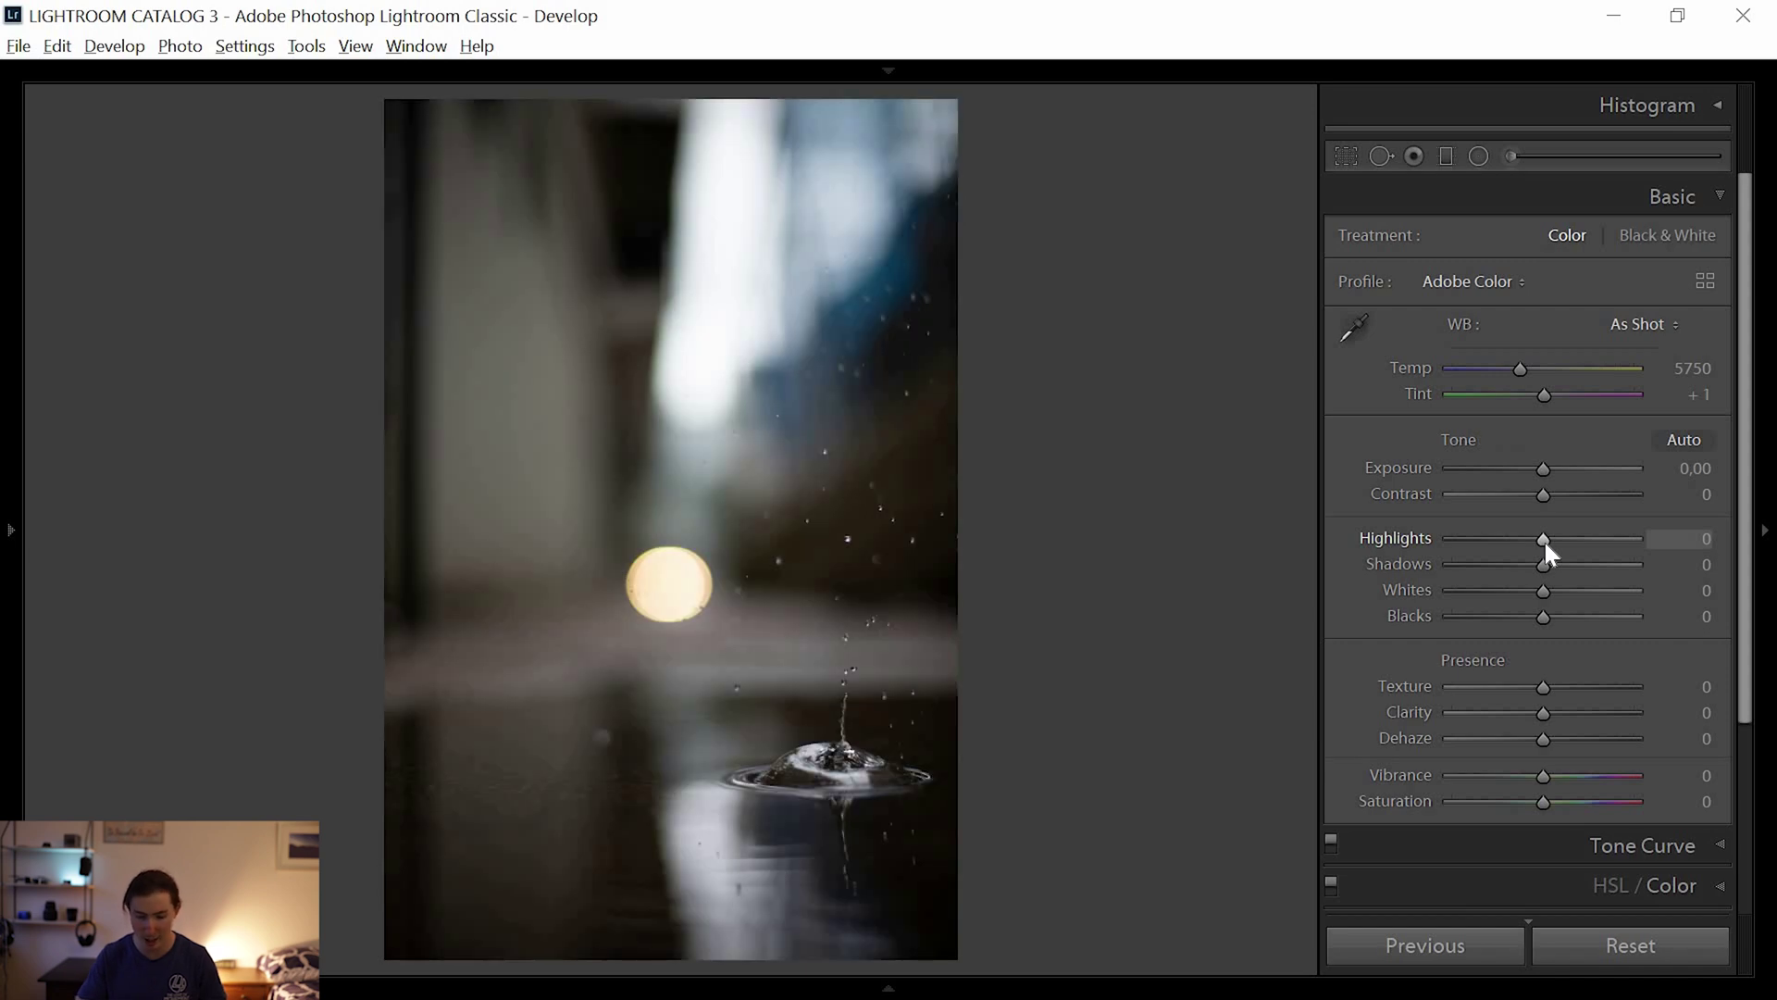
pyautogui.keyDown('alt'); pyautogui.click(1521, 544); pyautogui.keyUp('alt')
pyautogui.moveTo(1581, 520)
pyautogui.mouseDown()
pyautogui.moveTo(1633, 527)
pyautogui.moveTo(1553, 537)
pyautogui.mouseUp()
pyautogui.doubleClick(1552, 537)
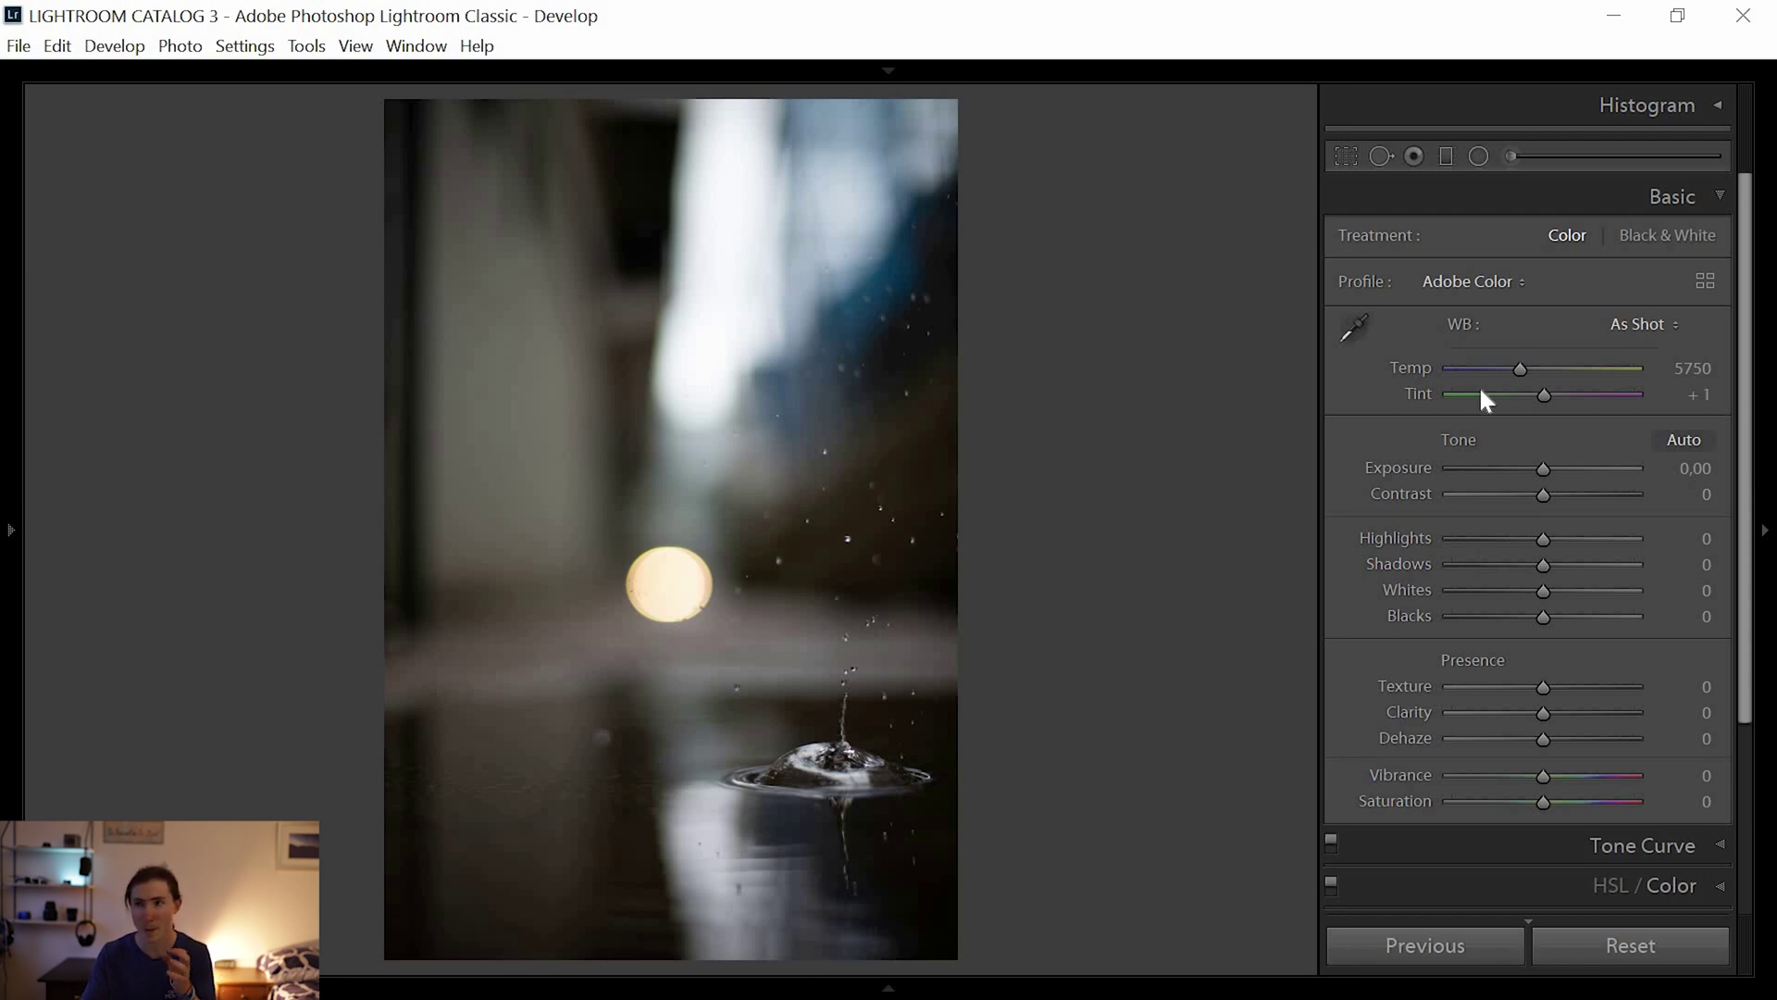
# Cool the white balance temperature to 4778 and raise Shadows to +59 on the water drop photo.
pyautogui.moveTo(1509, 369); pyautogui.dragTo(1500, 373)
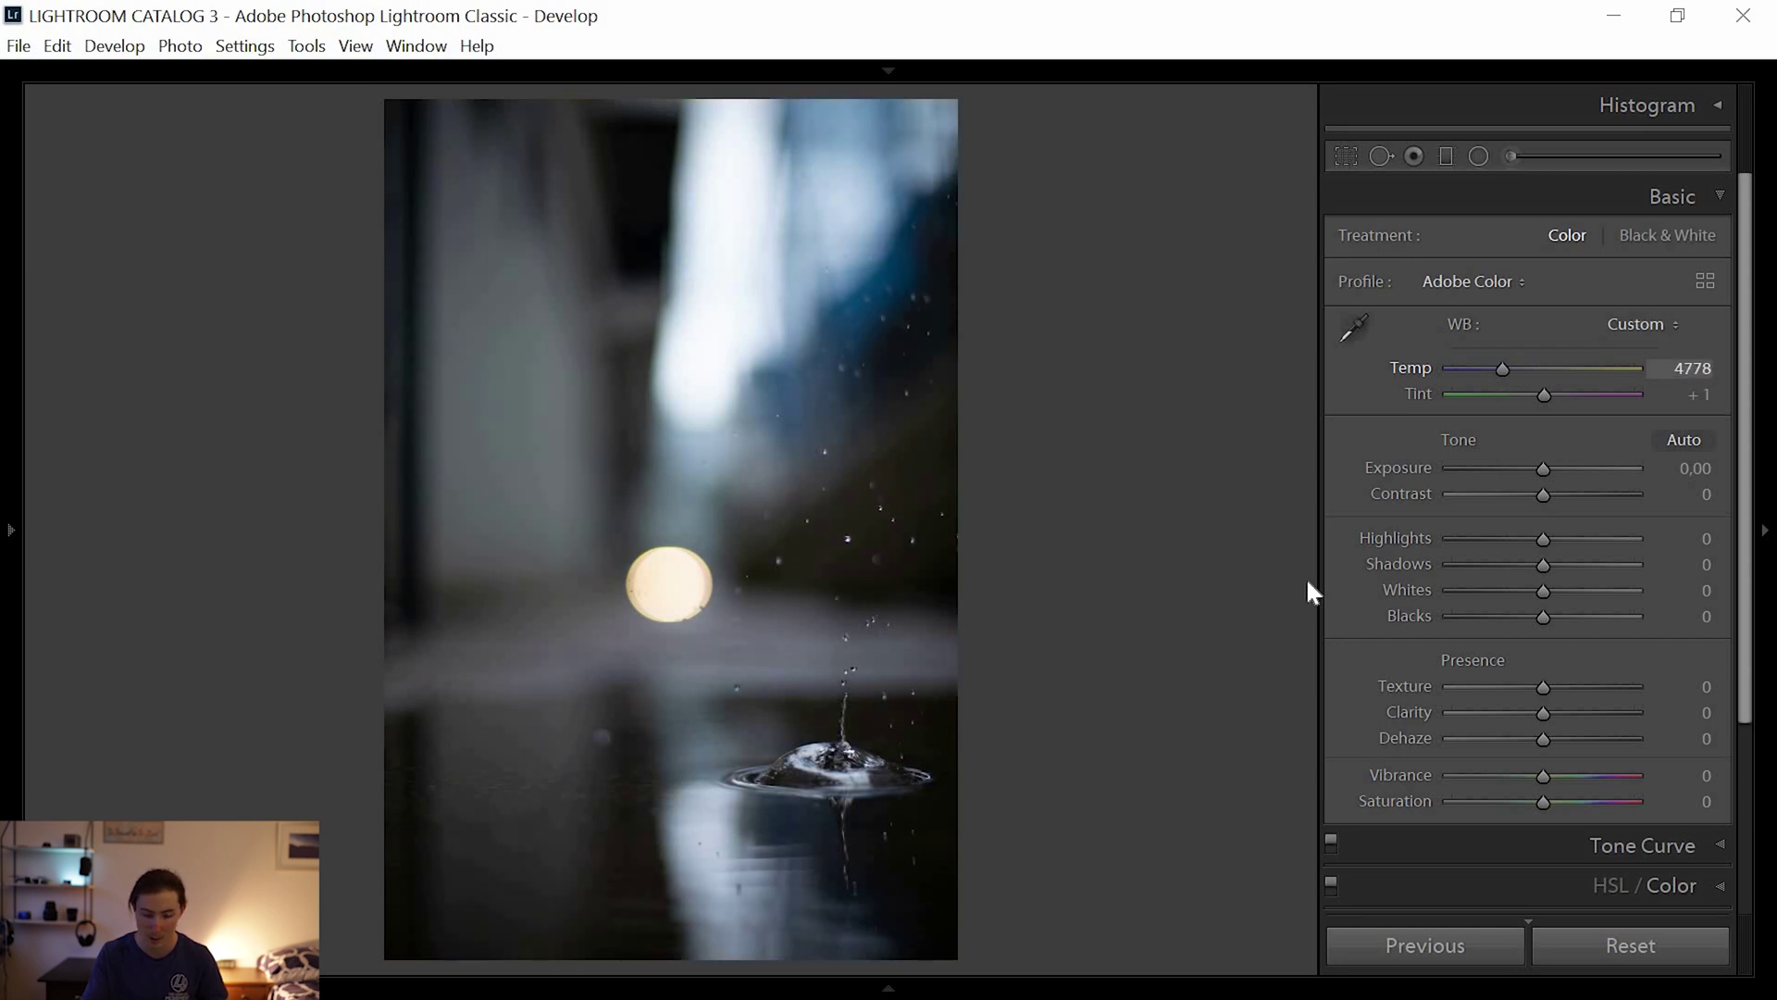
pyautogui.moveTo(789, 854); pyautogui.dragTo(1585, 510)
pyautogui.moveTo(1547, 568); pyautogui.dragTo(1741, 555)
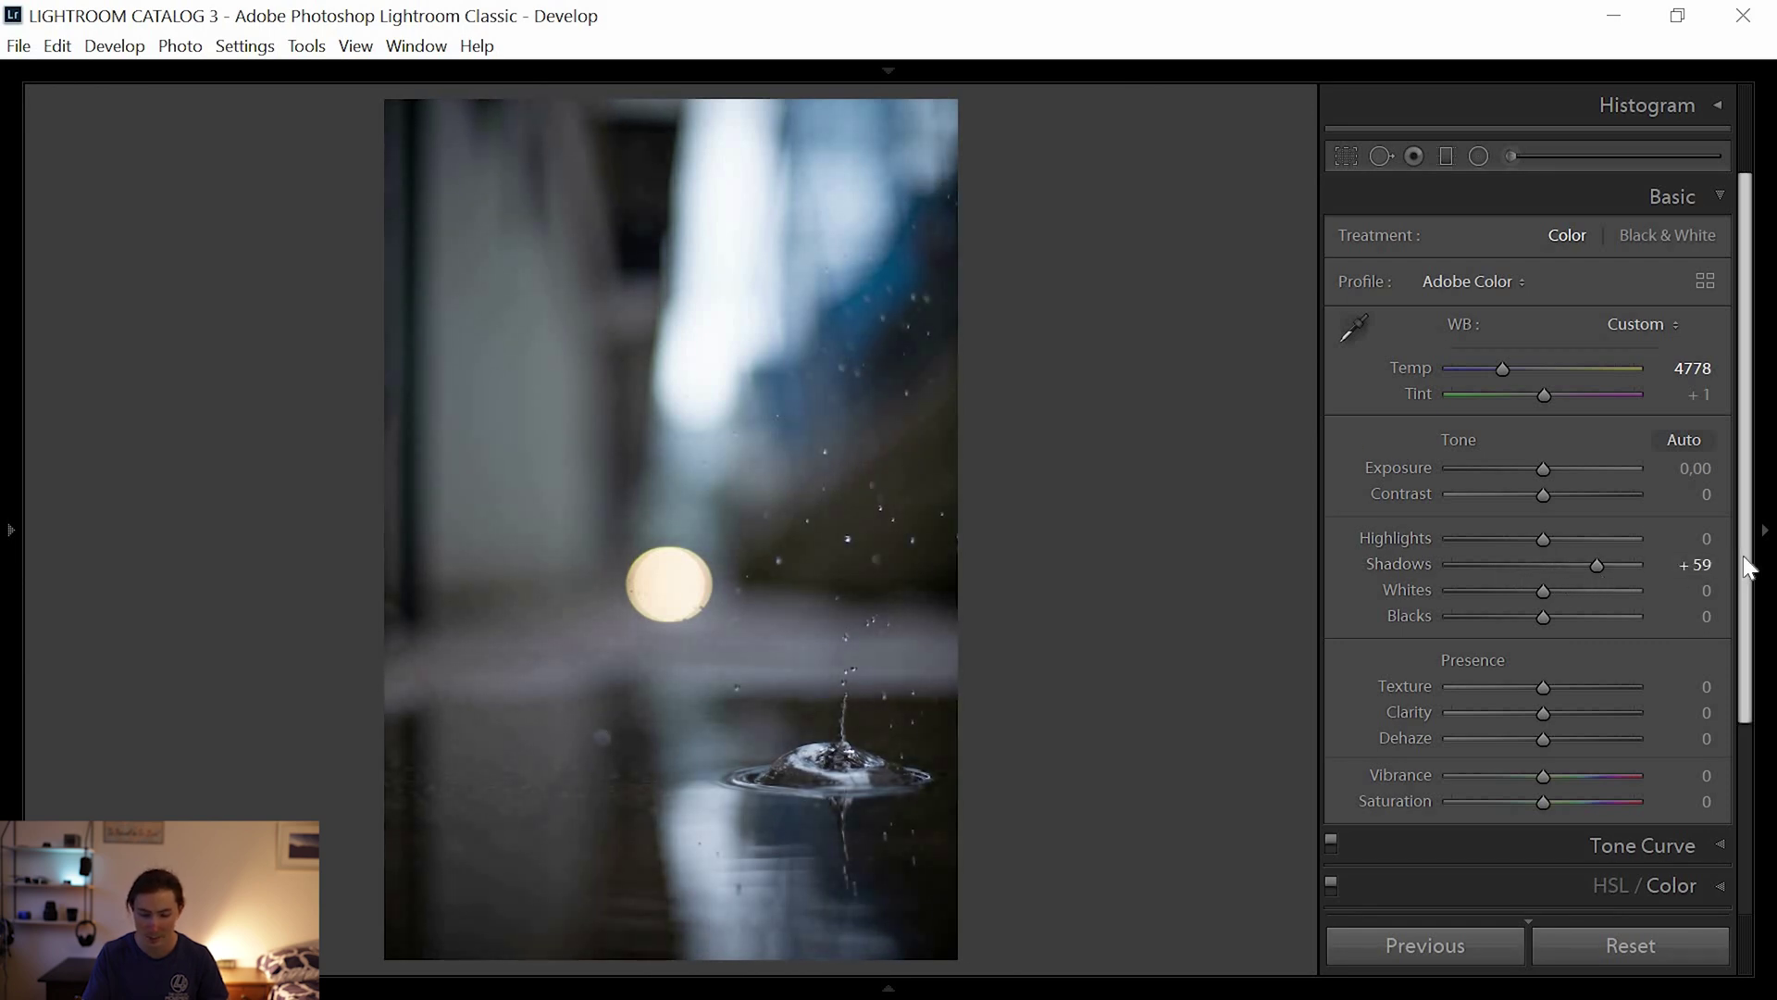
# Raise Clarity to +56 and Texture to +36 to emphasise the water splash.
pyautogui.scroll(-2, 1536, 625)
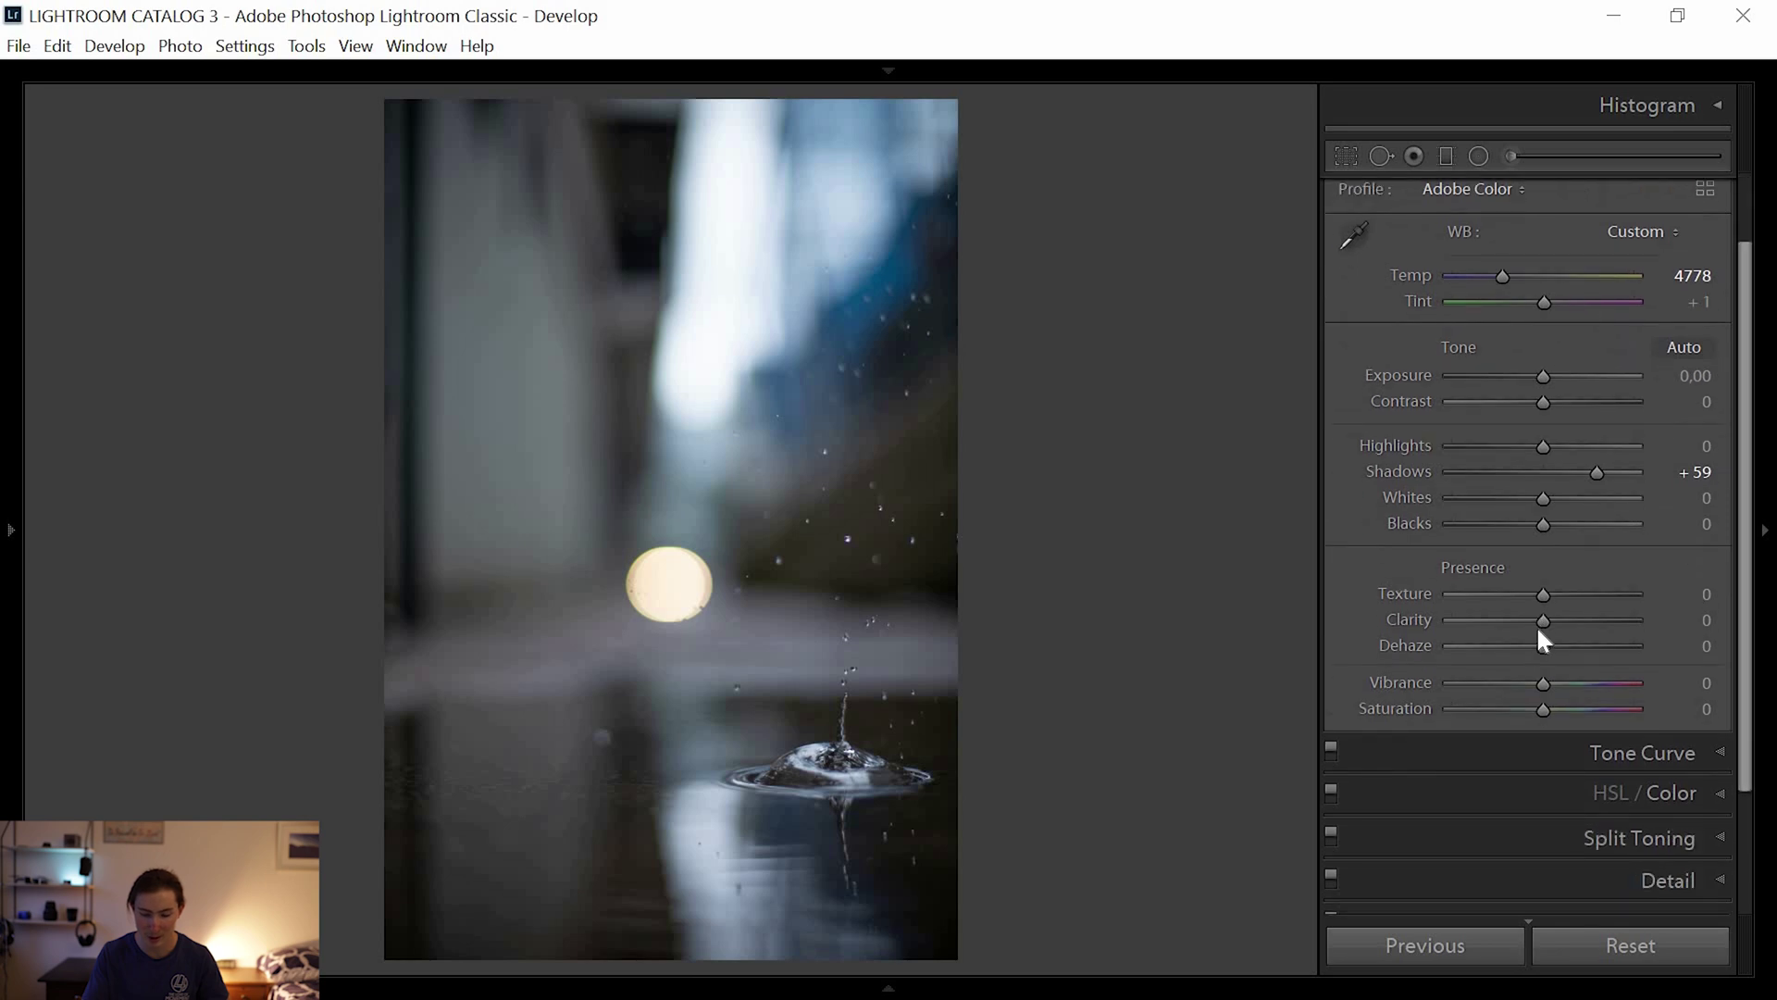
pyautogui.click(1590, 620)
pyautogui.click(1597, 625)
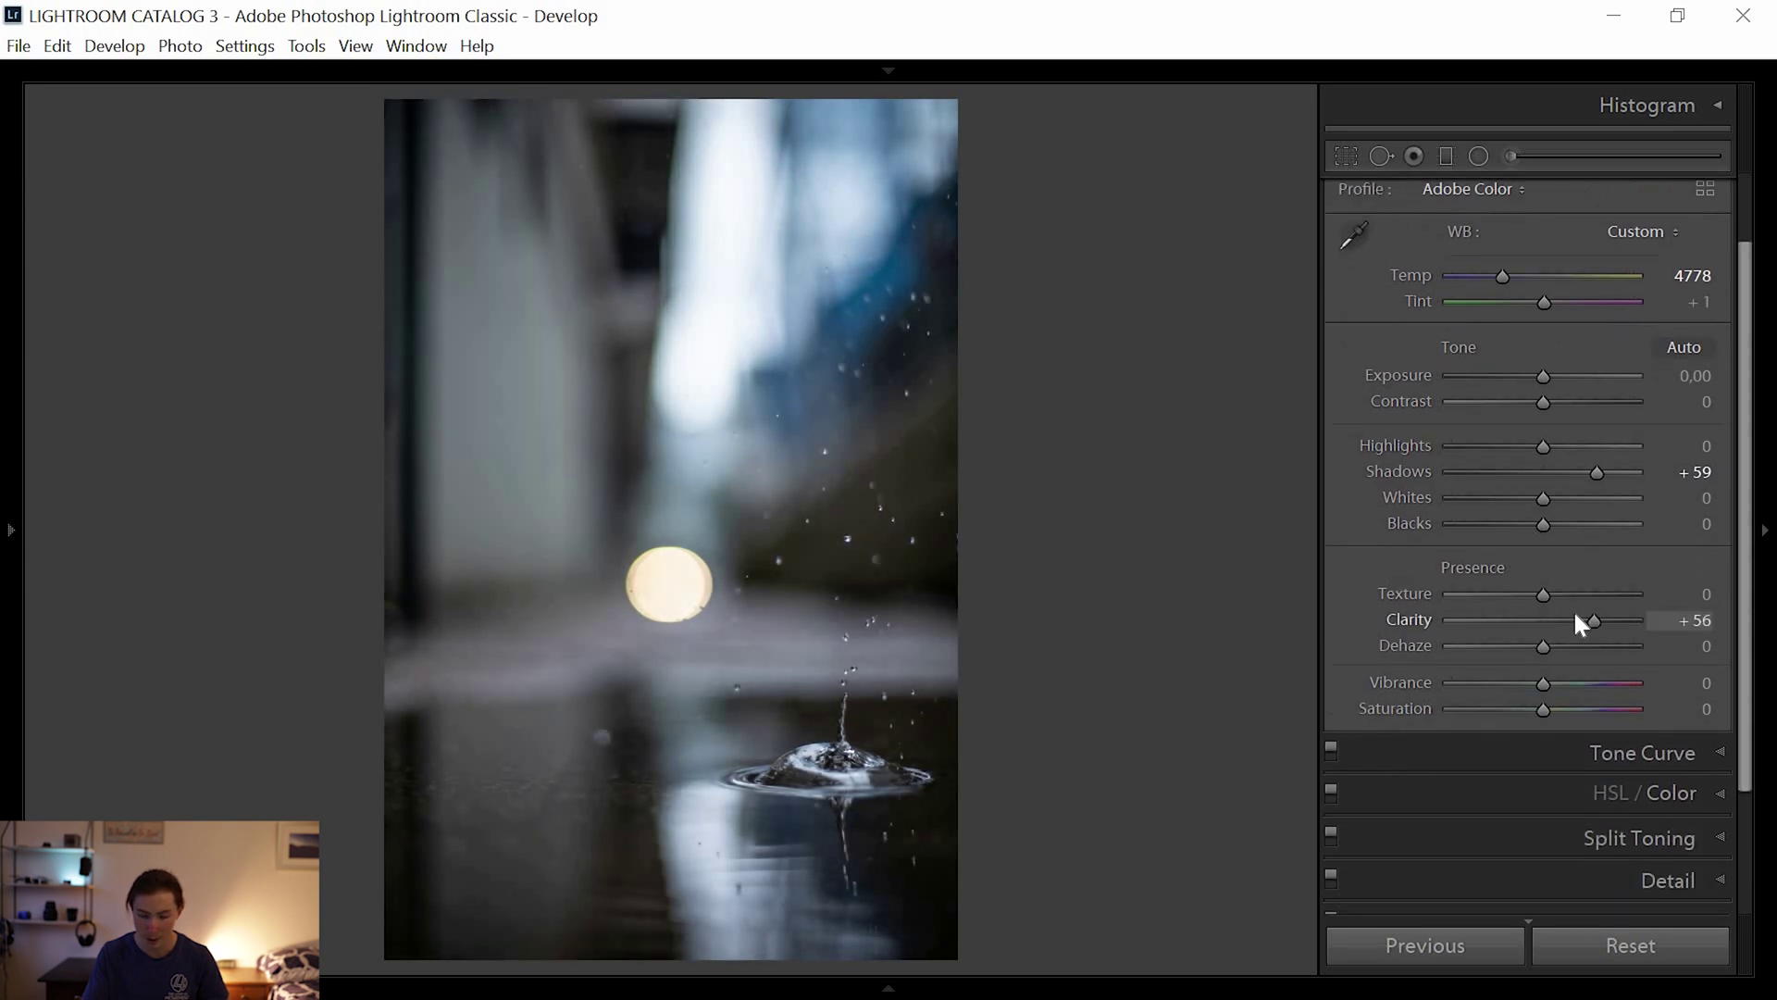
pyautogui.click(1579, 595)
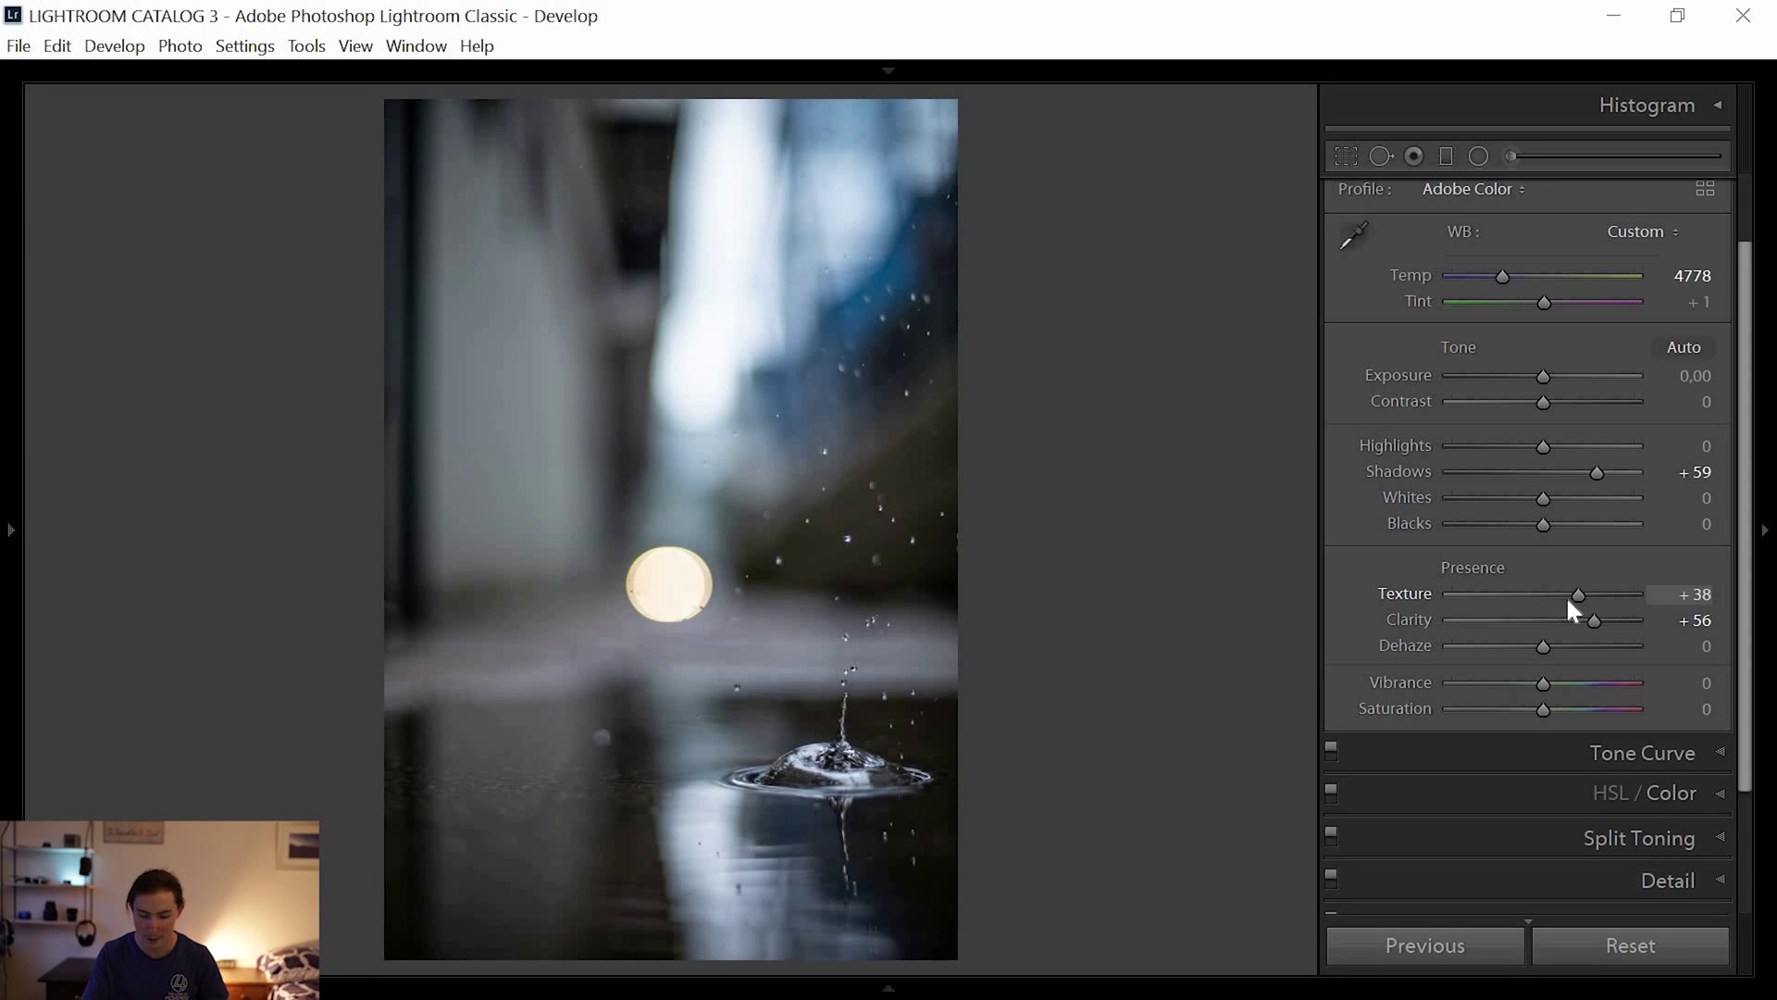
pyautogui.click(1579, 598)
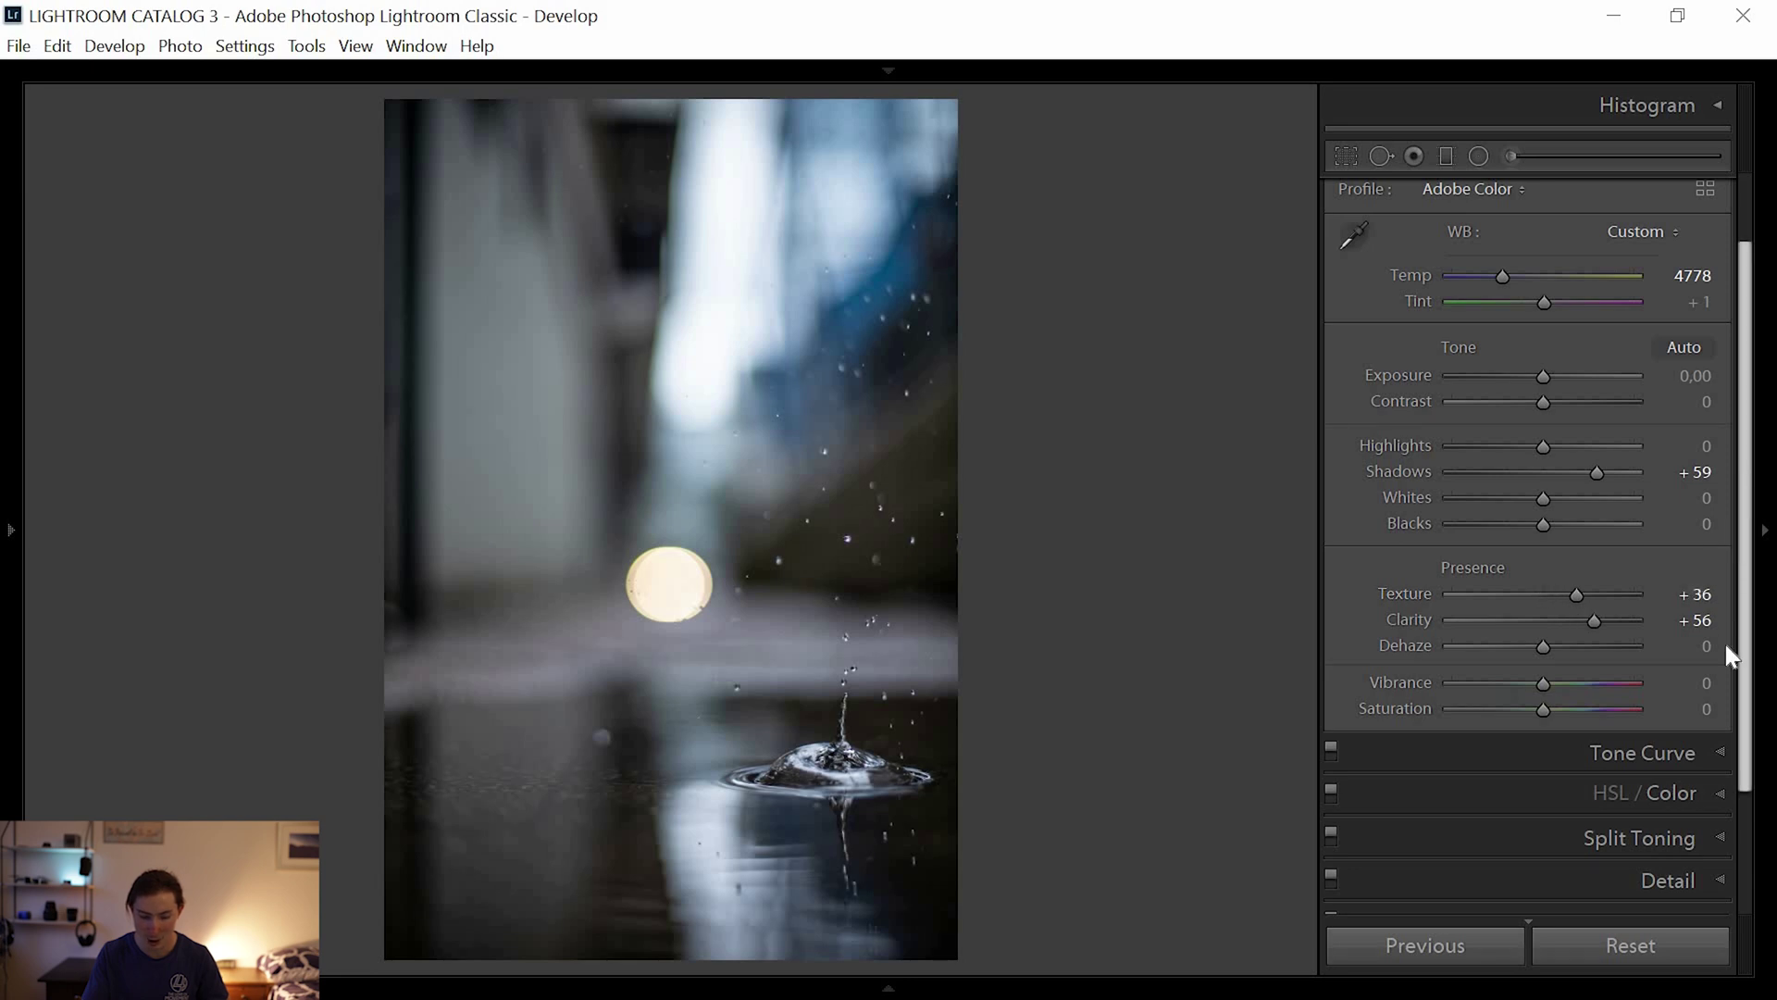
# Shape the RGB tone curve into an S with raised highlights, shadows at about 23.9 / 17.6 %, and a lifted black point.
pyautogui.scroll(-3, 1712, 648)
pyautogui.click(1676, 630)
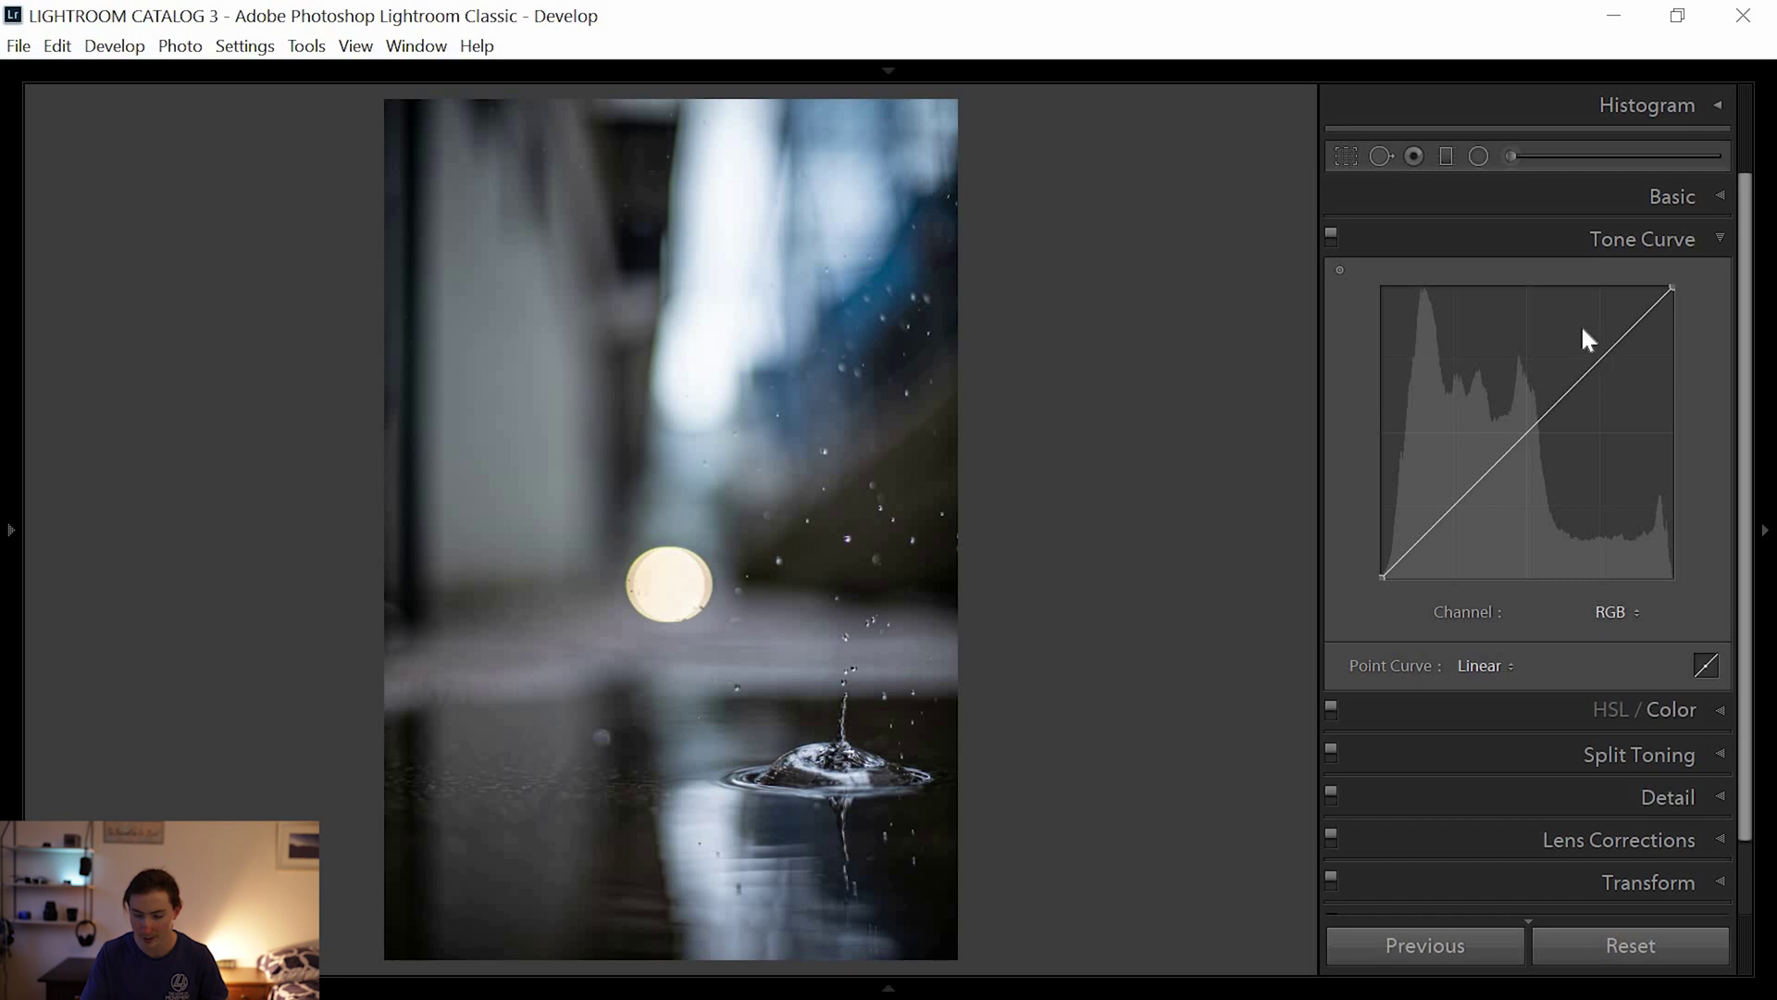
pyautogui.moveTo(1594, 365); pyautogui.dragTo(1593, 352)
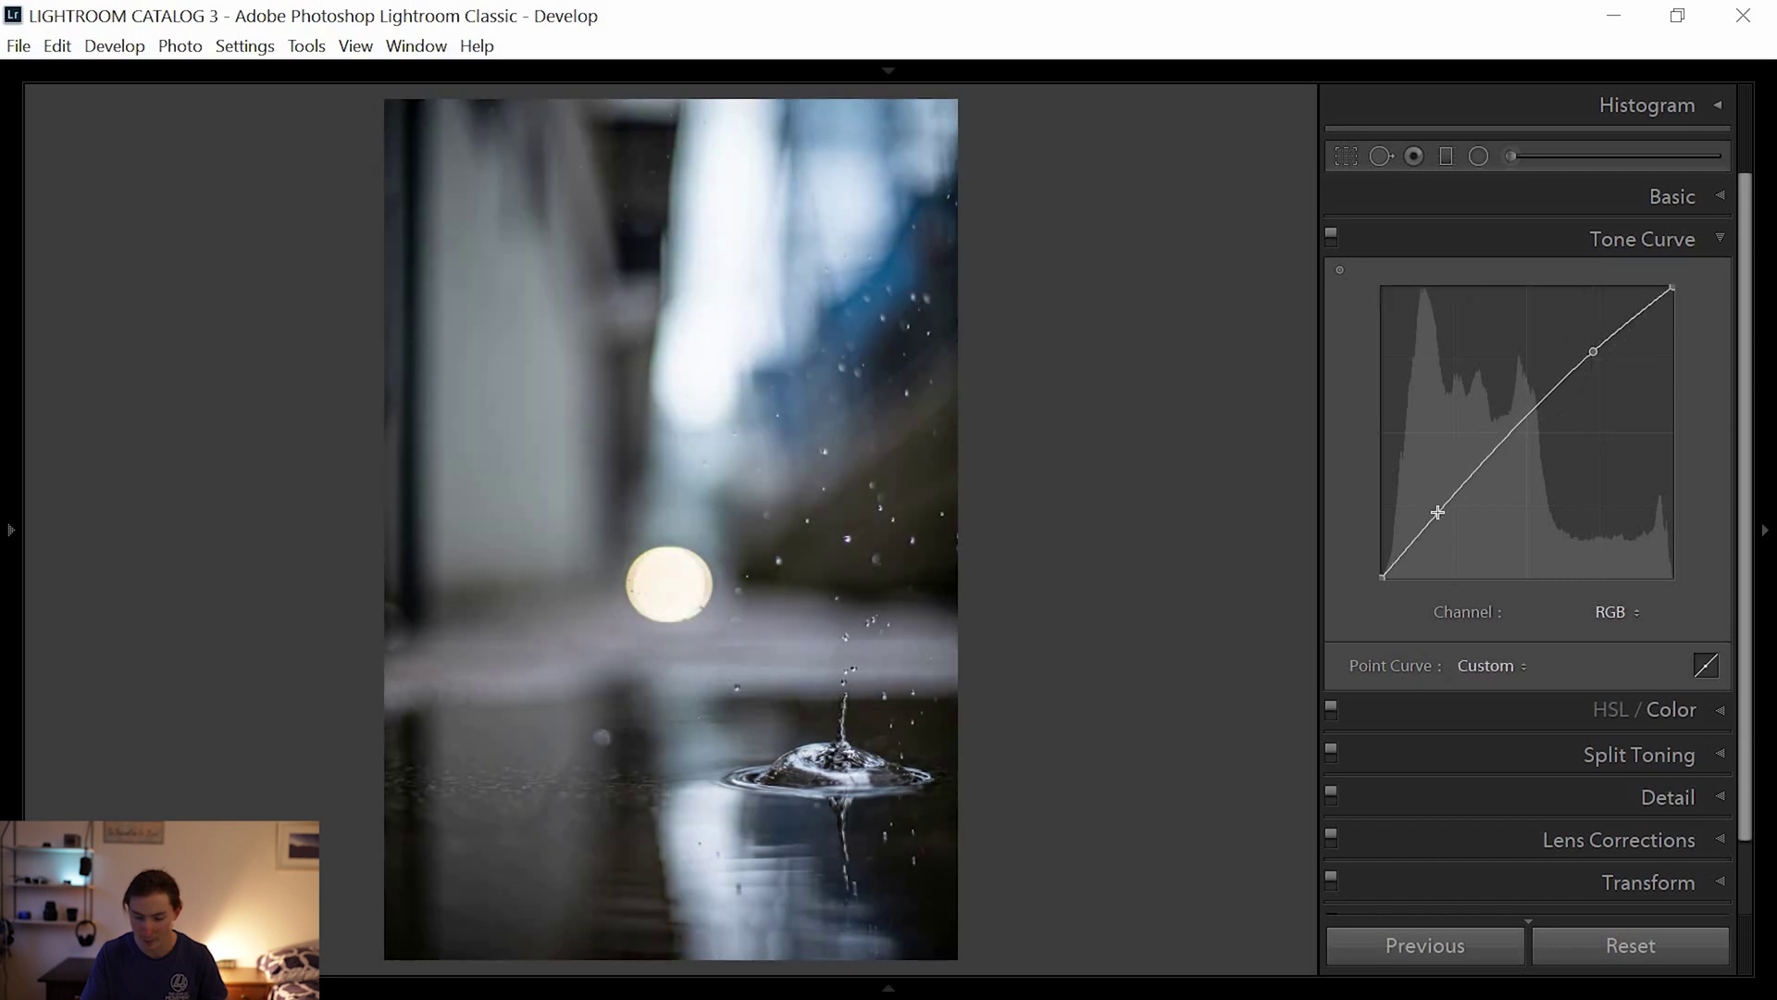
pyautogui.moveTo(1447, 509); pyautogui.dragTo(1451, 528)
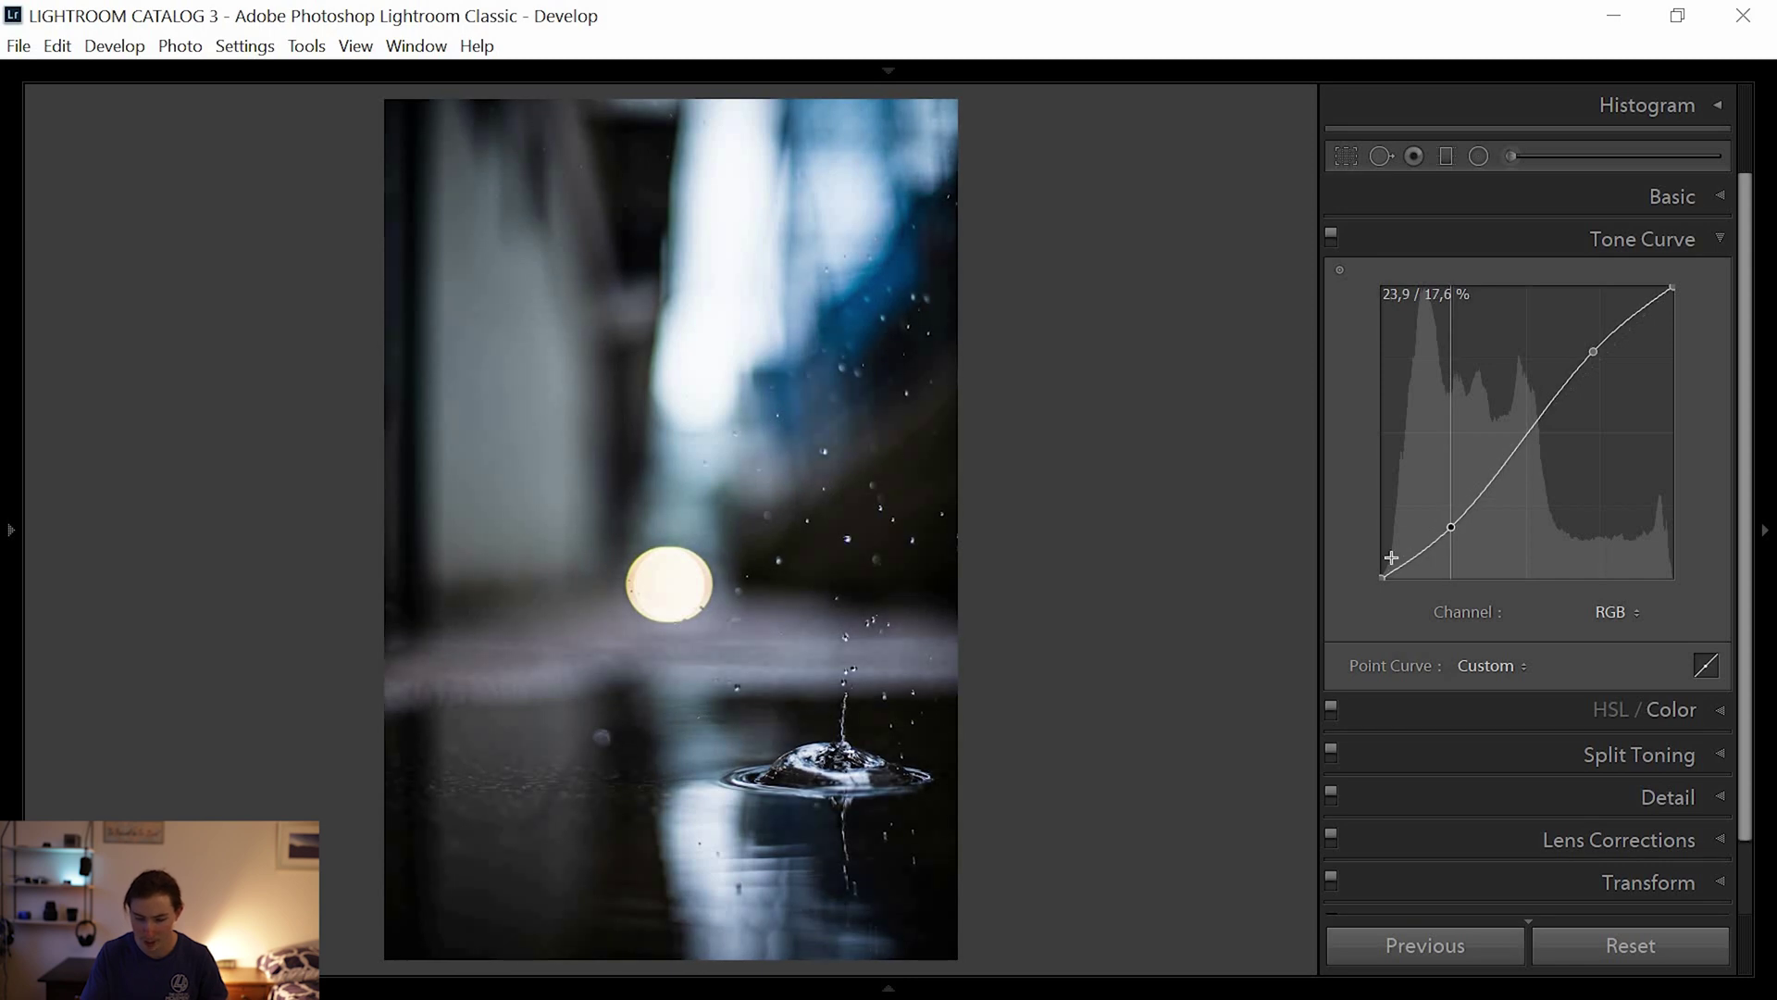
pyautogui.moveTo(1383, 579); pyautogui.dragTo(1339, 562)
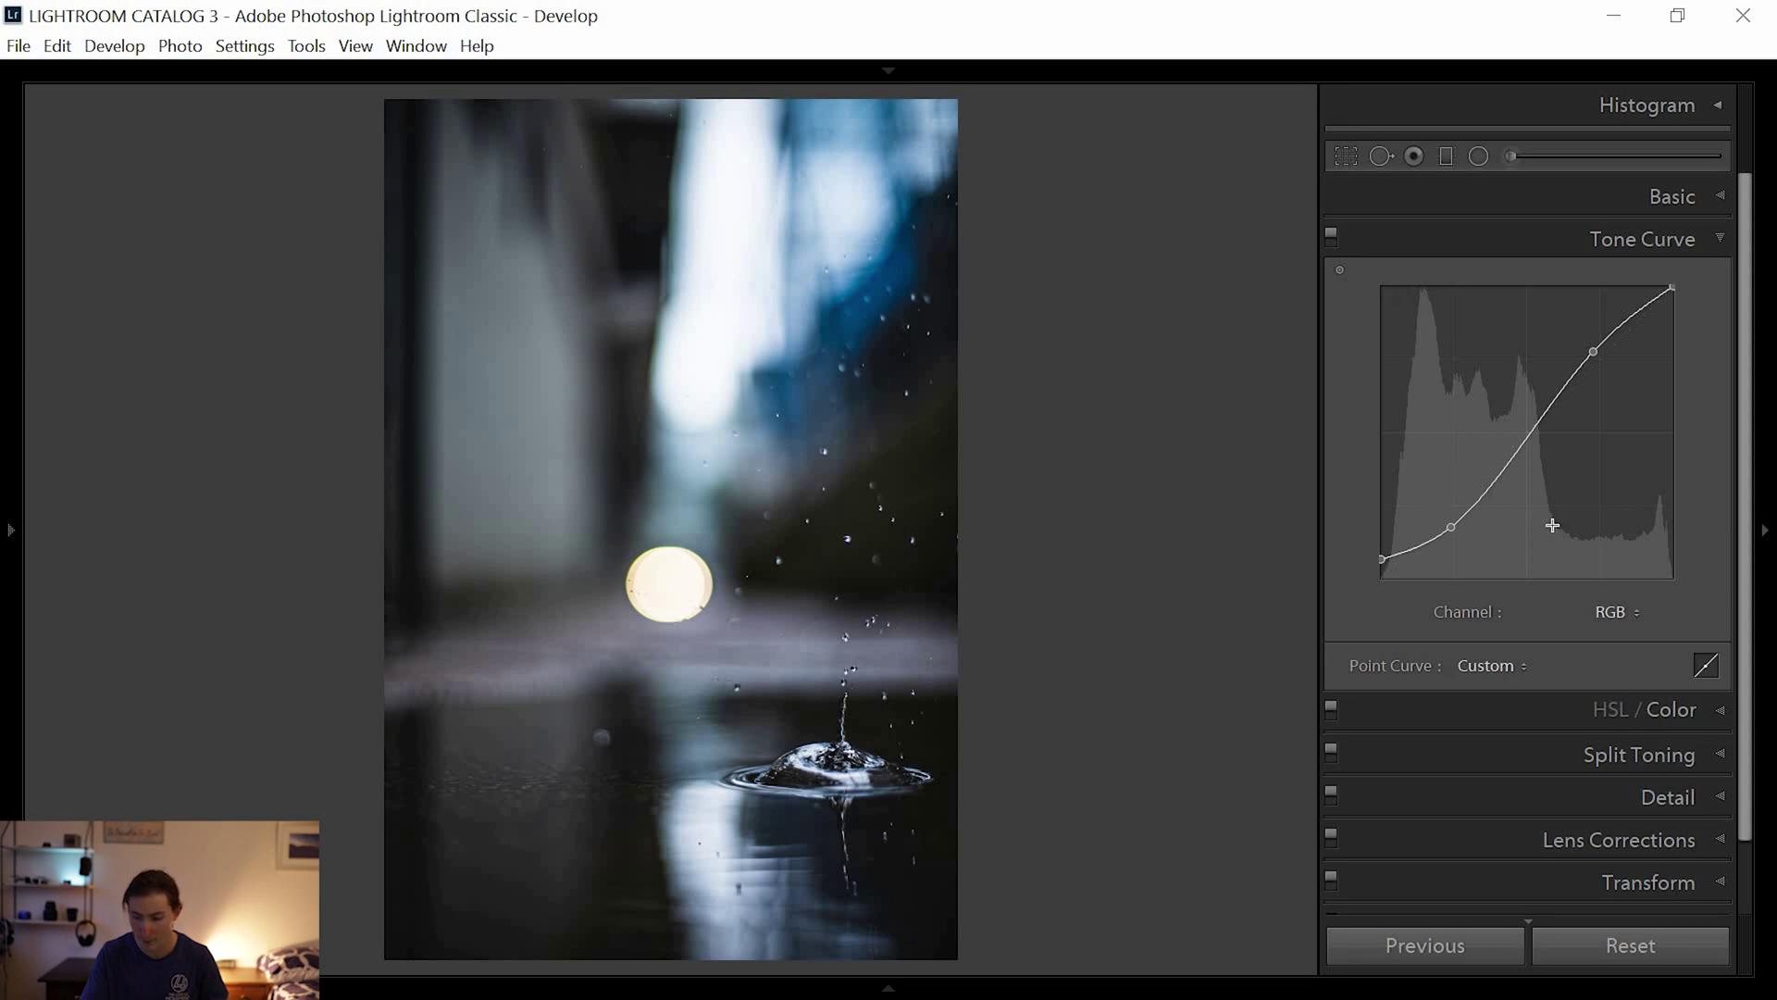
# Add S-curves to the Red, Green and Blue channels, with Red points at about 23.1 / 17.6 % and 74.1 / 79.2 %.
pyautogui.click(1598, 611)
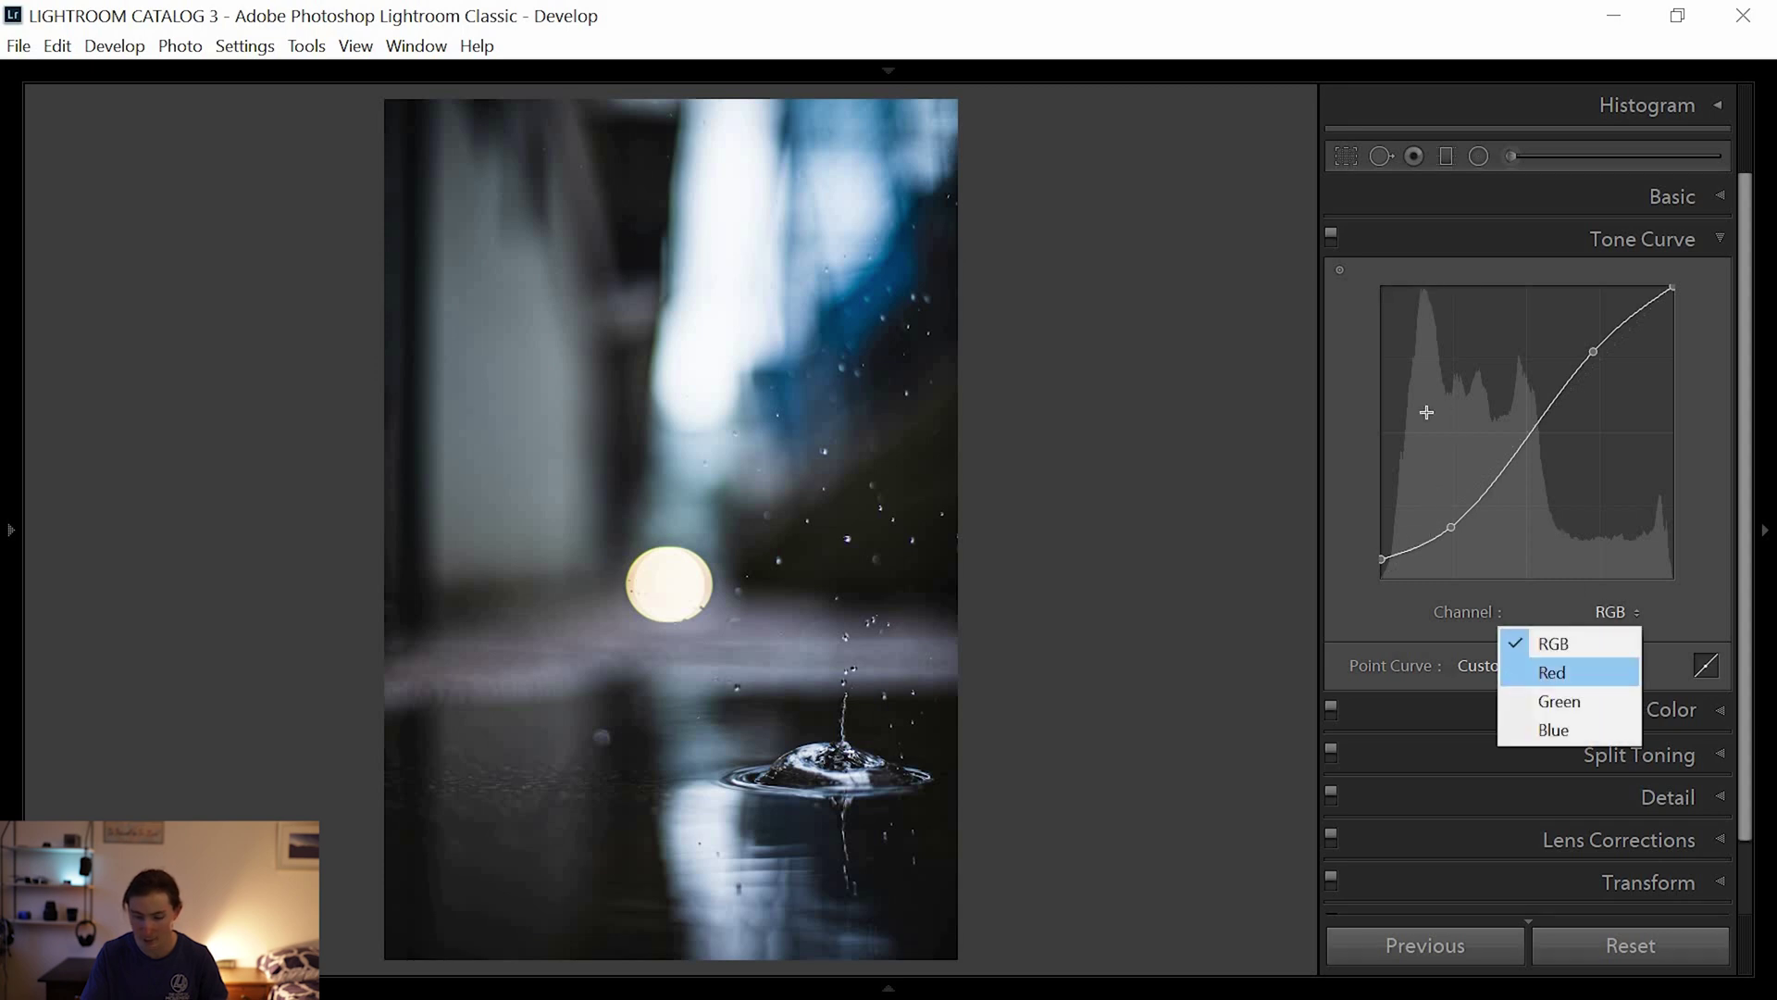
pyautogui.click(1544, 672)
pyautogui.moveTo(1447, 497); pyautogui.dragTo(1448, 527)
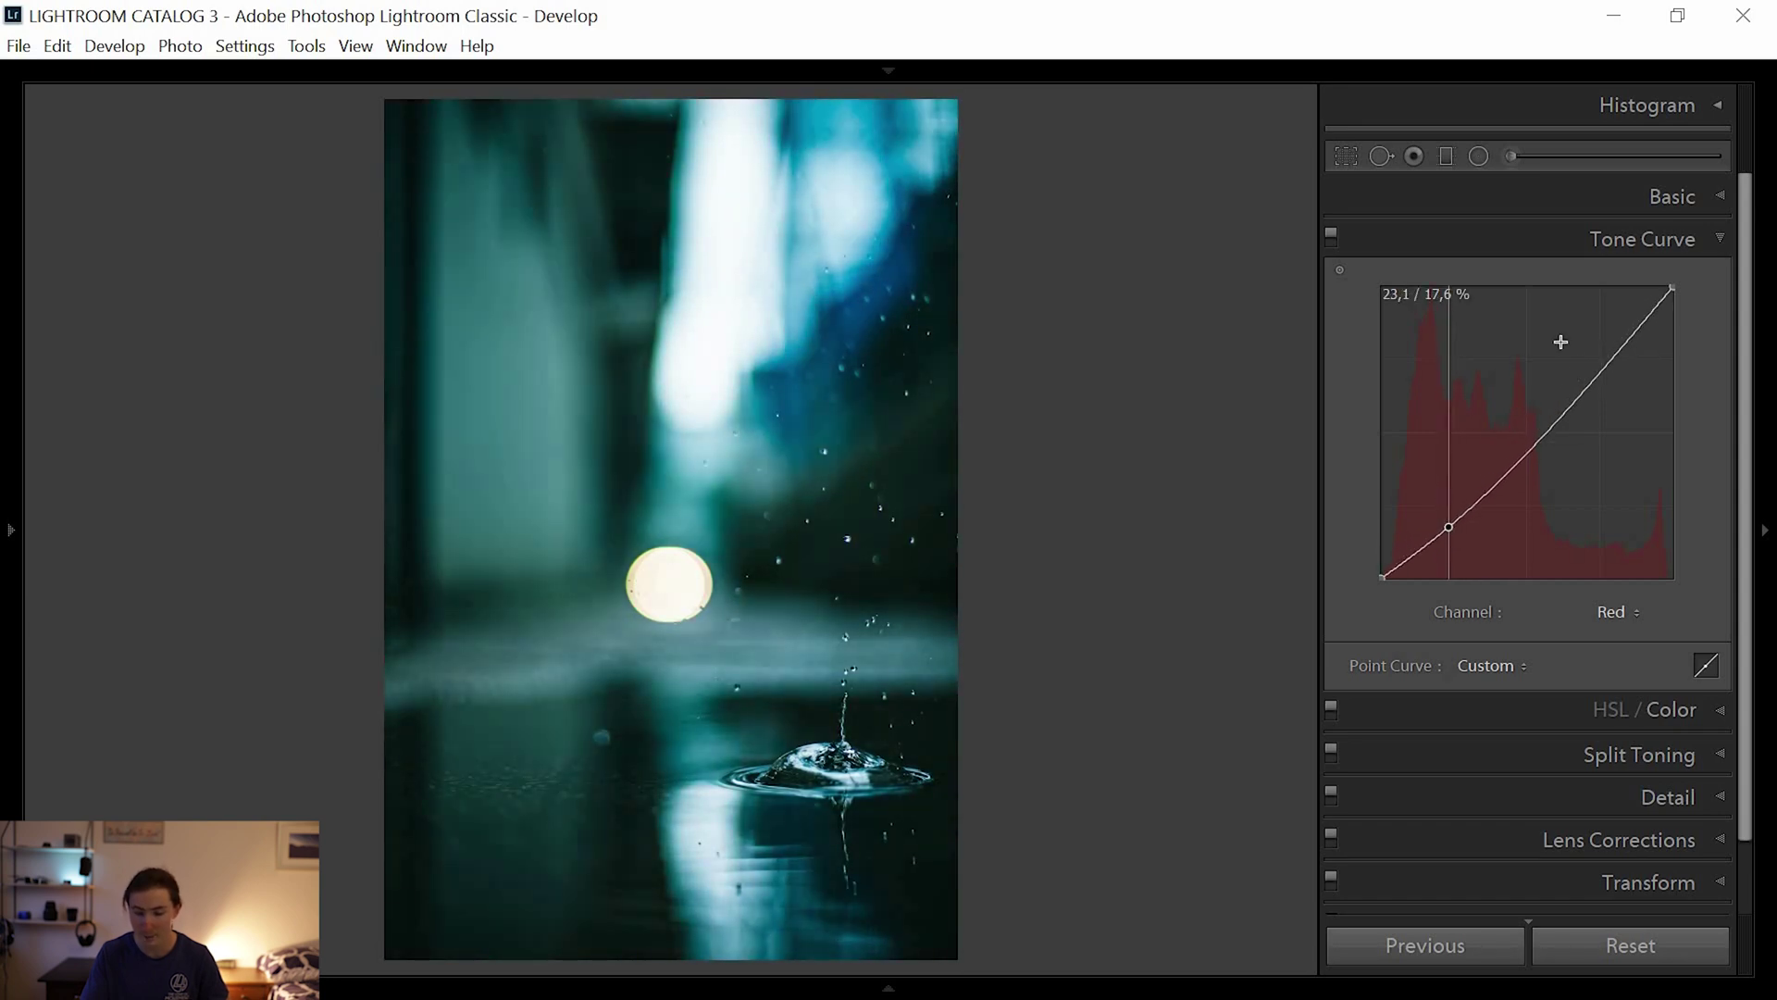
pyautogui.moveTo(1598, 357); pyautogui.dragTo(1597, 346)
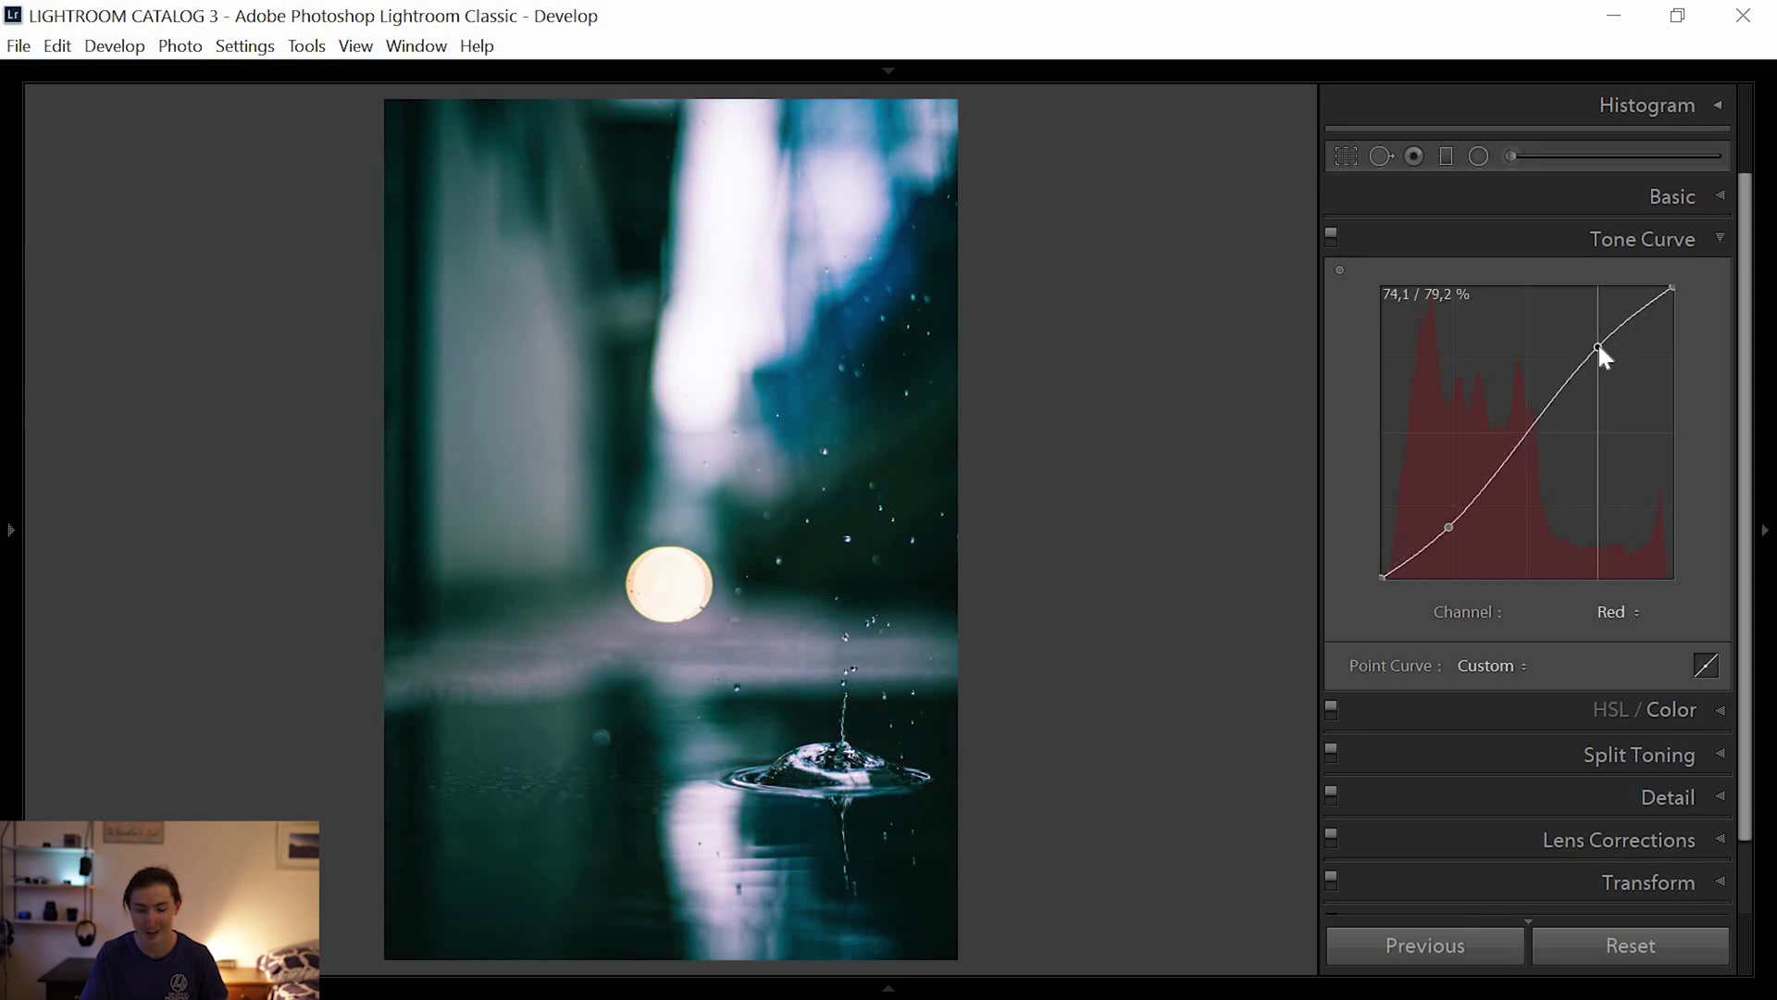
pyautogui.click(1616, 611)
pyautogui.click(1562, 701)
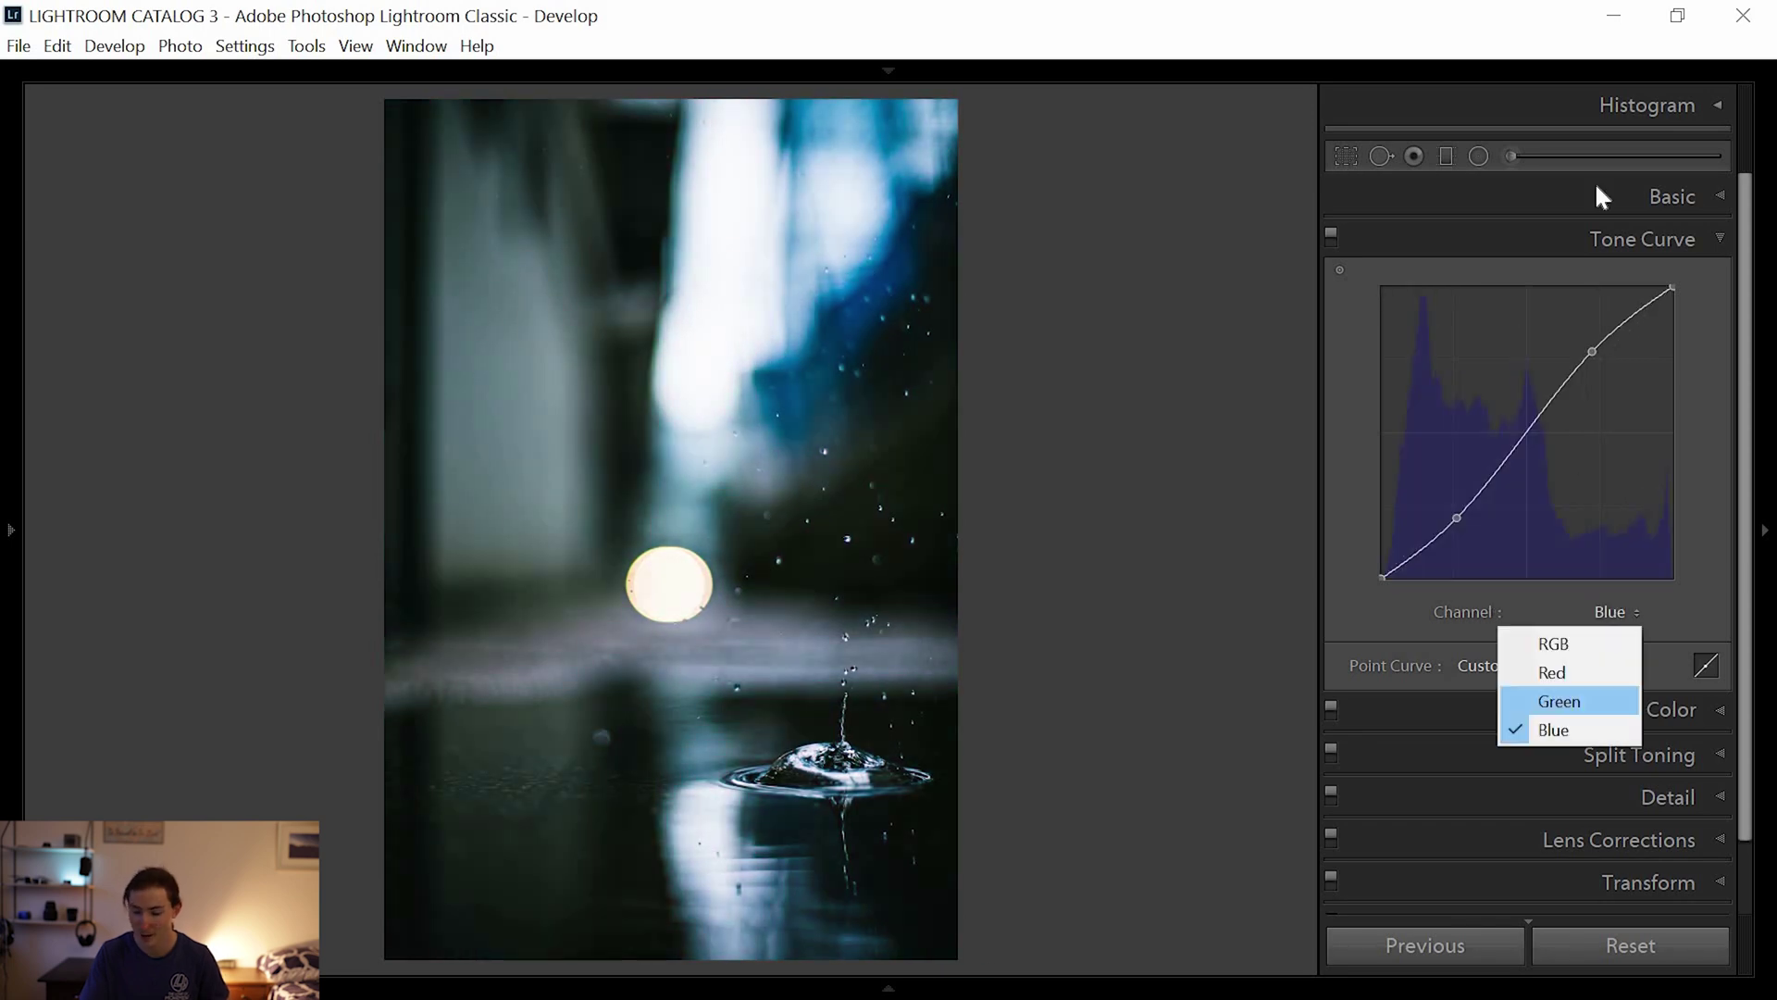
# Close the tone curve and compare the water drop photo with its before version.
pyautogui.click(1611, 238)
pyautogui.press('\\')
pyautogui.press('\\')
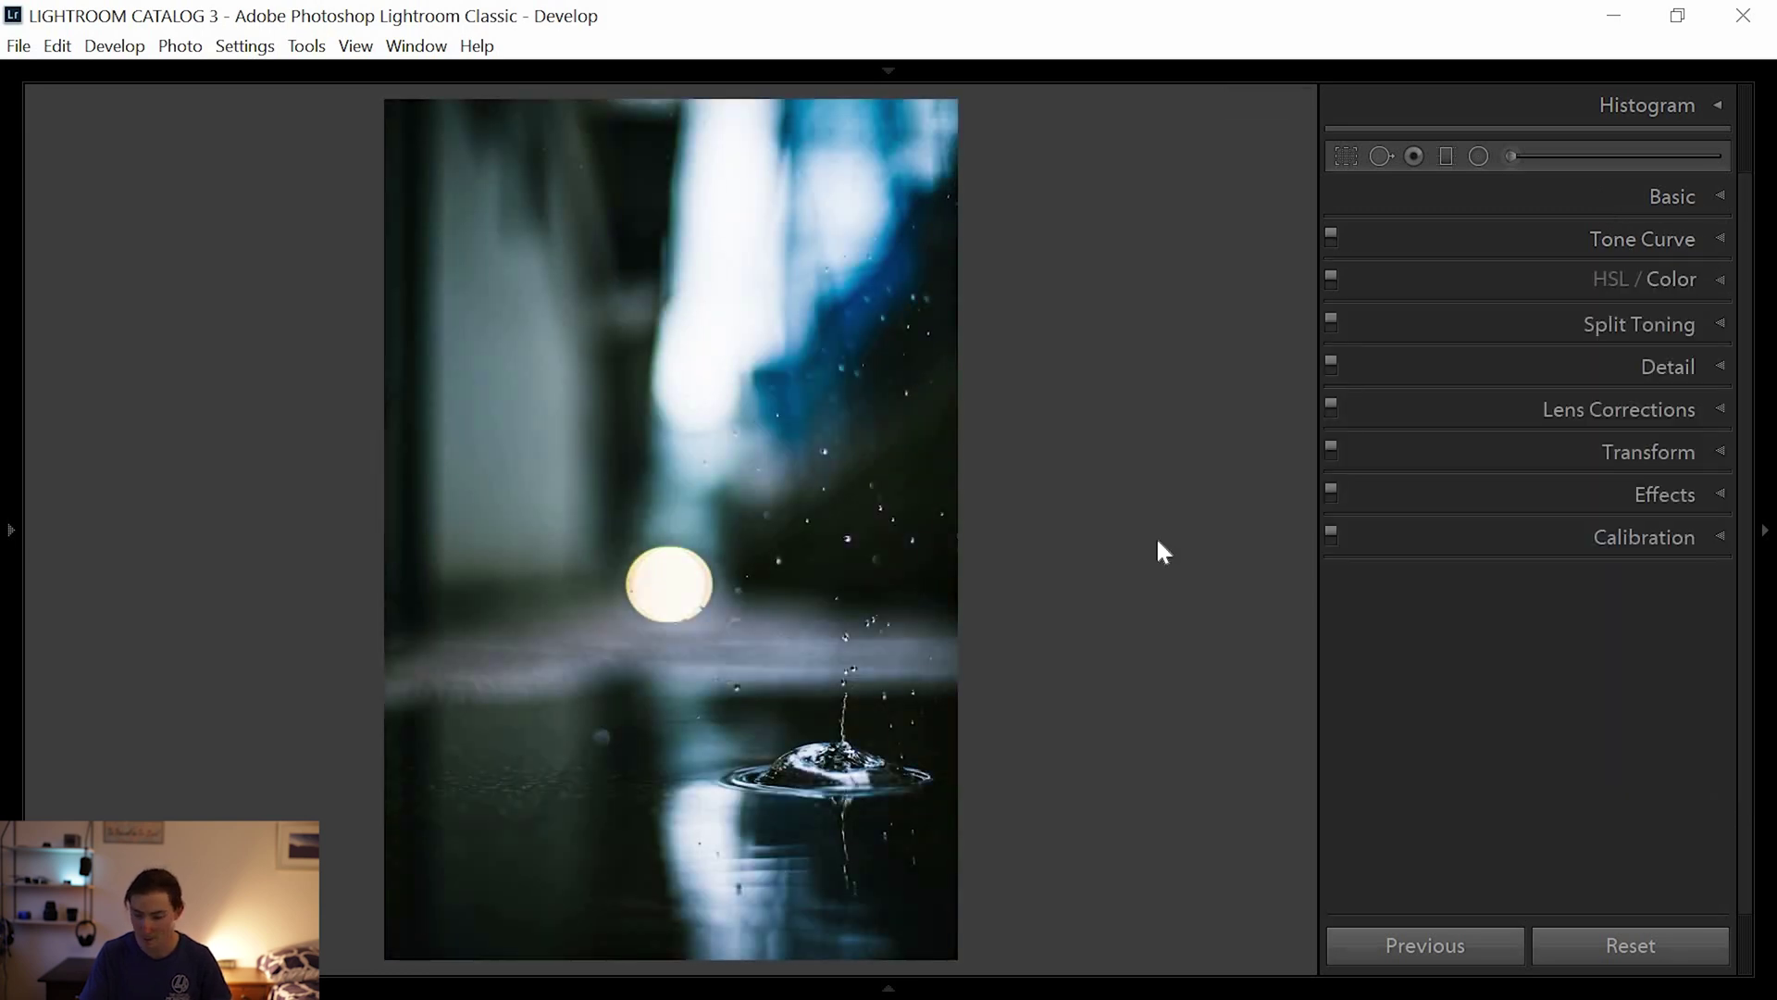
# Set the Green color's Saturation to -100 and its Luminance to +100.
pyautogui.click(1658, 283)
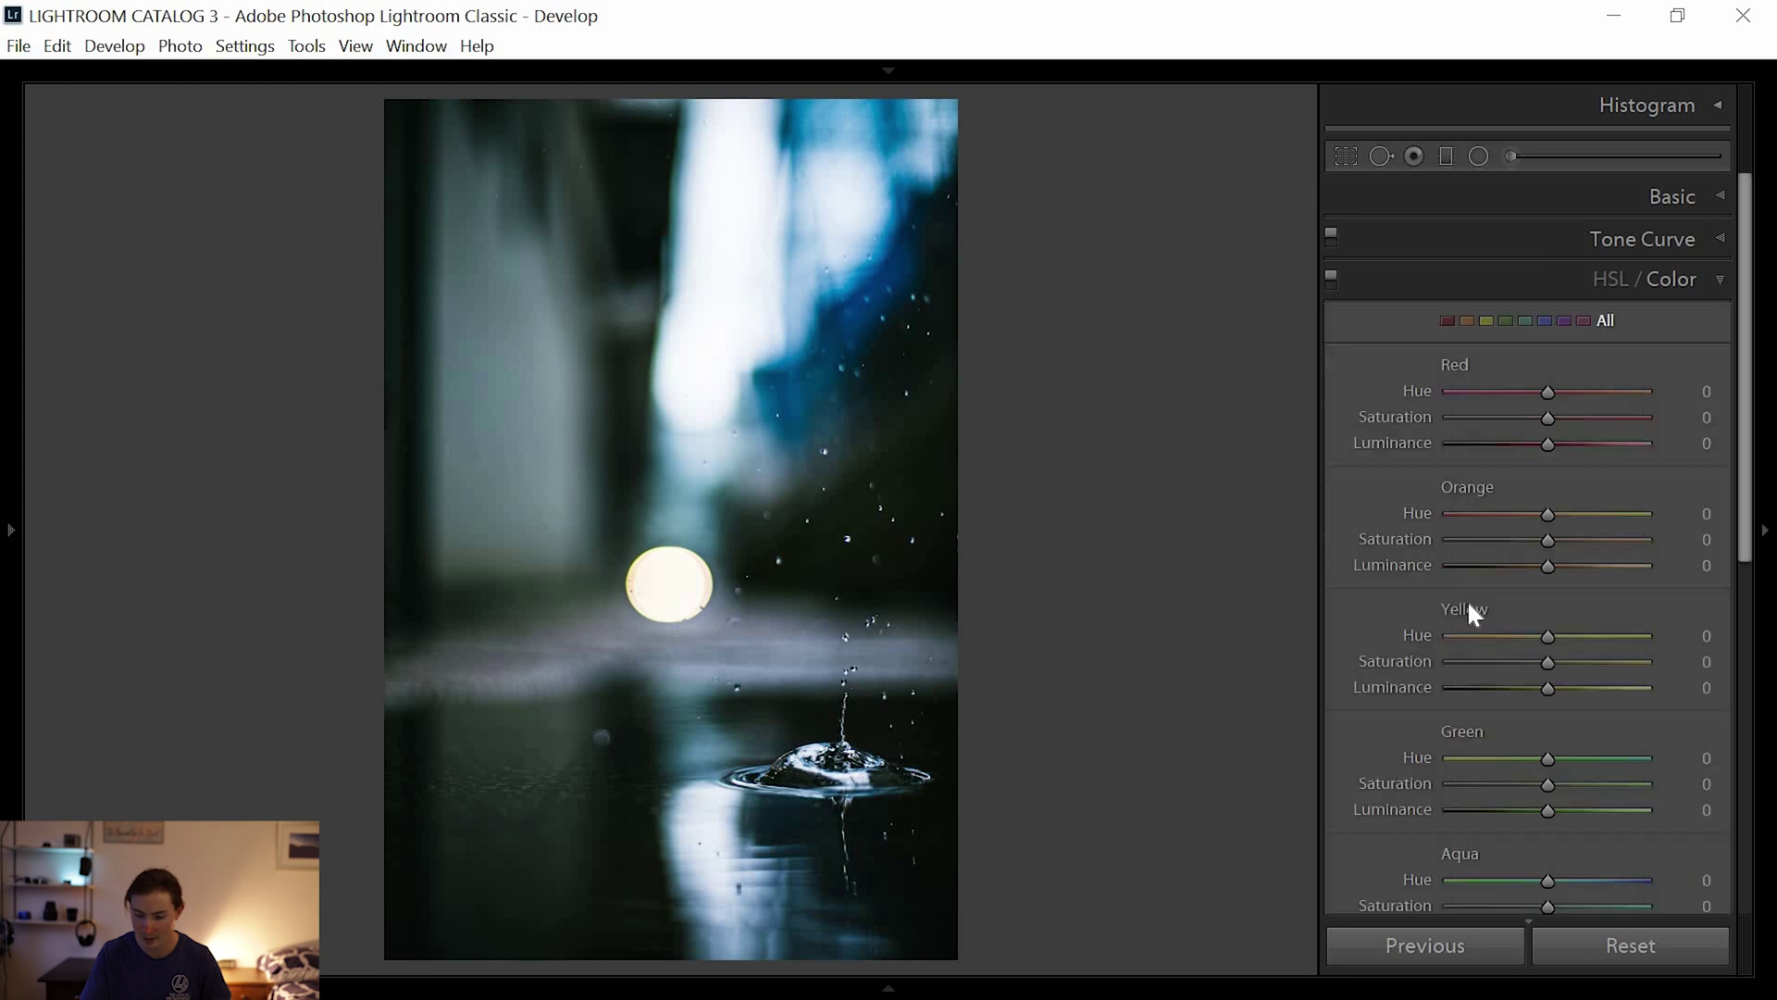
pyautogui.click(1503, 318)
pyautogui.moveTo(1352, 426); pyautogui.dragTo(1329, 429)
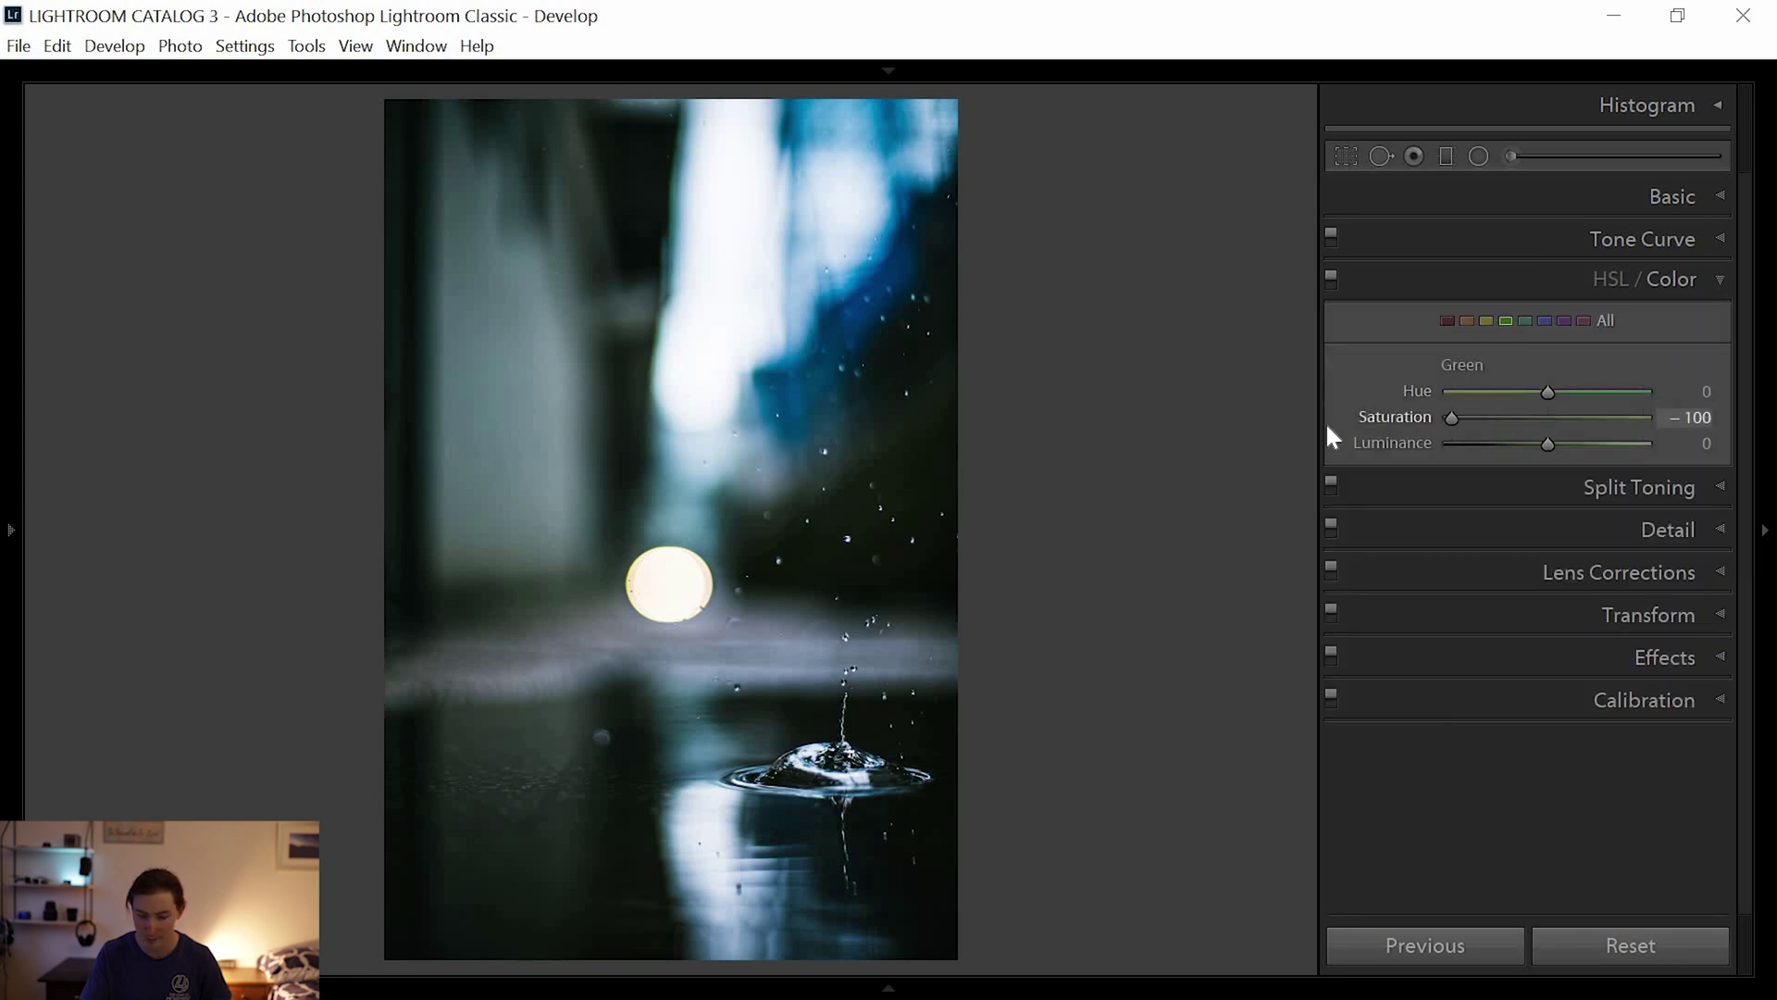
pyautogui.moveTo(1546, 446); pyautogui.dragTo(1770, 452)
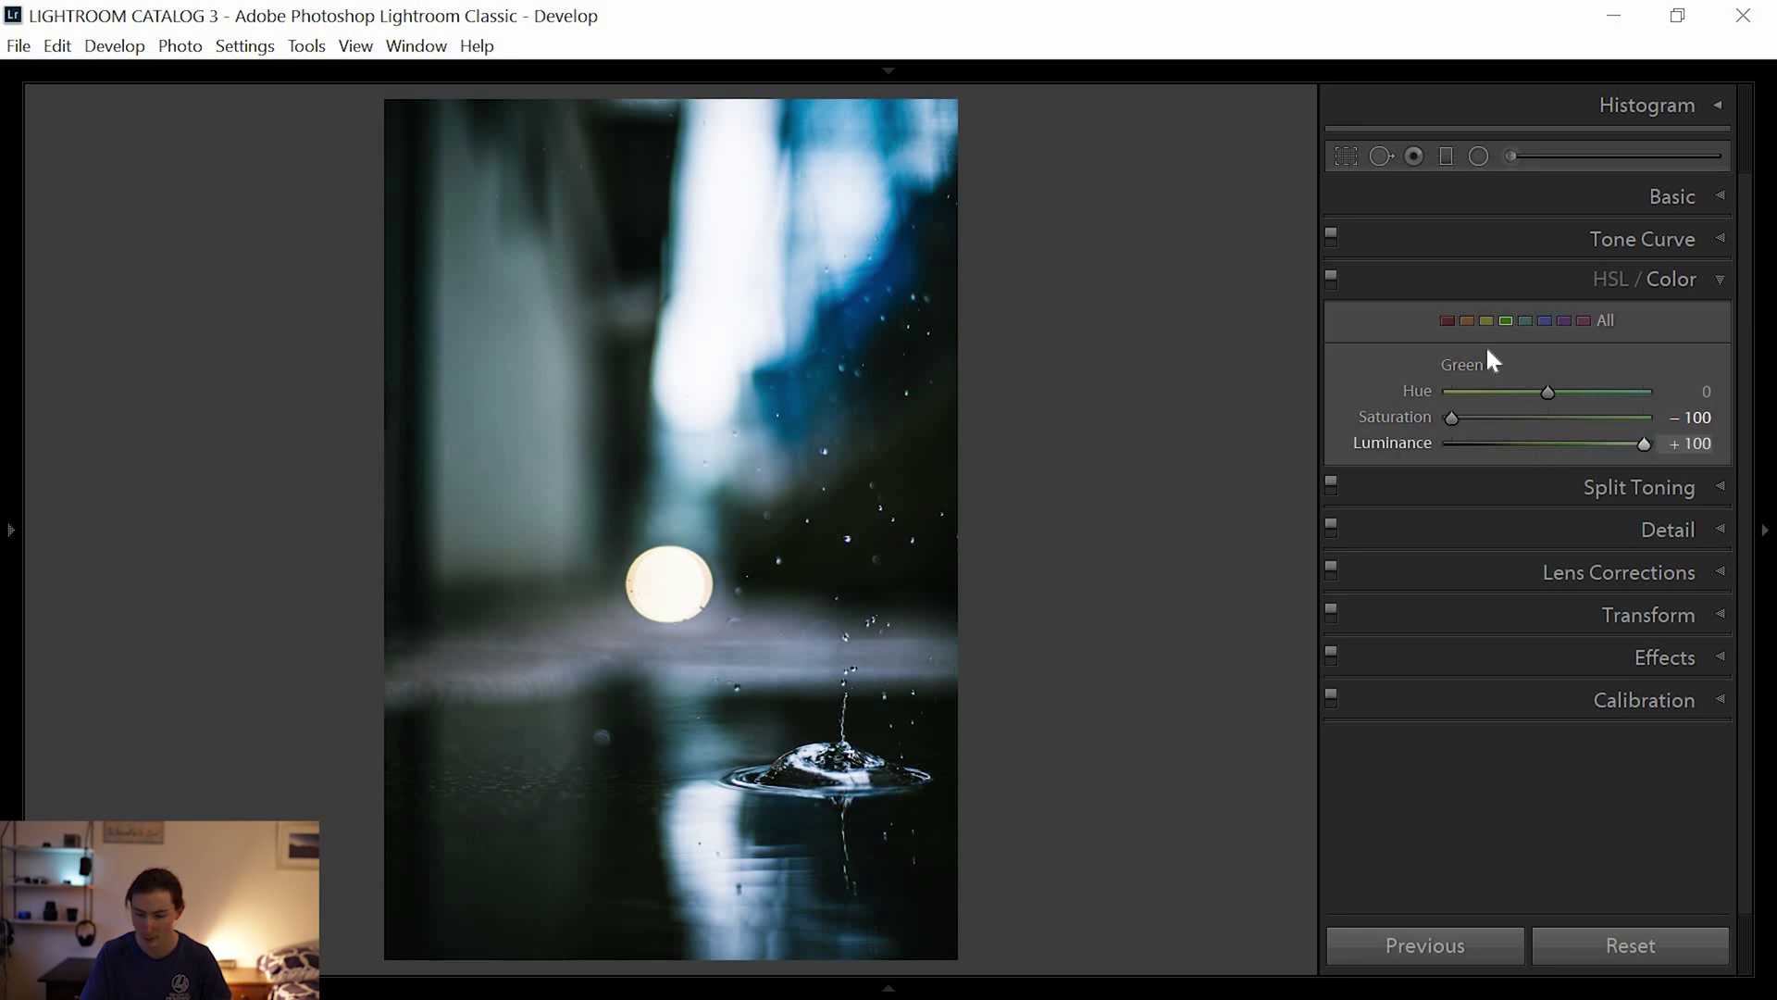
# Switch the color adjustments to the HSL view showing all Hue, Saturation and Luminance sliders.
pyautogui.click(1607, 282)
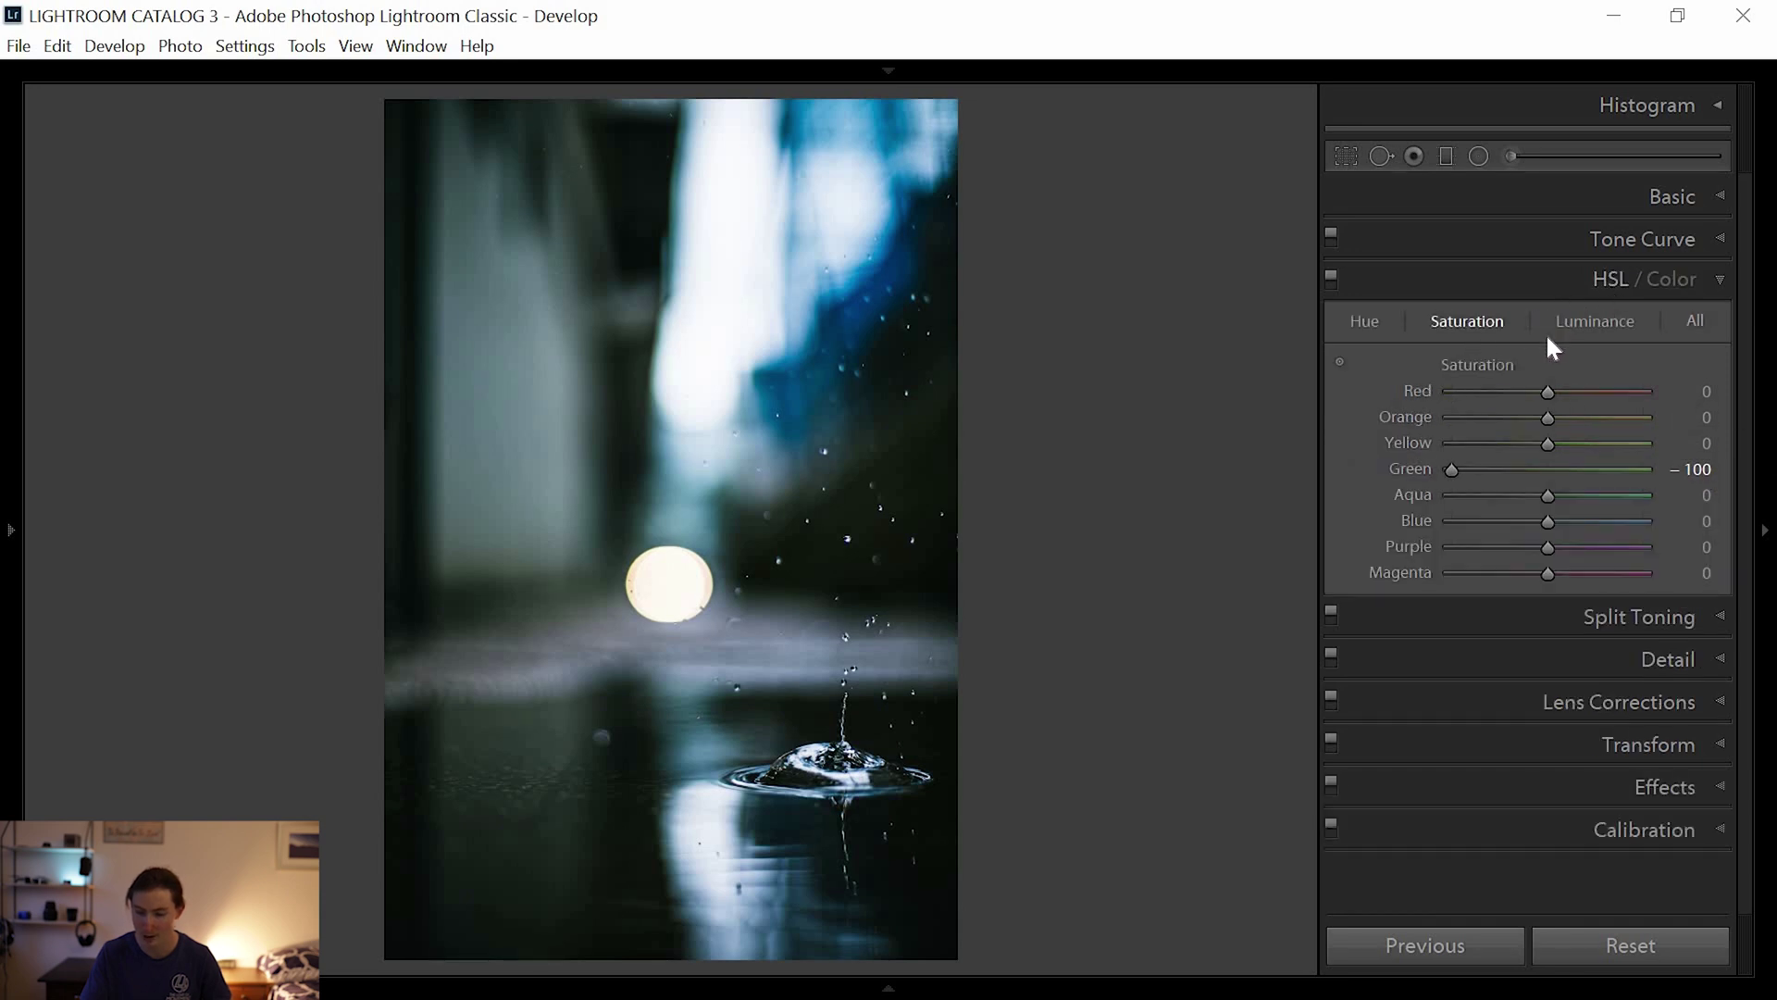
pyautogui.click(1699, 326)
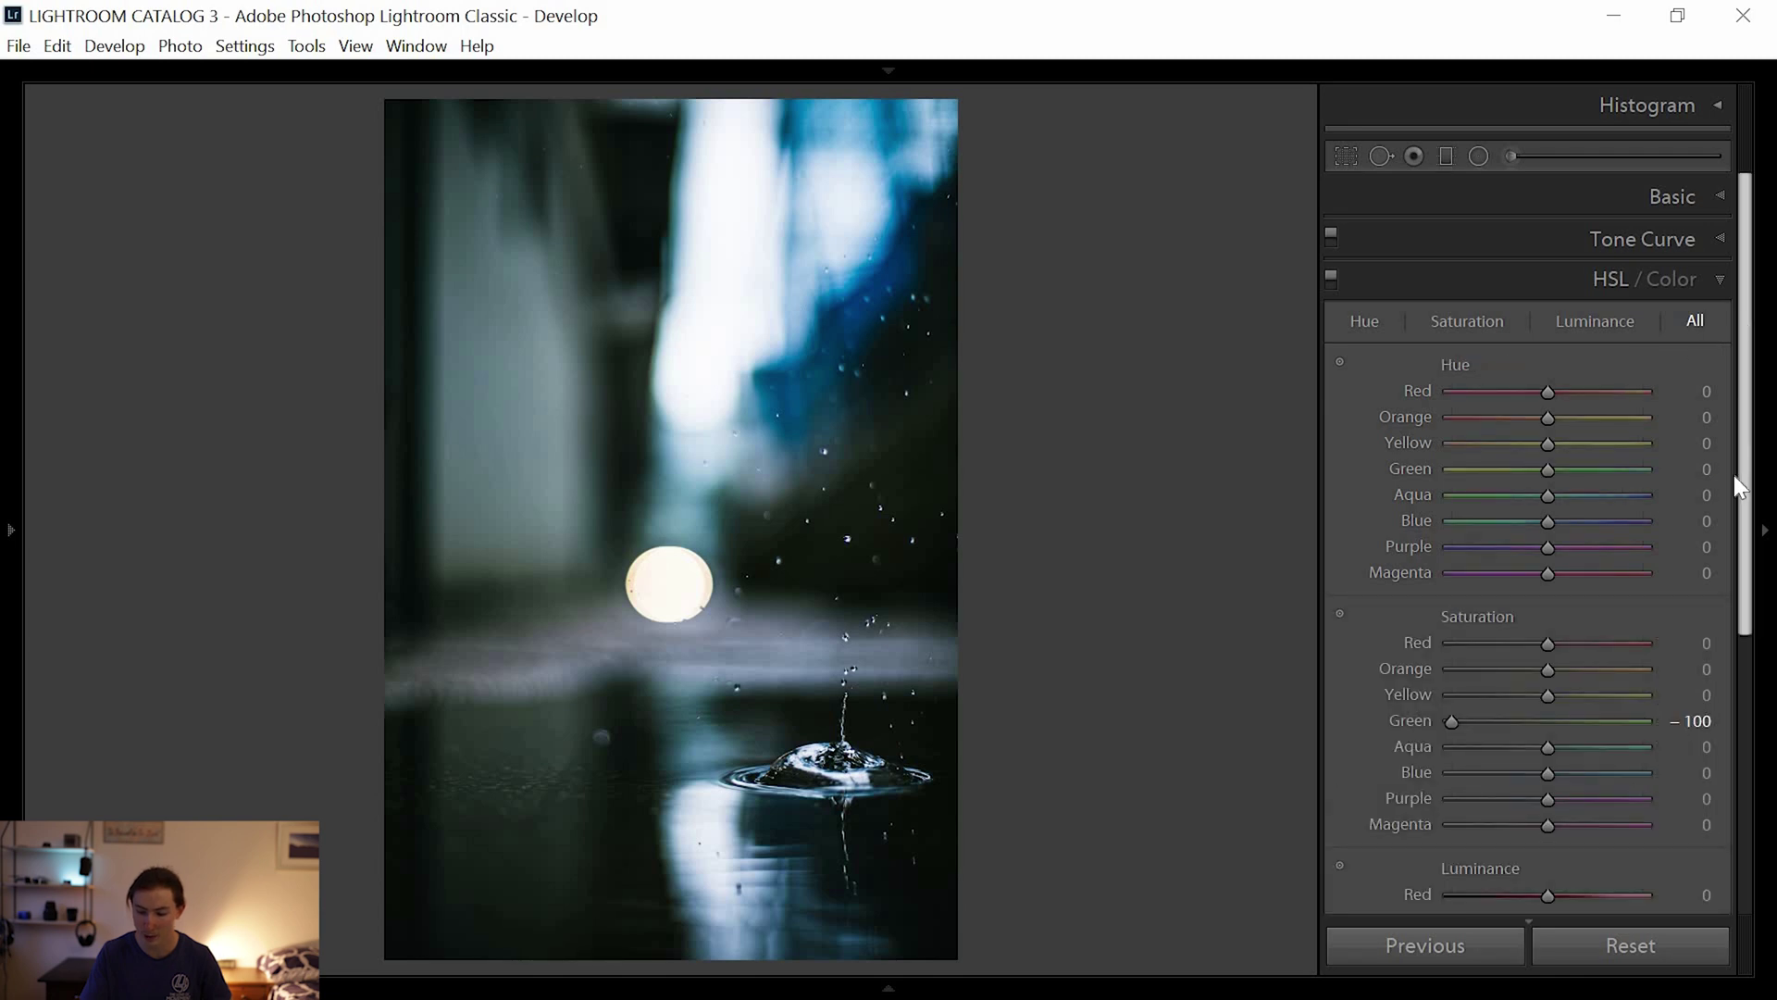
pyautogui.scroll(-3, 1702, 452)
pyautogui.scroll(4, 1705, 408)
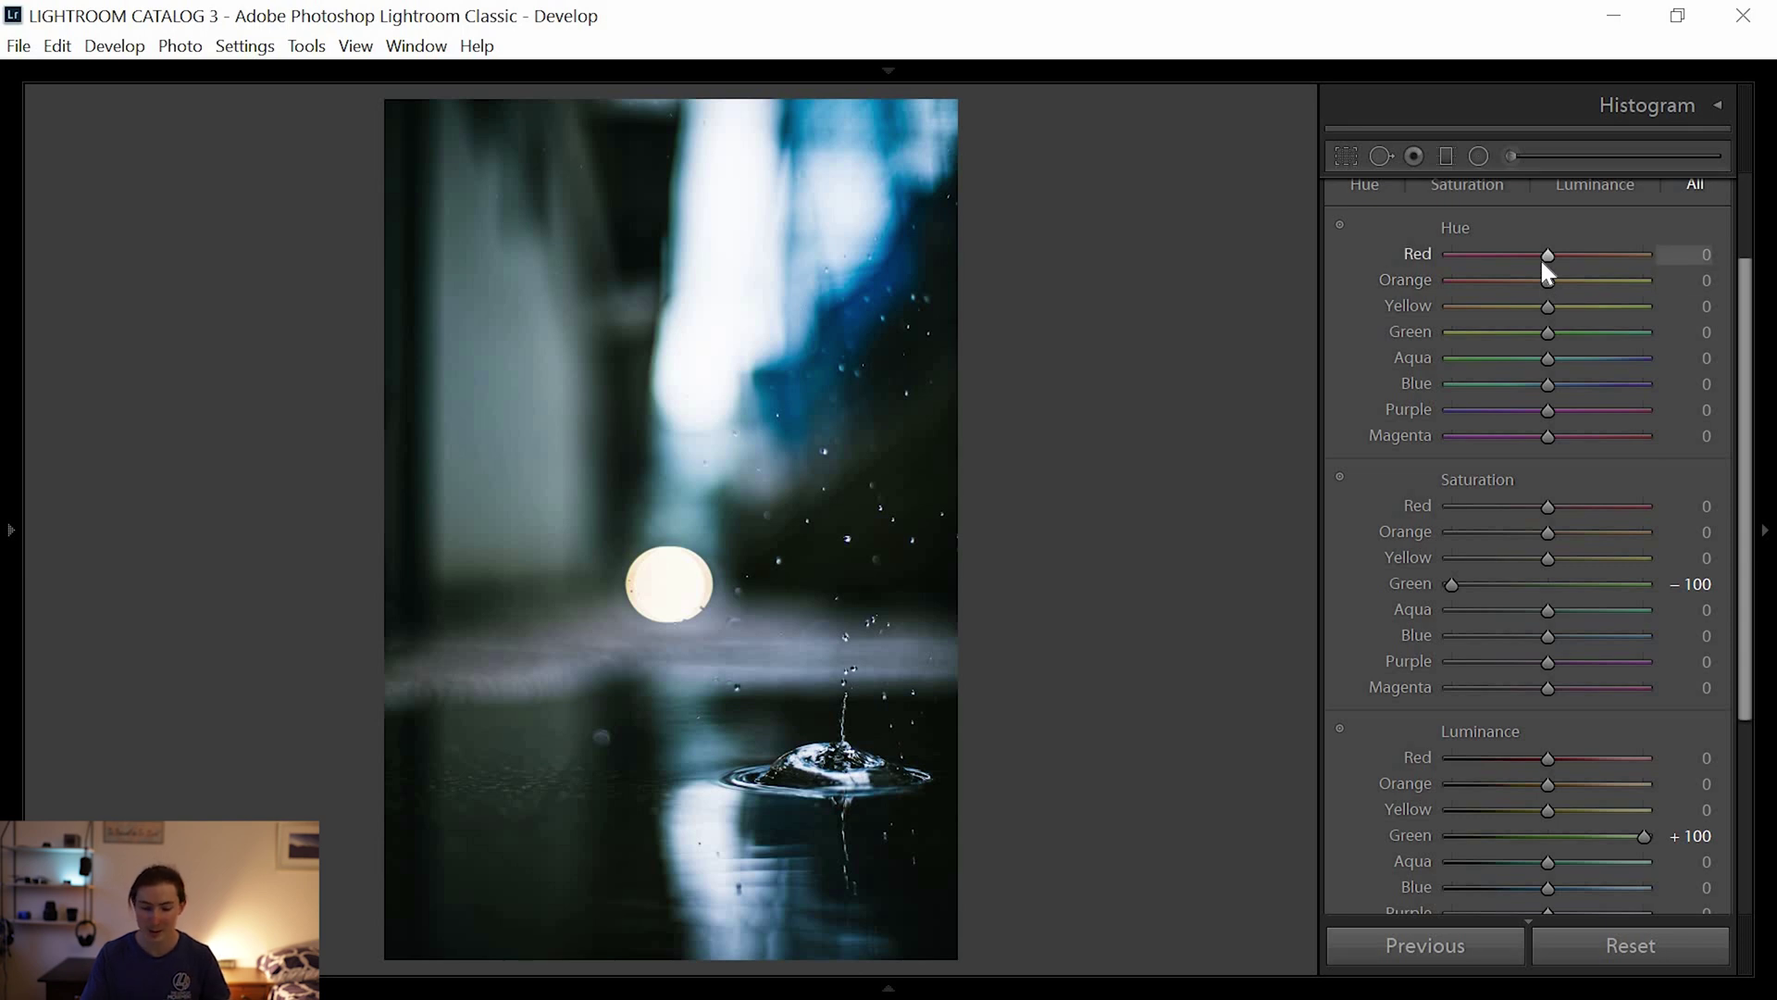
# Try shifting the Red and Orange hues in both directions and return them to 0.
pyautogui.moveTo(1546, 257); pyautogui.dragTo(1685, 246)
pyautogui.doubleClick(1490, 257)
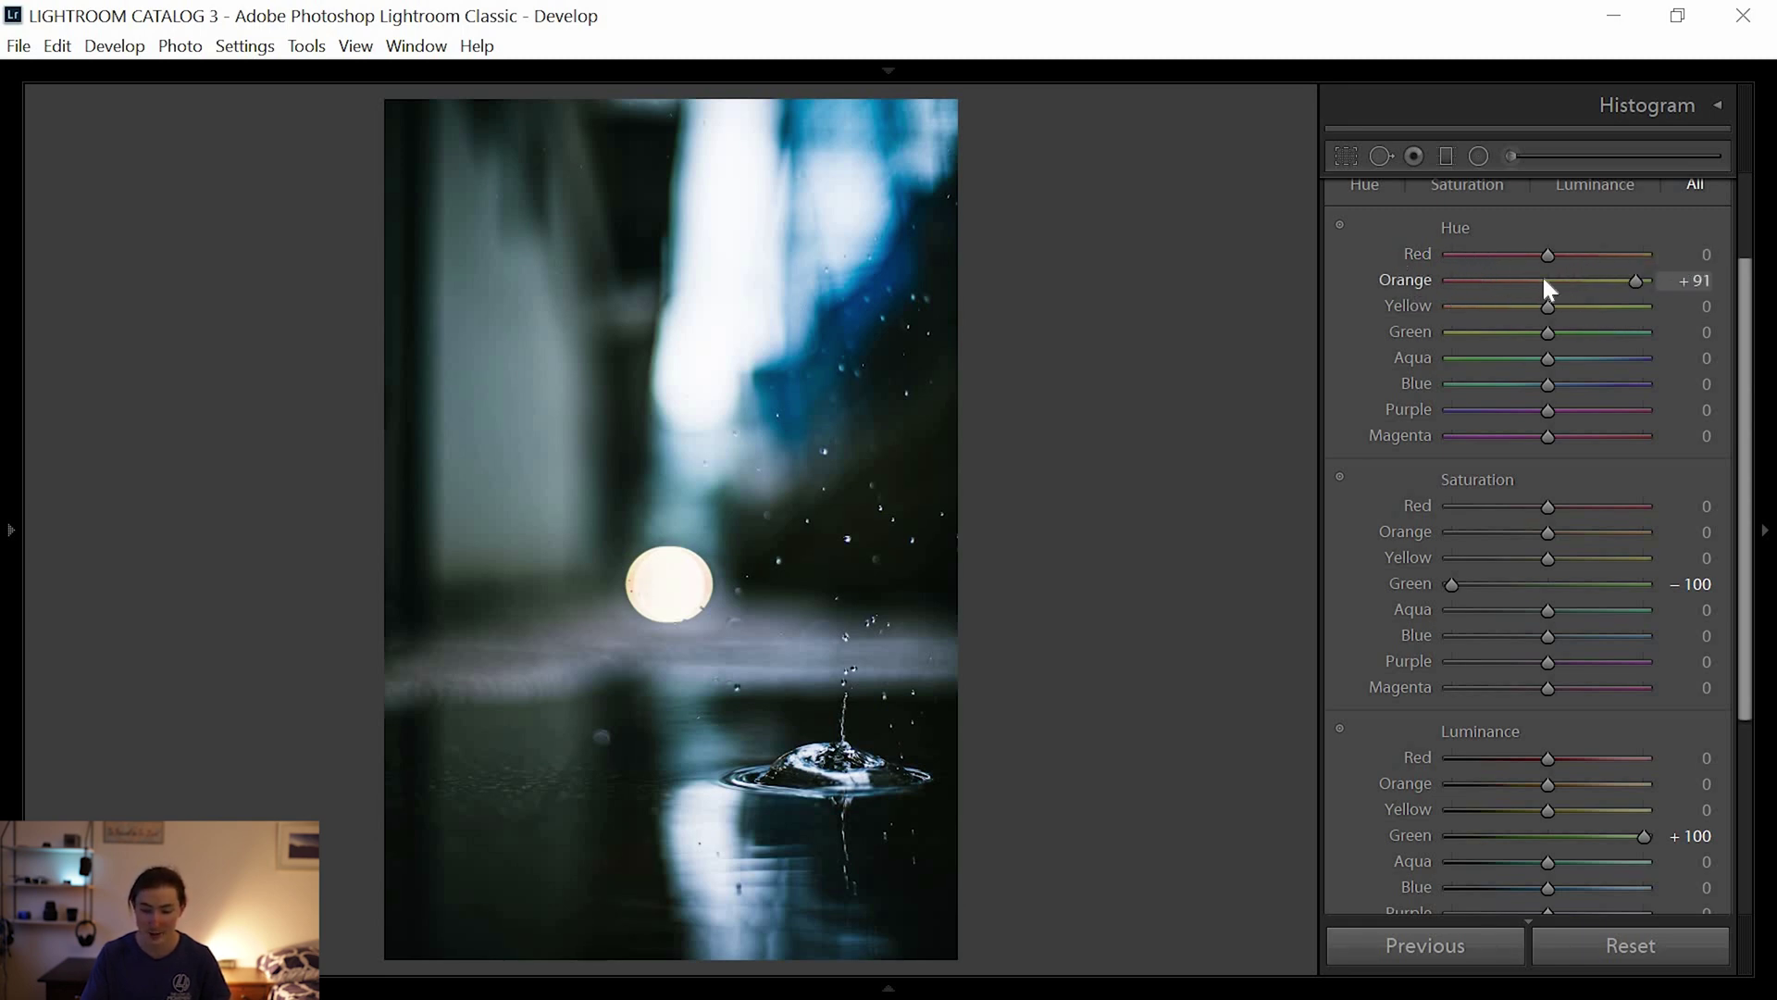
pyautogui.click(1602, 280)
pyautogui.click(1540, 282)
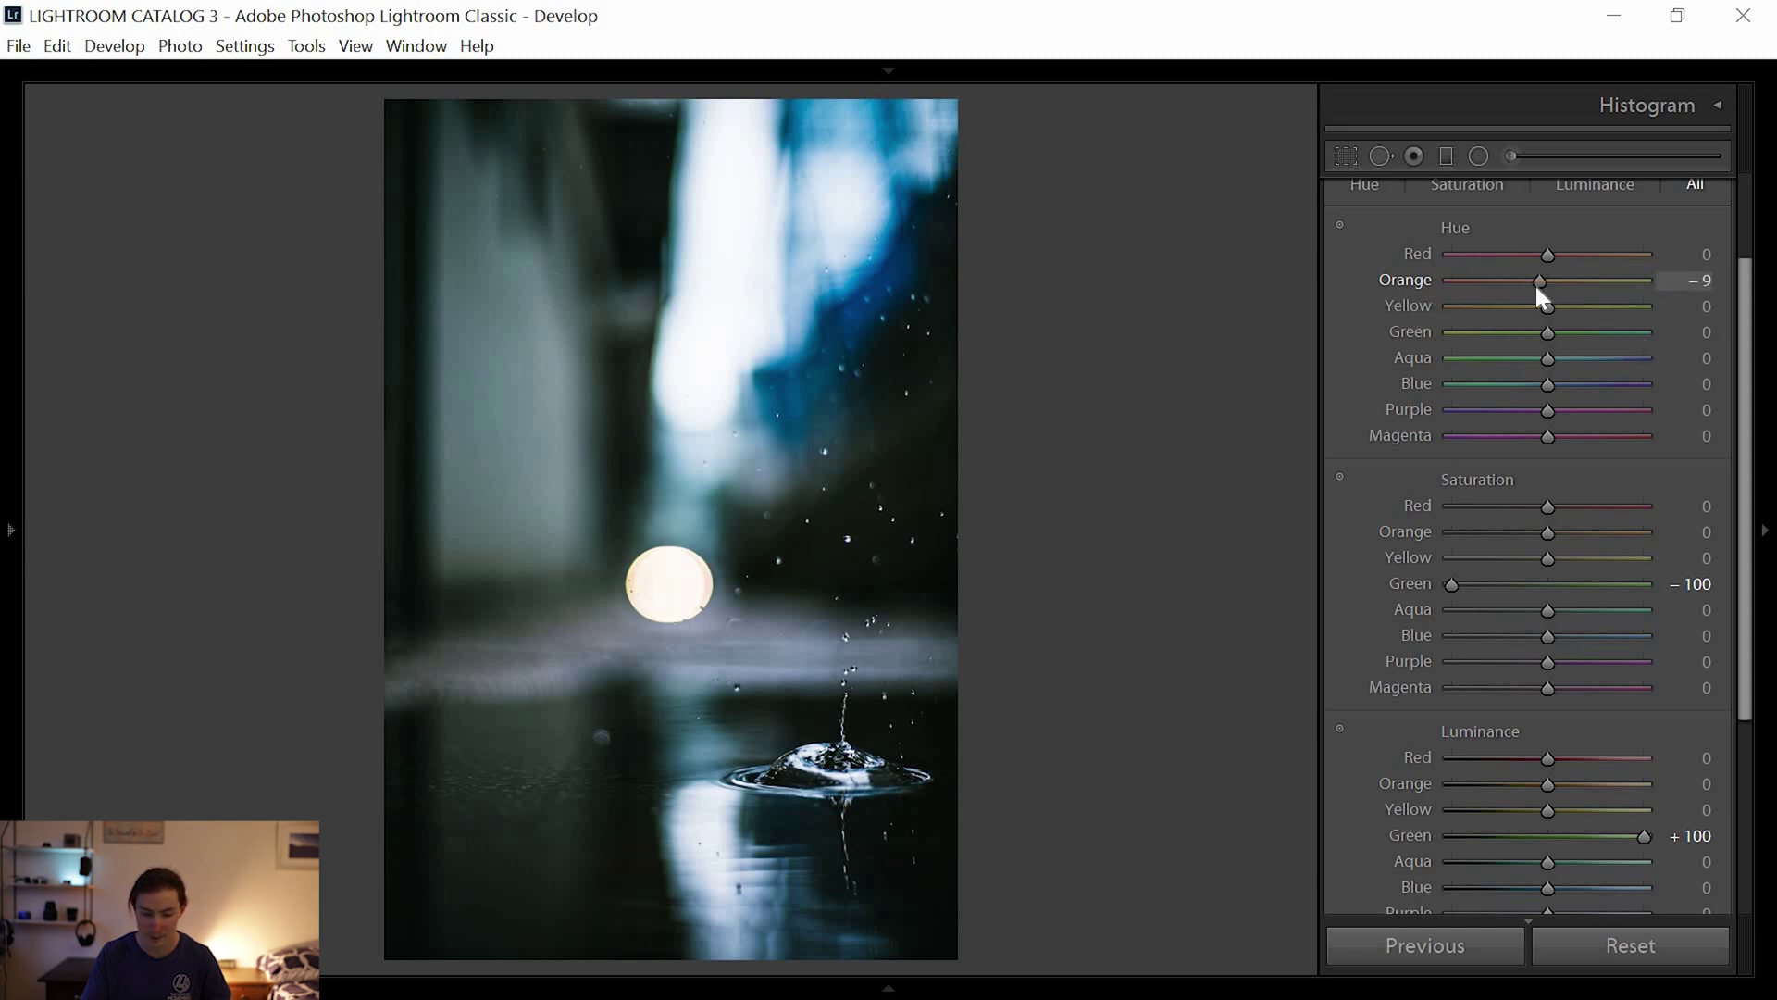
# Set the Blue hue to -17 and the Aqua hue to +100 for a teal tint.
pyautogui.moveTo(1547, 383); pyautogui.dragTo(1386, 393)
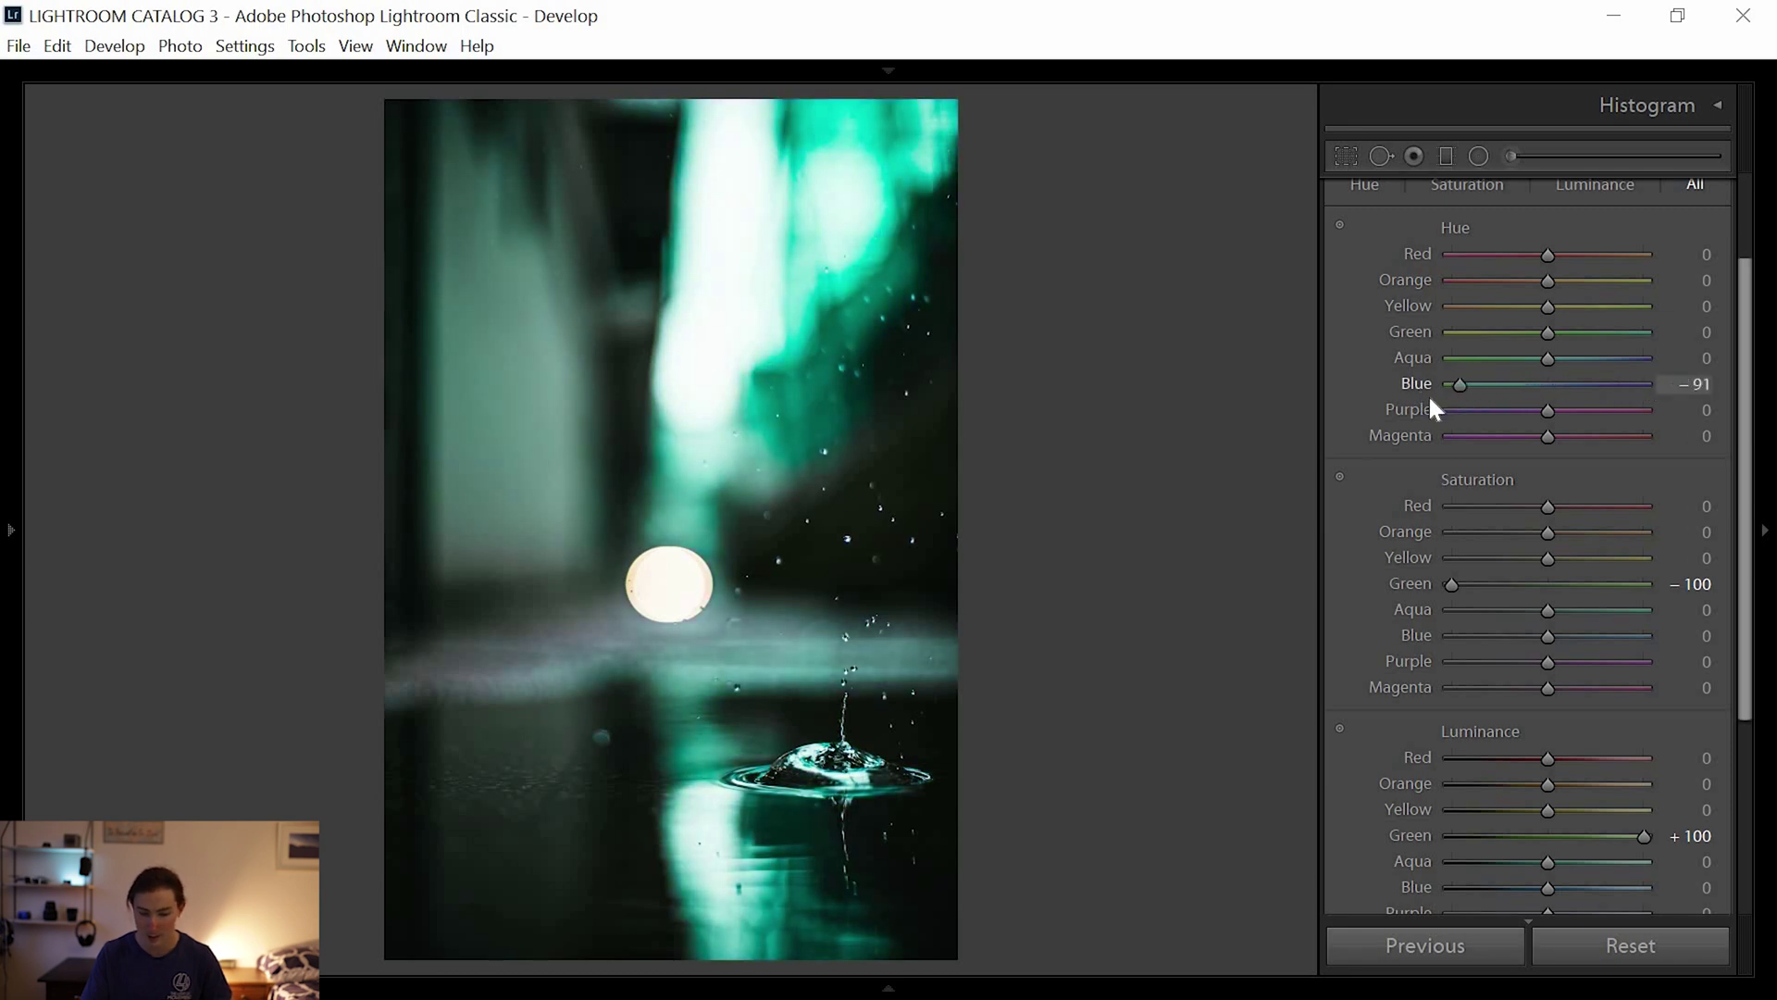
pyautogui.moveTo(1501, 402); pyautogui.dragTo(1462, 359)
pyautogui.moveTo(1659, 373)
pyautogui.mouseDown()
pyautogui.moveTo(1428, 366)
pyautogui.moveTo(1638, 379)
pyautogui.mouseUp()
pyautogui.click(1639, 383)
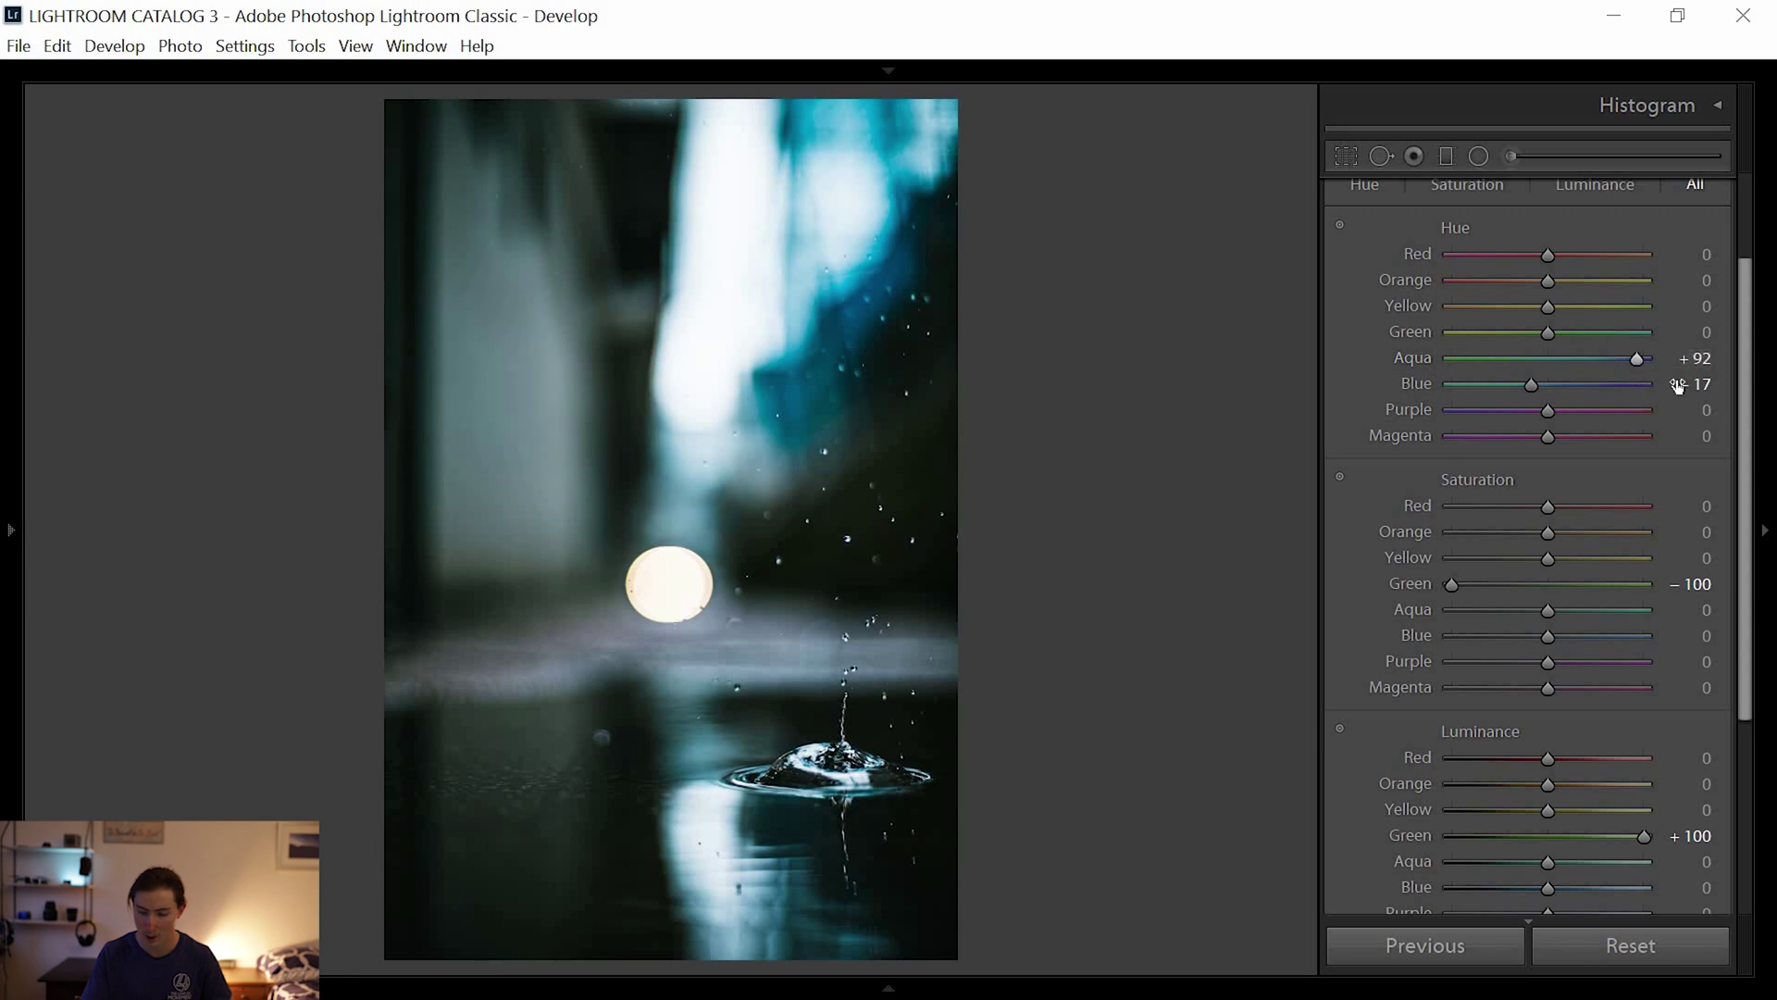
pyautogui.moveTo(1669, 370); pyautogui.dragTo(1740, 365)
# Set the Blue luminance to -40 and the Aqua luminance to +21, keeping Green at +100.
pyautogui.scroll(-5, 1719, 503)
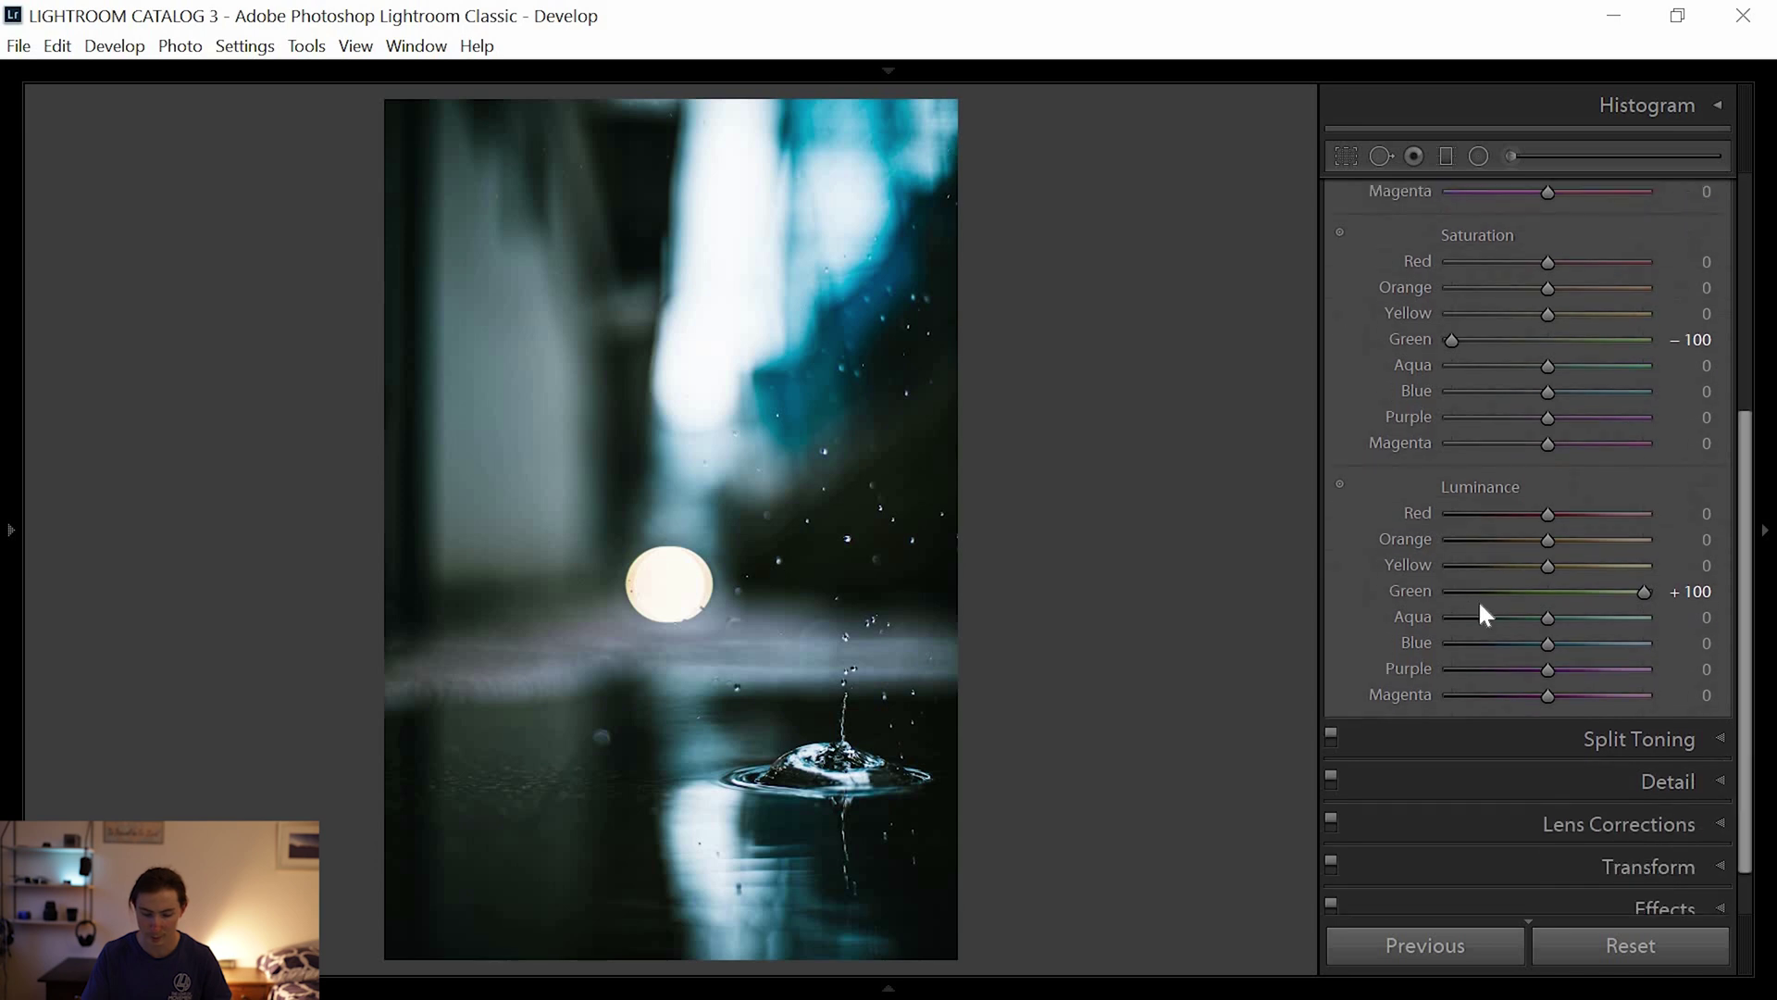
pyautogui.moveTo(1636, 592)
pyautogui.mouseDown()
pyautogui.moveTo(1408, 596)
pyautogui.moveTo(1646, 592)
pyautogui.mouseUp()
pyautogui.moveTo(1550, 642); pyautogui.dragTo(1511, 669)
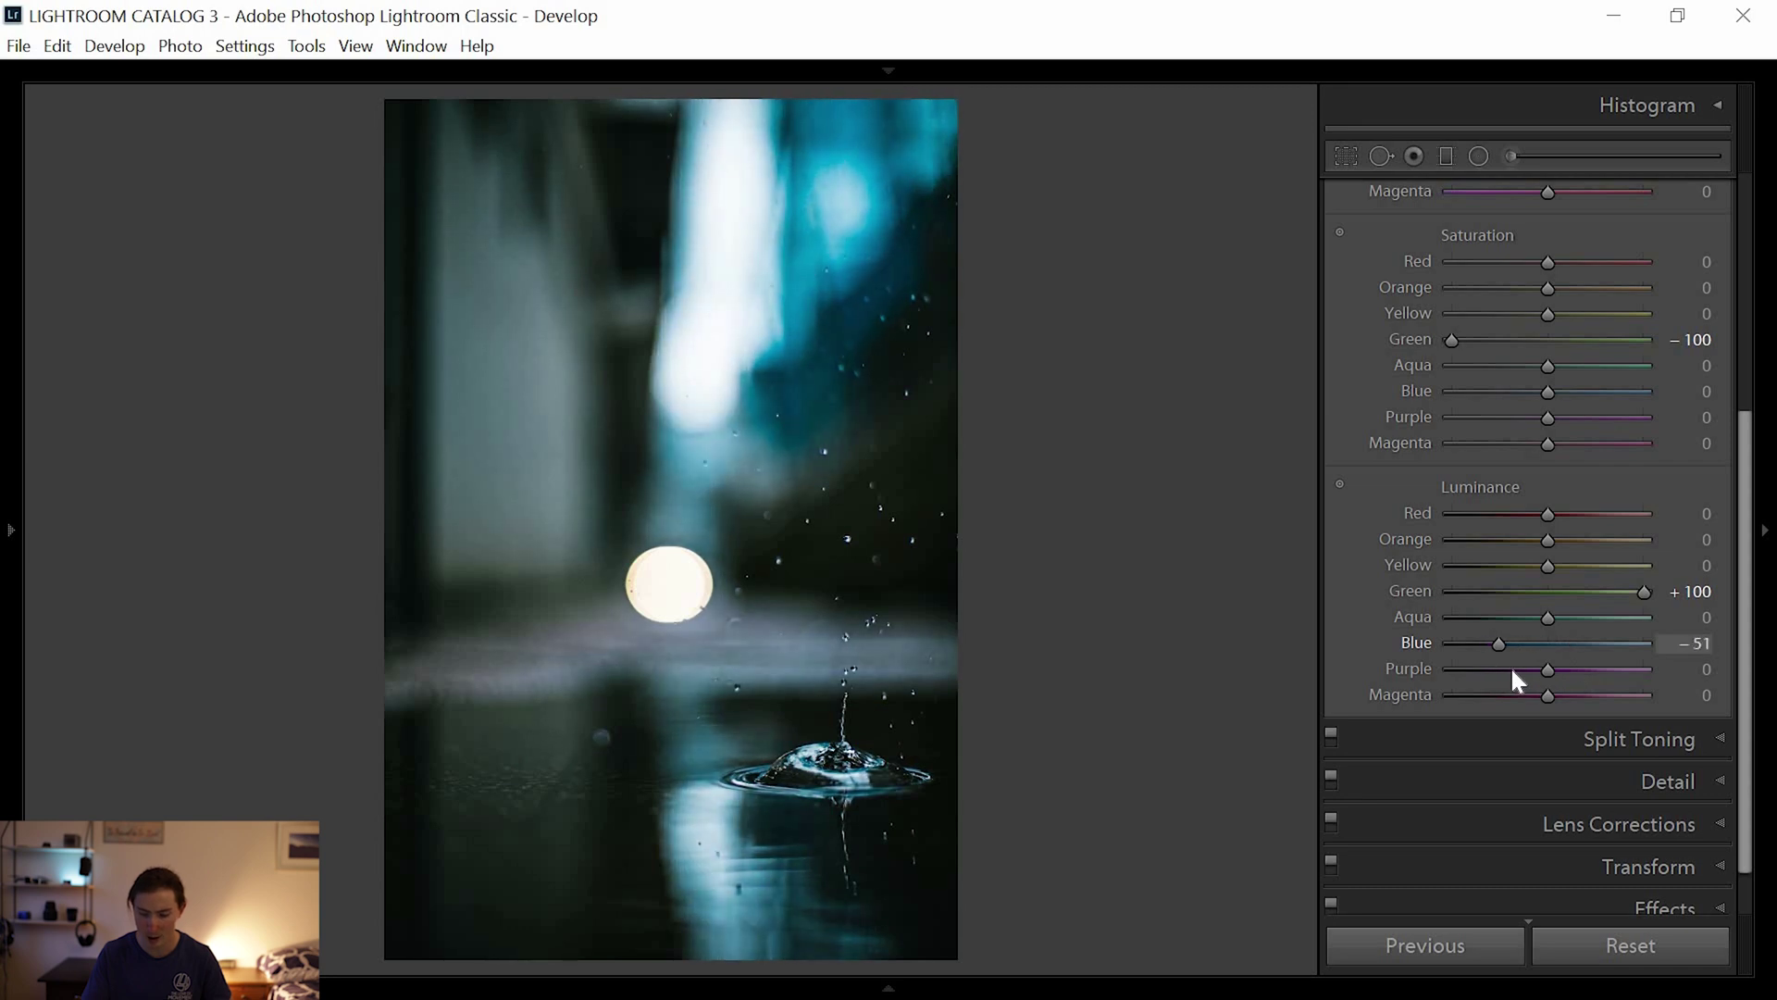
pyautogui.scroll(3, 1536, 608)
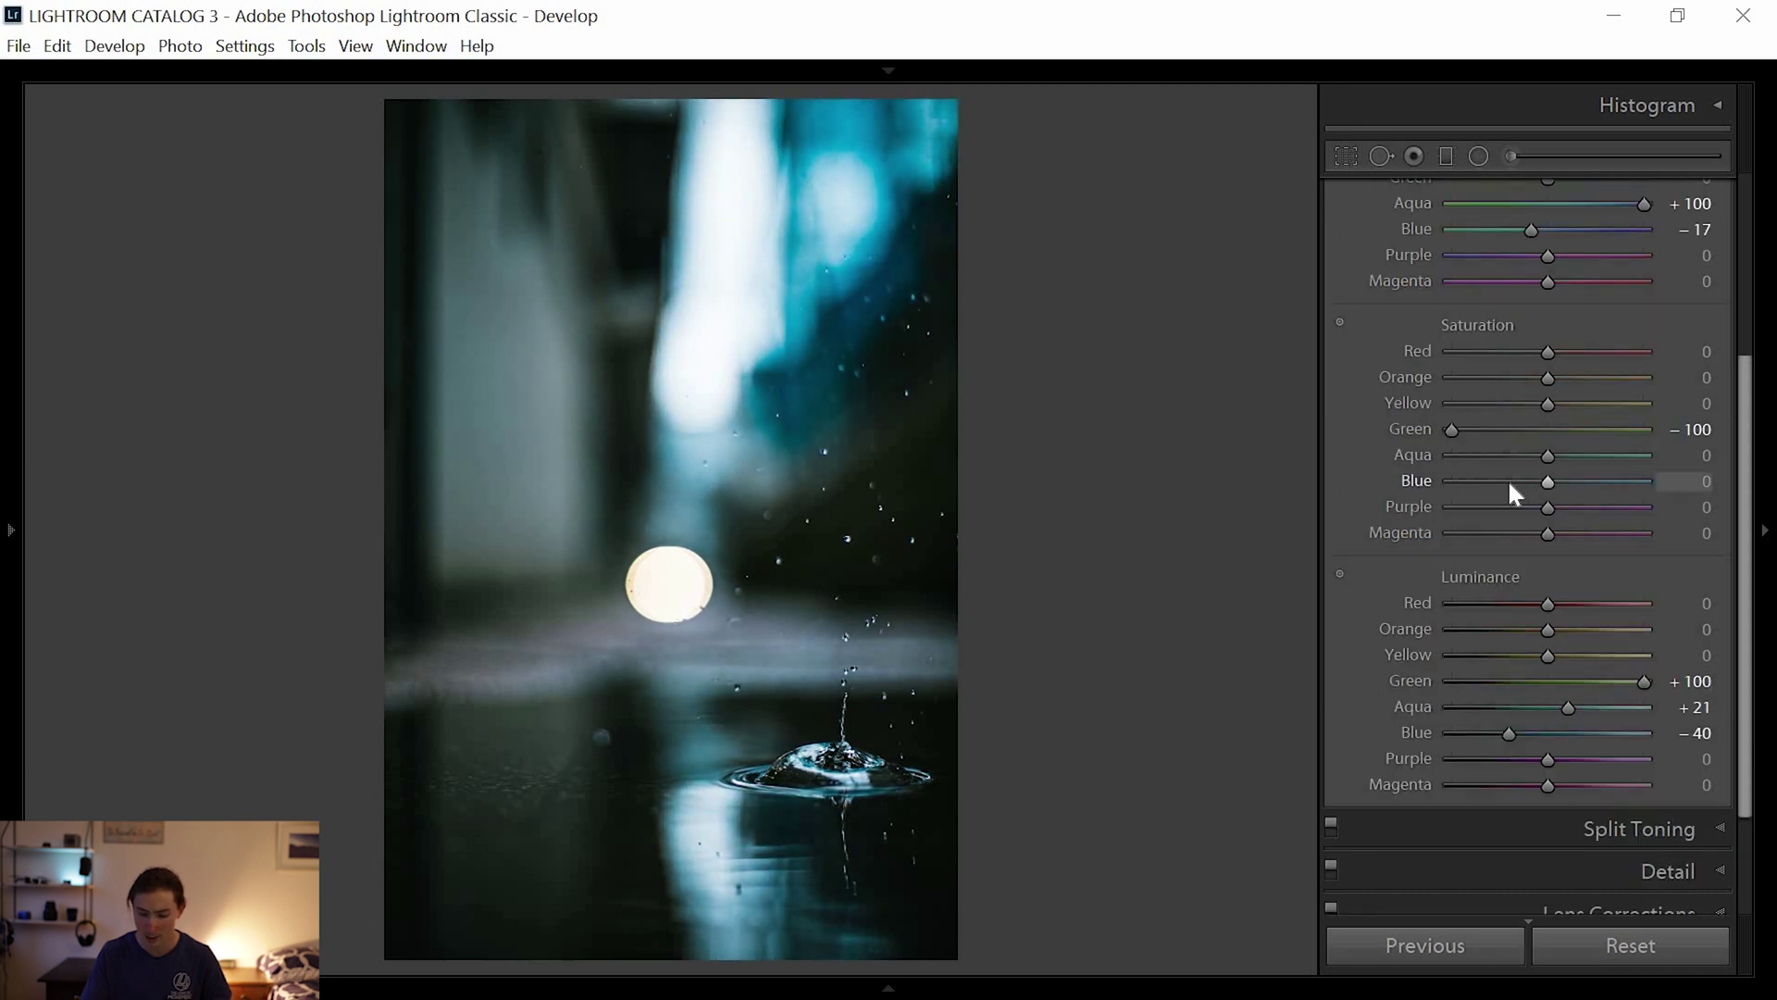
# Set the Blue saturation to -11 and bring up the Calibration adjustments.
pyautogui.scroll(1, 1552, 485)
pyautogui.scroll(-3, 1534, 492)
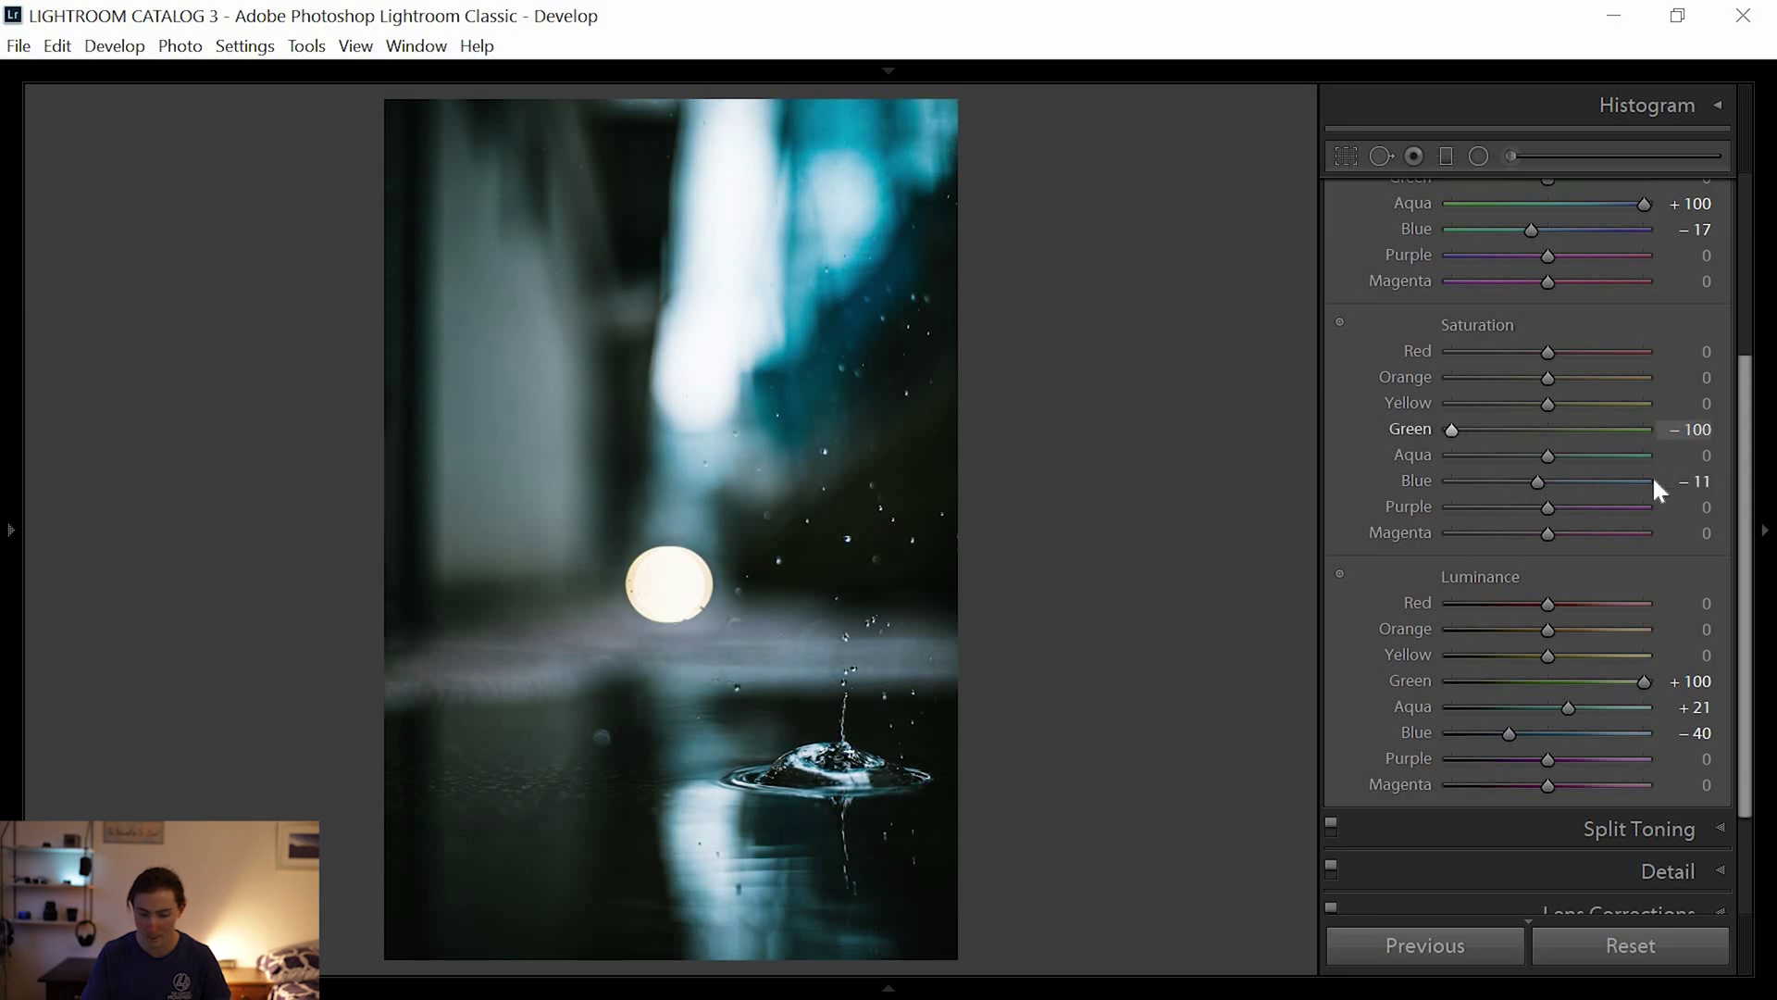
pyautogui.scroll(-5, 1753, 614)
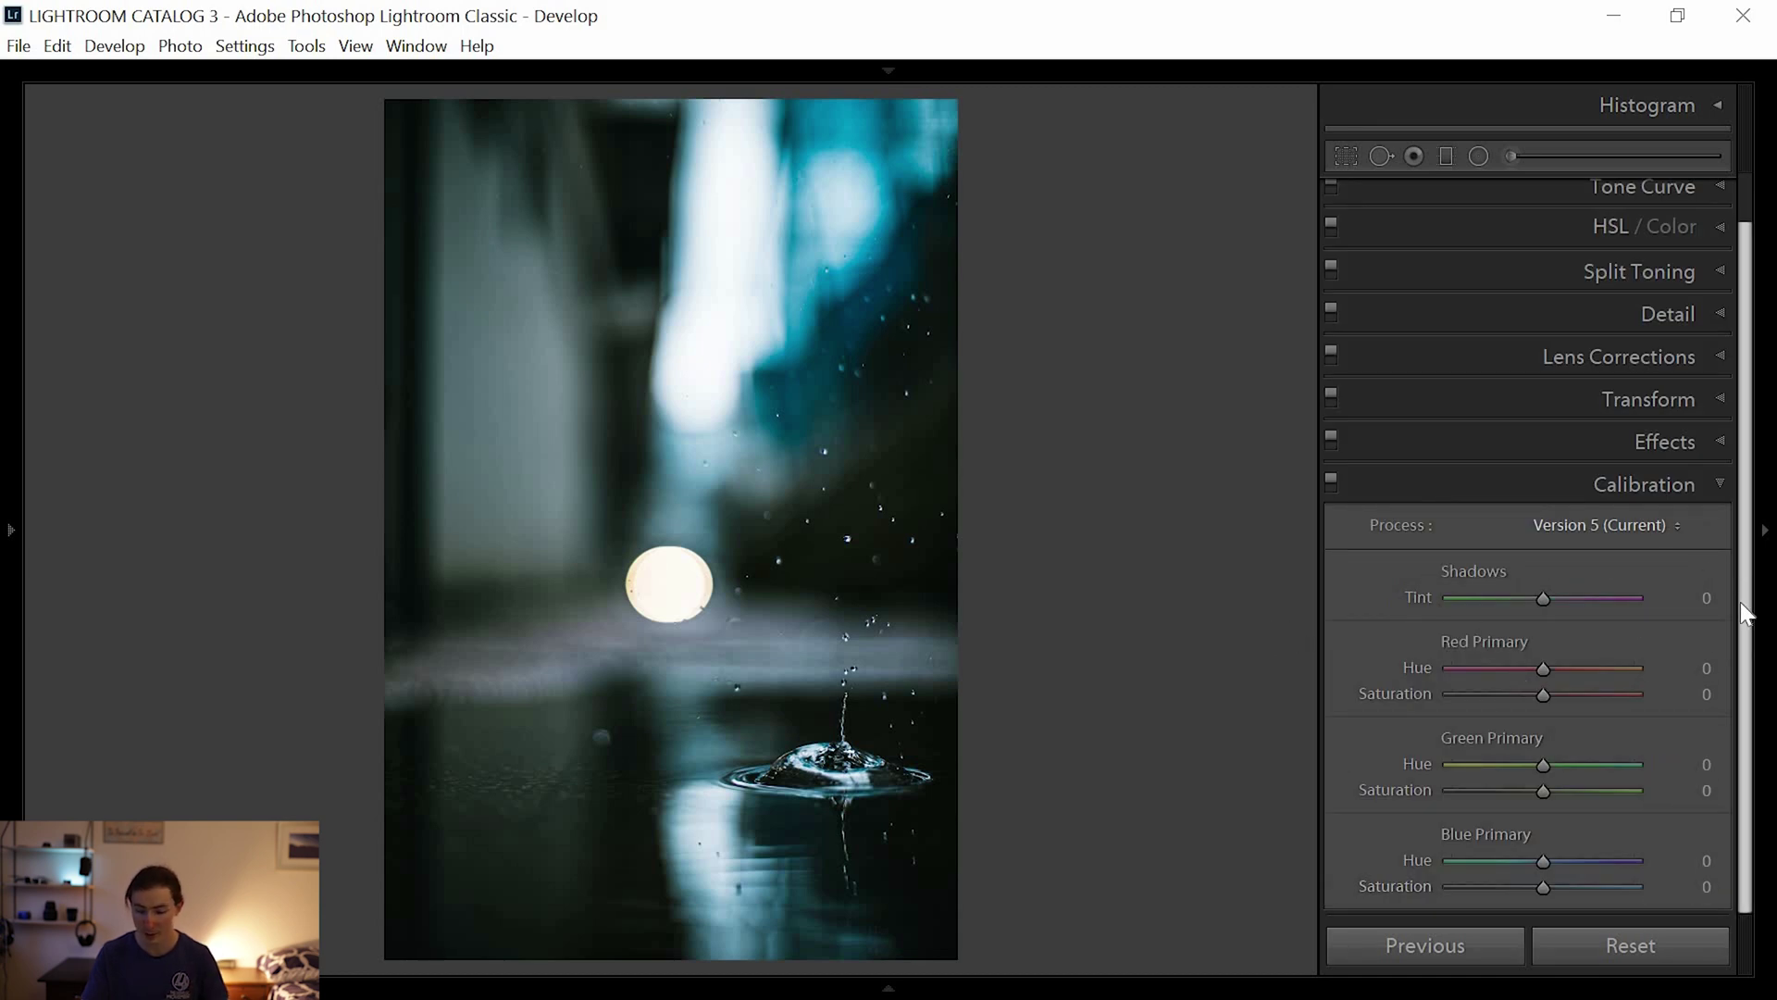
# Try different Red Primary hues in Calibration and set the hue to +43.
pyautogui.moveTo(1517, 668); pyautogui.dragTo(1554, 683)
pyautogui.hotkey('shift', 'Up')
pyautogui.hotkey('shift', 'Up')
pyautogui.hotkey('shift', 'Up')
pyautogui.hotkey('shift', 'Up')
pyautogui.hotkey('shift', 'Up')
pyautogui.hotkey('shift', 'Up')
pyautogui.hotkey('shift', 'Up')
pyautogui.moveTo(1505, 678); pyautogui.dragTo(1585, 714)
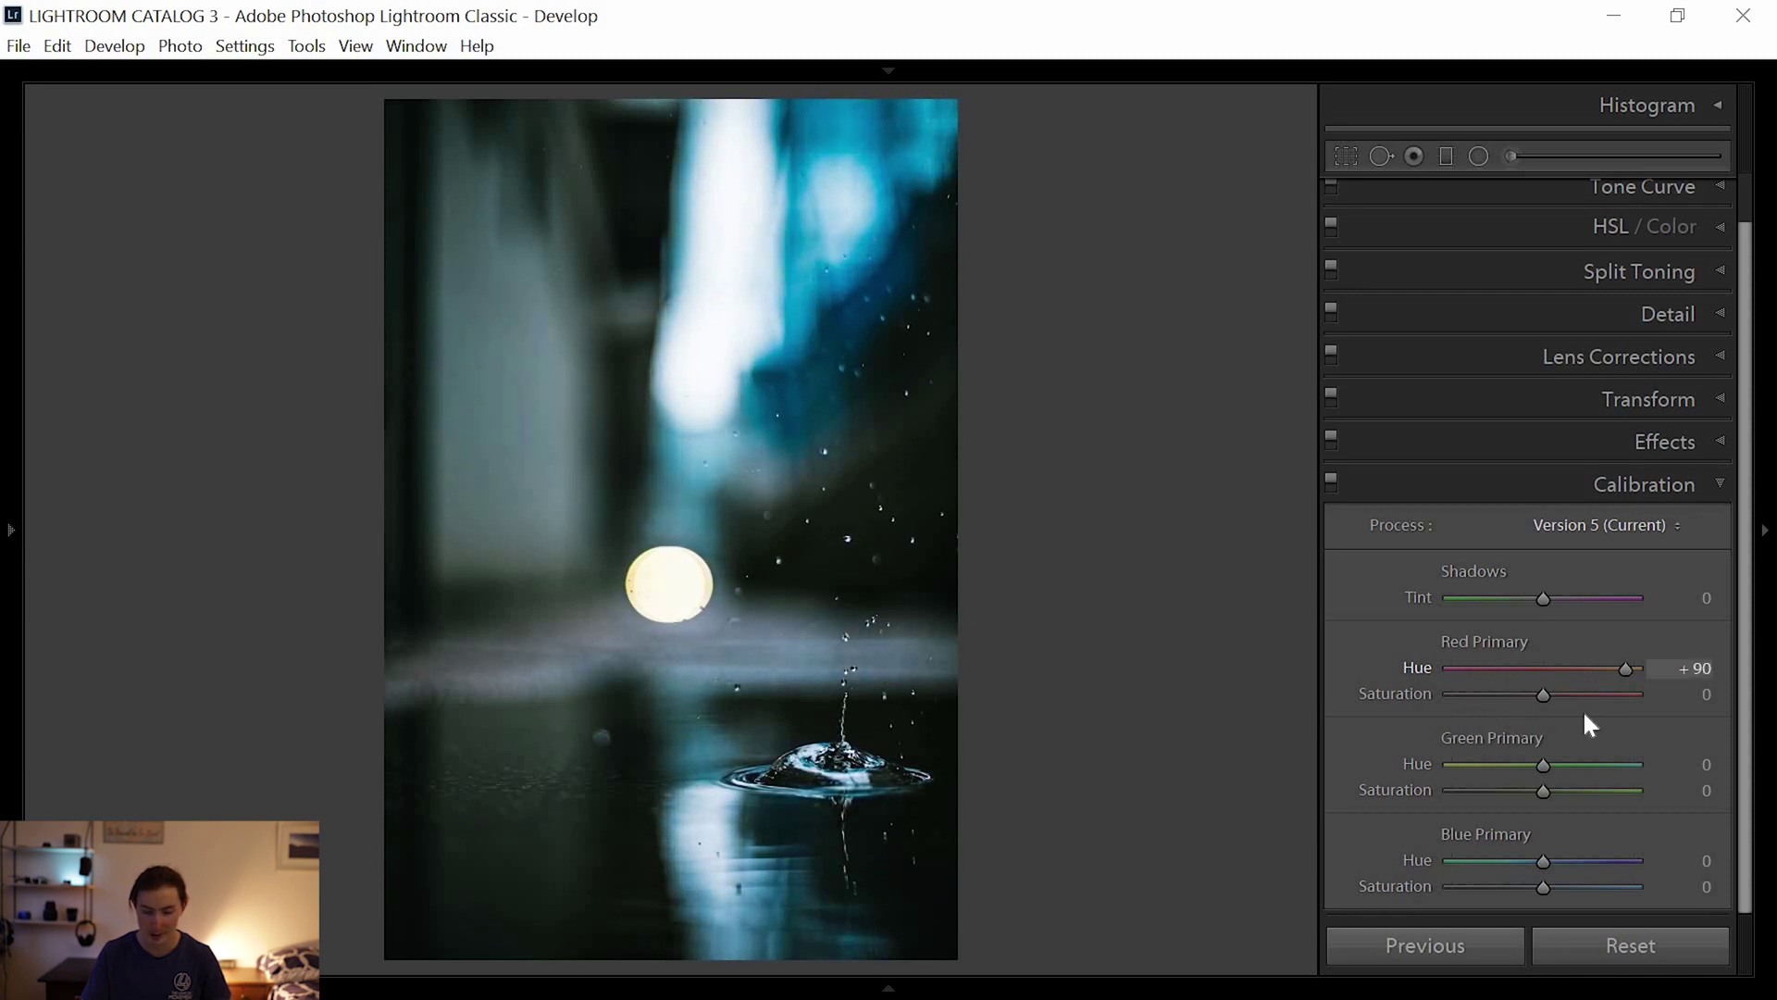
# Set the Green Primary hue to +92, Blue Primary hue to -40 and saturation to -26, and Red Primary saturation to -14.
pyautogui.moveTo(1460, 766); pyautogui.dragTo(1619, 805)
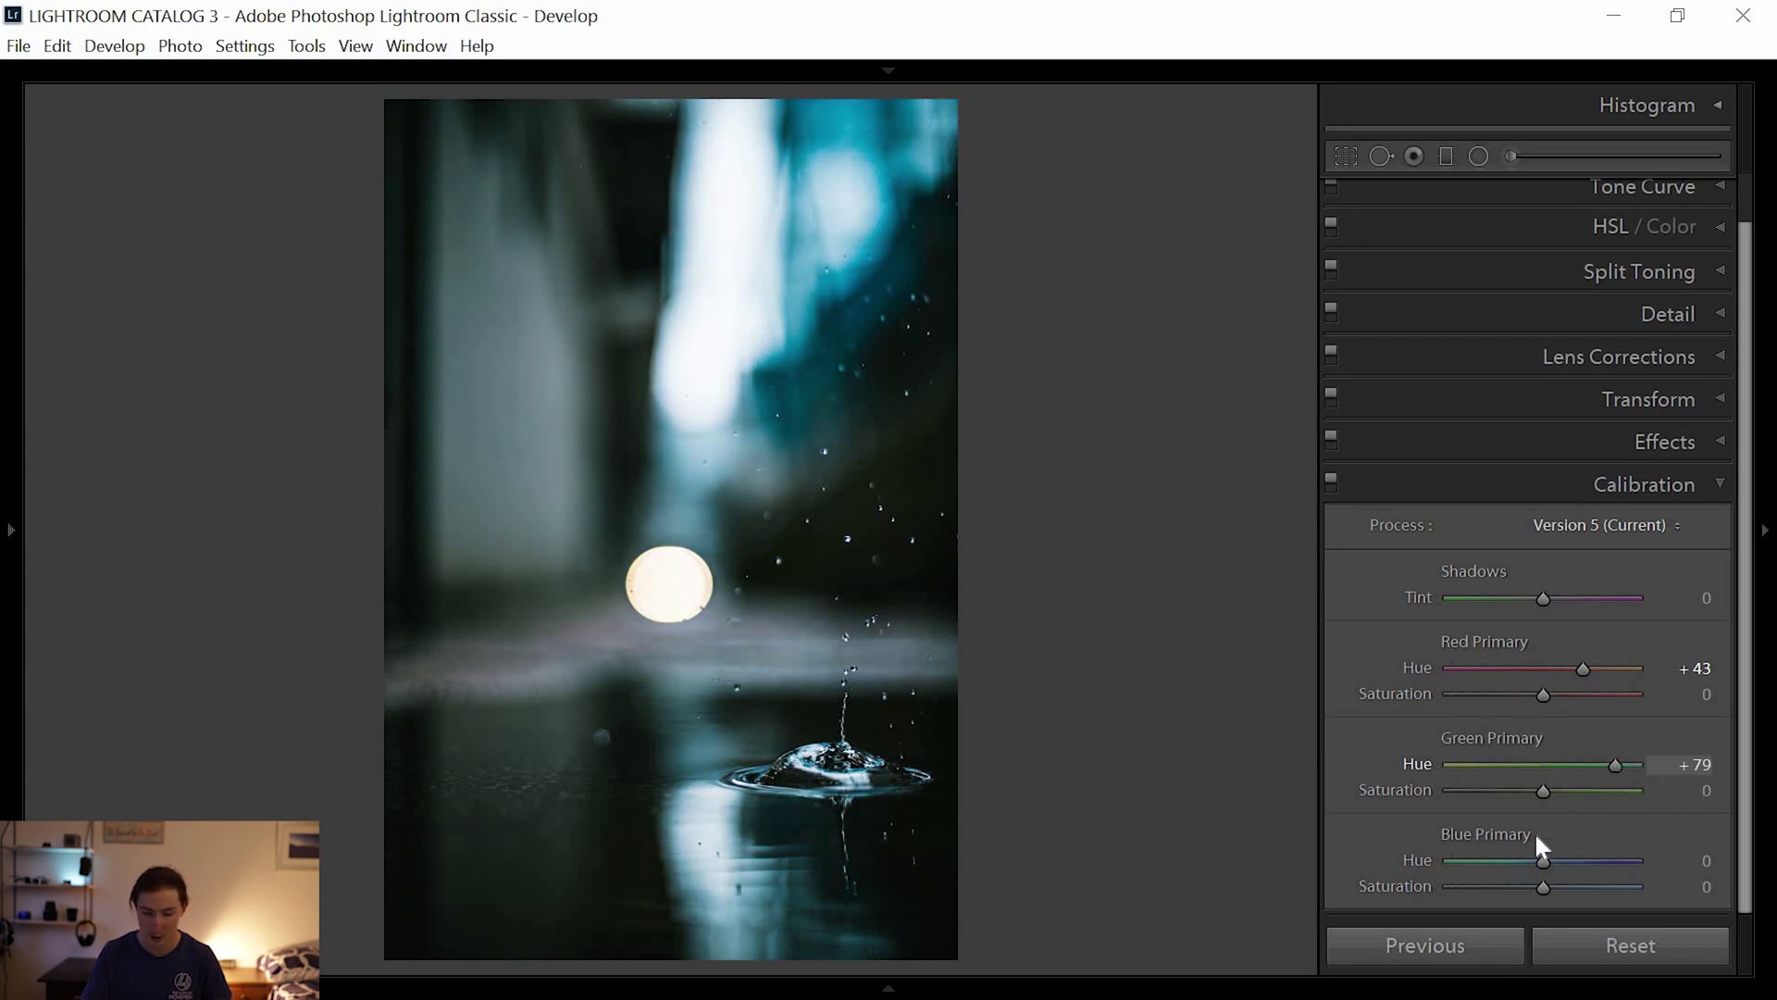
pyautogui.moveTo(1546, 862); pyautogui.dragTo(1657, 866)
pyautogui.click(1519, 886)
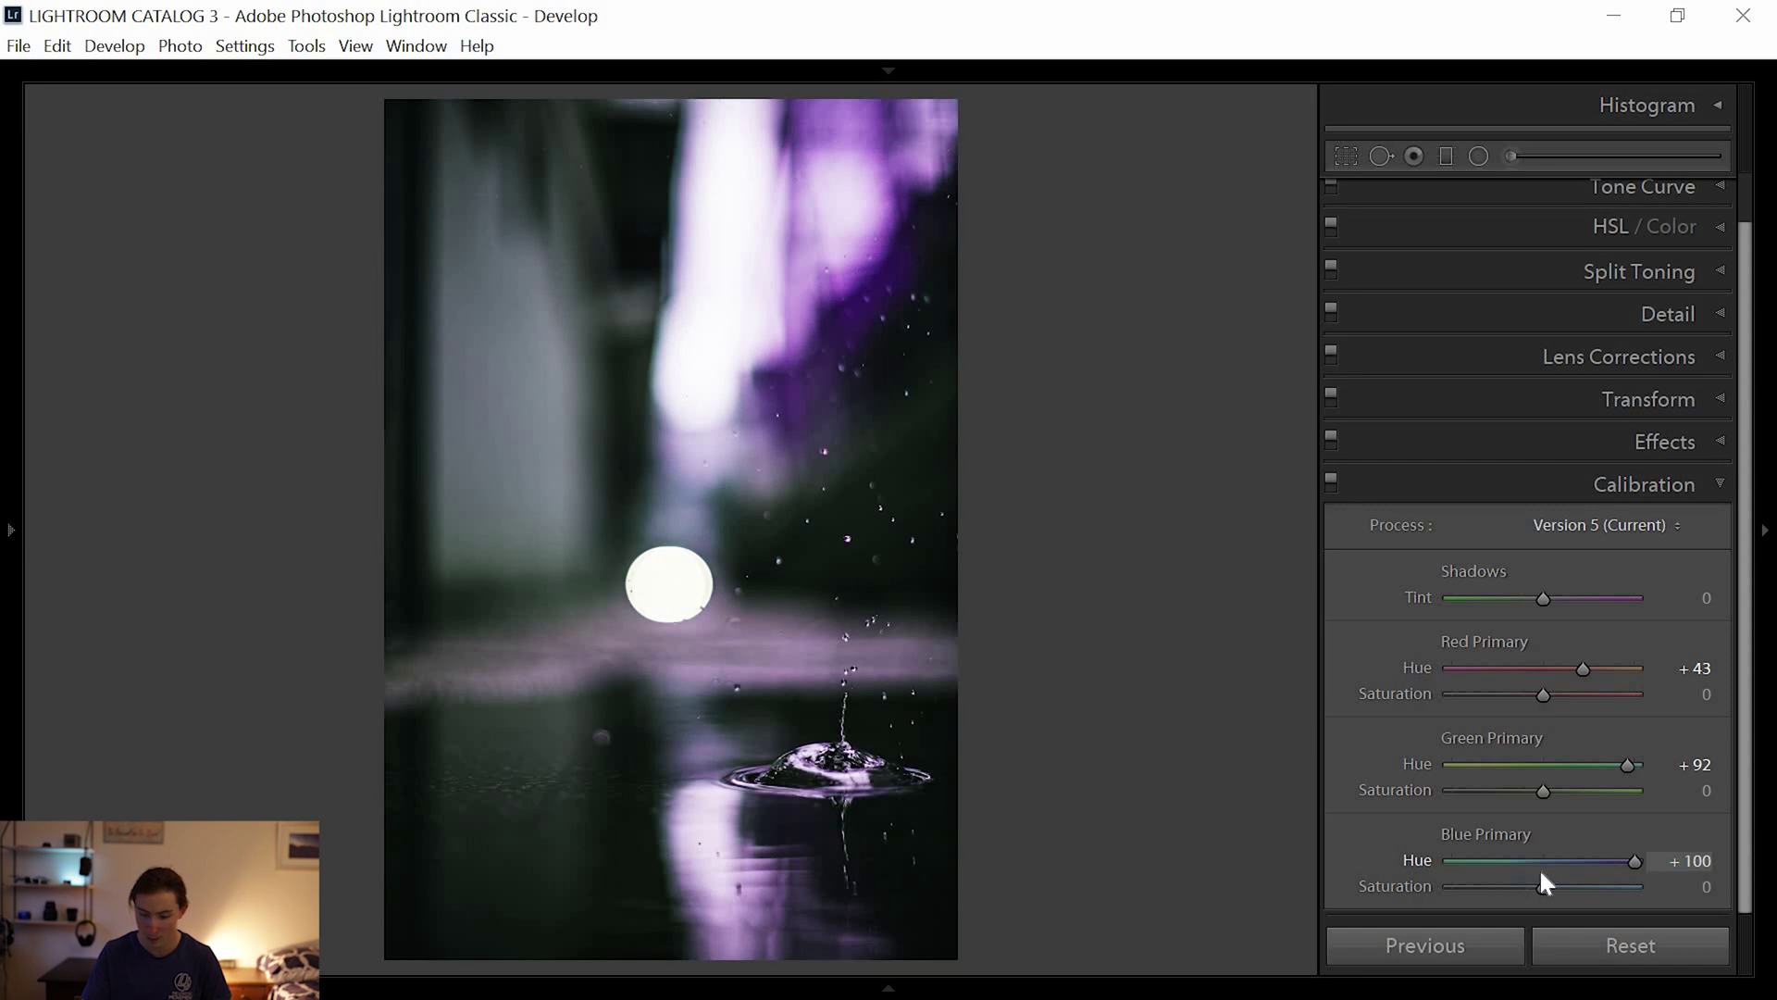
pyautogui.click(1507, 861)
pyautogui.click(1531, 694)
# Try the Calibration shadows tint in both directions and set it to +8.
pyautogui.moveTo(1541, 602); pyautogui.dragTo(1455, 604)
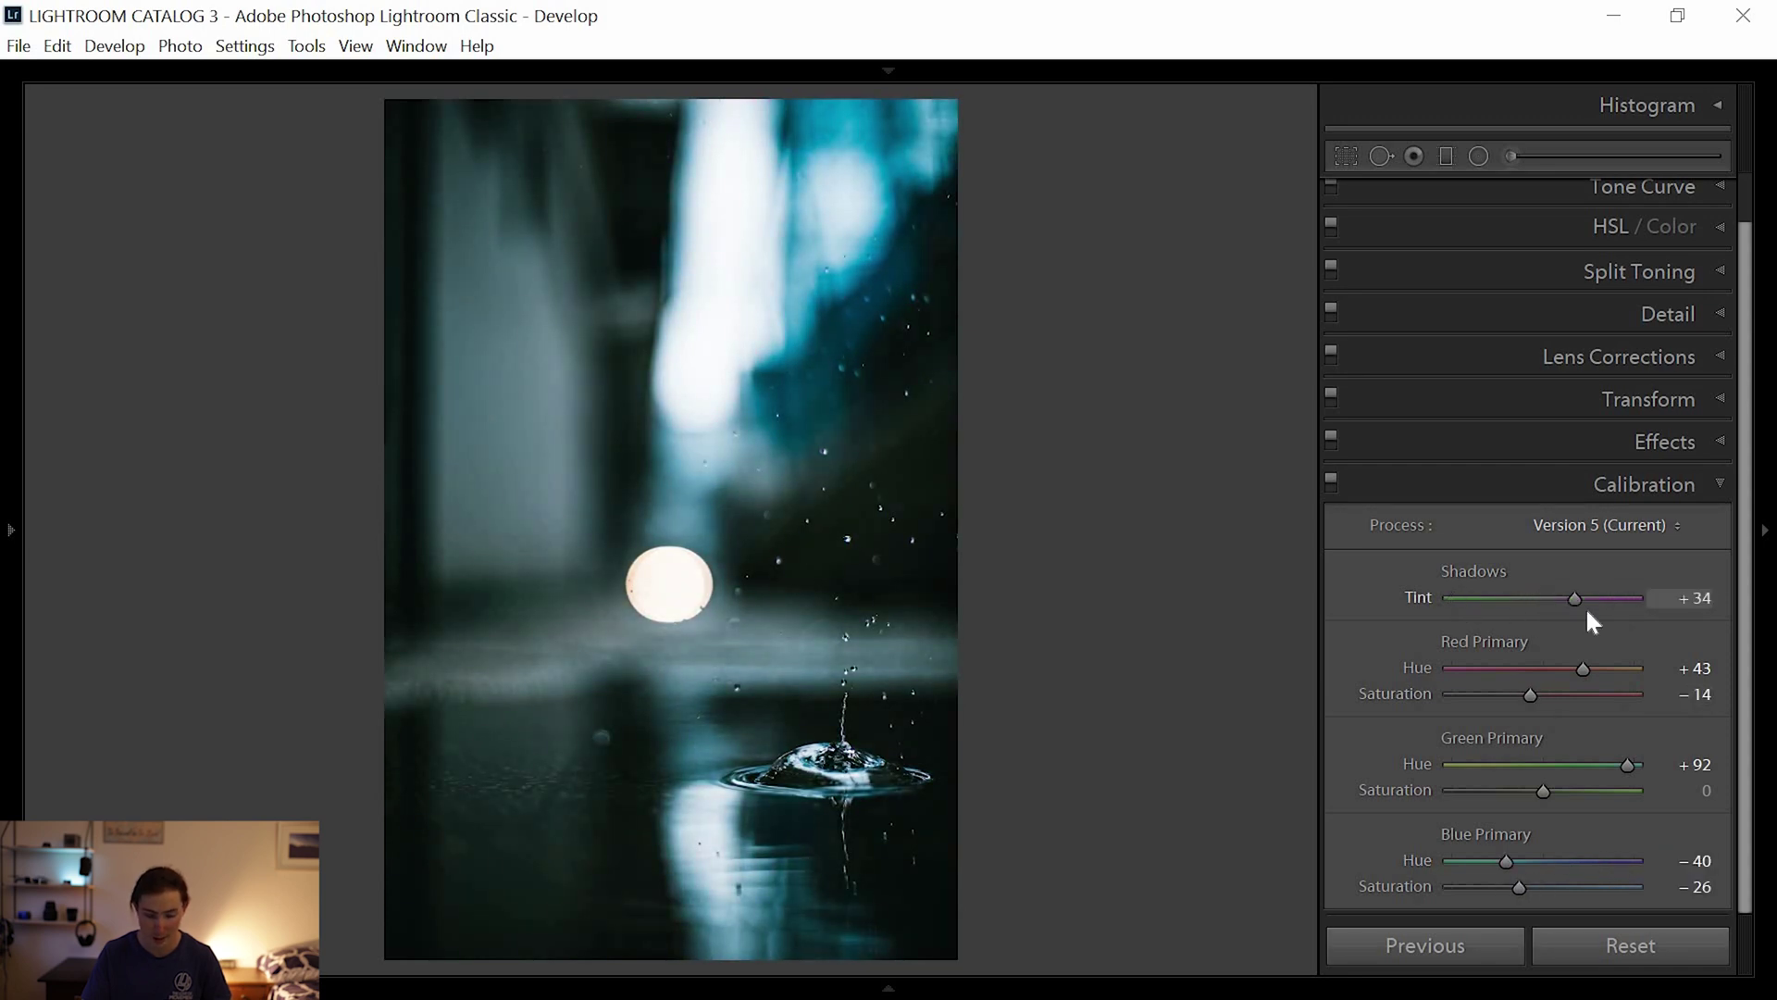
pyautogui.click(1479, 604)
pyautogui.moveTo(1590, 629); pyautogui.dragTo(1547, 645)
pyautogui.doubleClick(1546, 647)
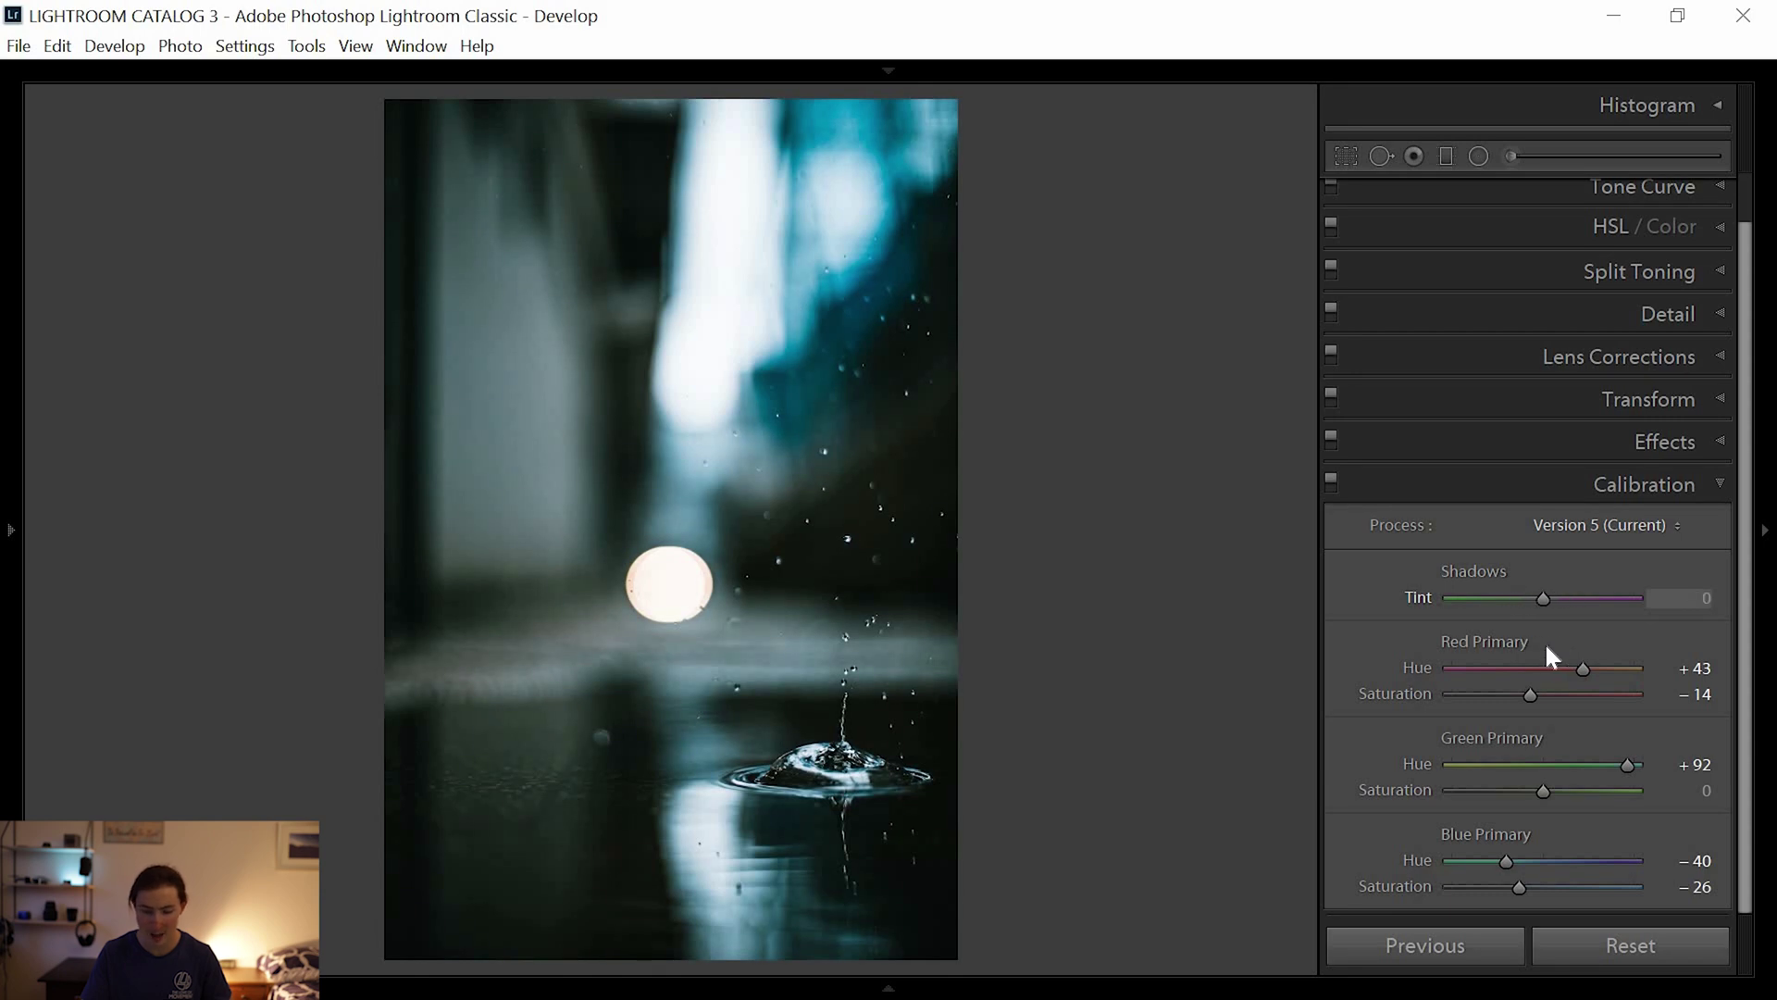
pyautogui.scroll(2, 1553, 647)
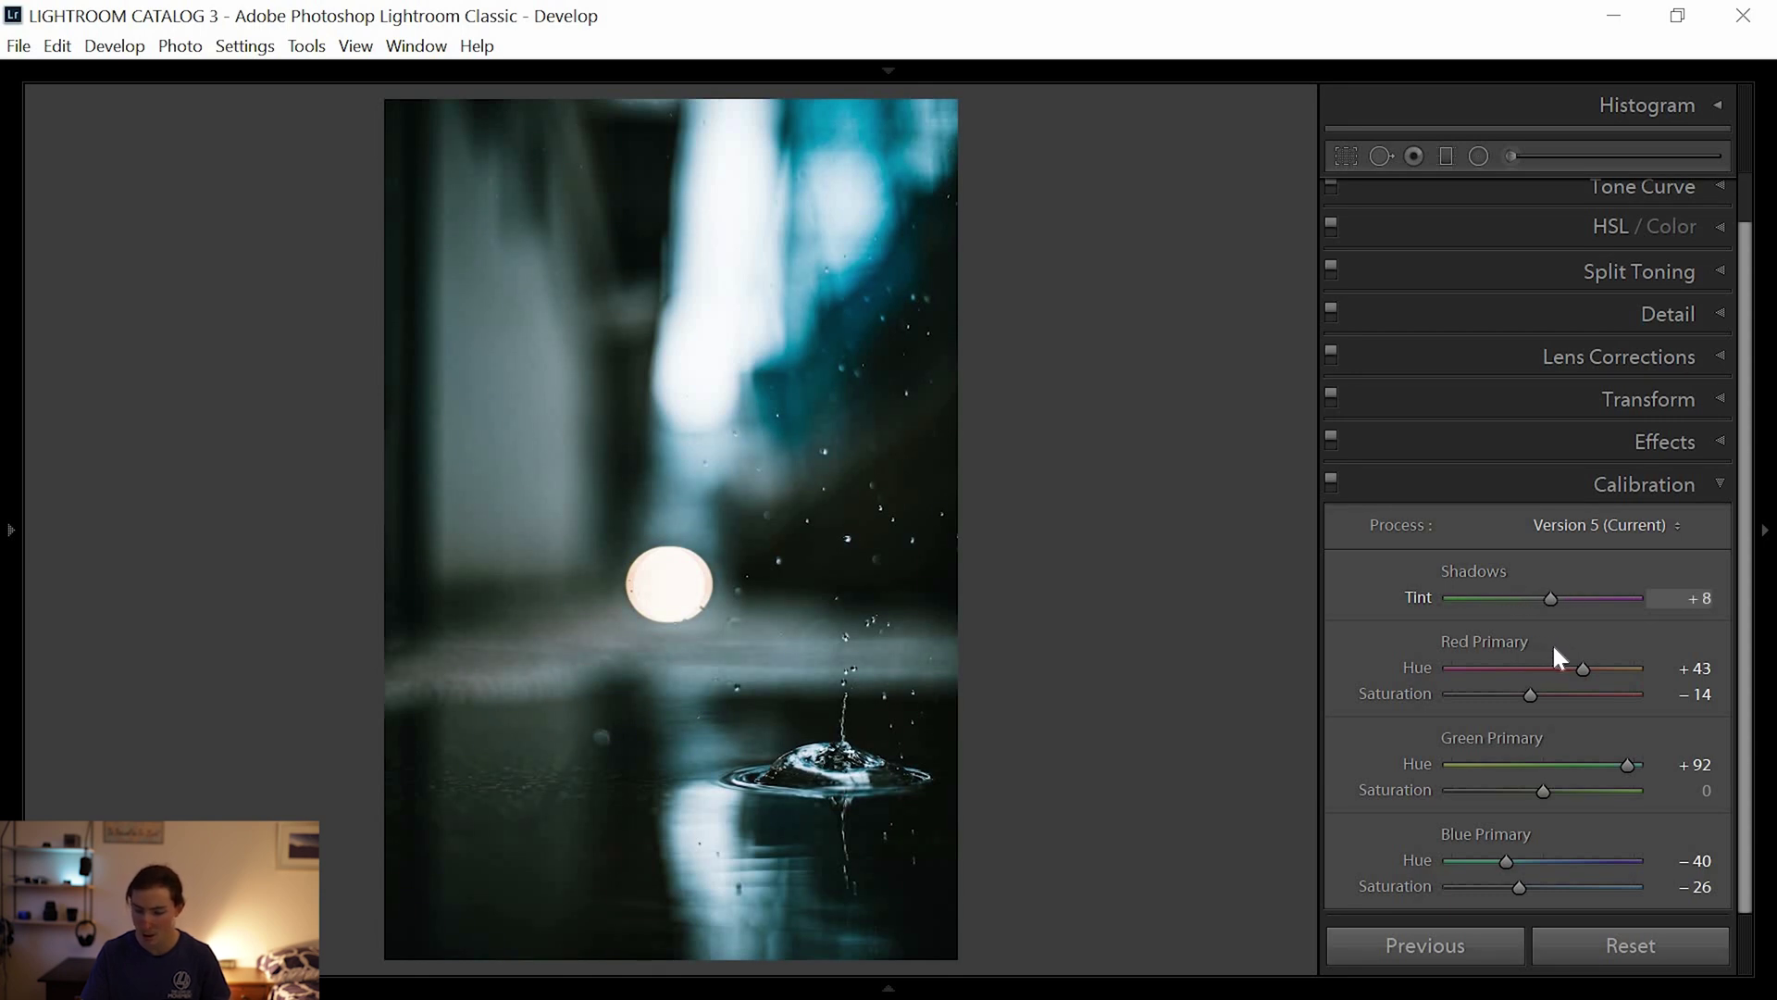
# Set the Split Toning saturation to 11 for both the shadows and the highlights.
pyautogui.hotkey('ctrl', '4')
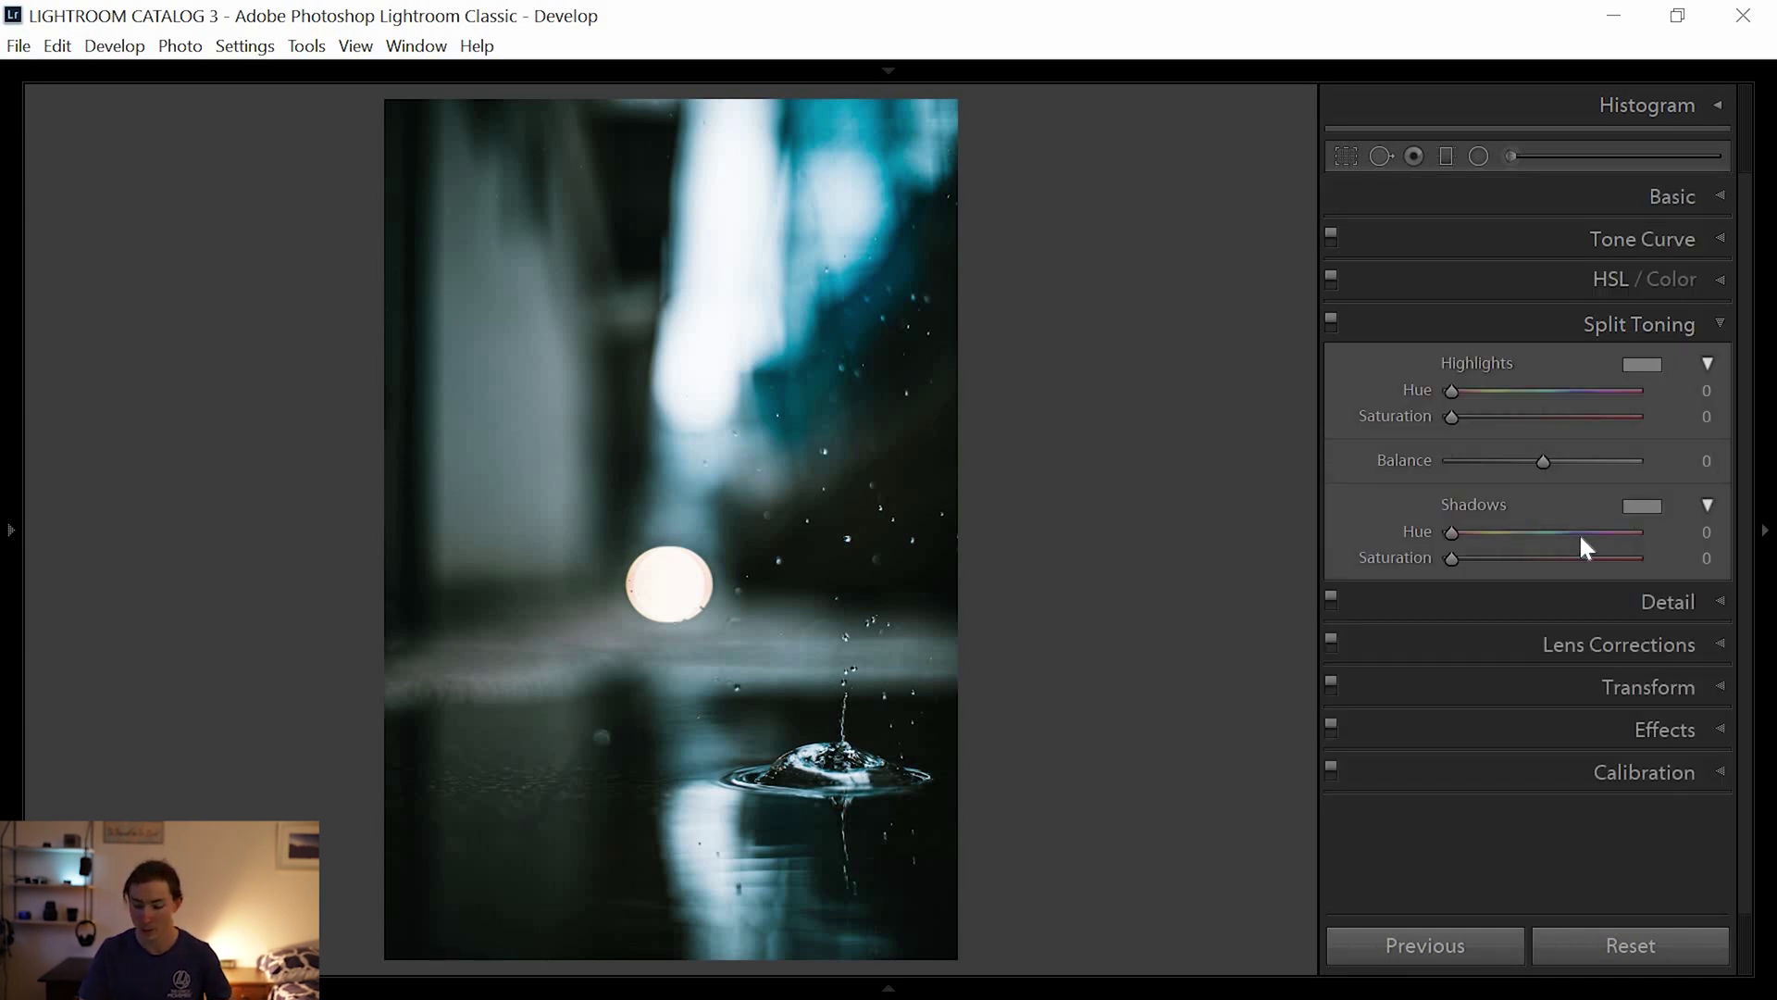
pyautogui.click(1701, 558)
pyautogui.click(1700, 558)
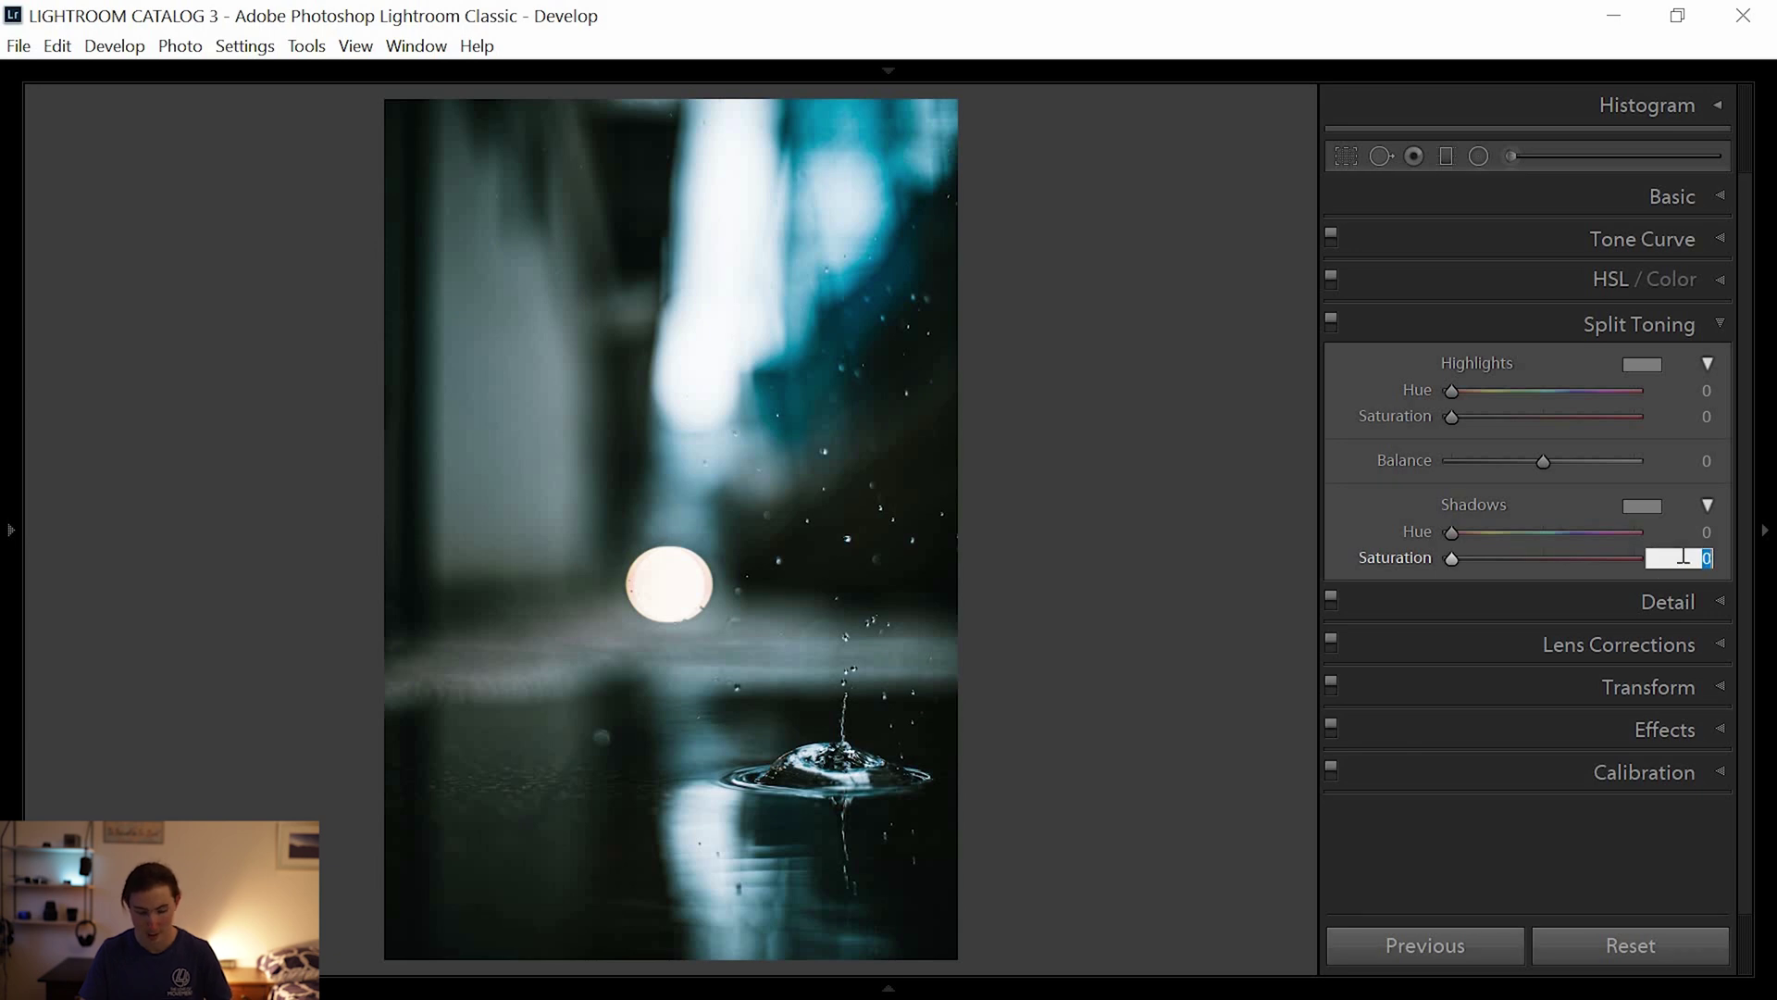
pyautogui.write('11')
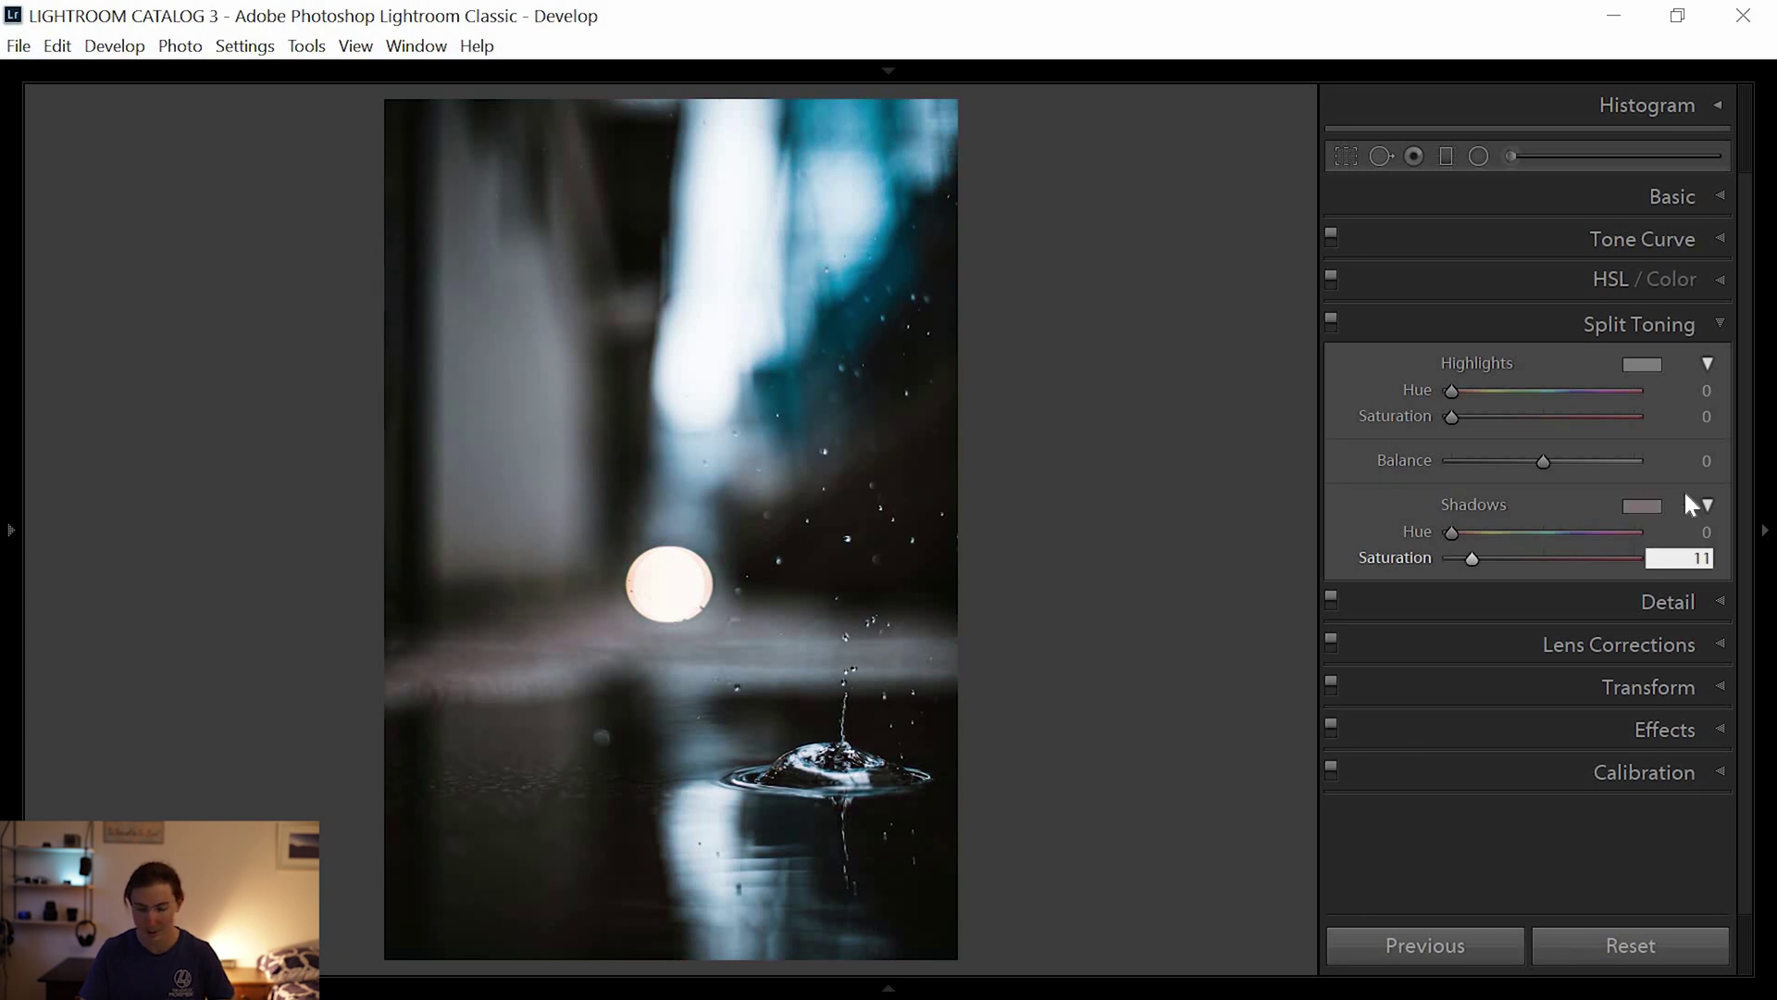
pyautogui.click(1706, 417)
pyautogui.write('11')
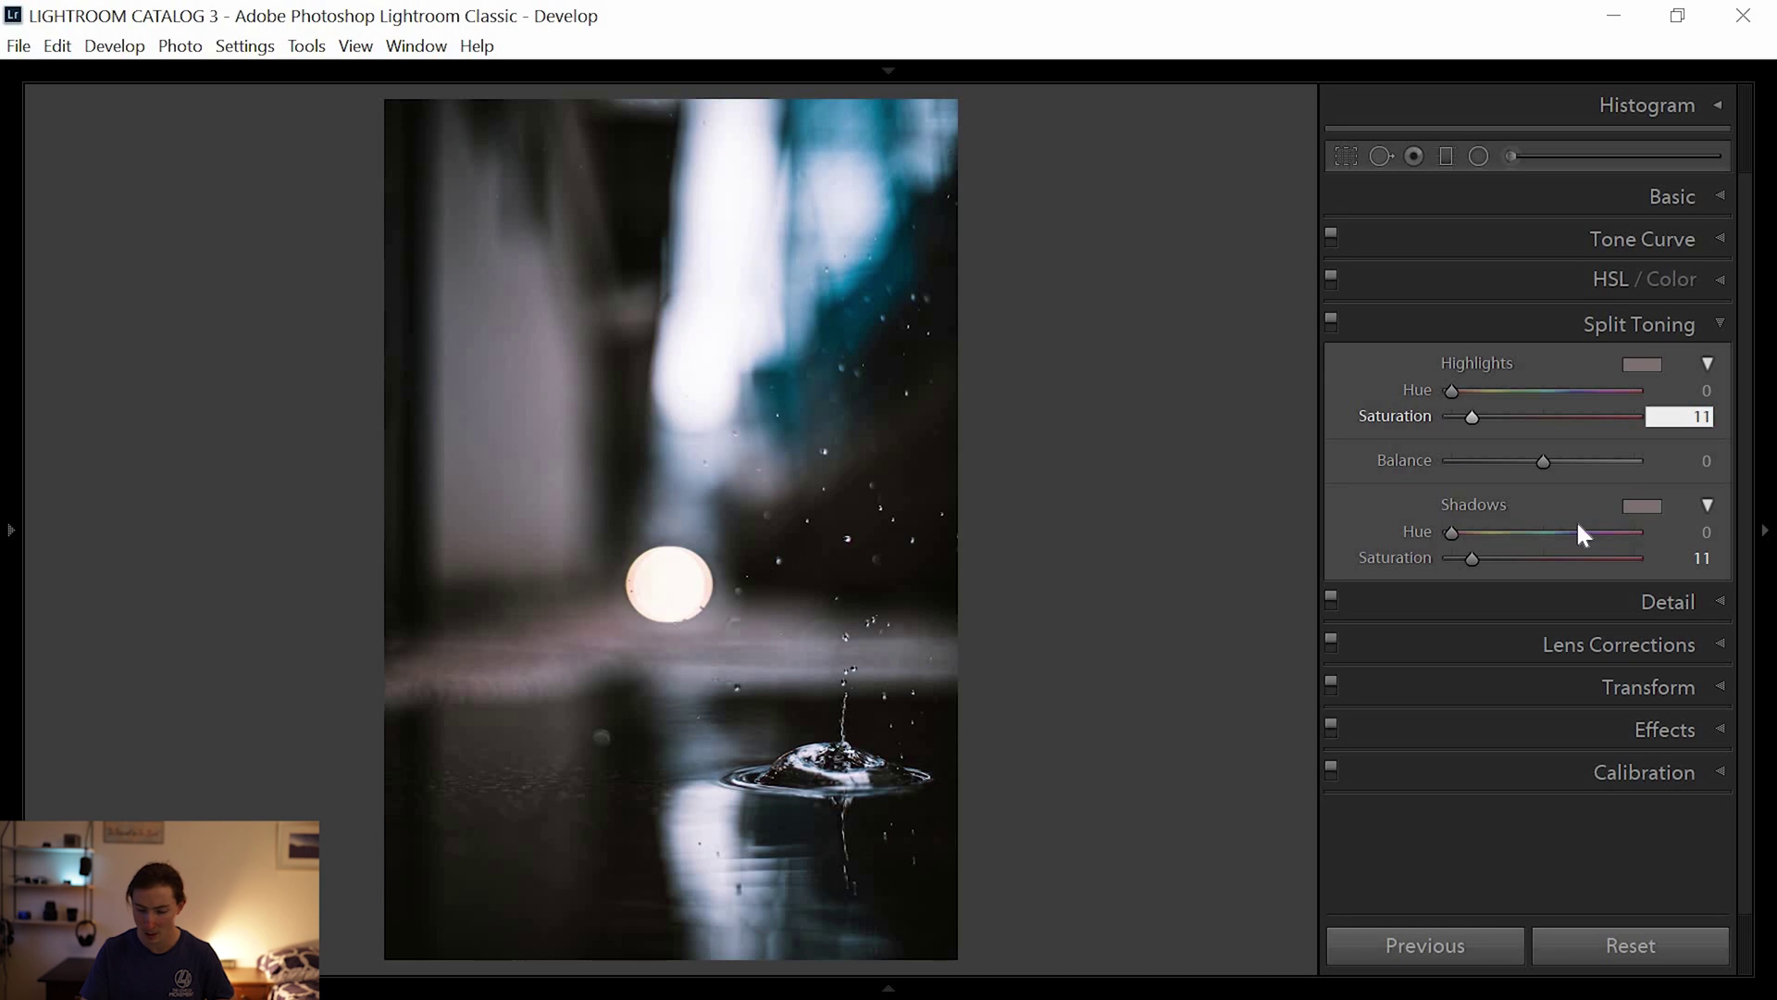
# Set the Split Toning shadows hue to 195.
pyautogui.click(1702, 532)
pyautogui.write('1')
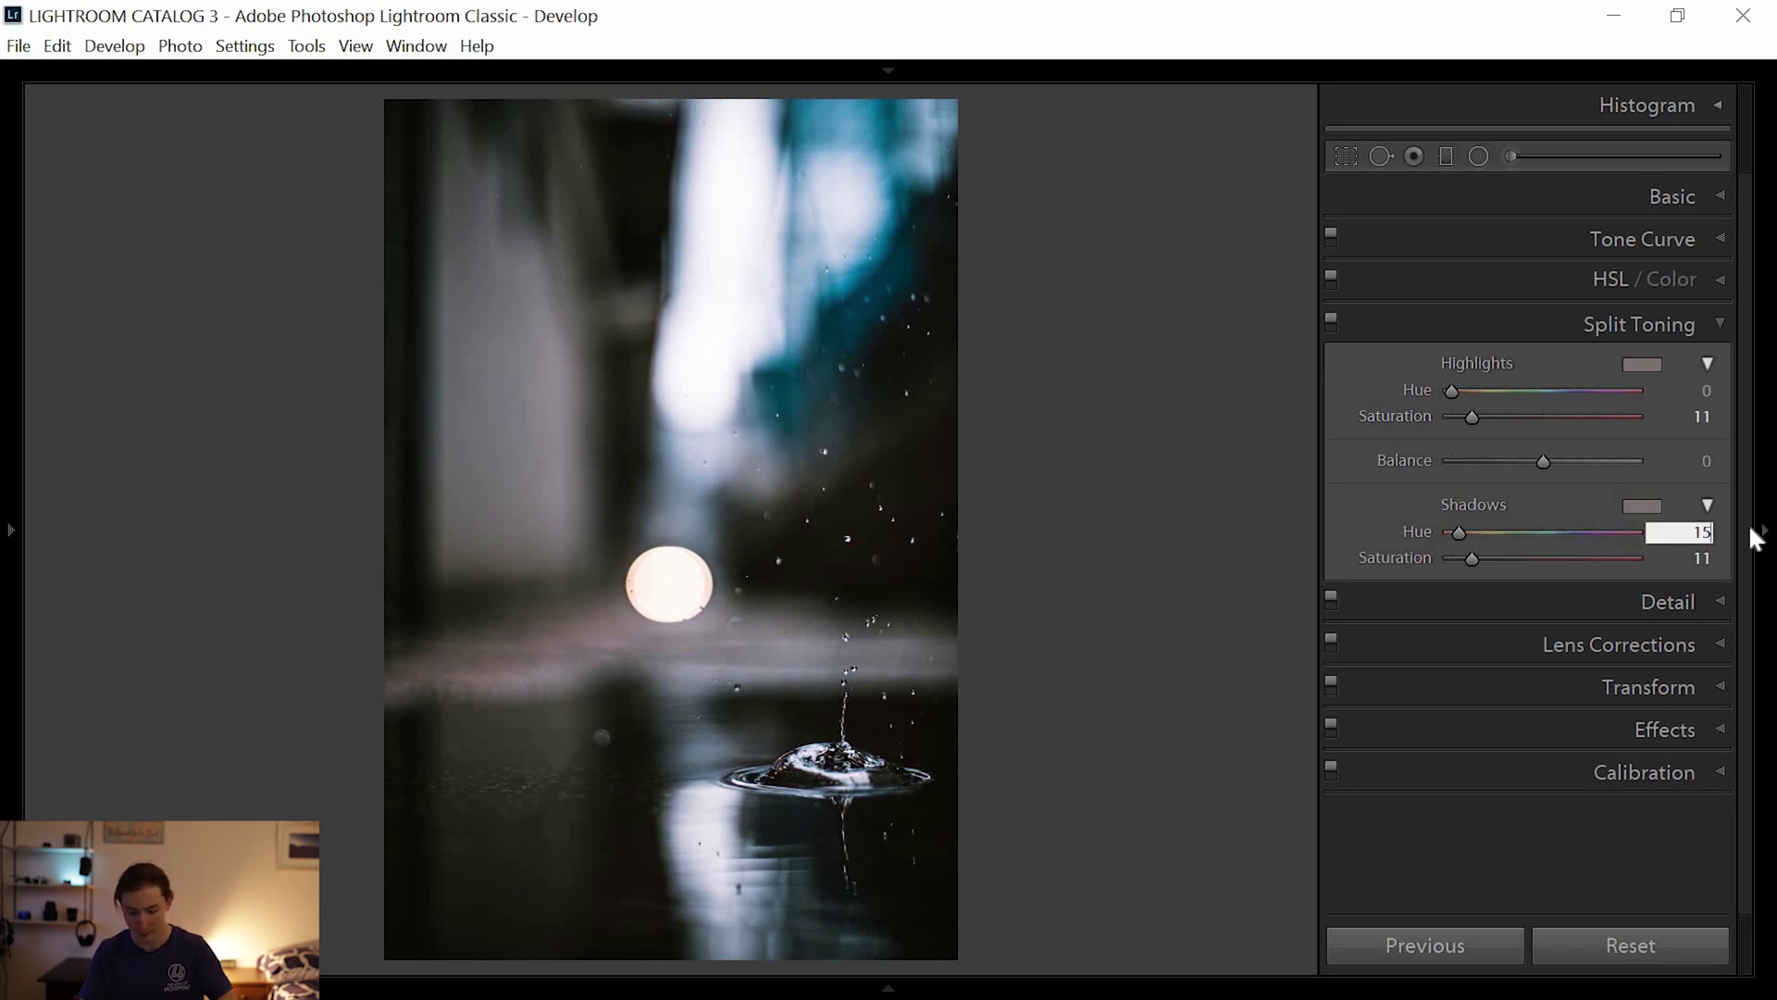
pyautogui.write('95')
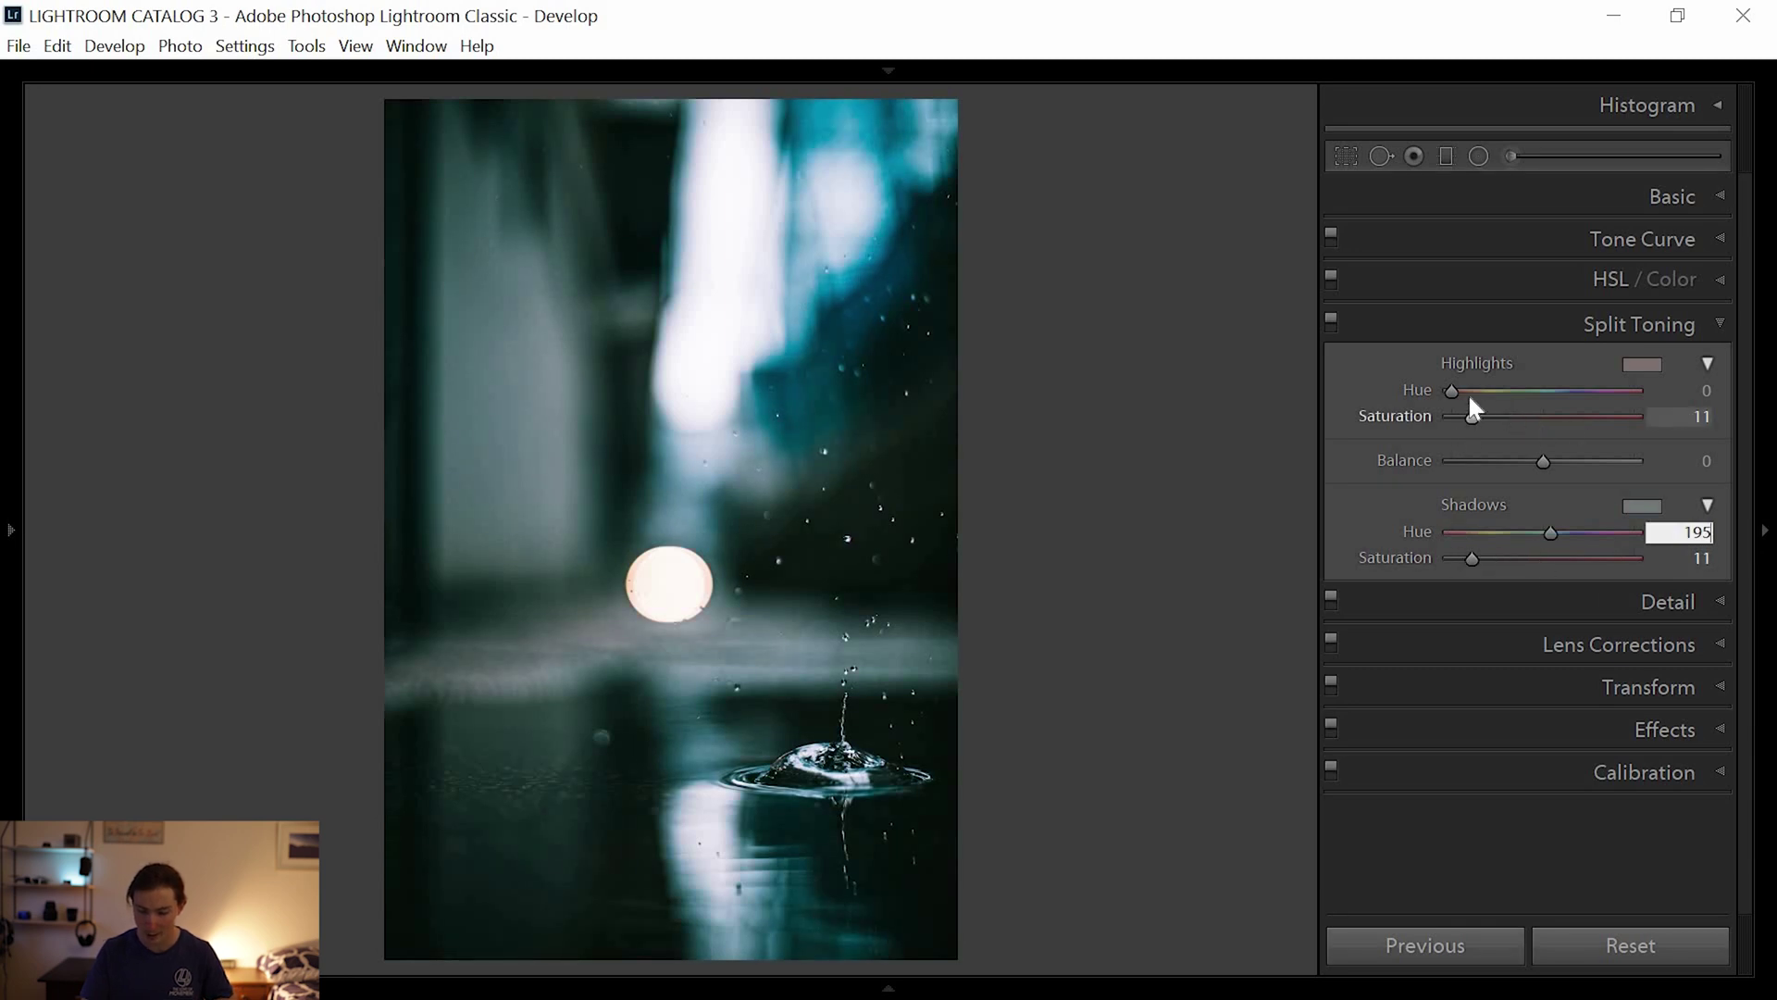
# Try a Split Toning highlights hue around 318 and return it to 0.
pyautogui.write('300')
pyautogui.press('Return')
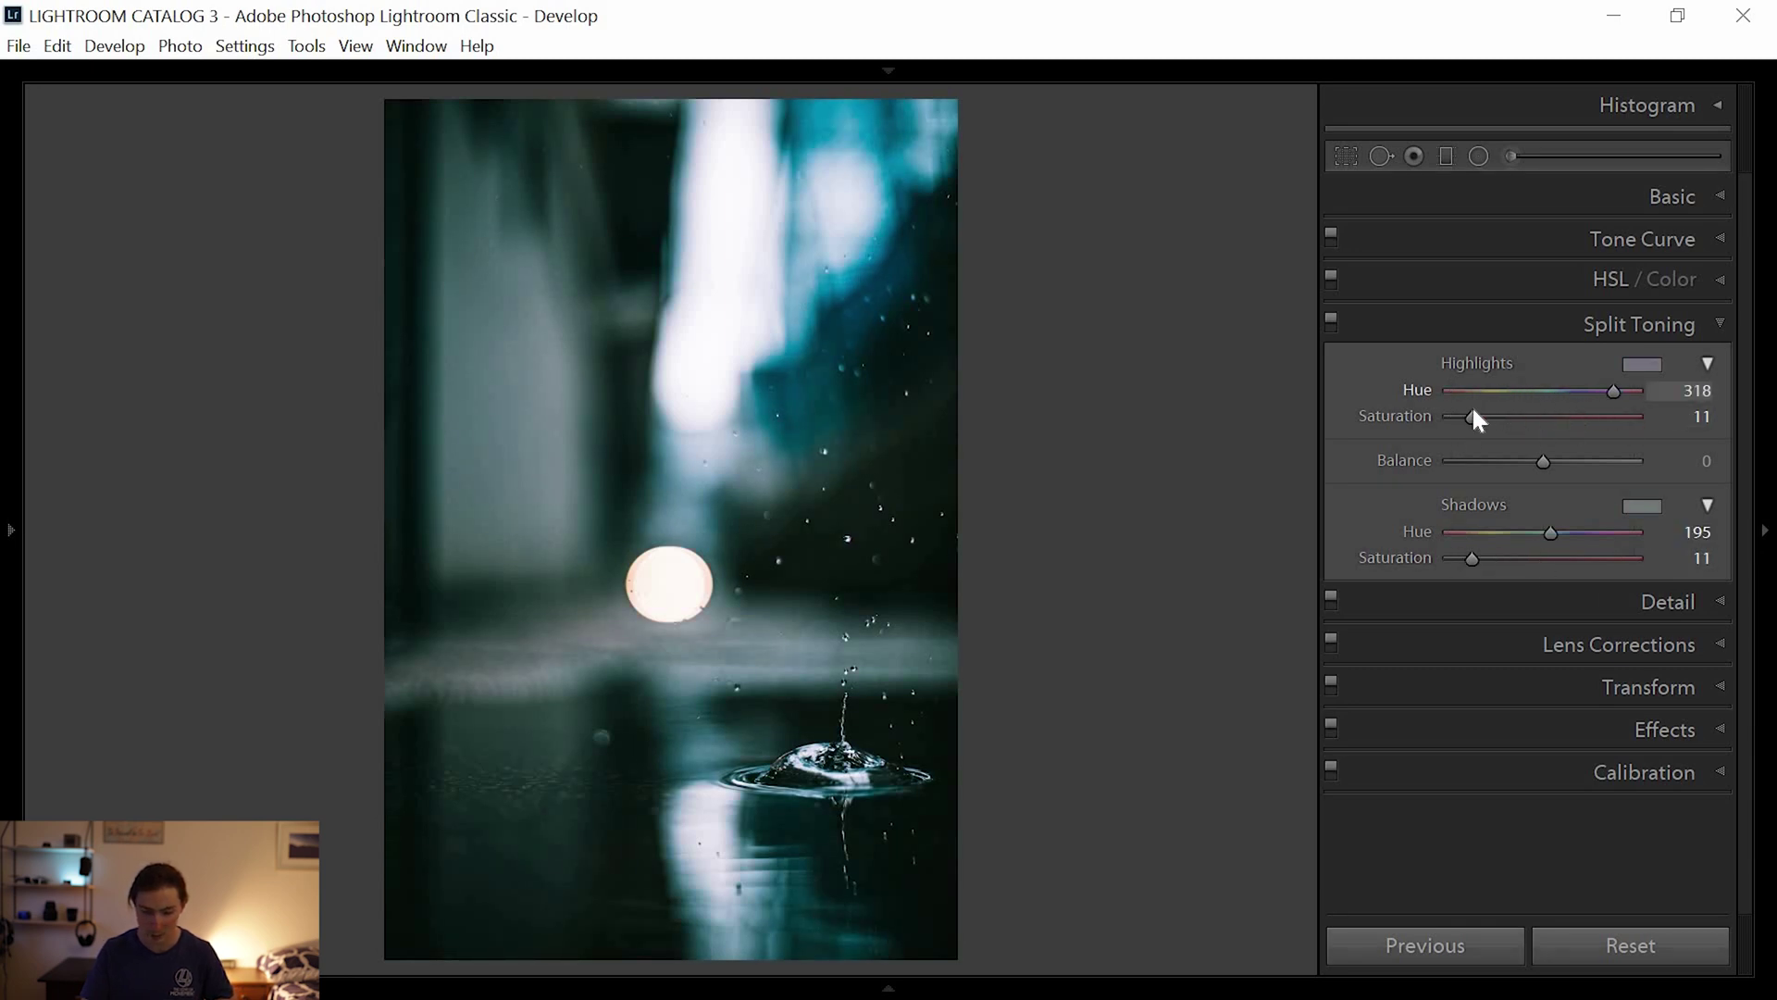
pyautogui.write('200')
pyautogui.press('Return')
pyautogui.write('0')
pyautogui.press('Return')
# Set the Split Toning shadows hue to 211 and collapse the Split Toning settings.
pyautogui.press('Tab')
pyautogui.press('Tab')
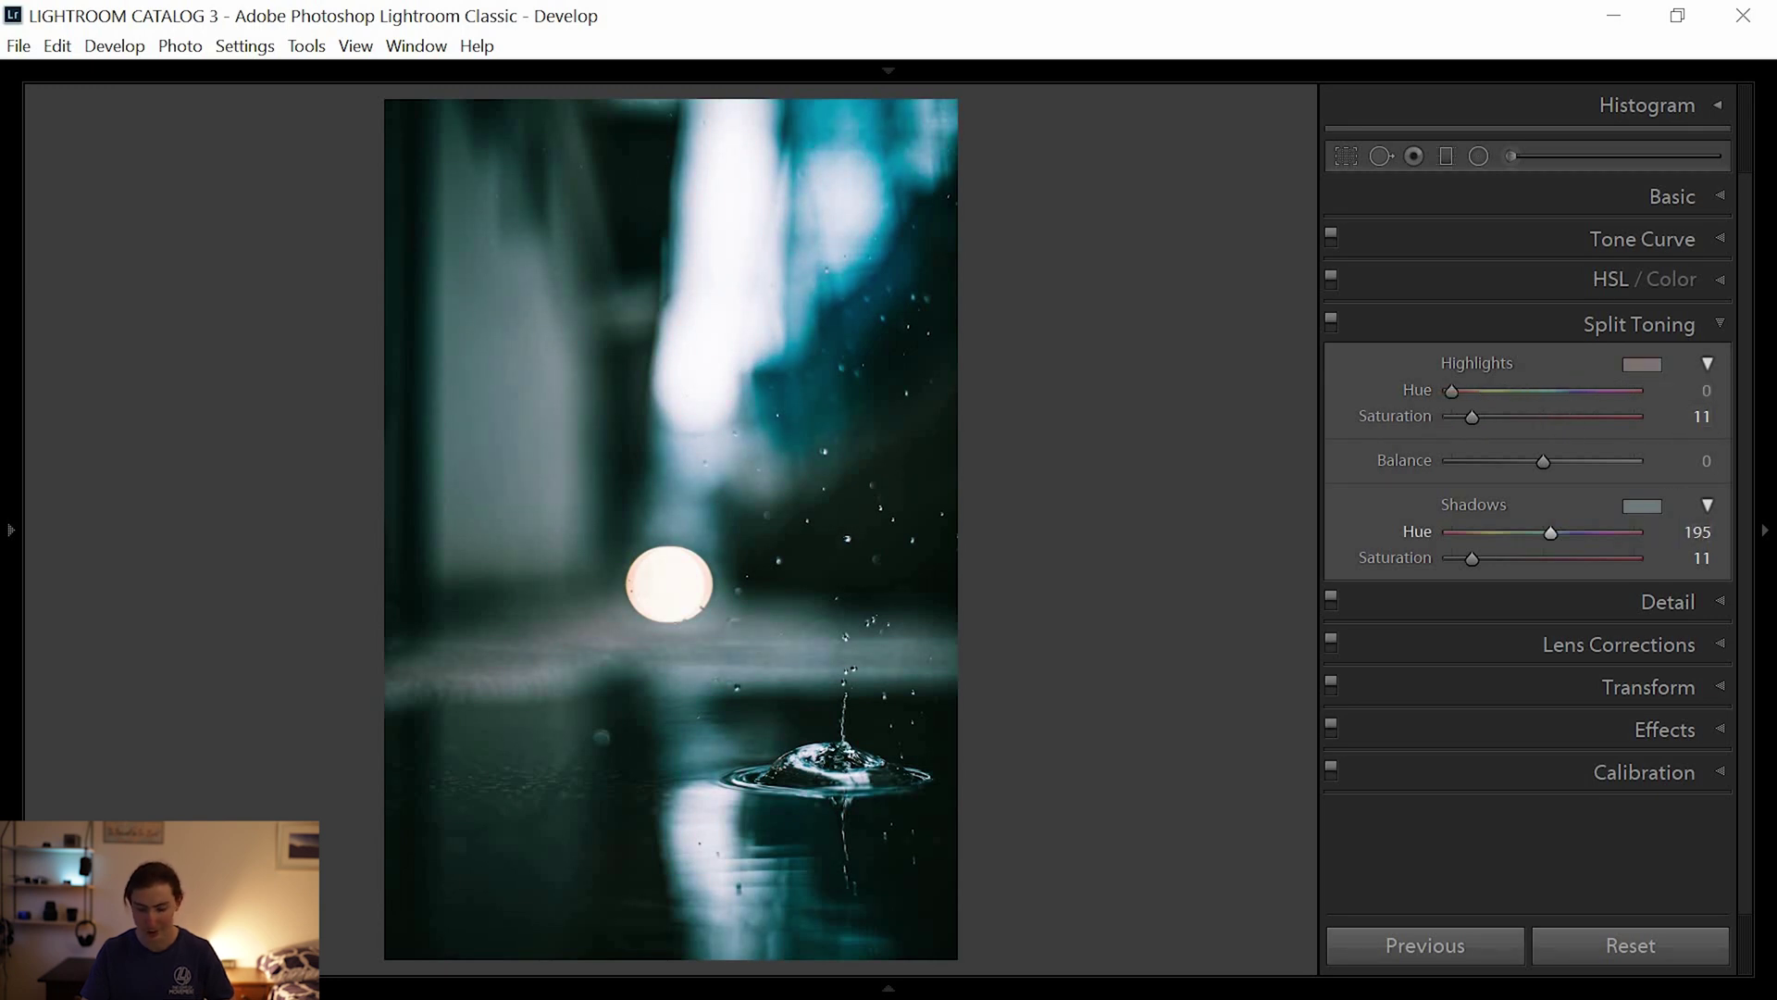
pyautogui.write('211')
pyautogui.press('Return')
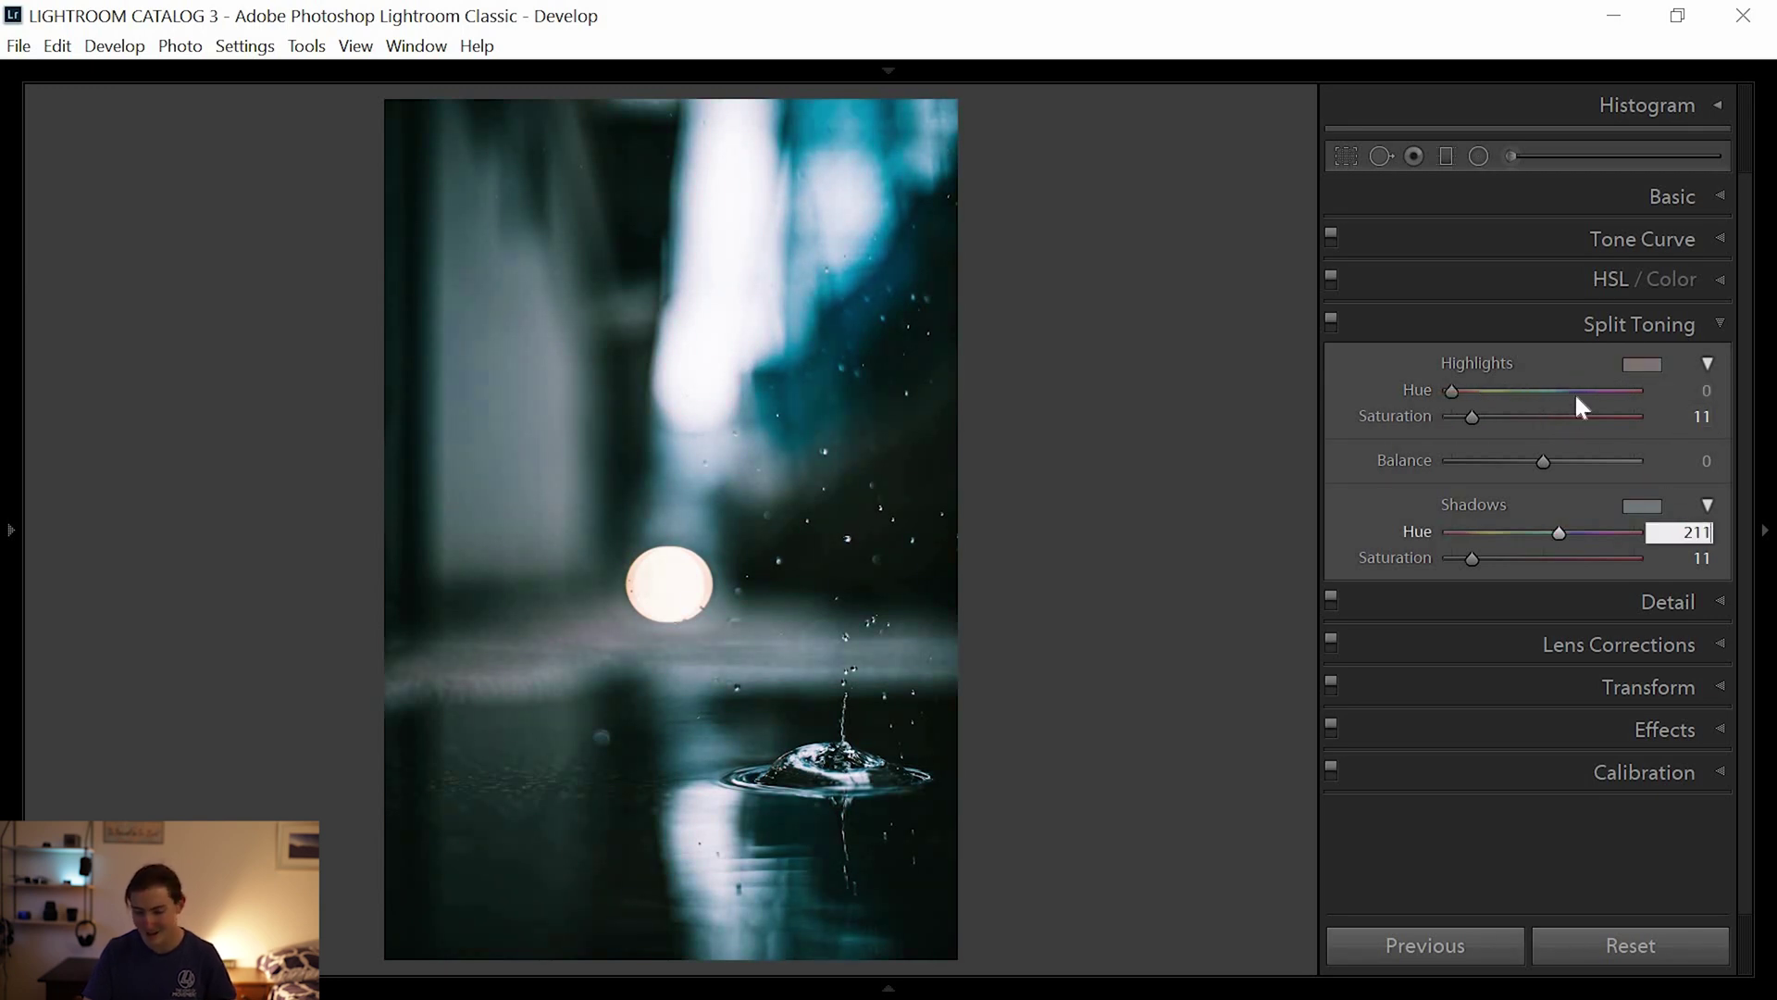
pyautogui.click(1638, 330)
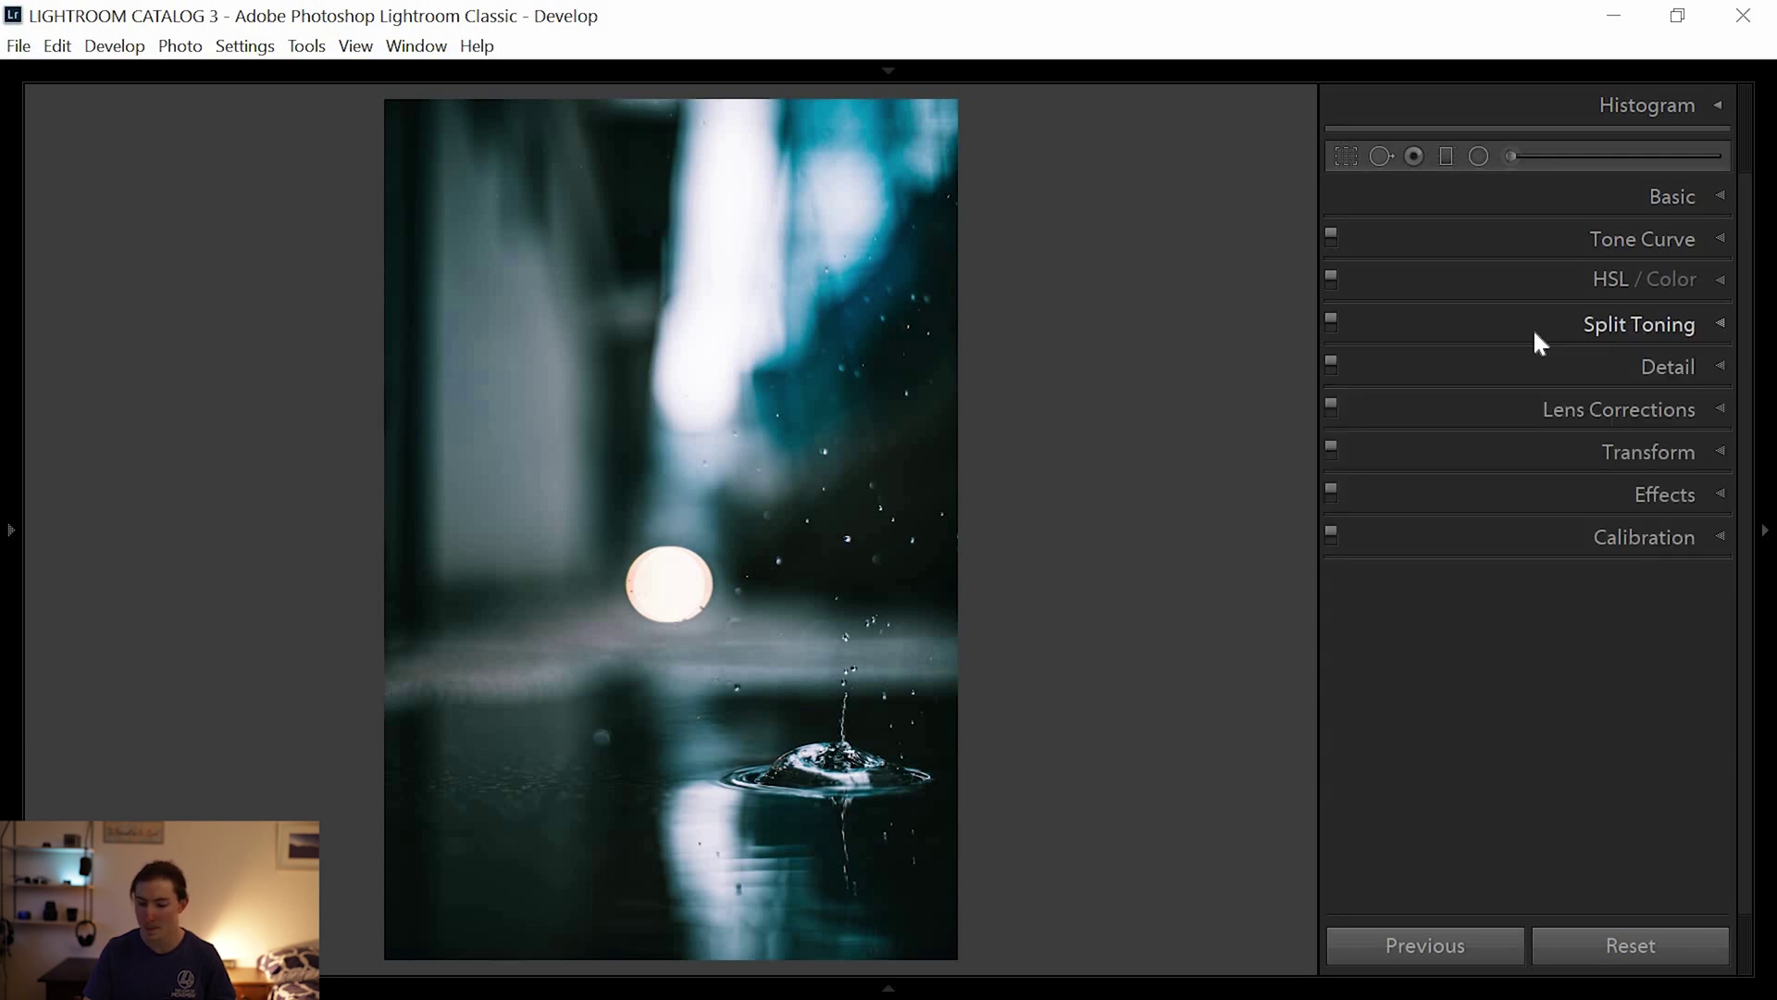
# Compare the water drop photo before and after the color grading.
pyautogui.click(1664, 287)
pyautogui.press('\\')
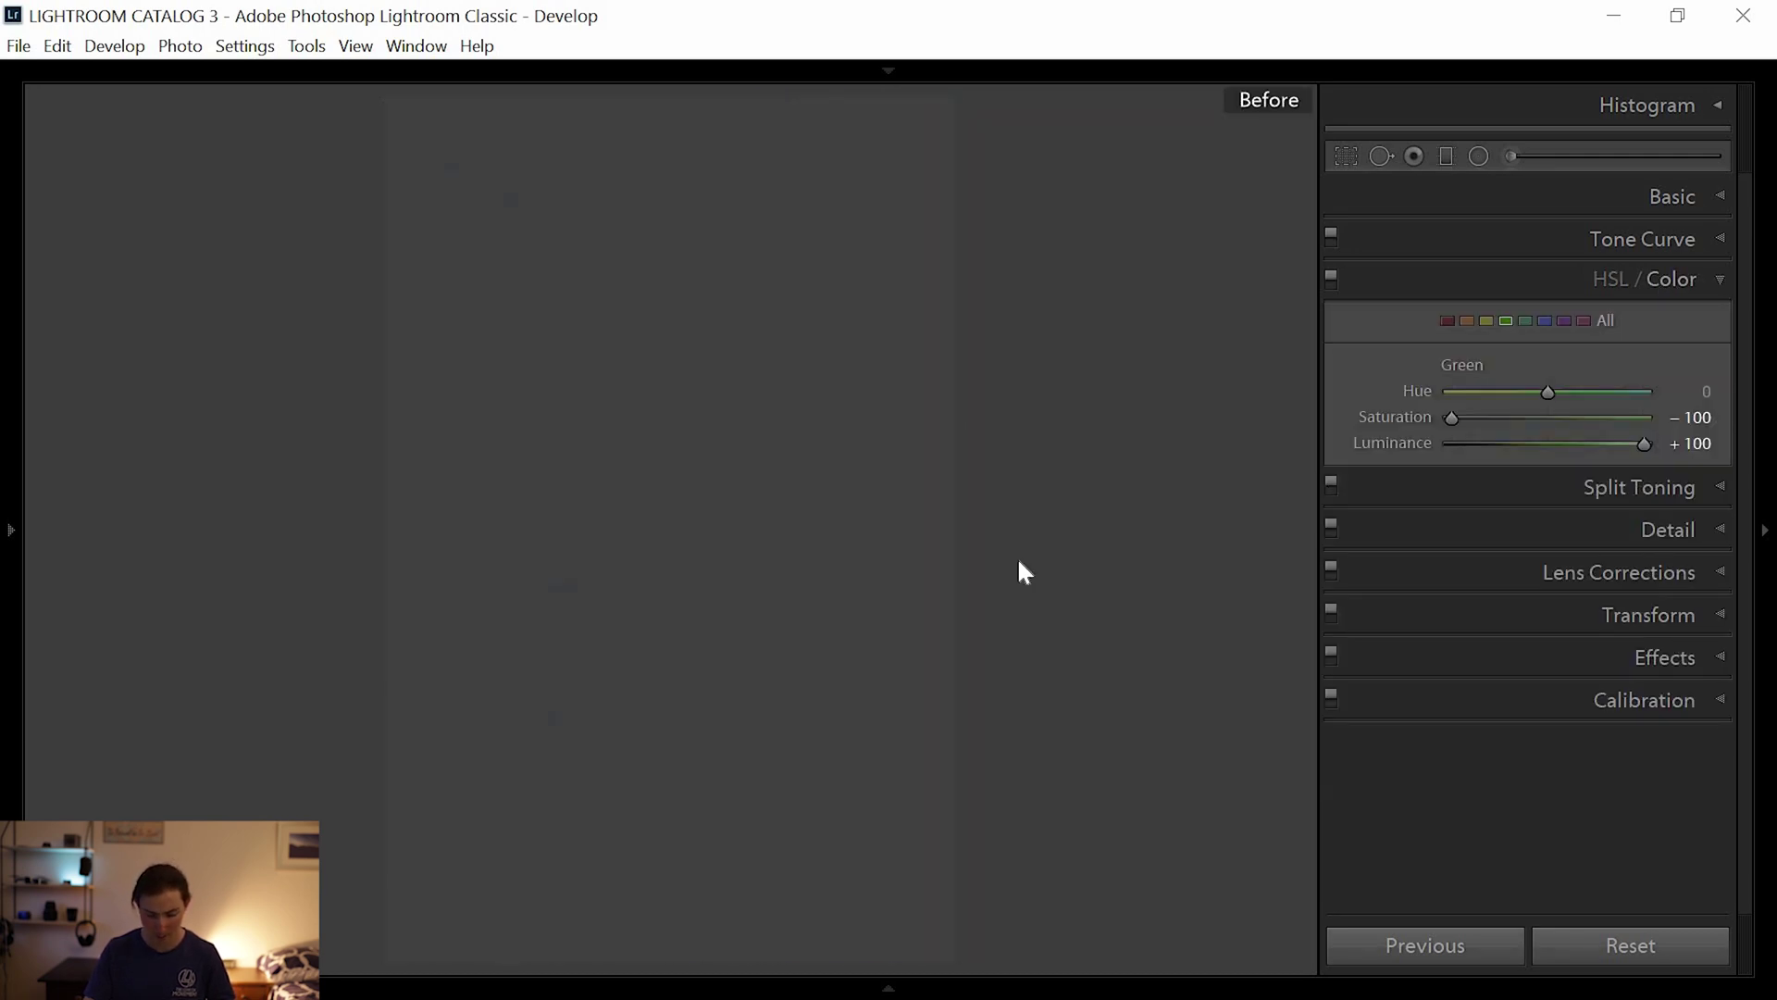
pyautogui.press('\\')
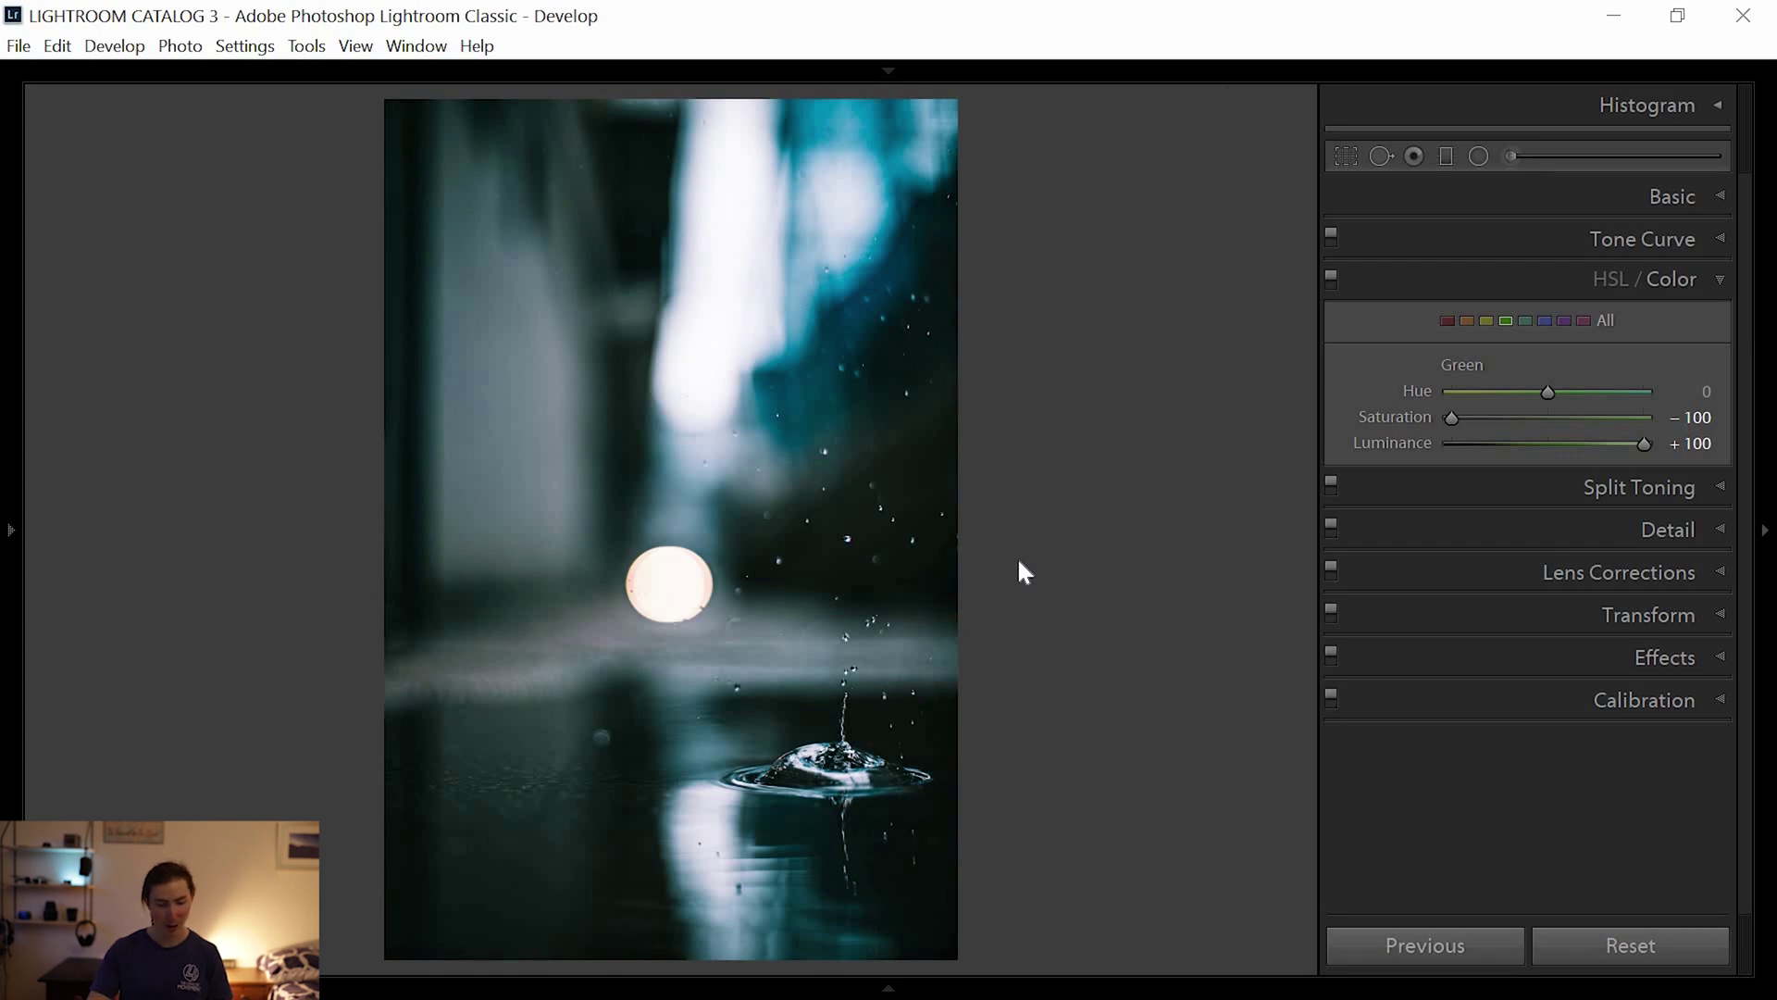
pyautogui.press('\\')
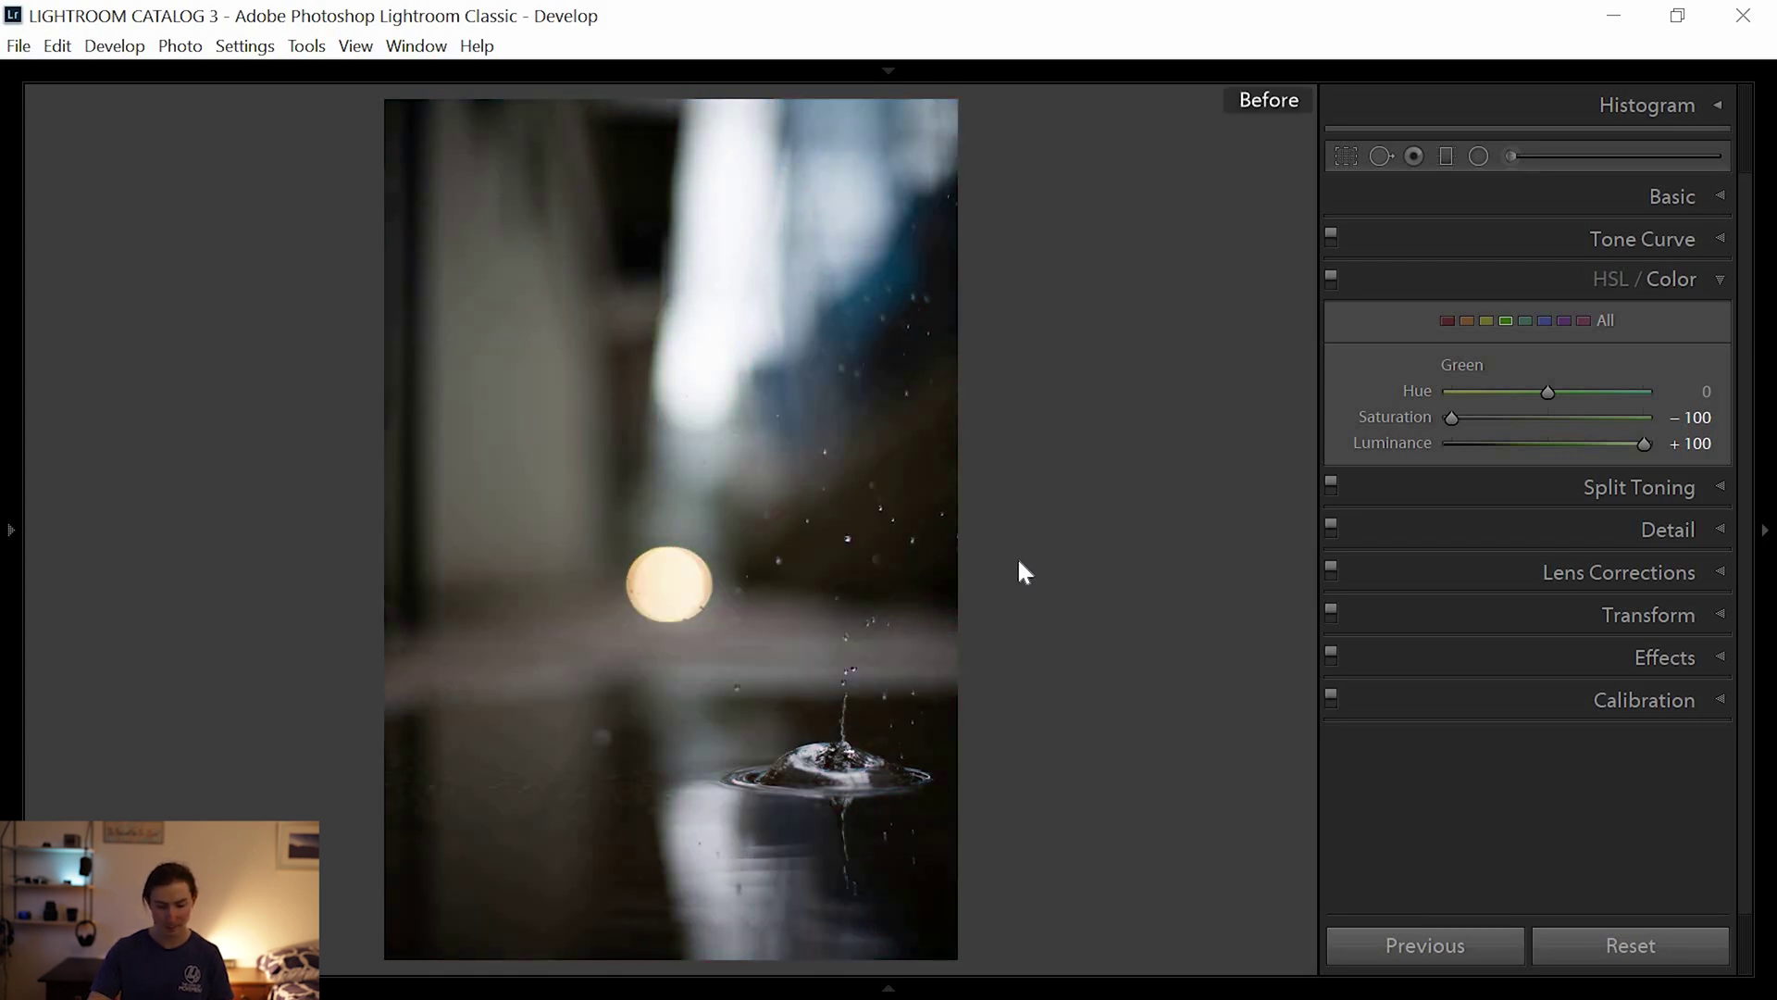
pyautogui.press('\\')
pyautogui.press('\\')
pyautogui.press('\\')
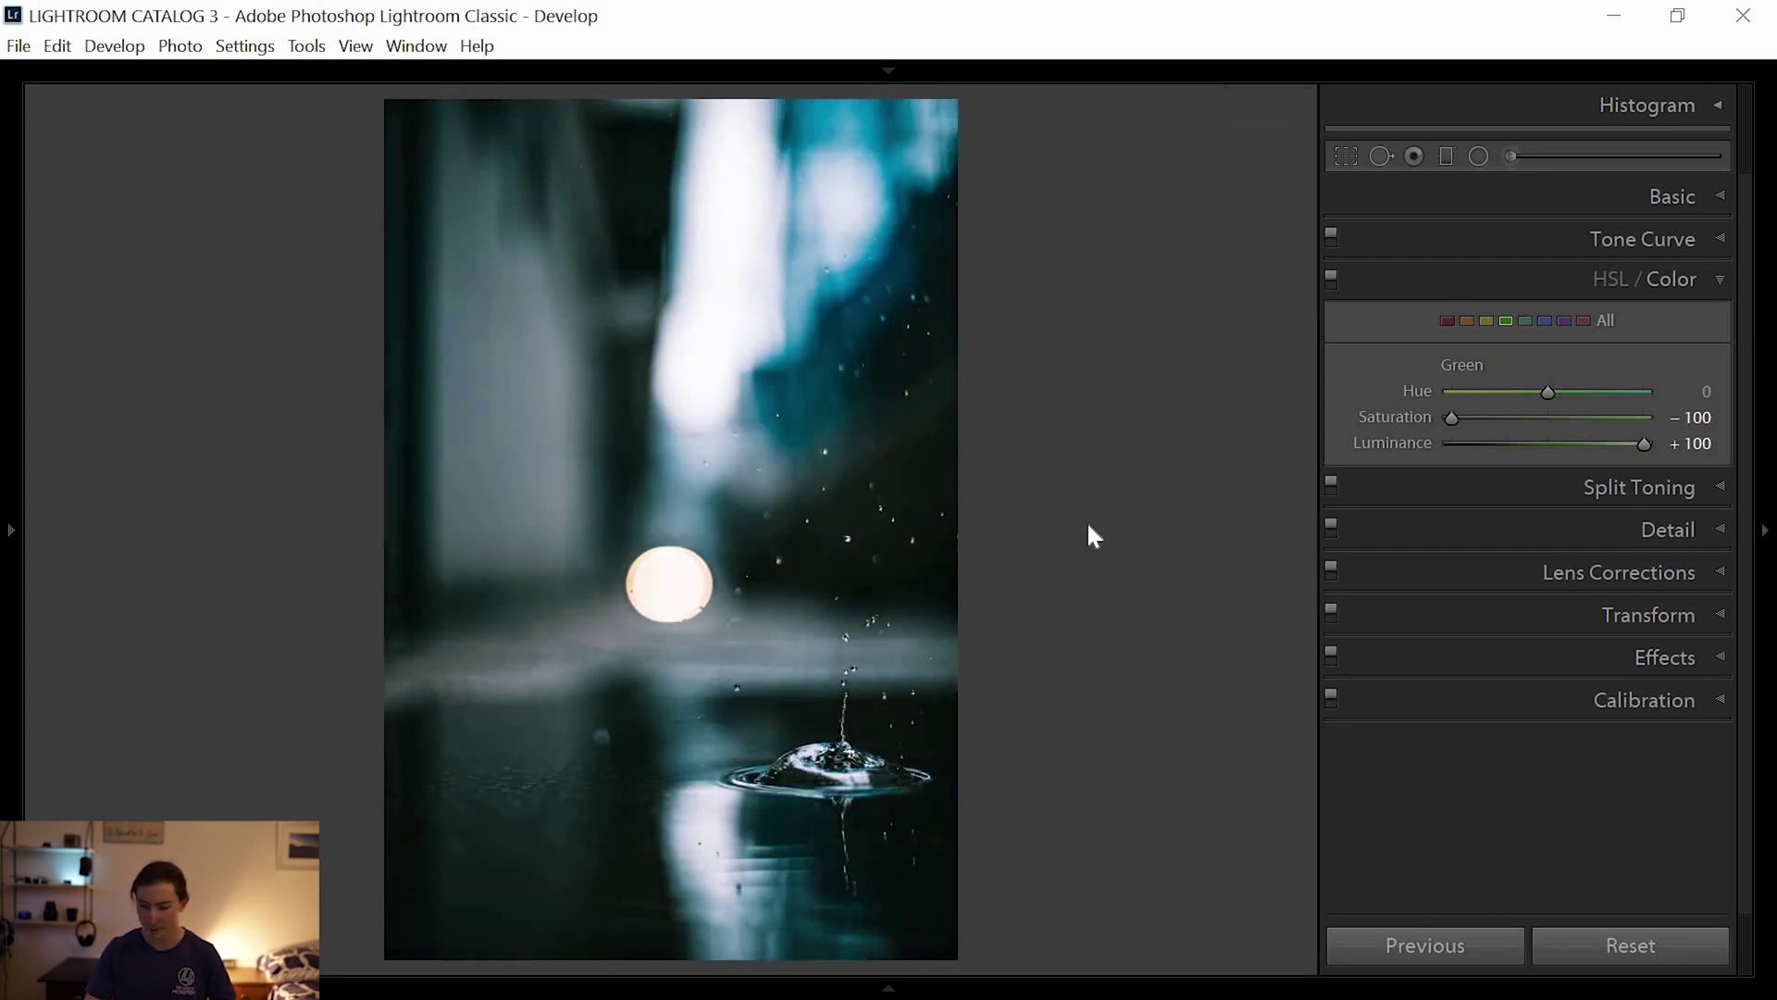
# Flatten the Red channel of the tone curve.
pyautogui.click(1614, 239)
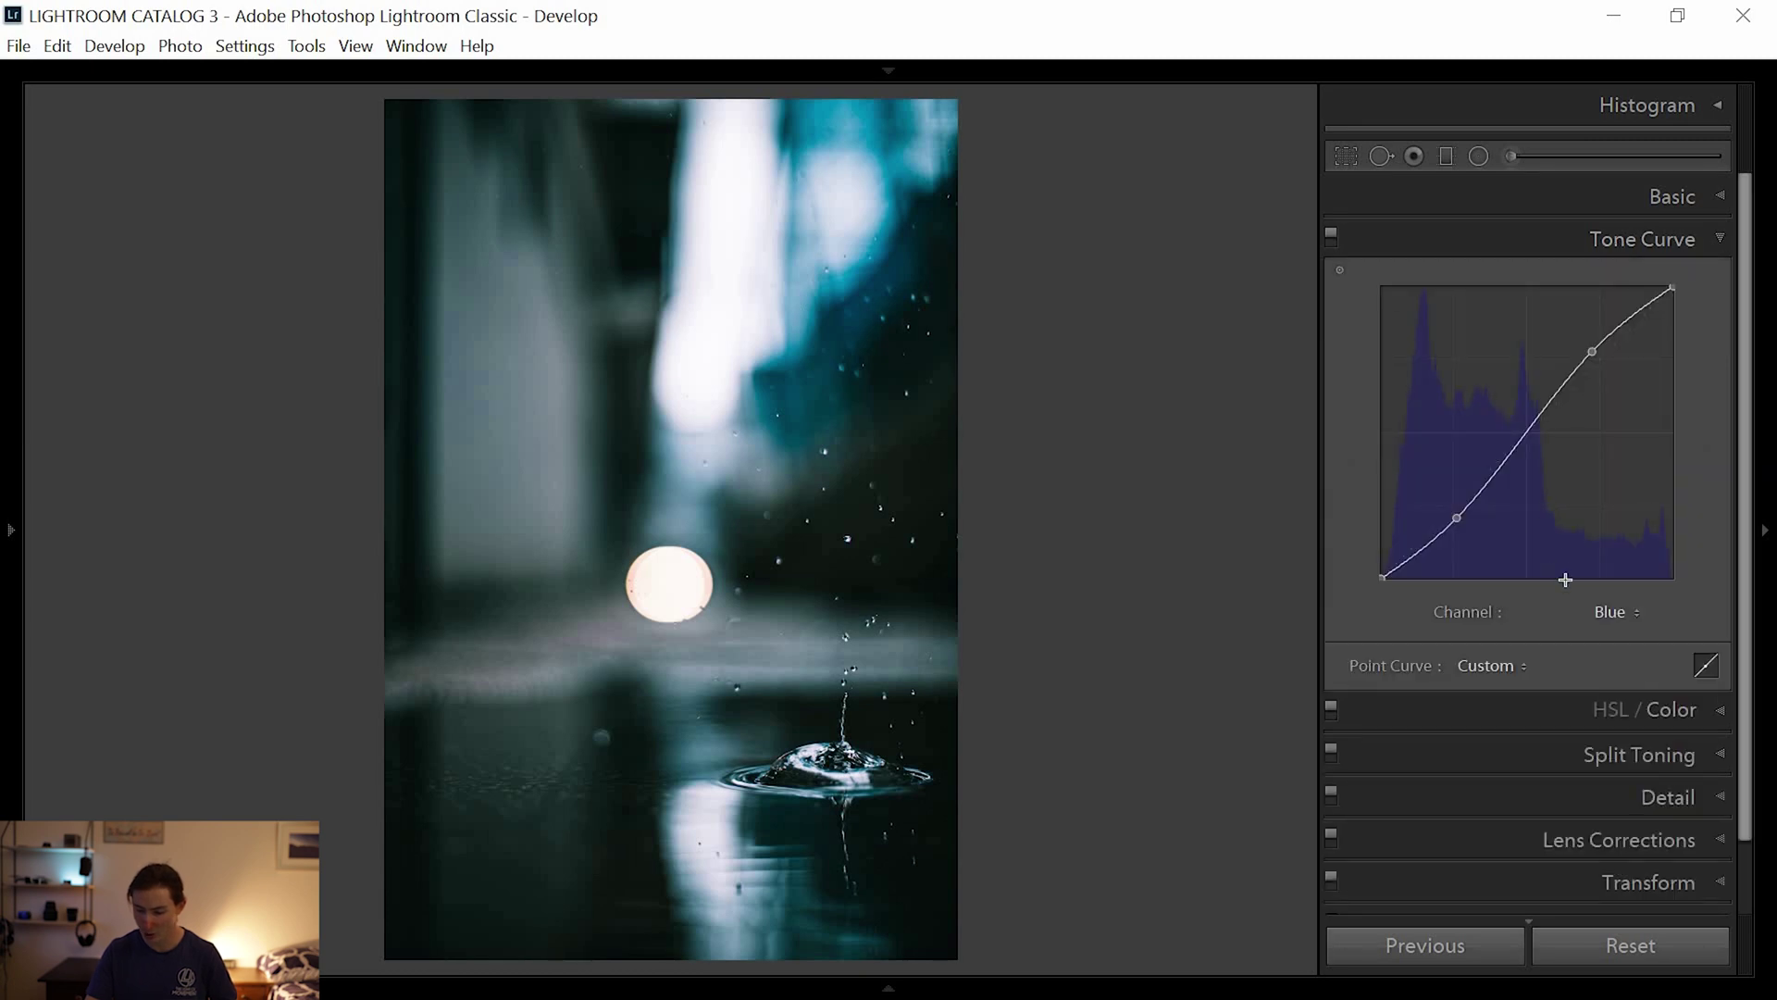
pyautogui.click(1608, 613)
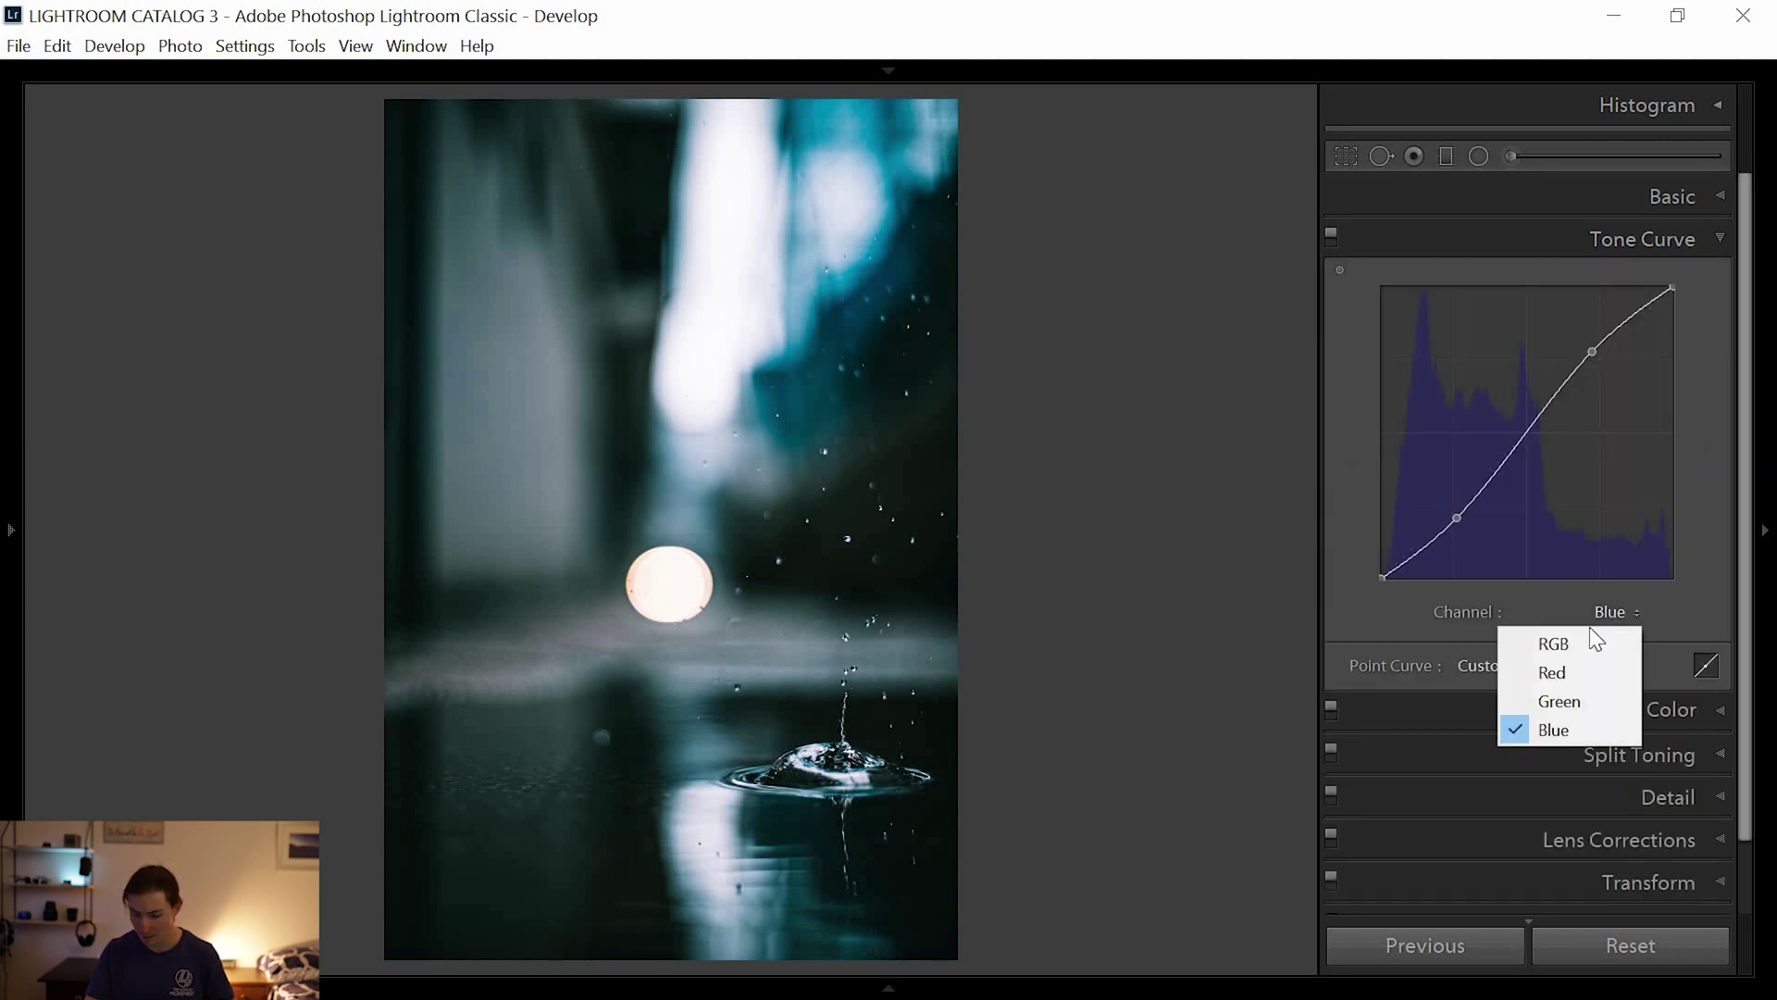
pyautogui.click(1544, 683)
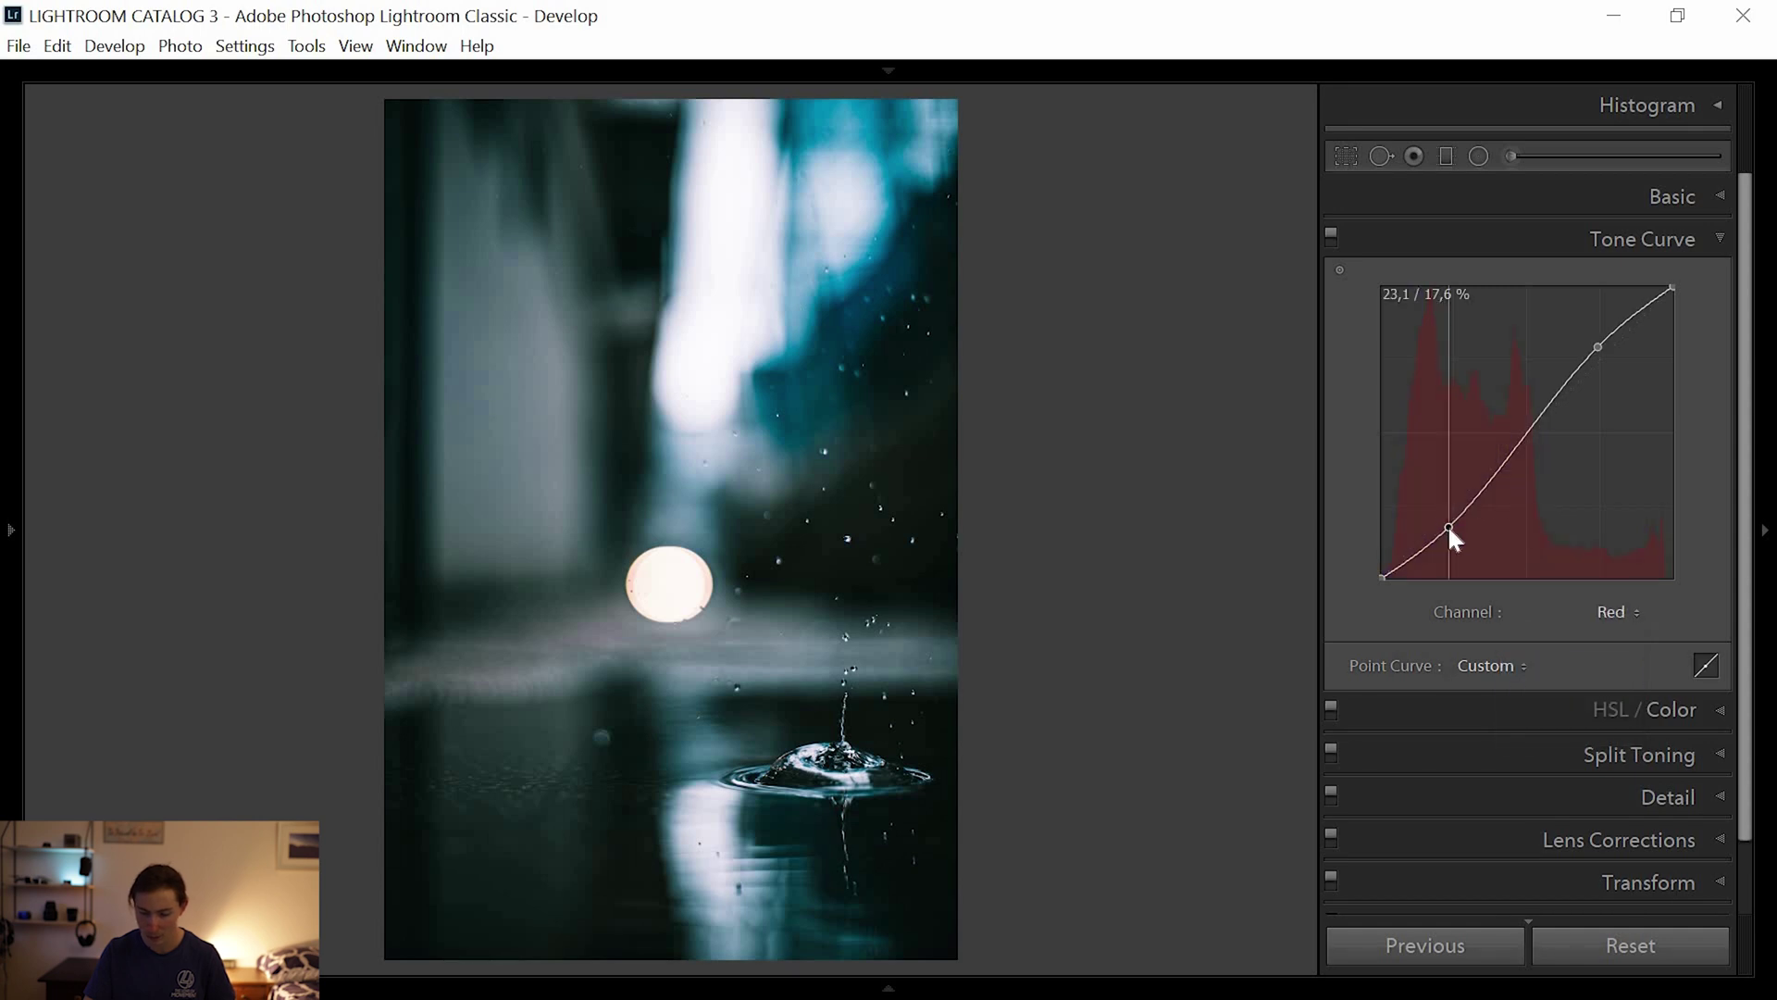
pyautogui.rightClick(1531, 528)
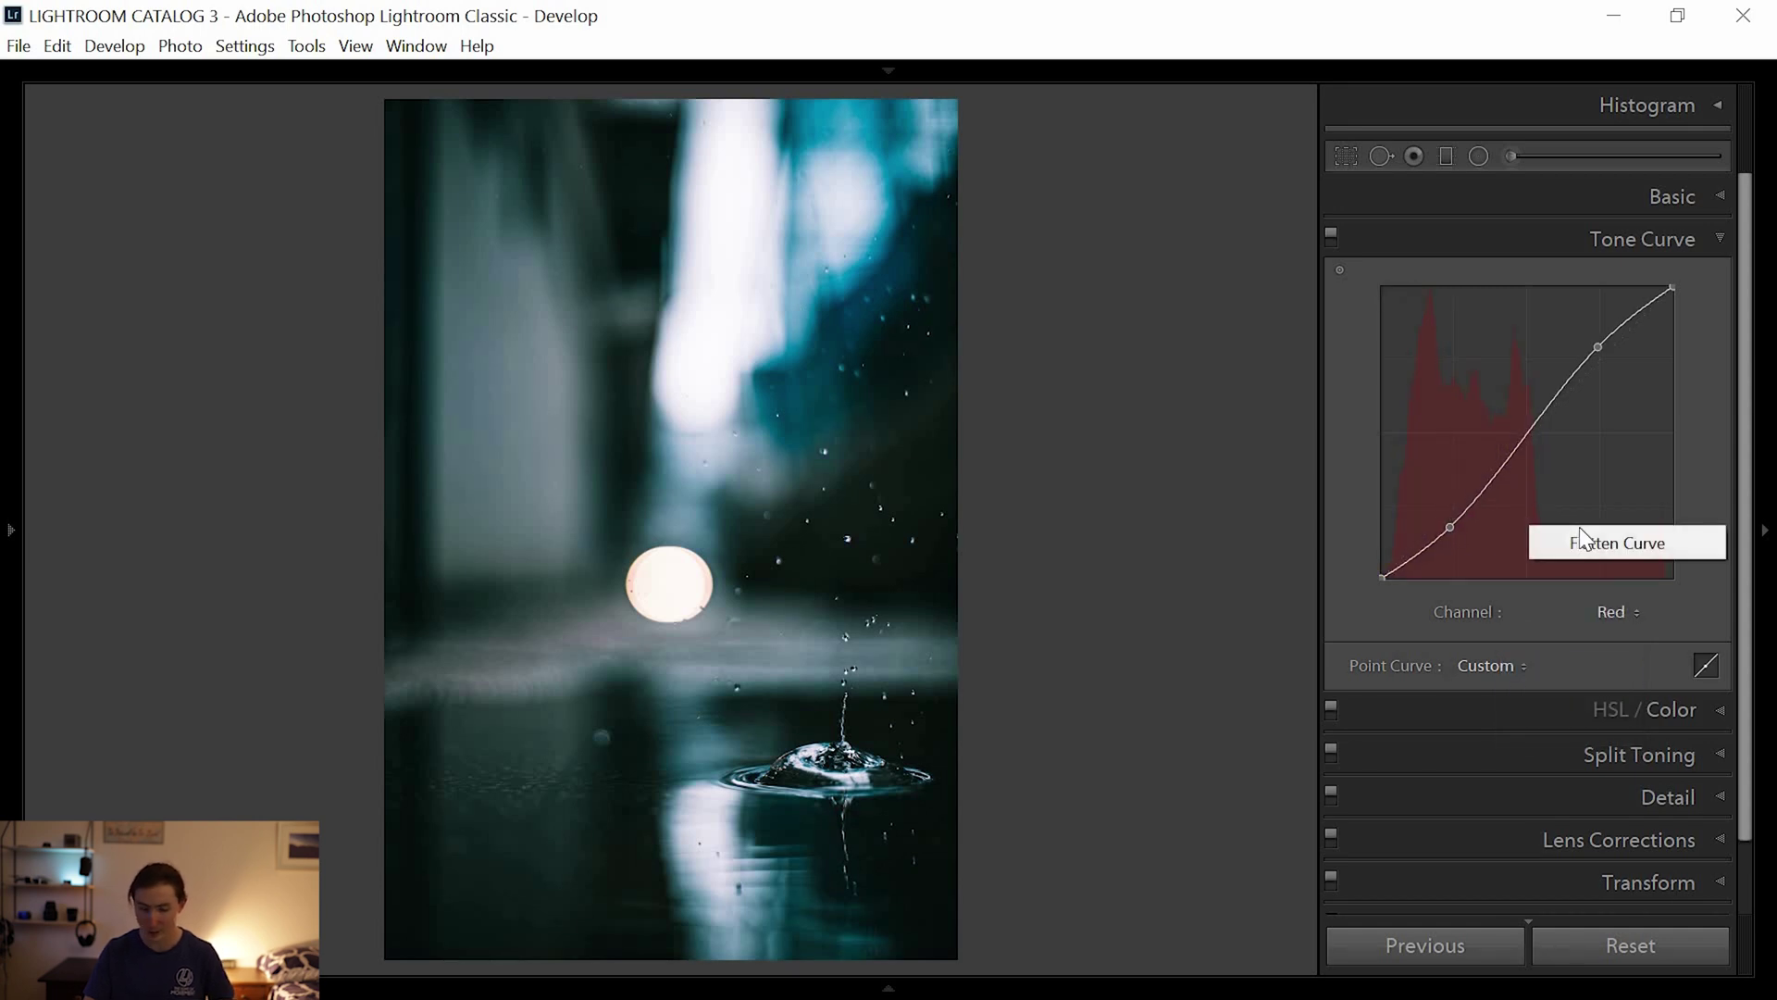
pyautogui.click(1590, 542)
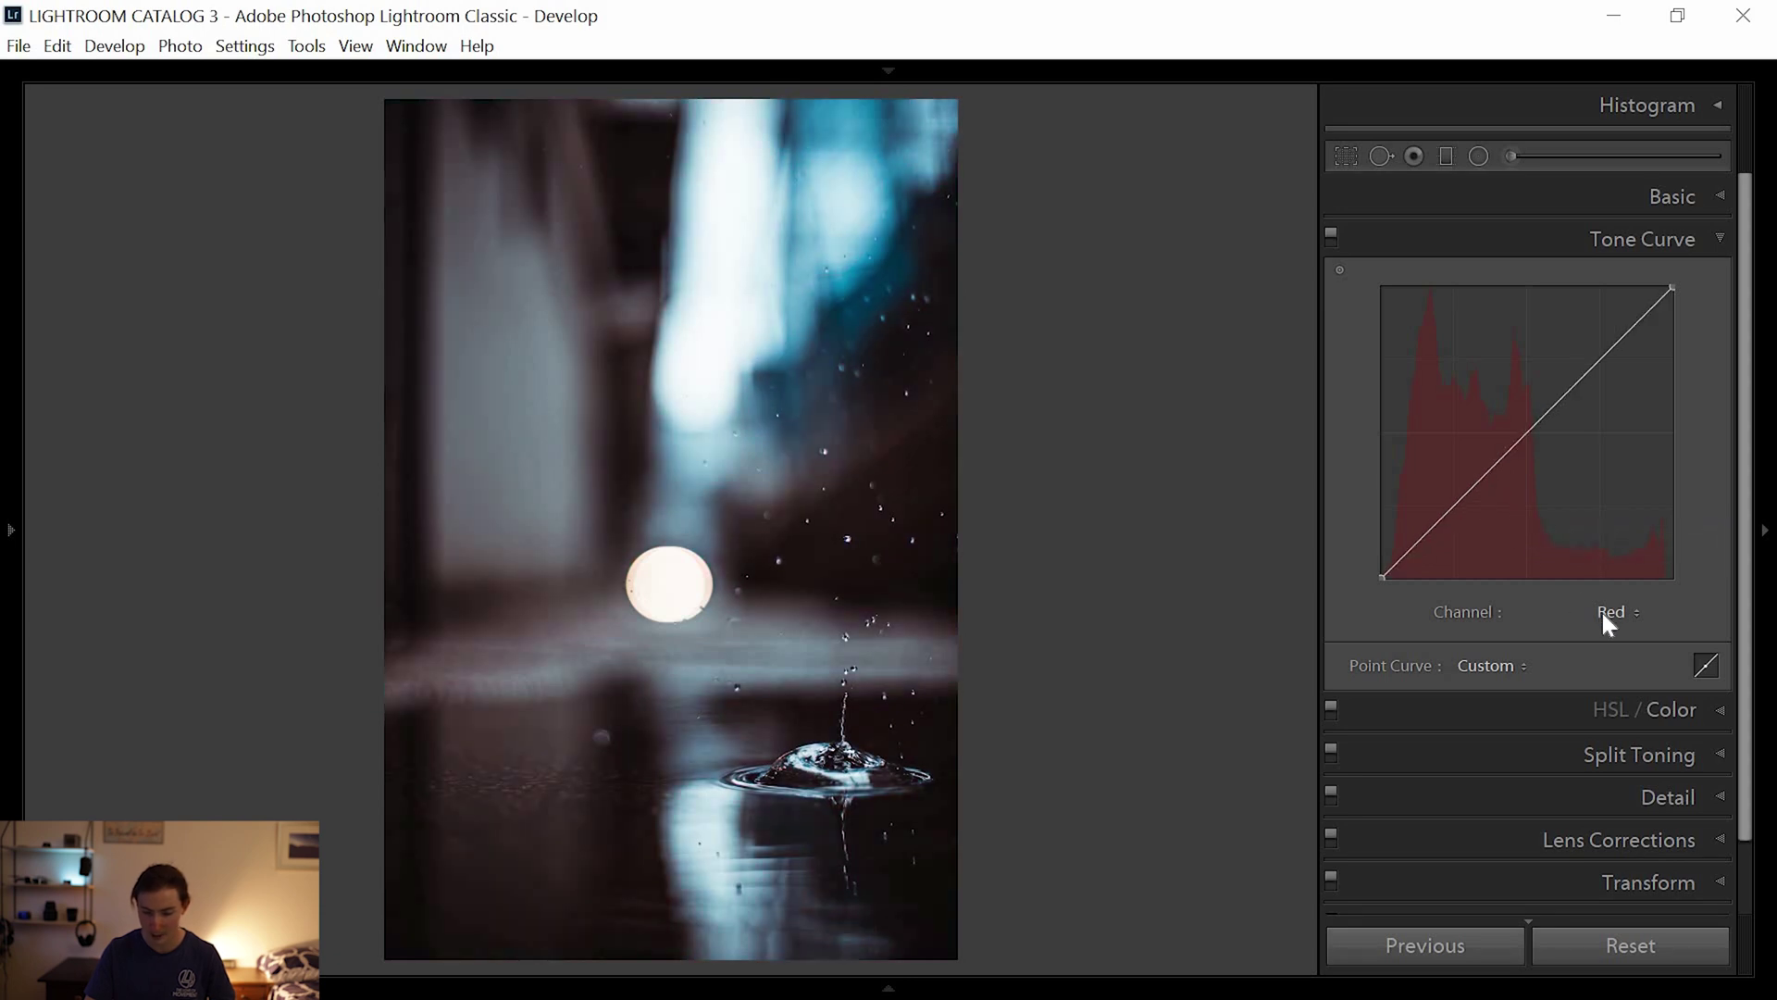
# Flatten the Green channel of the tone curve.
pyautogui.click(1504, 634)
pyautogui.click(1540, 701)
pyautogui.rightClick(1513, 509)
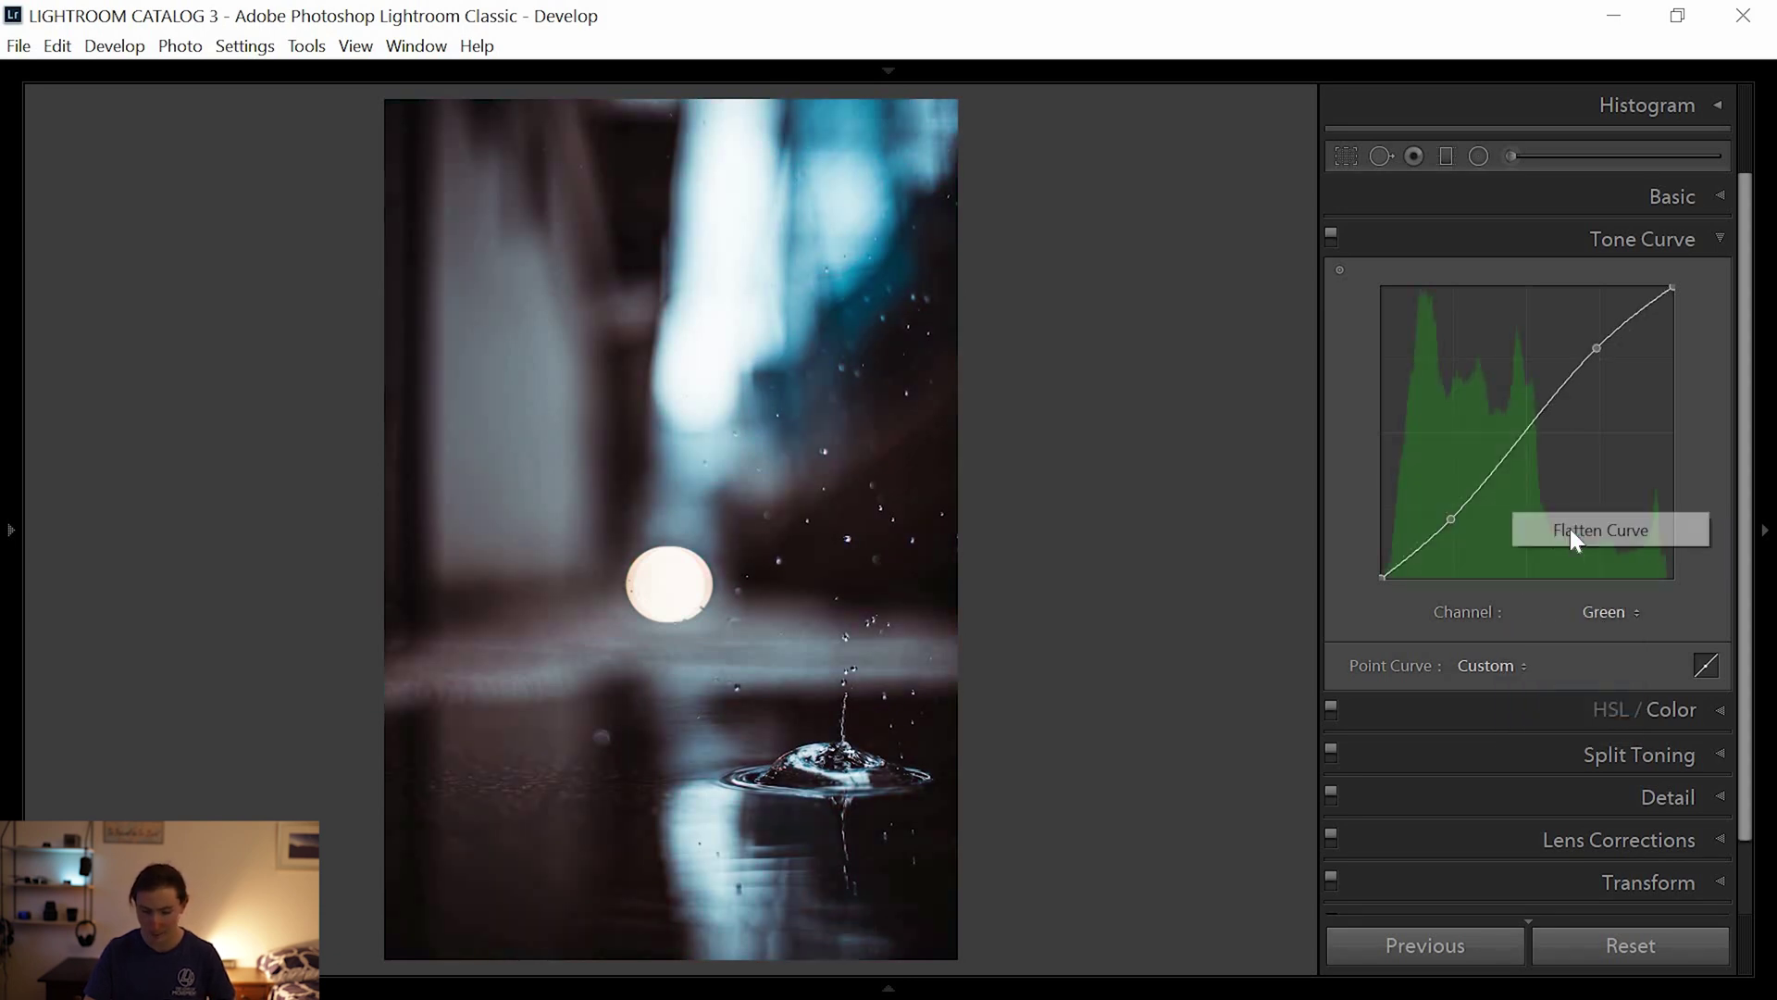
pyautogui.click(1572, 528)
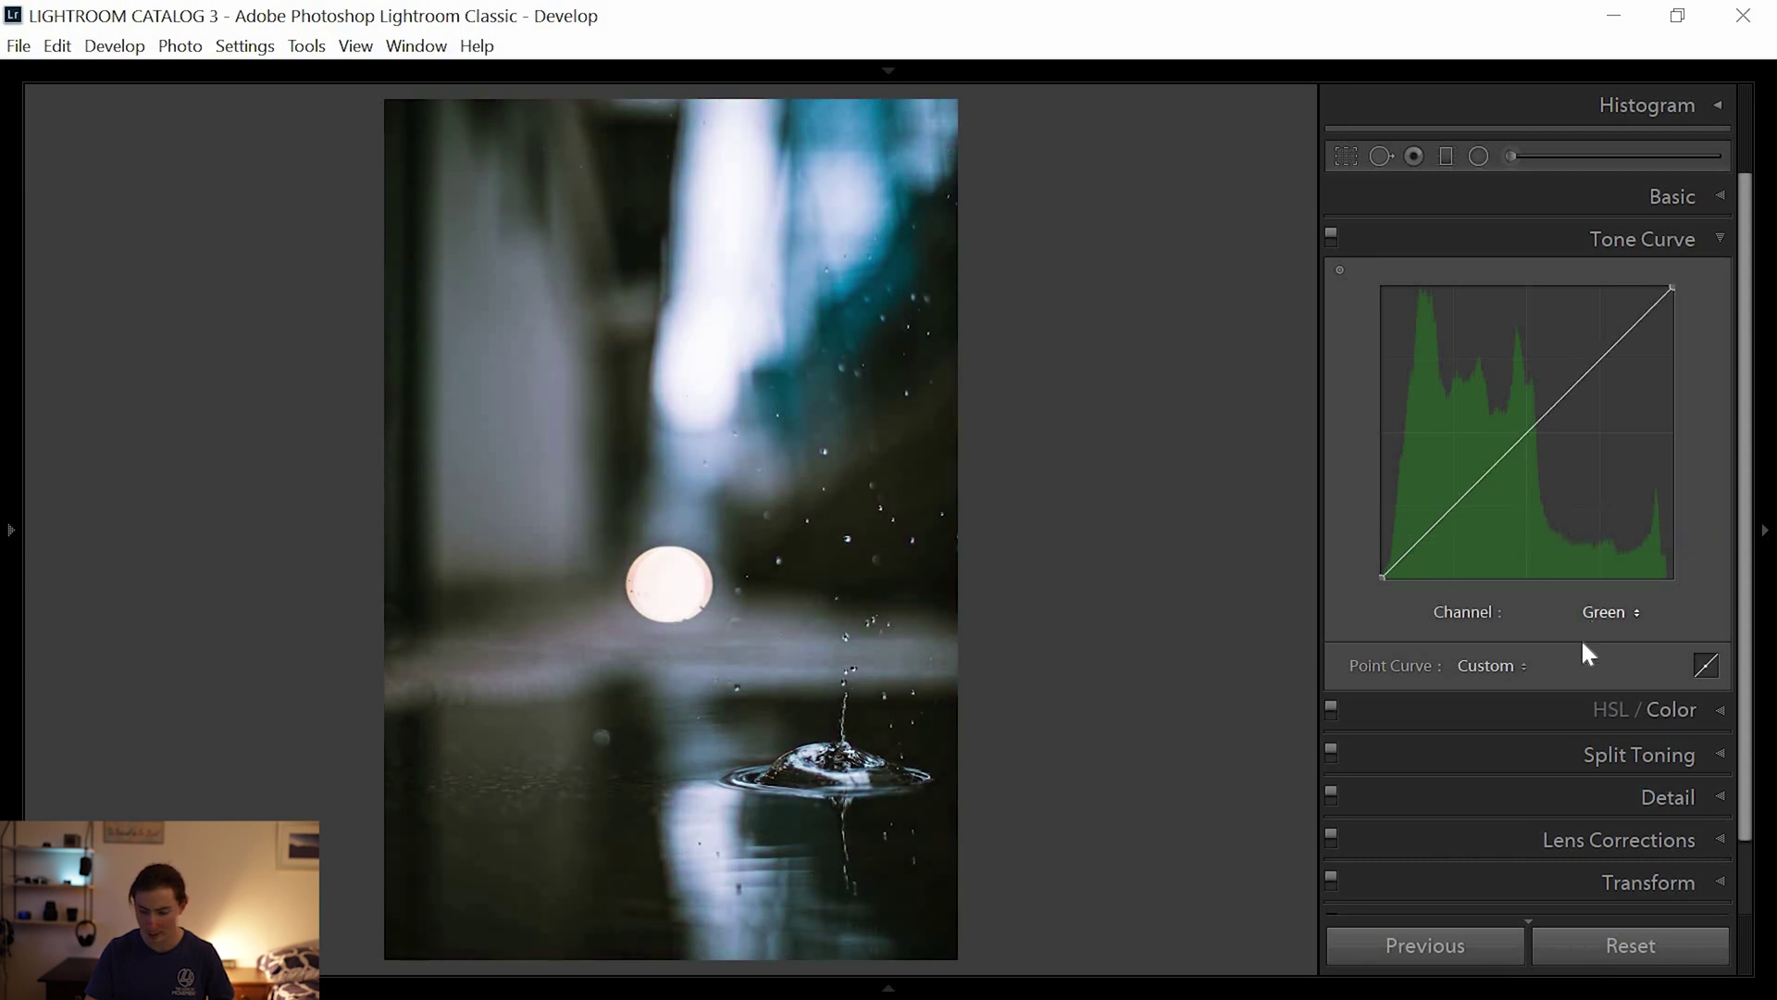
# Flatten the Blue channel of the tone curve and lift its lower part slightly with one new point.
pyautogui.click(1581, 637)
pyautogui.click(1555, 729)
pyautogui.rightClick(1531, 475)
pyautogui.click(1579, 491)
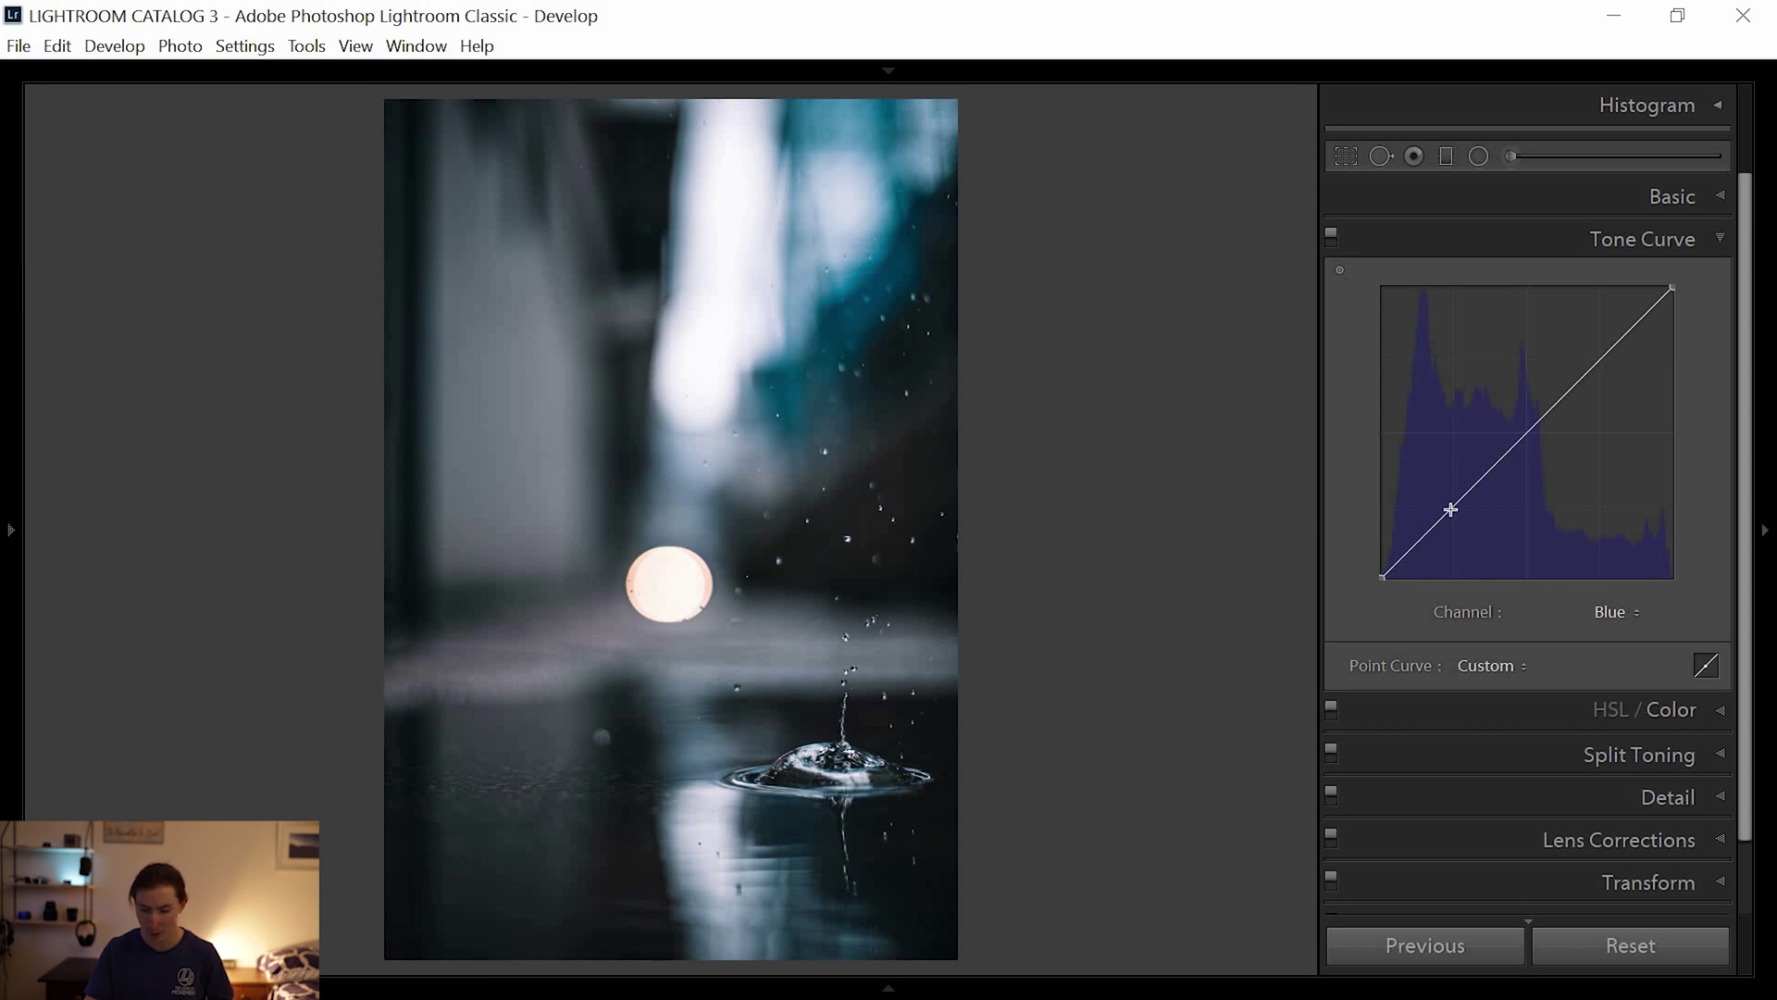
pyautogui.moveTo(1452, 512); pyautogui.dragTo(1447, 506)
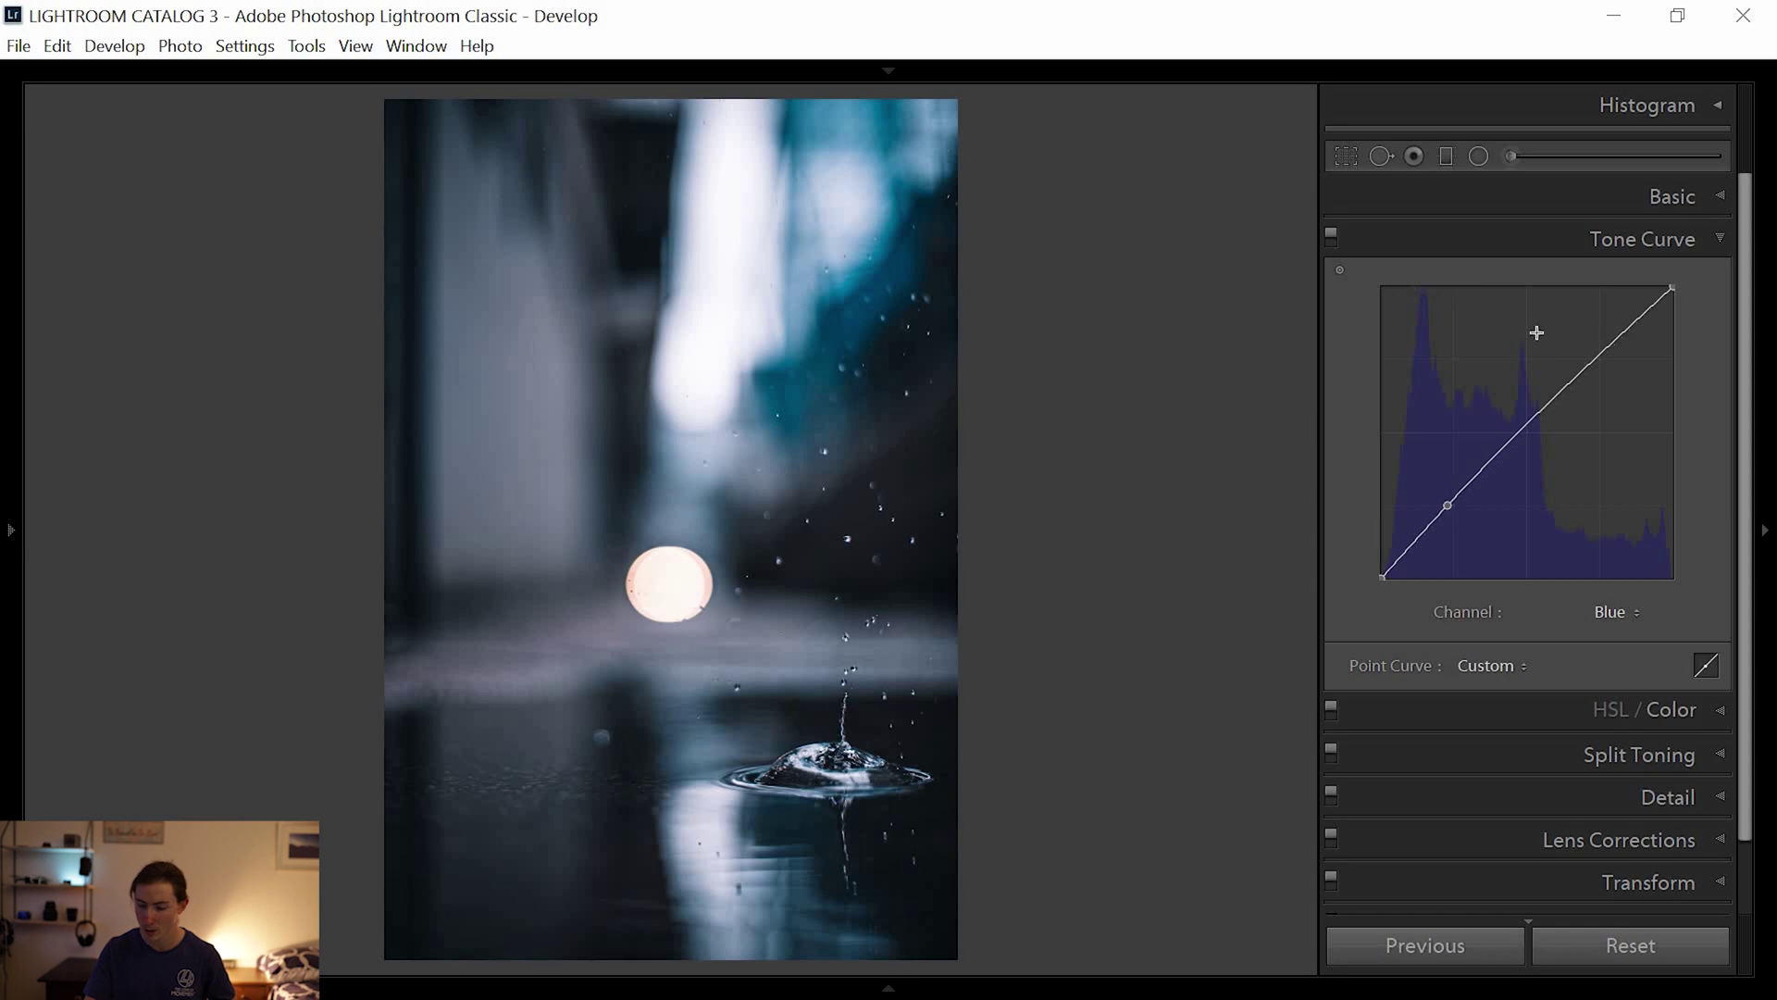
pyautogui.click(1651, 241)
# Compare the original and edited water drop photo several times to judge the changed tone curve.
pyautogui.press('\\')
pyautogui.press('\\')
pyautogui.press('\\')
pyautogui.press('\\')
pyautogui.press('\\')
pyautogui.press('\\')
pyautogui.press('\\')
pyautogui.press('\\')
pyautogui.press('\\')
pyautogui.press('\\')
pyautogui.press('\\')
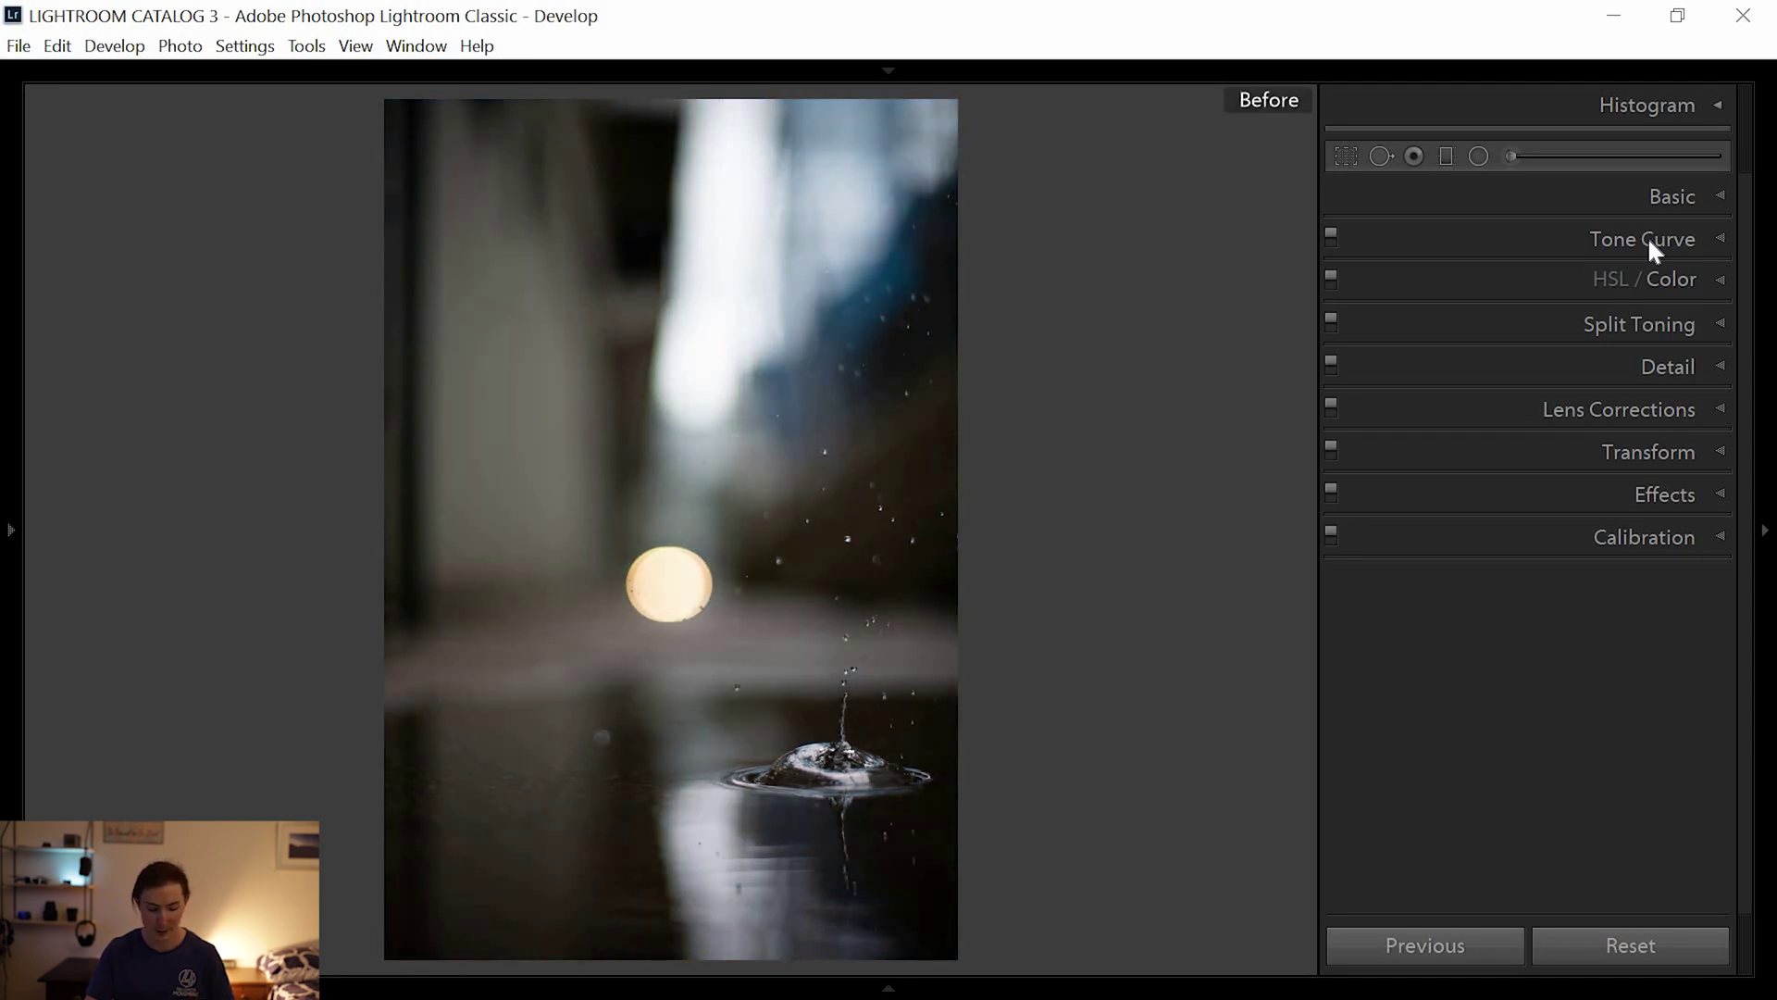
pyautogui.press('\\')
pyautogui.press('\\')
pyautogui.press('\\')
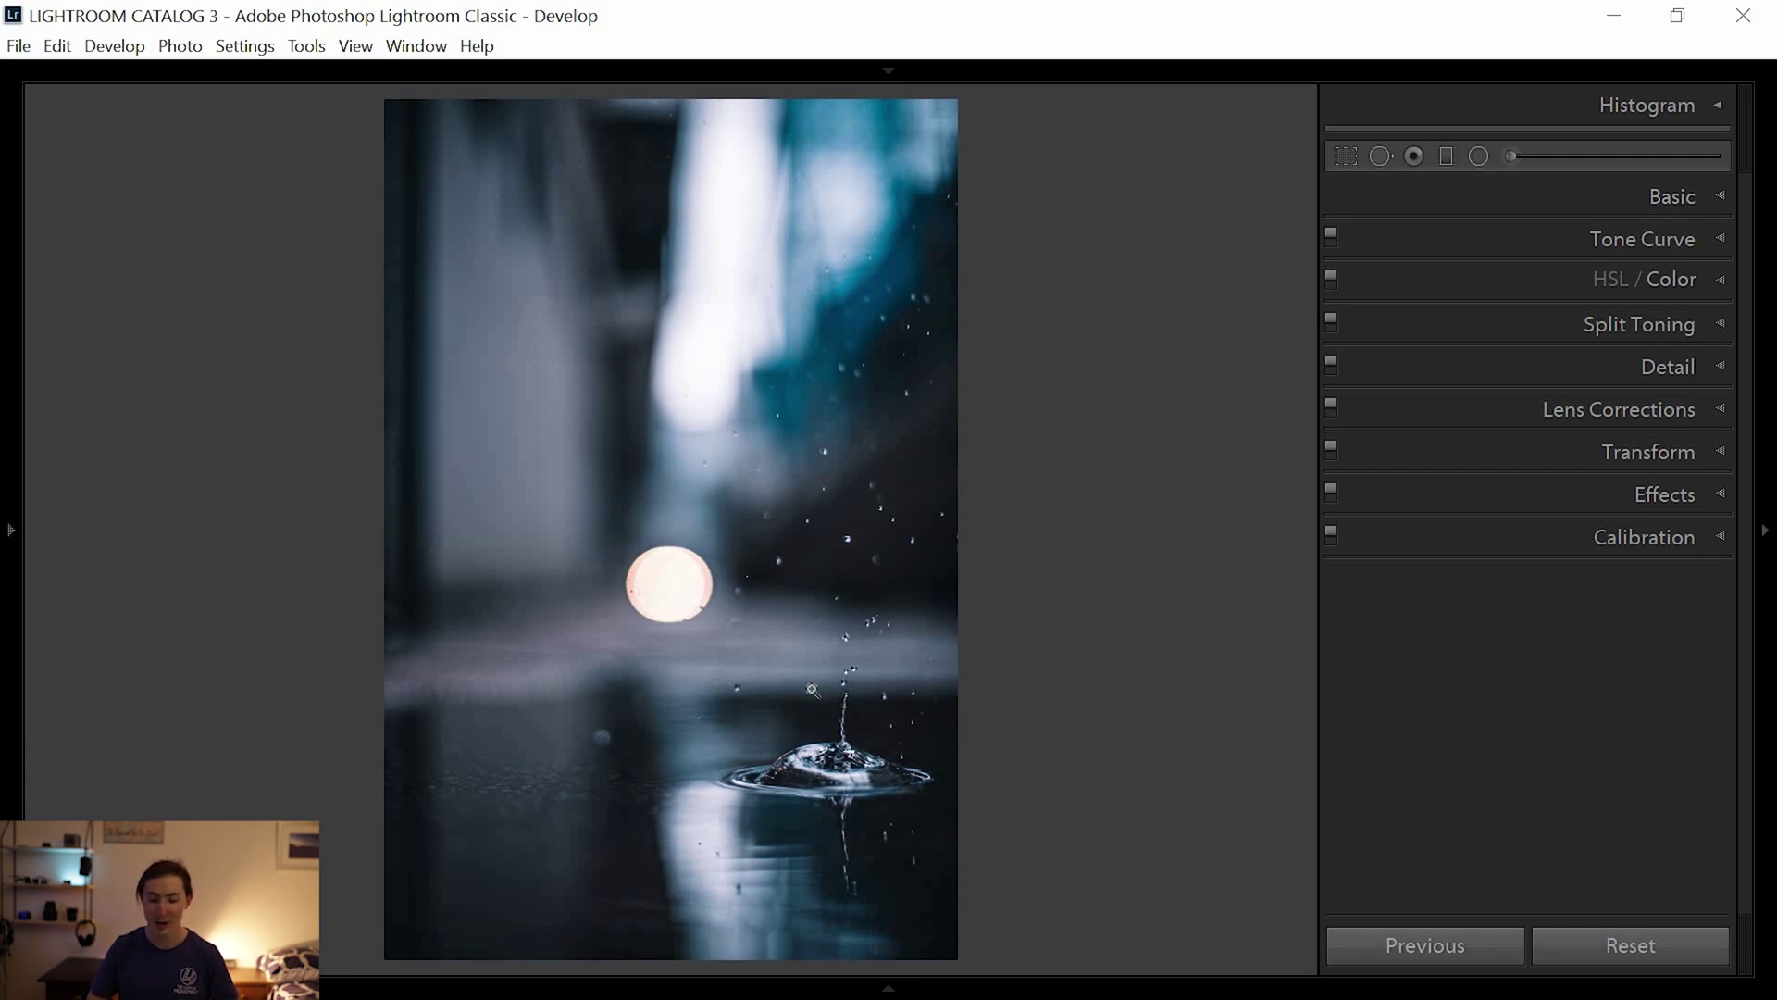
# Paint an Adjustment Brush spot of size 20 over the water drop's ripple and check its coverage with the mask overlay.
pyautogui.press('k')
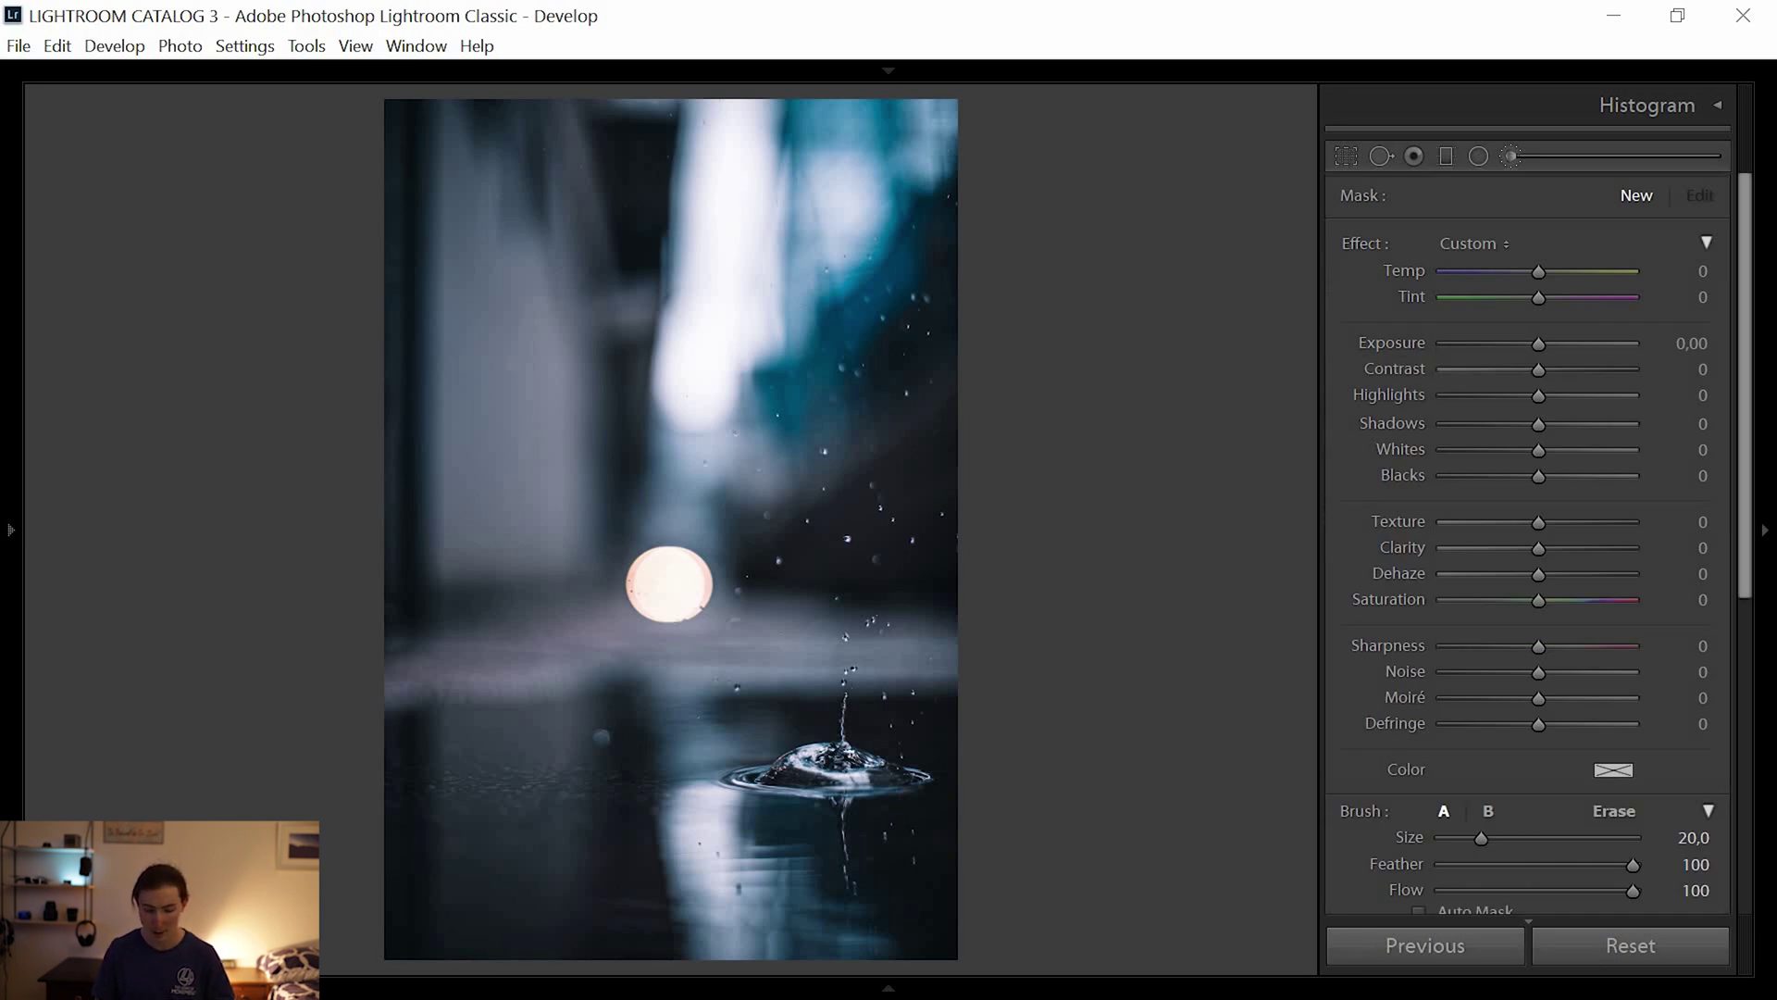
pyautogui.click(808, 772)
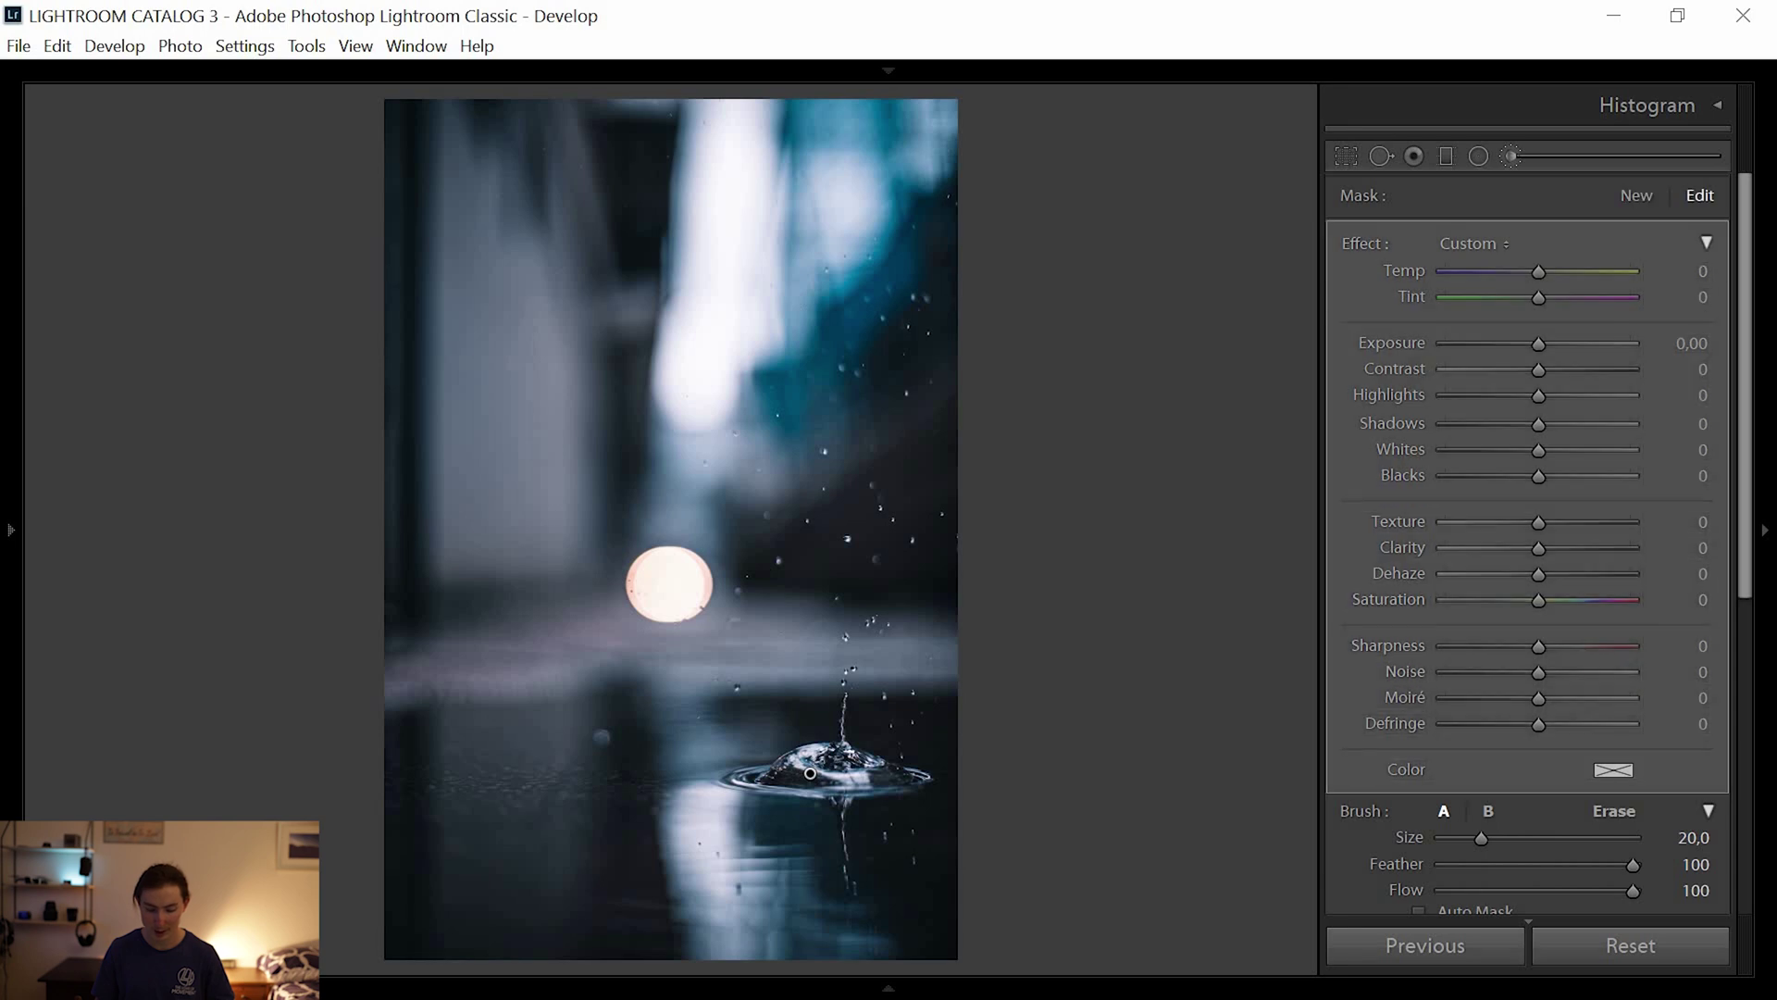
pyautogui.press('o')
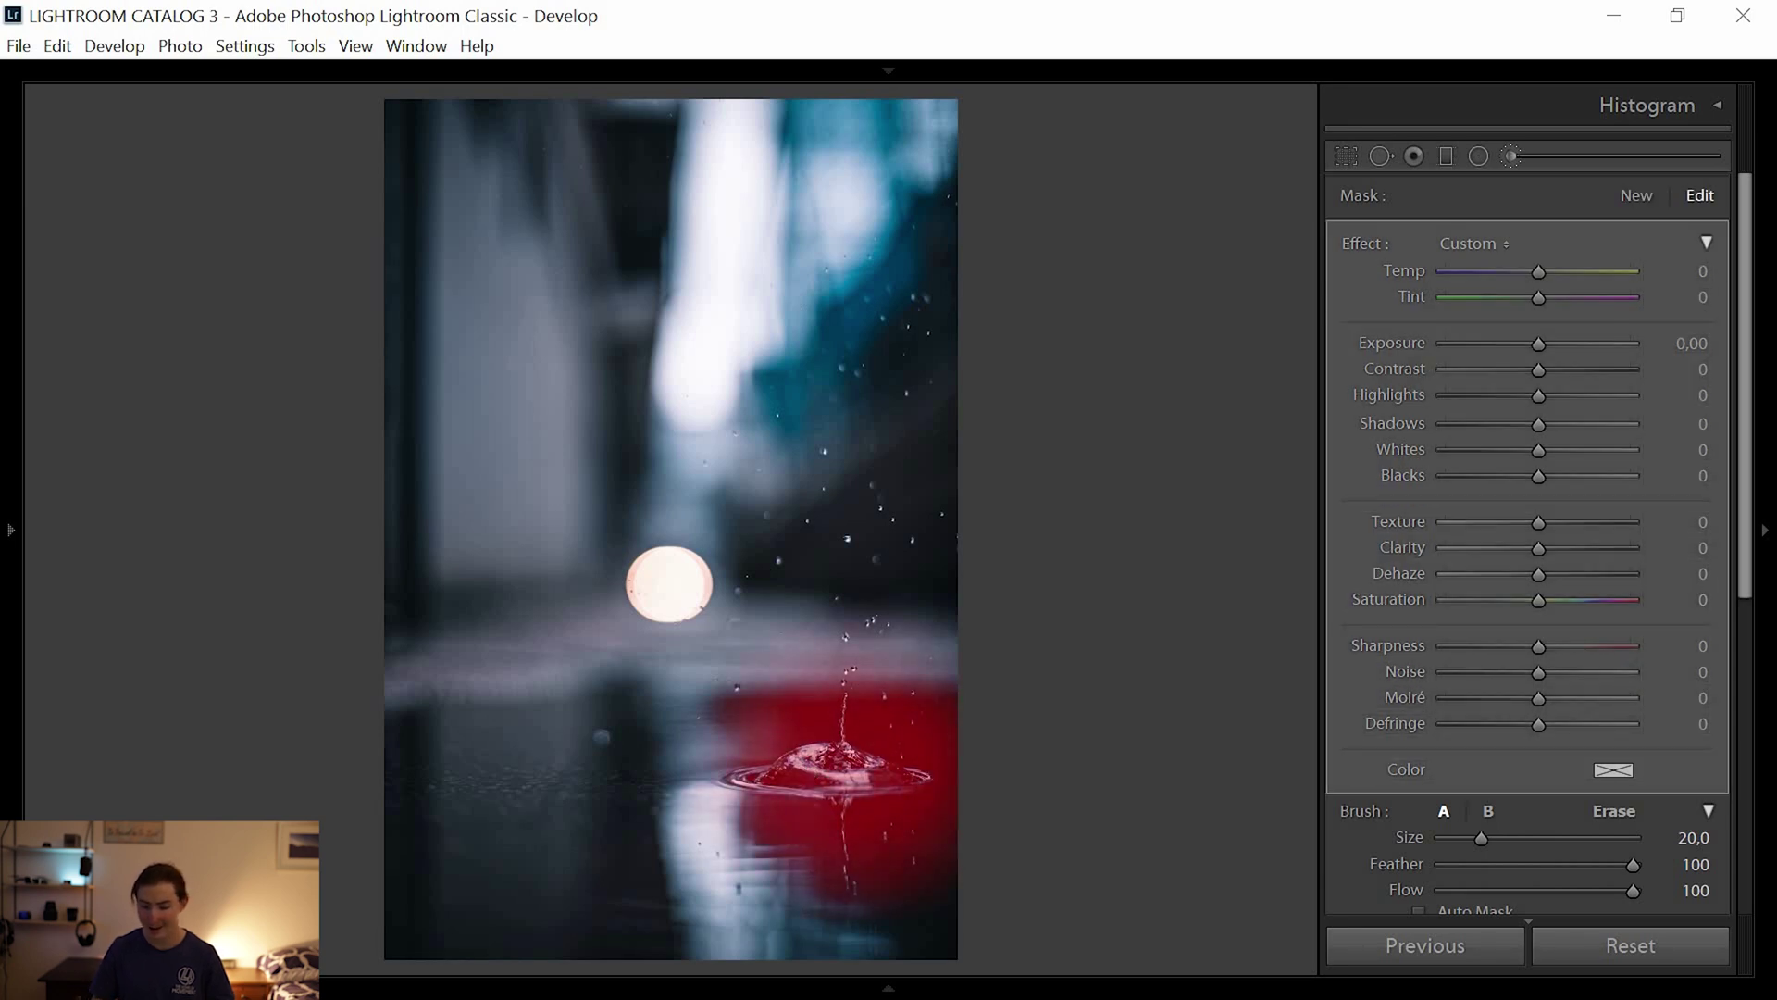
pyautogui.press('o')
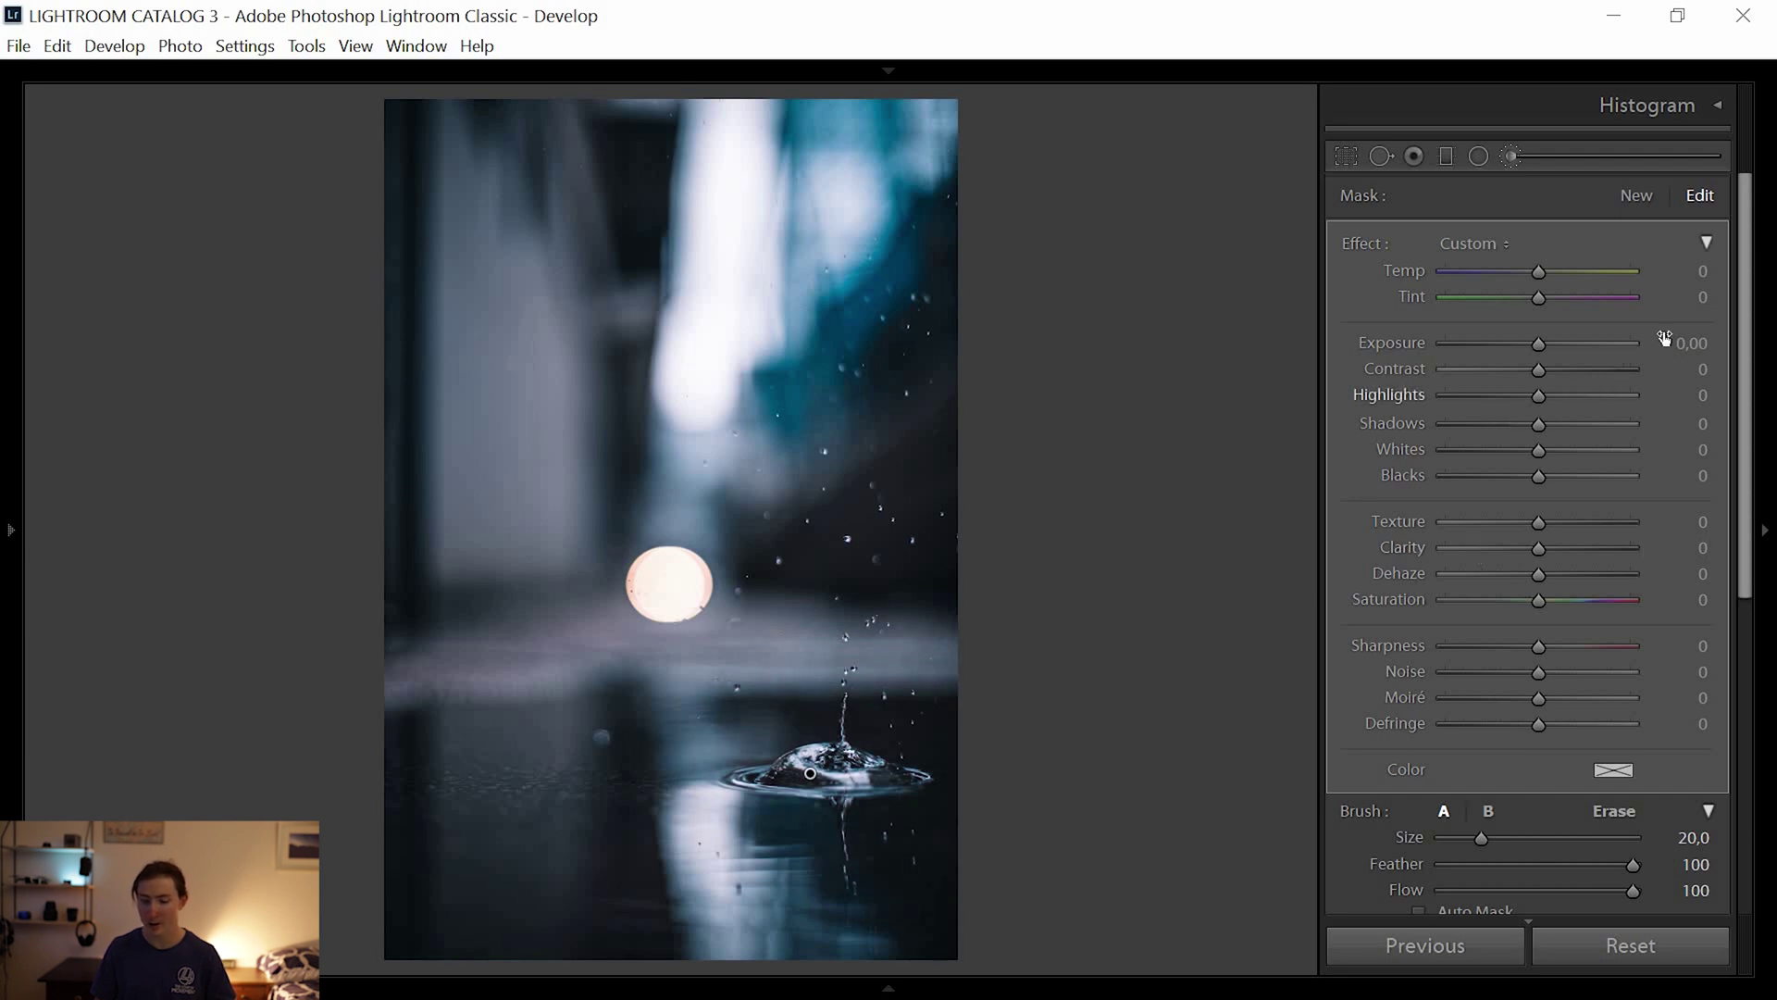
# Set the brushed area's Clarity to 14 and Texture to 9.
pyautogui.scroll(-2, 1752, 393)
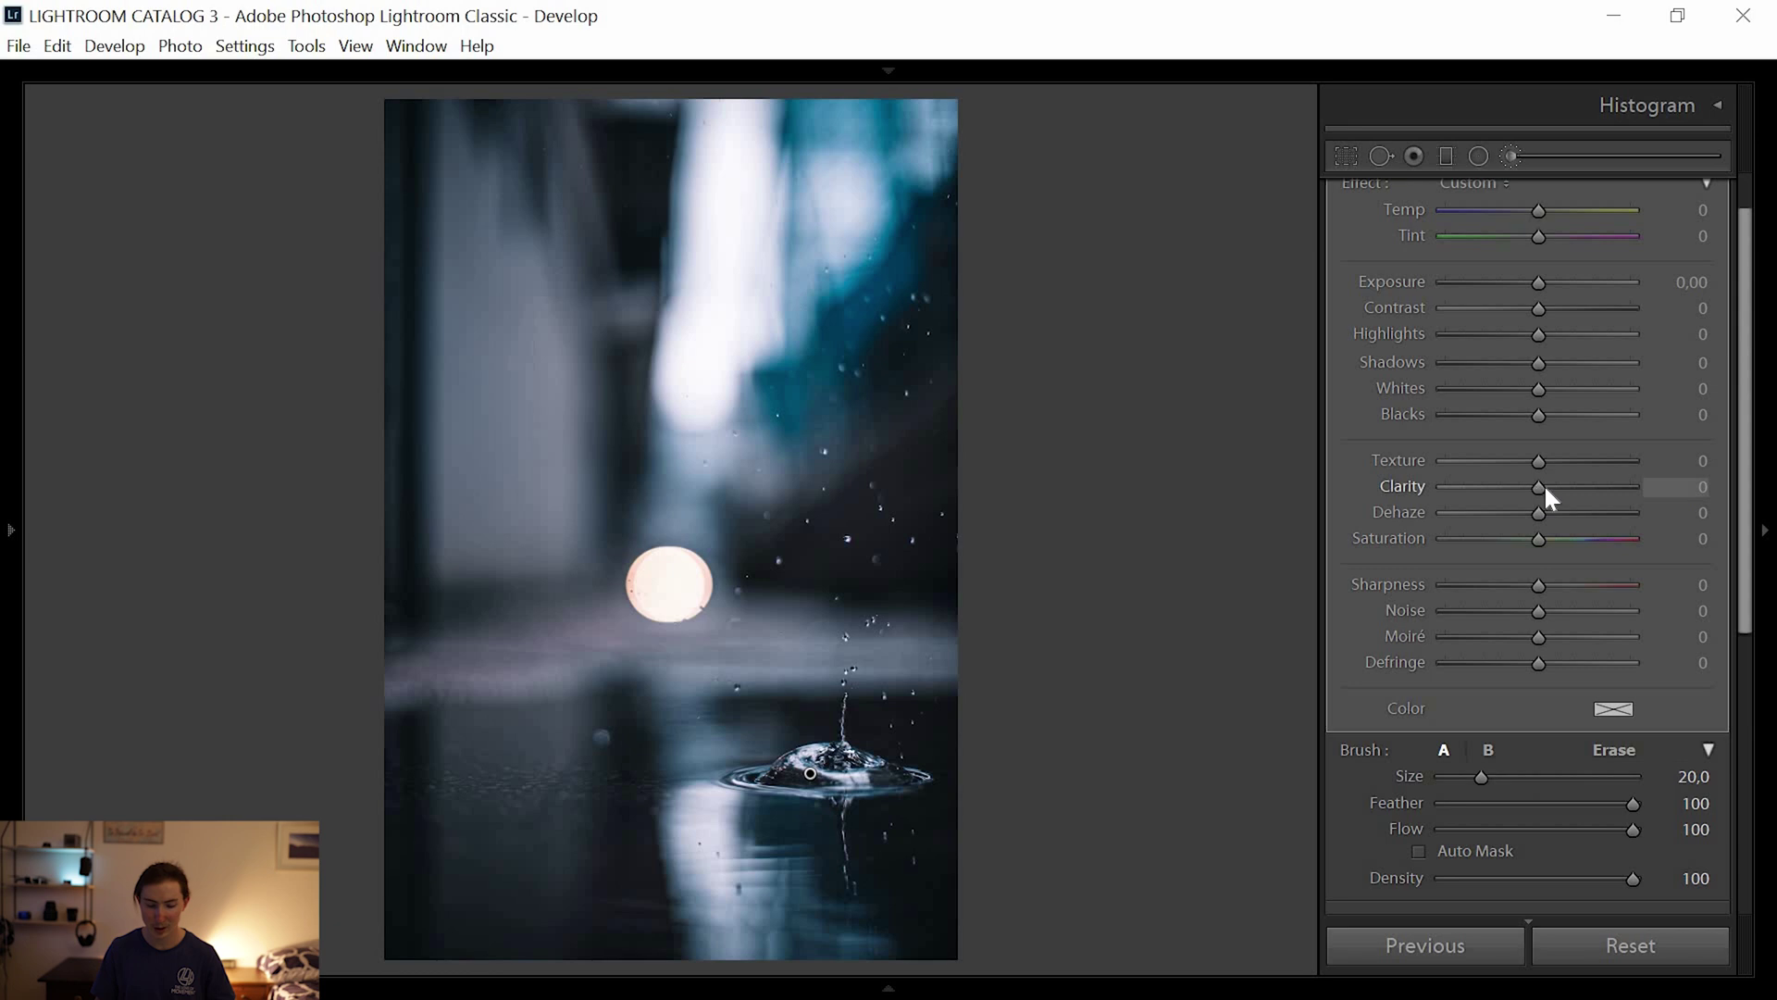
pyautogui.moveTo(1561, 490); pyautogui.dragTo(1549, 489)
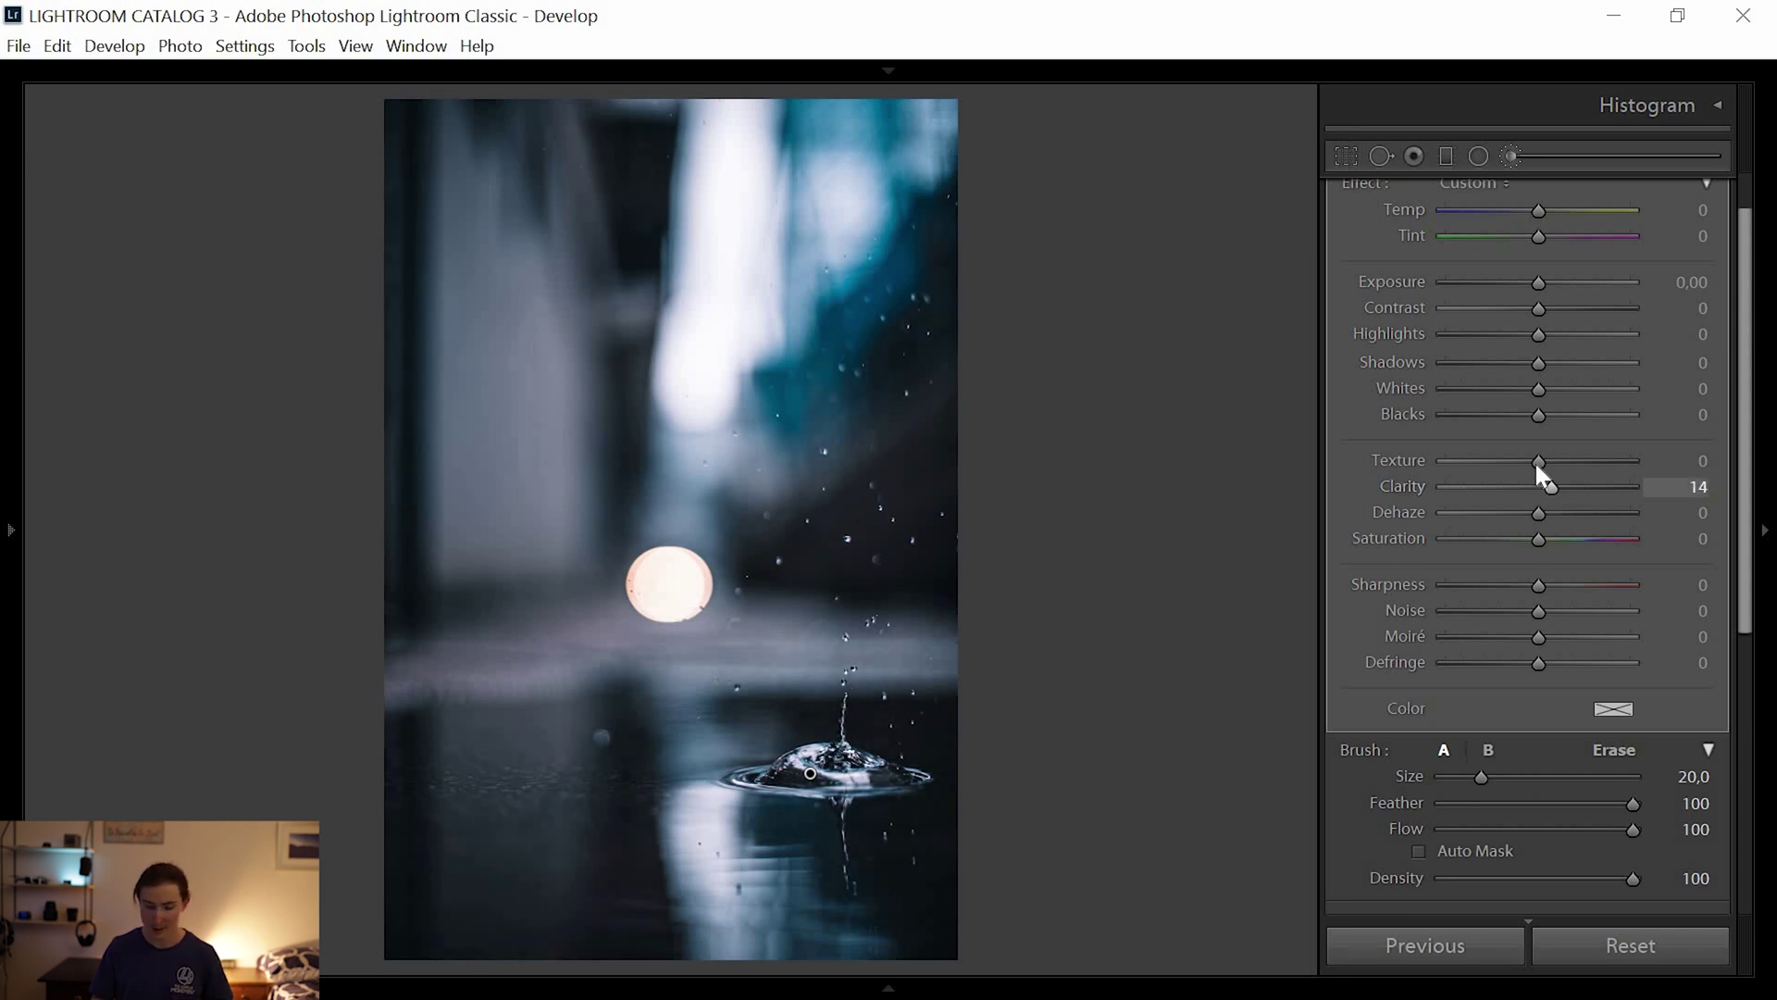
pyautogui.click(1543, 466)
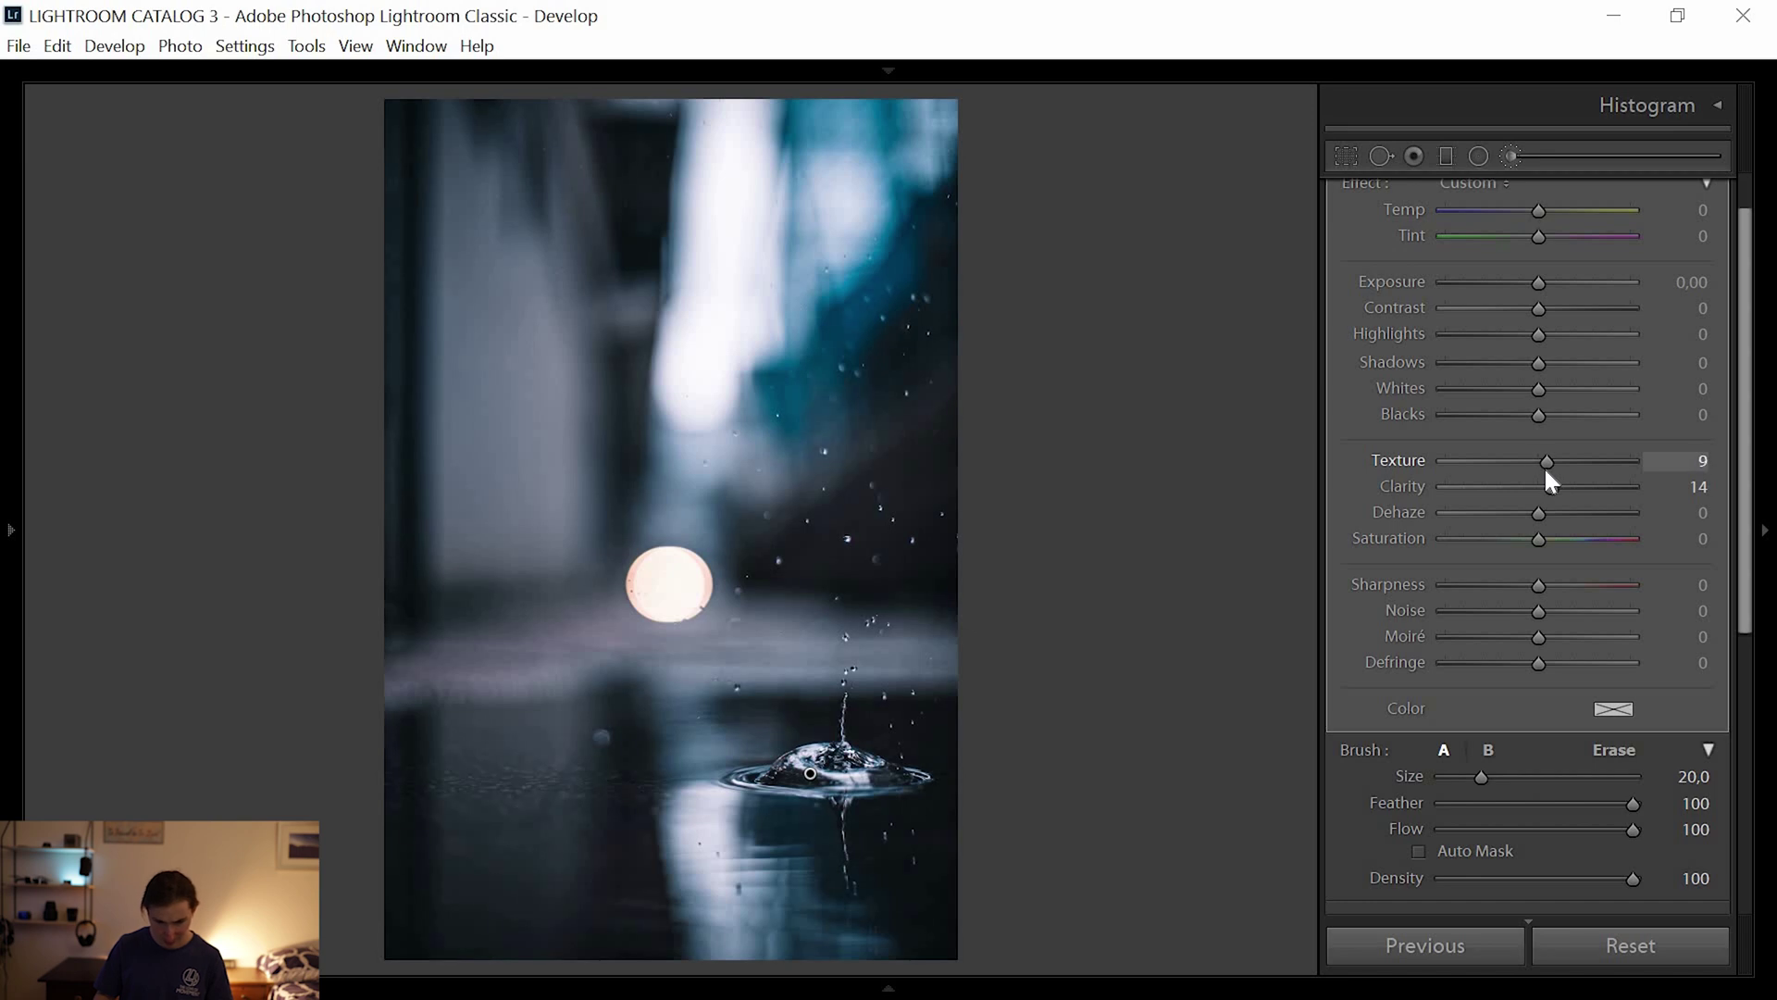